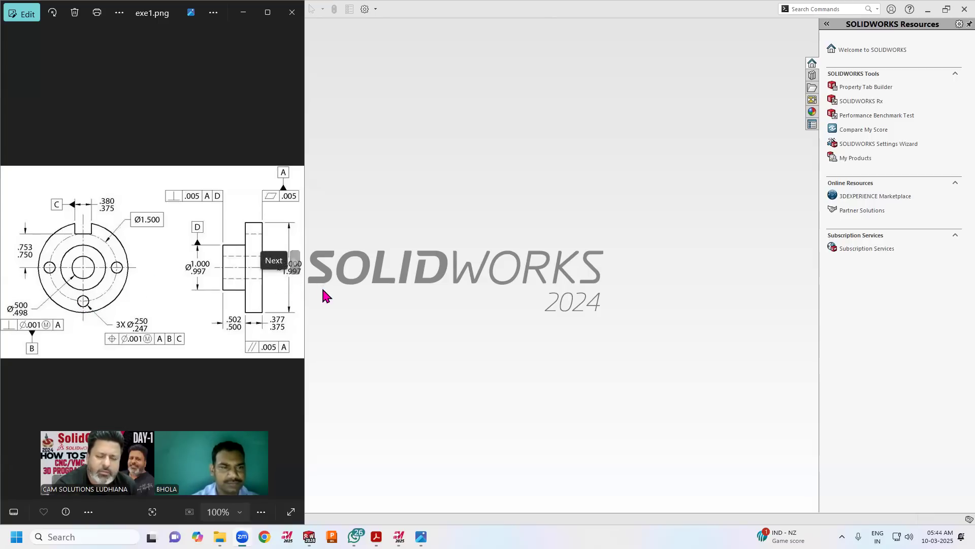
Create a new part document and set its units to IPS (inch, pound, second)
left_click(378, 323)
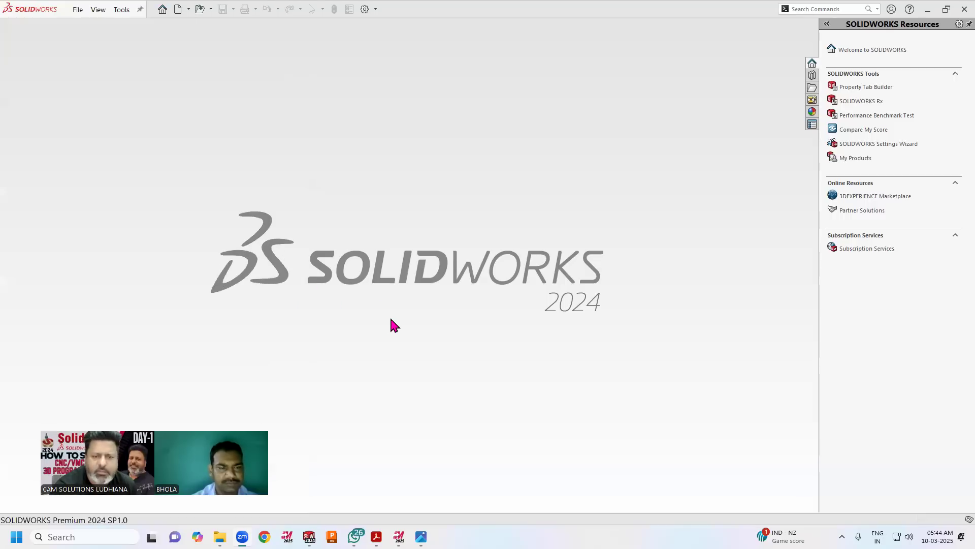
left_click(421, 536)
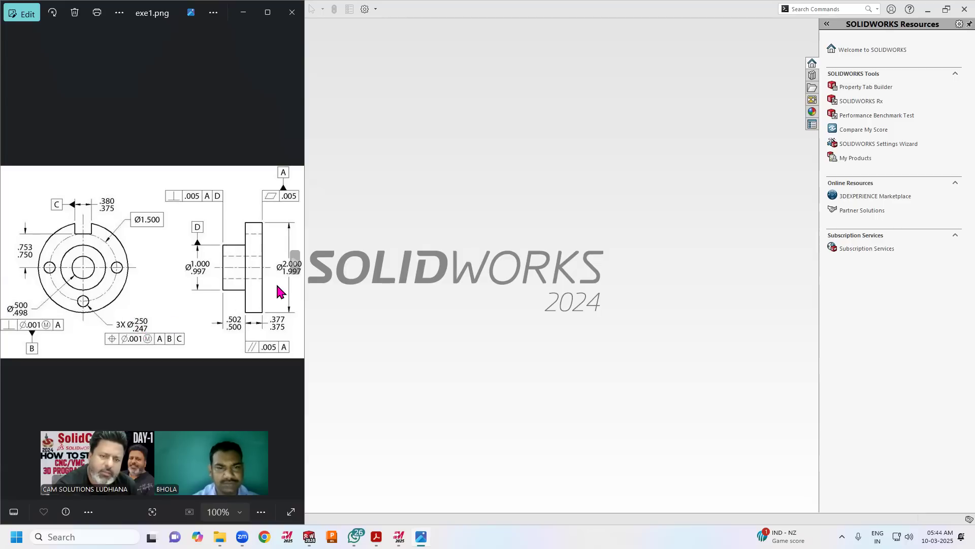
left_click(502, 335)
left_click(77, 9)
left_click(85, 26)
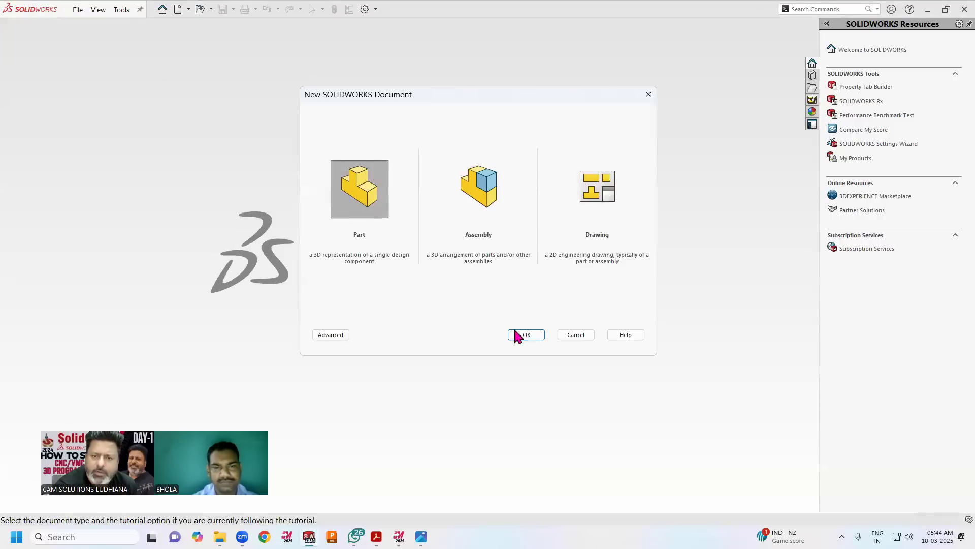
left_click(518, 336)
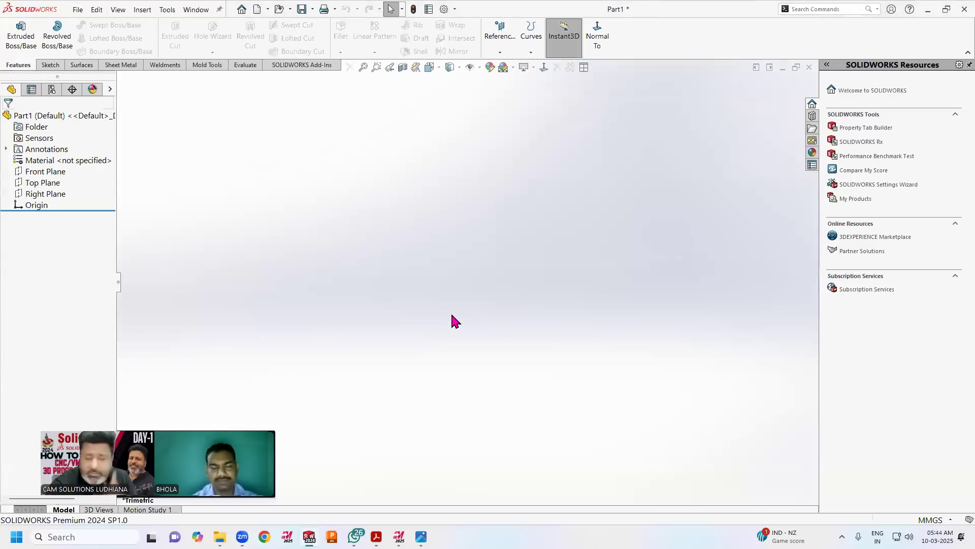
left_click(921, 520)
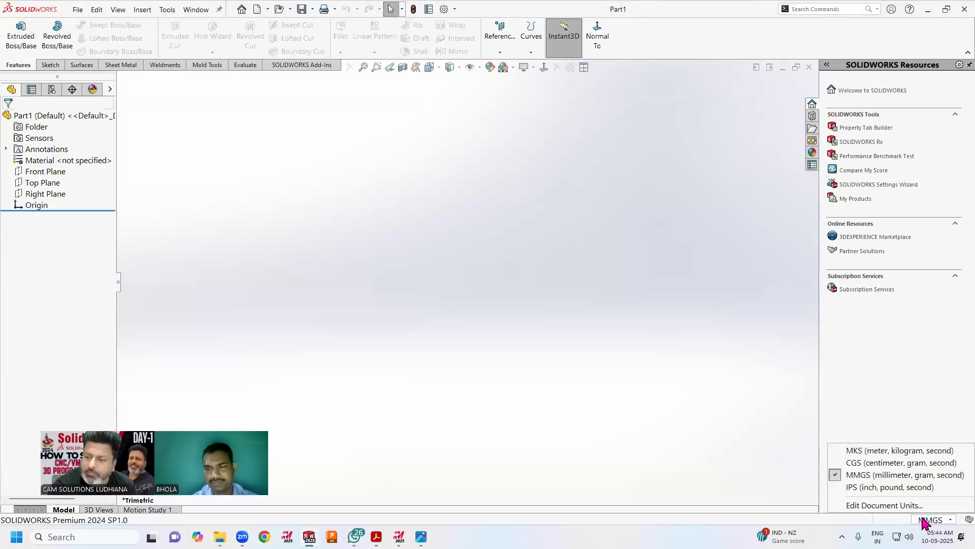
left_click(900, 490)
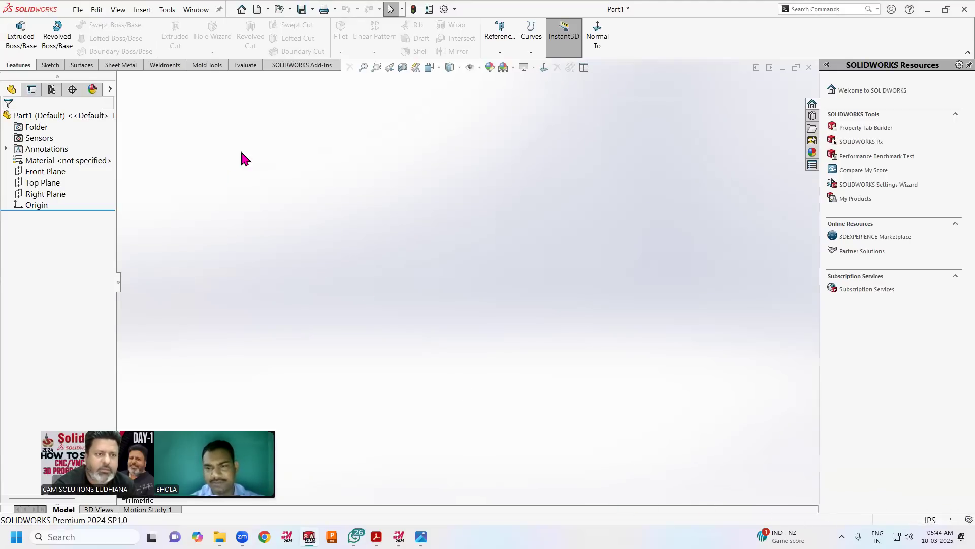
Start an extruded boss on the Front Plane and sketch a 2 in diameter circle centred on the origin
left_click(20, 34)
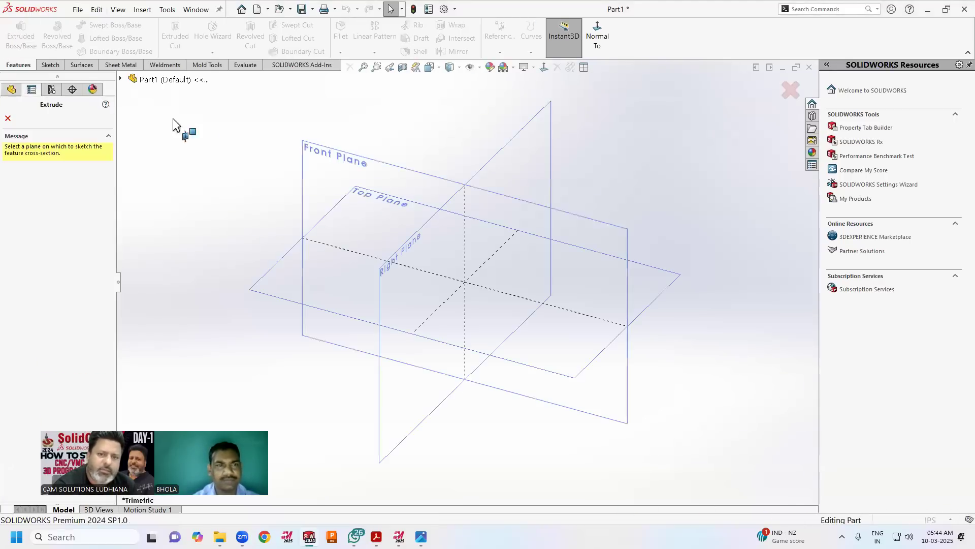
left_click(310, 166)
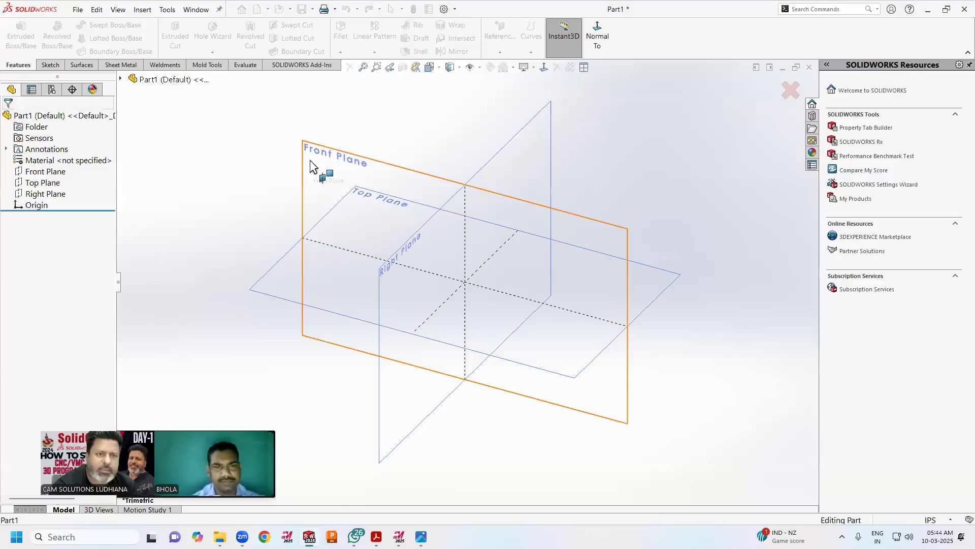
left_click(116, 25)
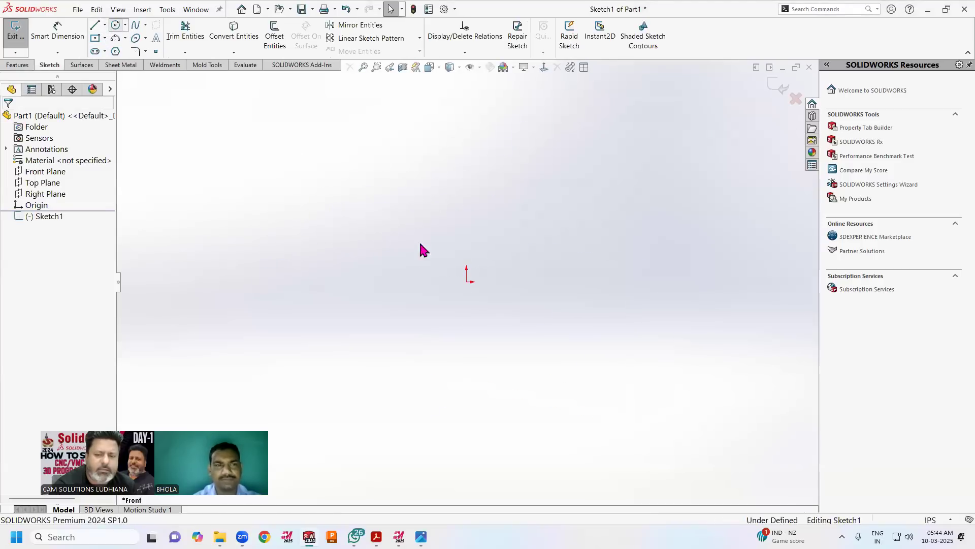
left_click(466, 282)
type("2")
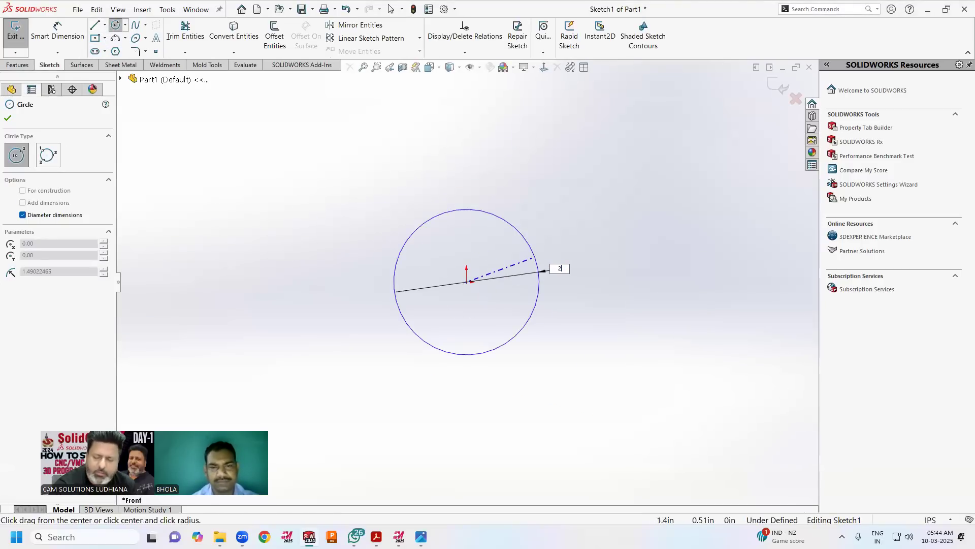
key("Return")
right_click(545, 254)
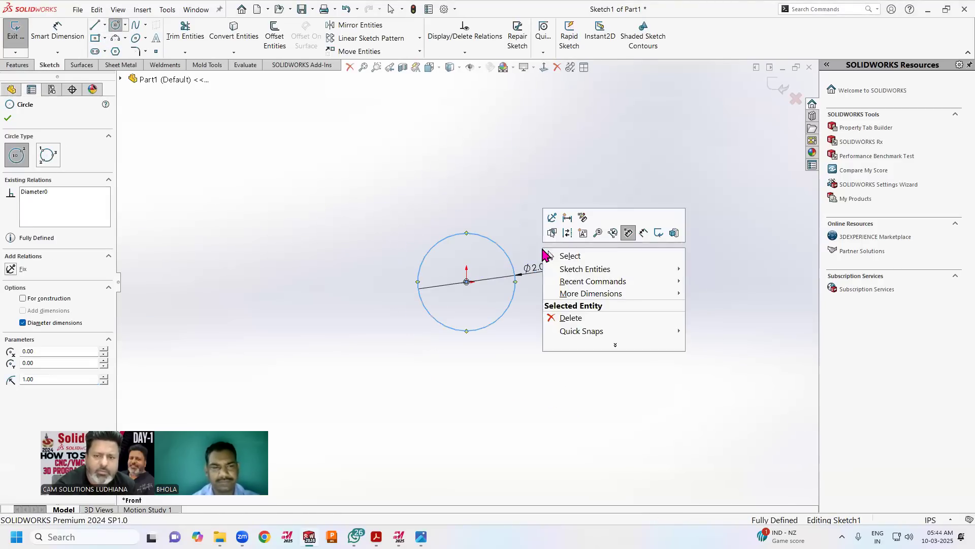
left_click(562, 258)
scroll(444, 266, "down", 3)
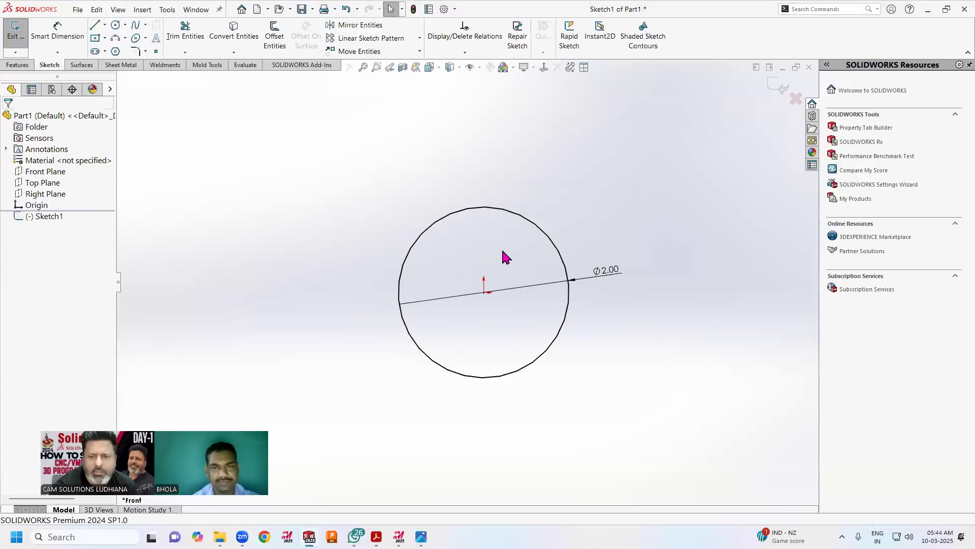
Check the reference drawing exe1.png and sketch a concentric 1.5 in diameter circle centred on the origin
left_click(422, 537)
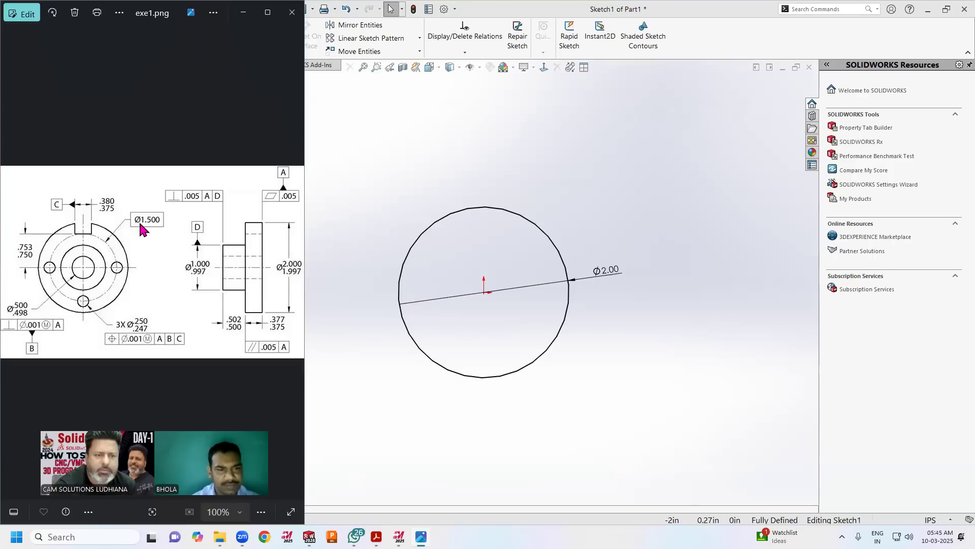
left_click(427, 170)
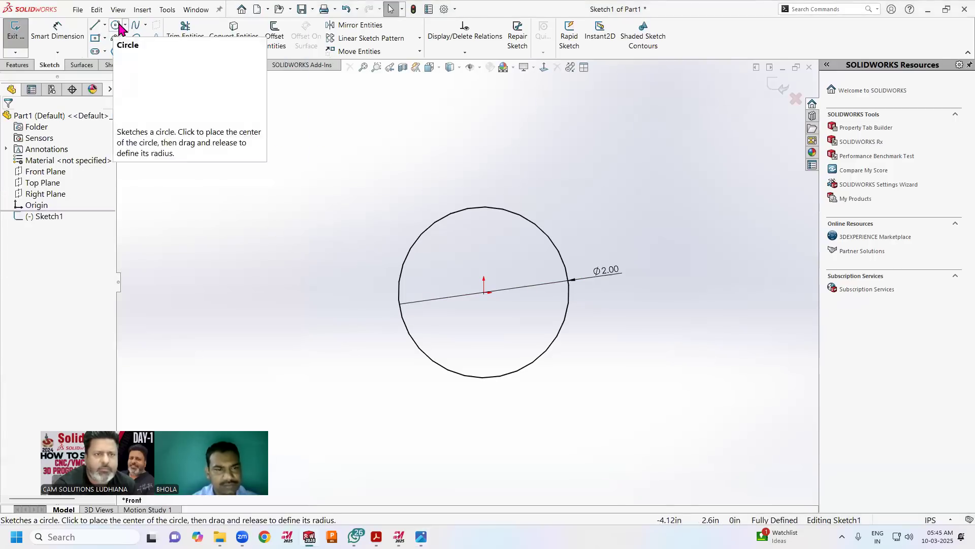
left_click(116, 25)
left_click(484, 293)
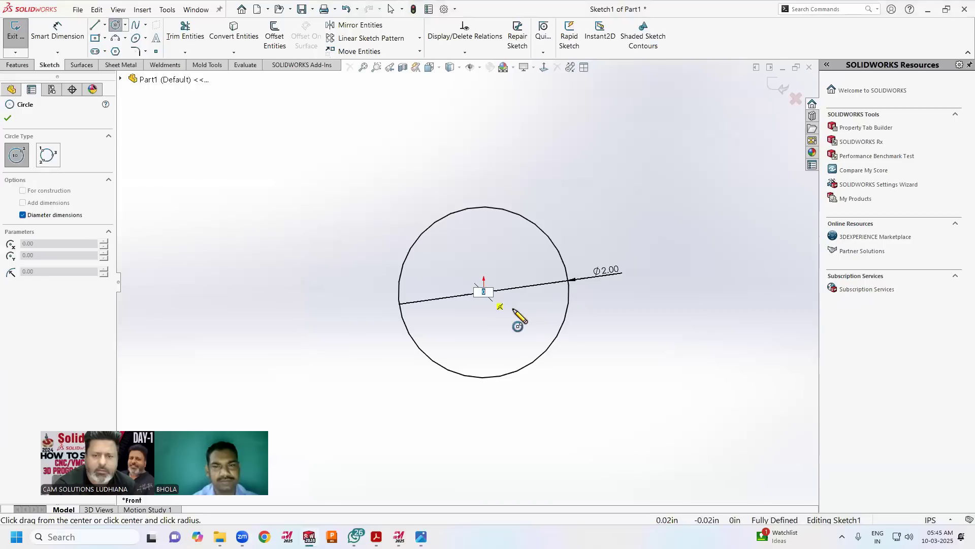
type("1.5")
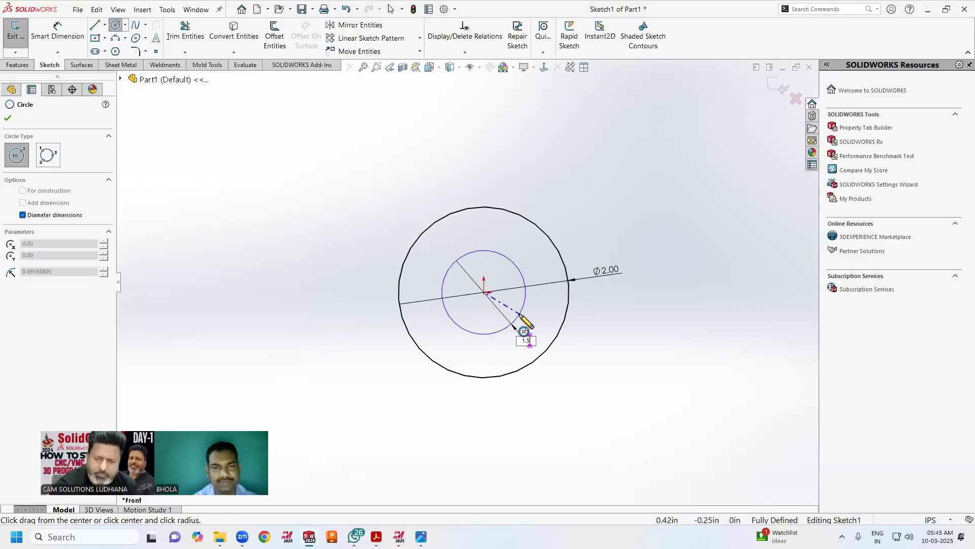
key("Return")
right_click(380, 254)
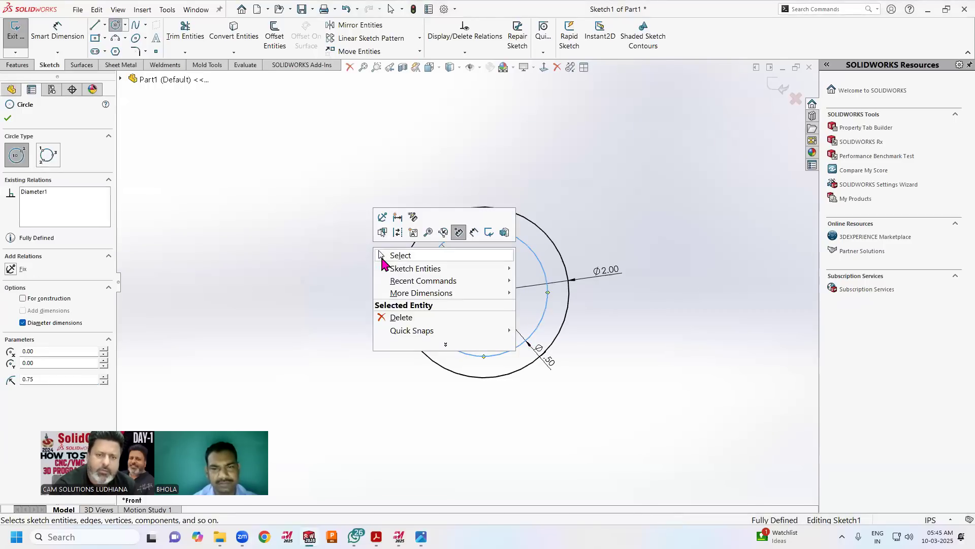
left_click(382, 257)
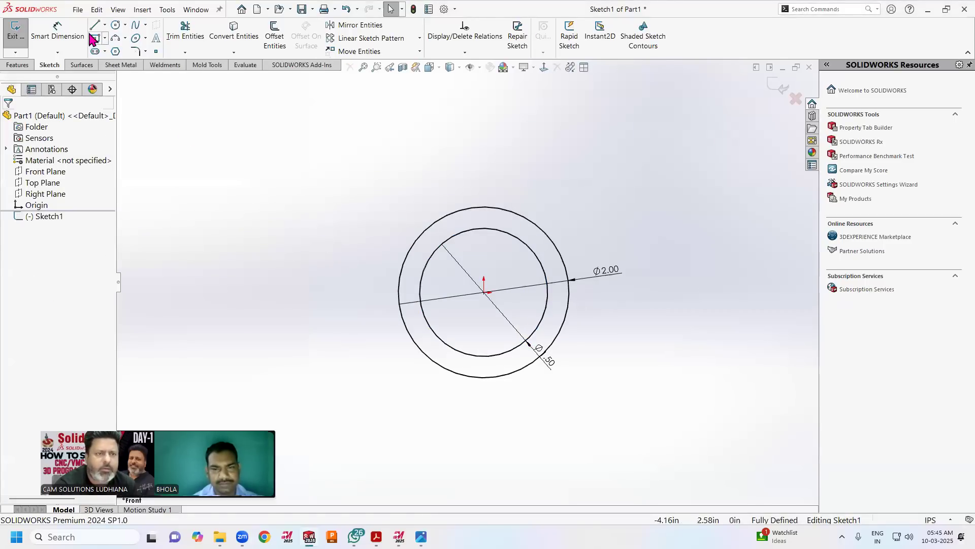
Sketch a 0.25 in diameter hole circle centred on the left quadrant of the 1.5 in circle
left_click(116, 25)
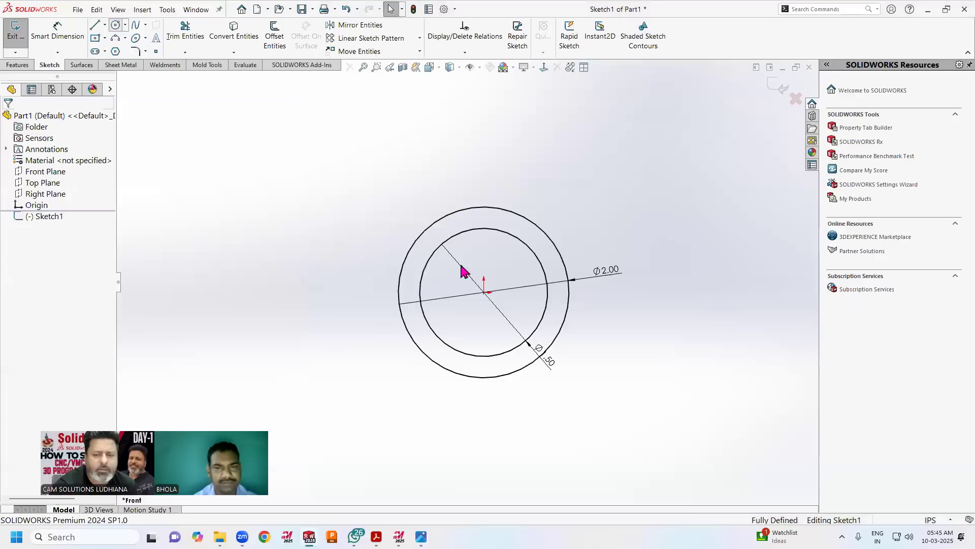
left_click(419, 292)
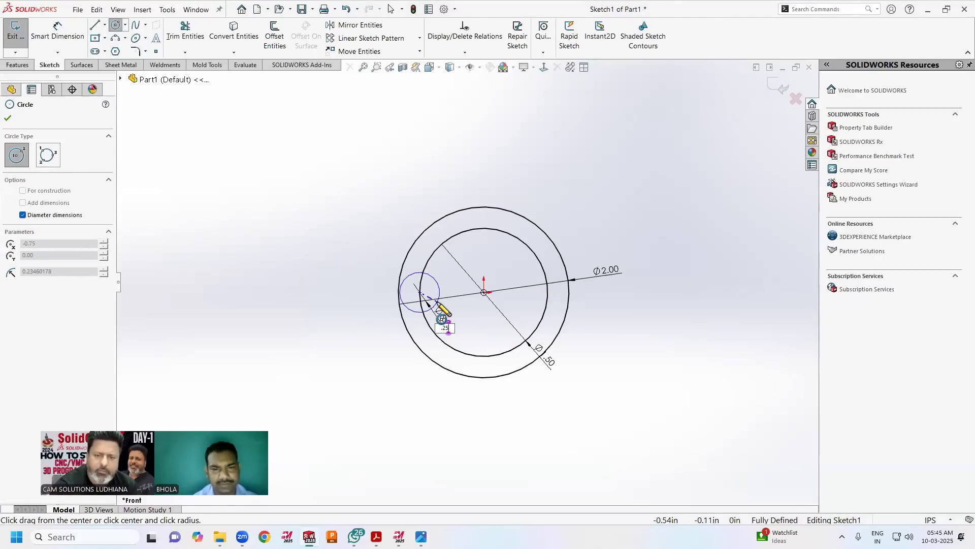
key("Return")
right_click(440, 304)
left_click(449, 310)
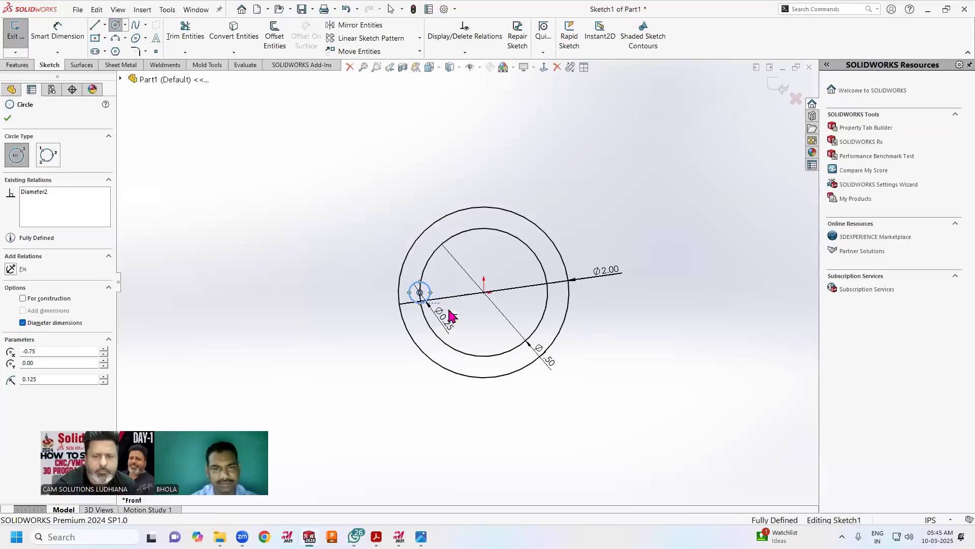
Convert the 1.5 in circle to construction geometry and arrange the three diameter dimensions outside the outer circle
left_click(439, 335)
left_click(542, 303)
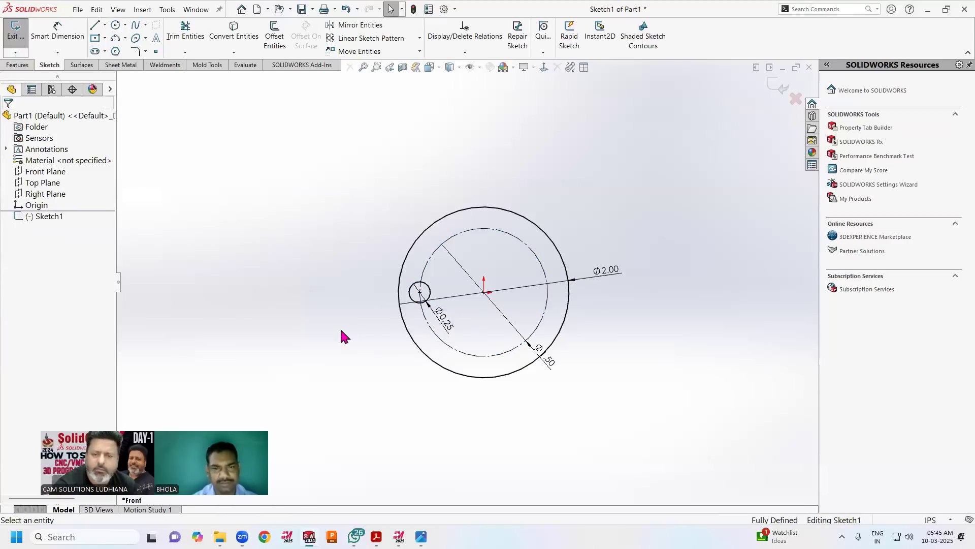
mouse_move(441, 319)
left_mouse_down()
mouse_move(432, 335)
mouse_move(386, 333)
left_mouse_up()
left_click_drag(557, 363, 567, 221)
left_click_drag(603, 269, 593, 261)
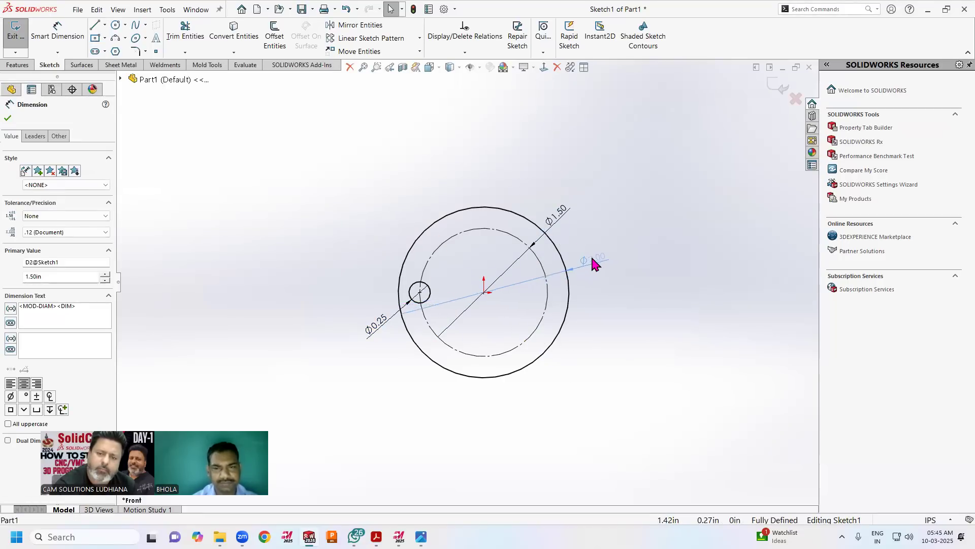
left_click(607, 321)
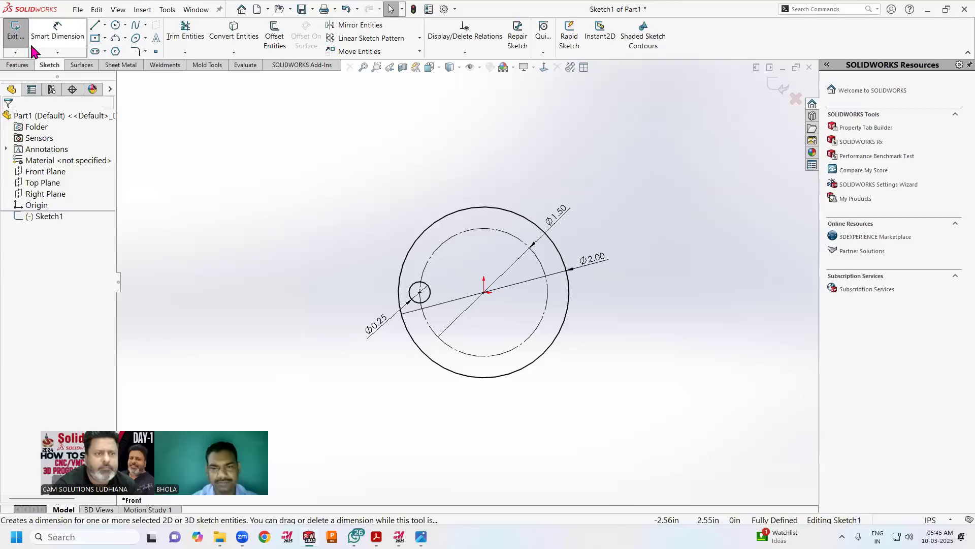
Circular-pattern the 0.25 in circle about the origin with 3 equally spaced instances over -180 degrees
left_click(50, 46)
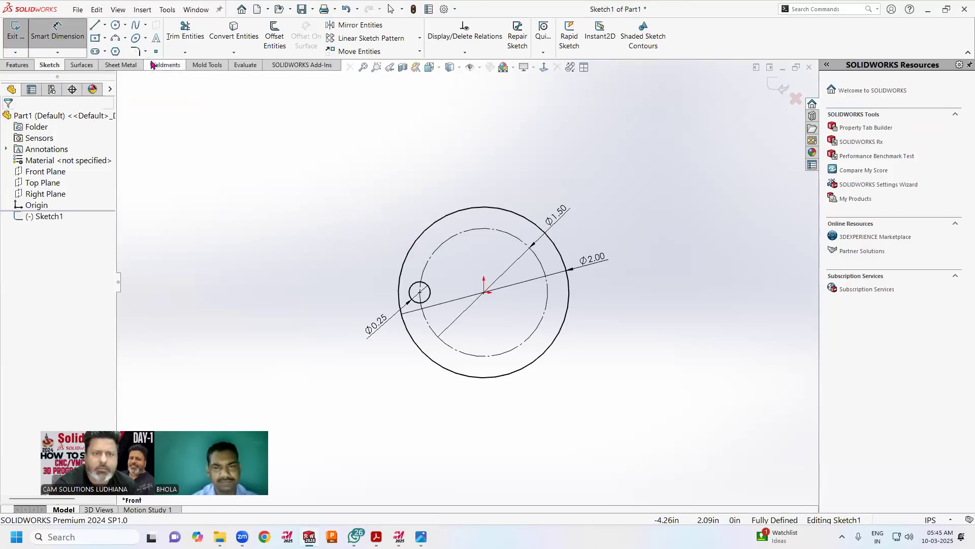
left_click(420, 38)
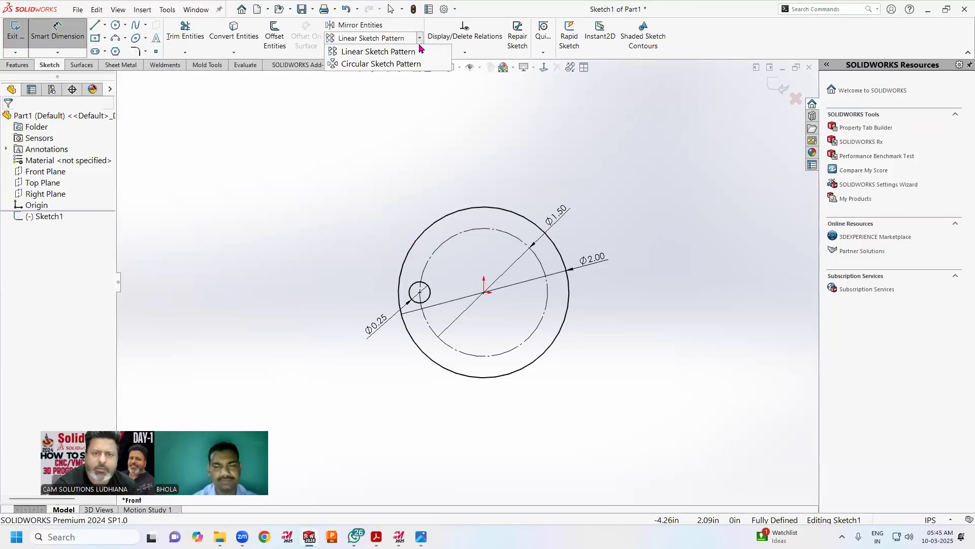
left_click(385, 64)
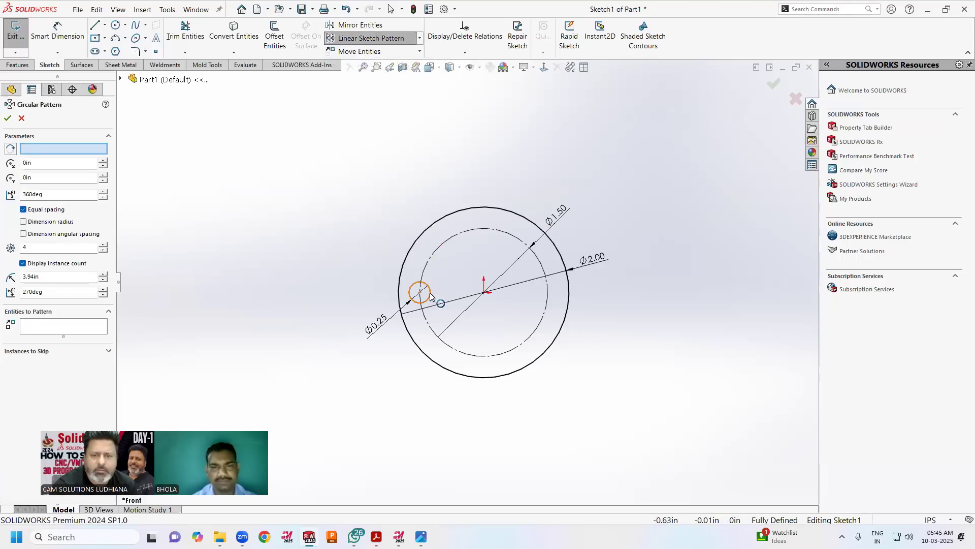
left_click(411, 288)
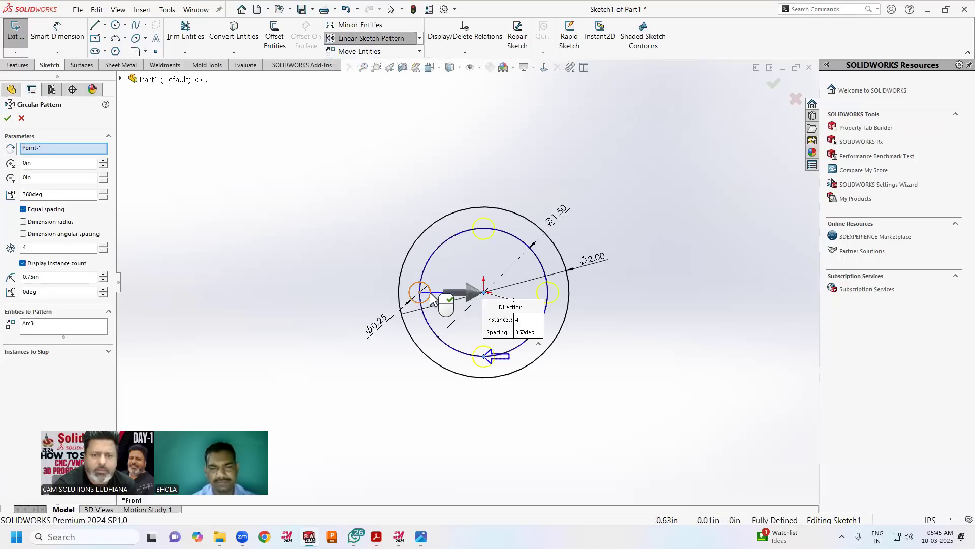
left_click(103, 251)
left_click(104, 250)
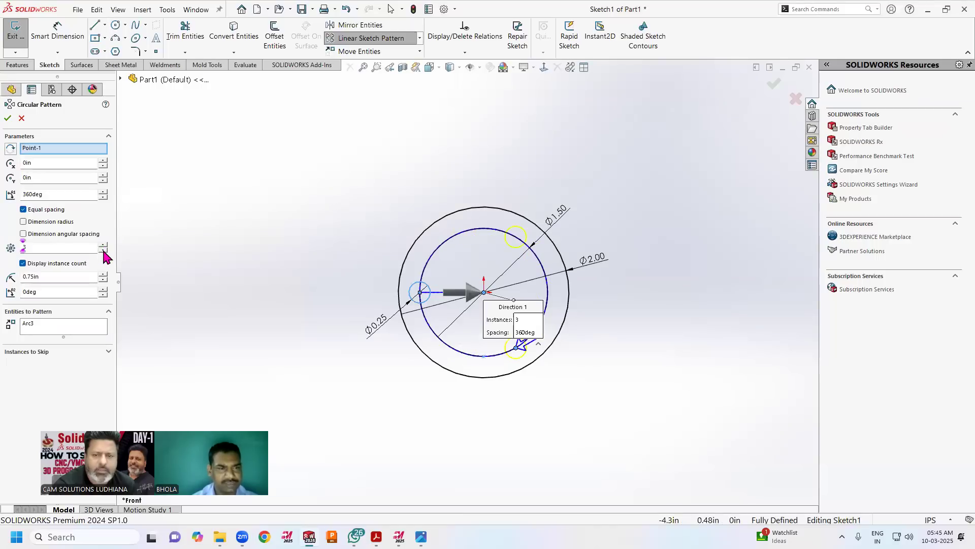
double_click(70, 196)
key("Return")
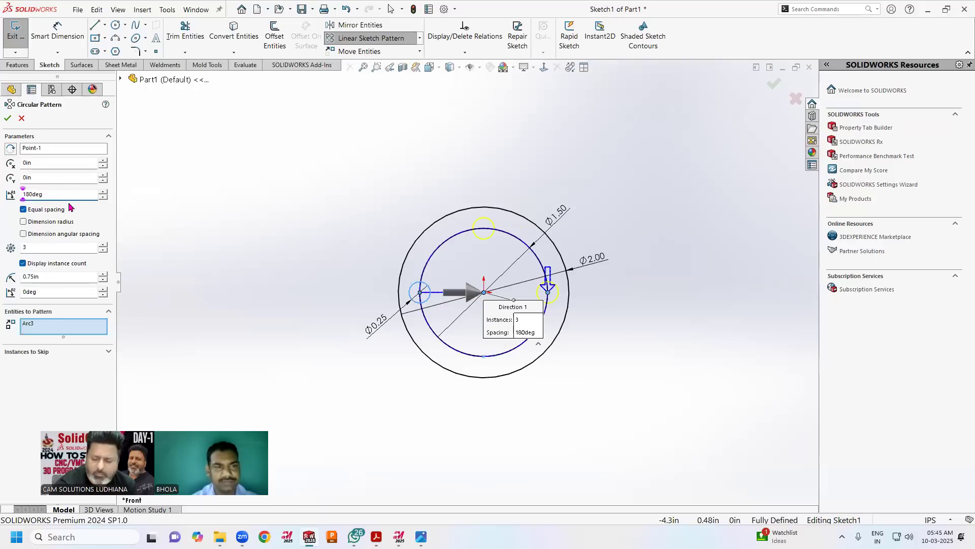
key("Return")
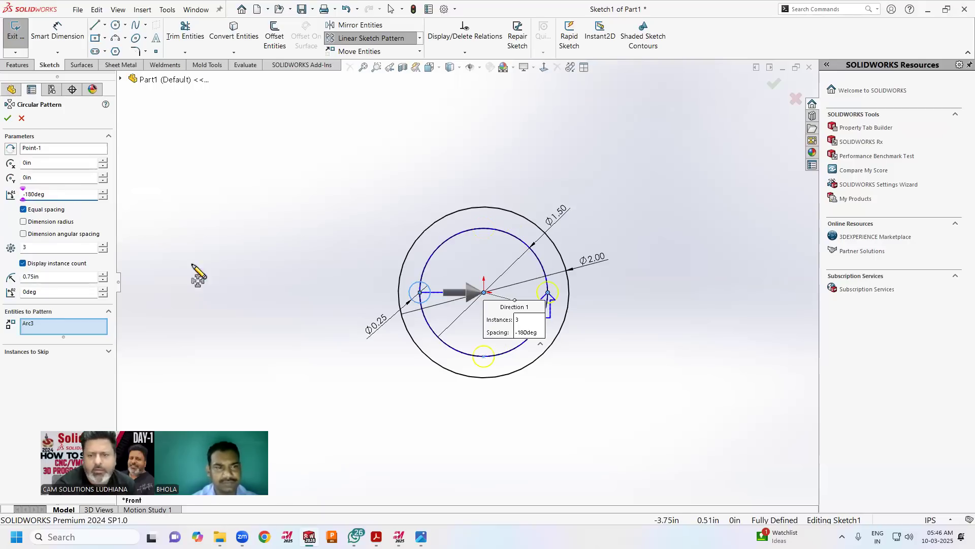
left_click(8, 118)
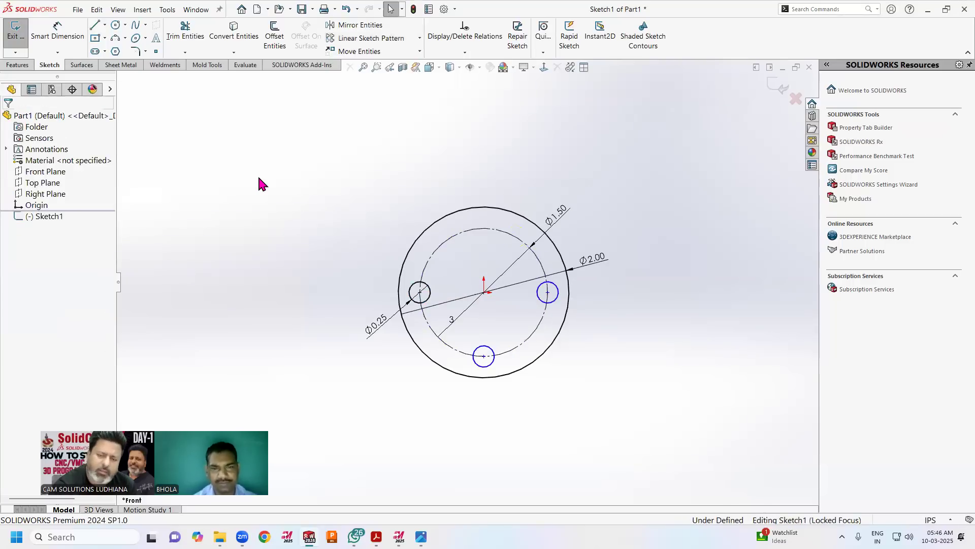
Compare with the reference drawing exe1.png and make the bottom hole's centre coincident with the 1.5 in construction circle
left_click(421, 536)
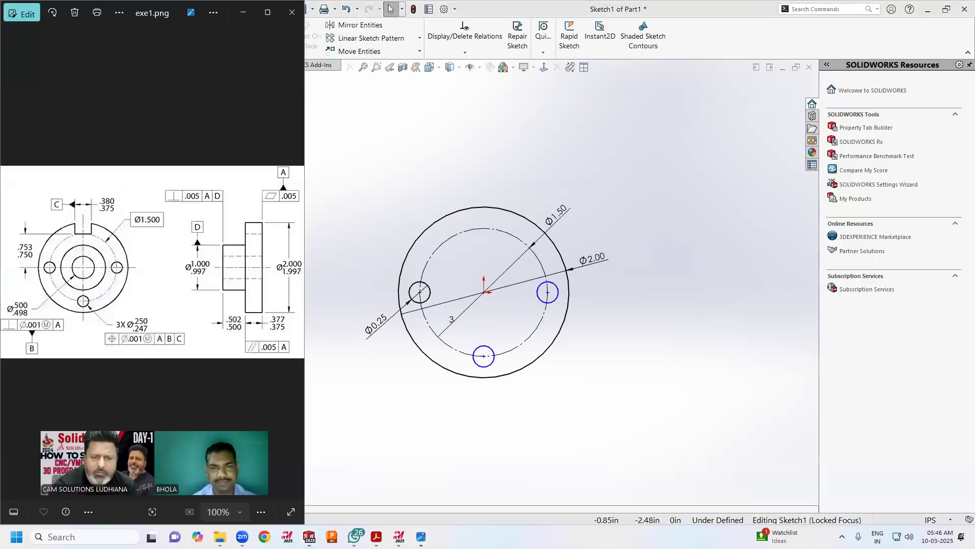
left_click(480, 385)
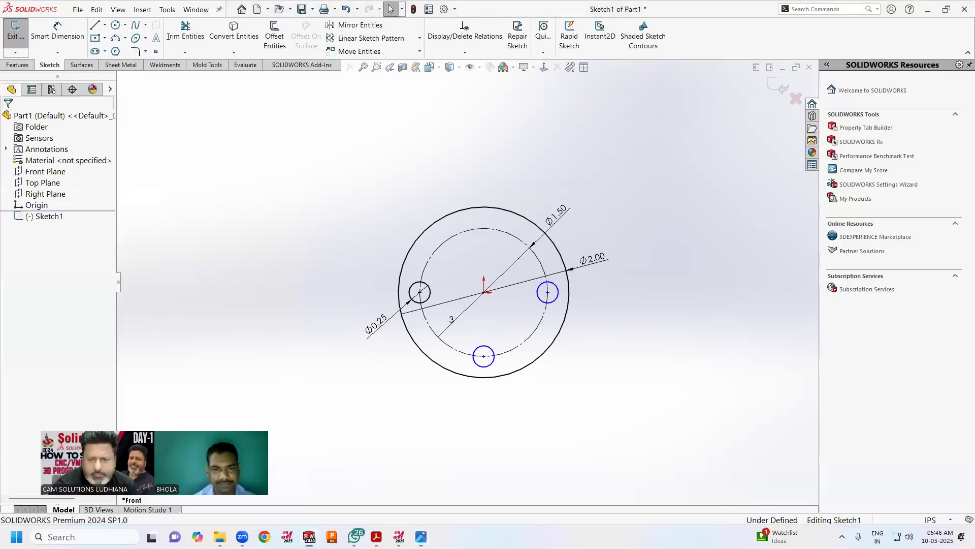
left_click(484, 357)
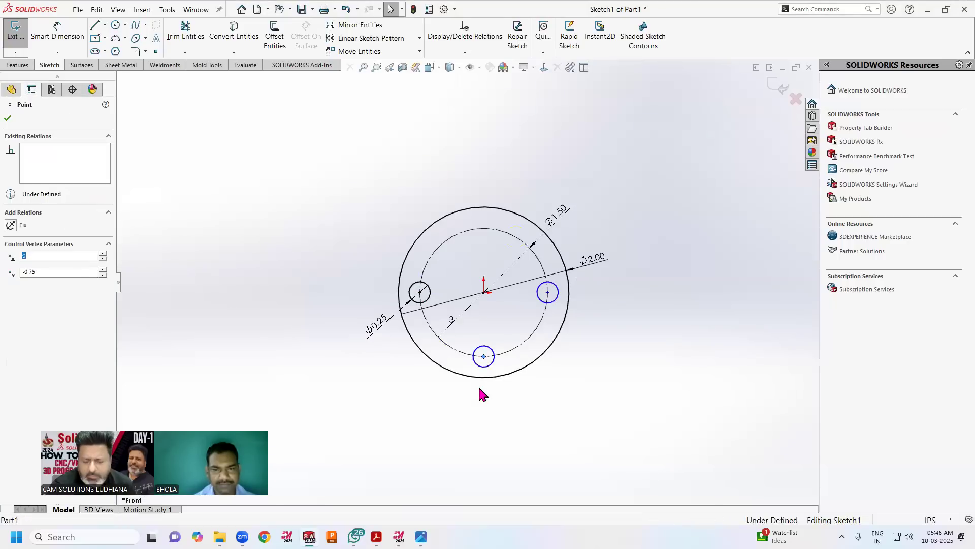
left_click(511, 353, "ctrl")
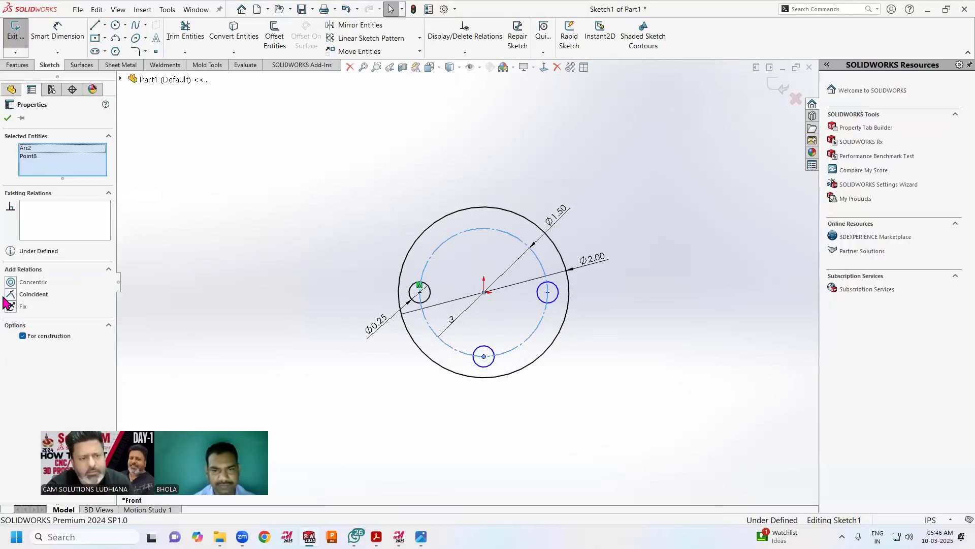
left_click(10, 295)
left_click(237, 298)
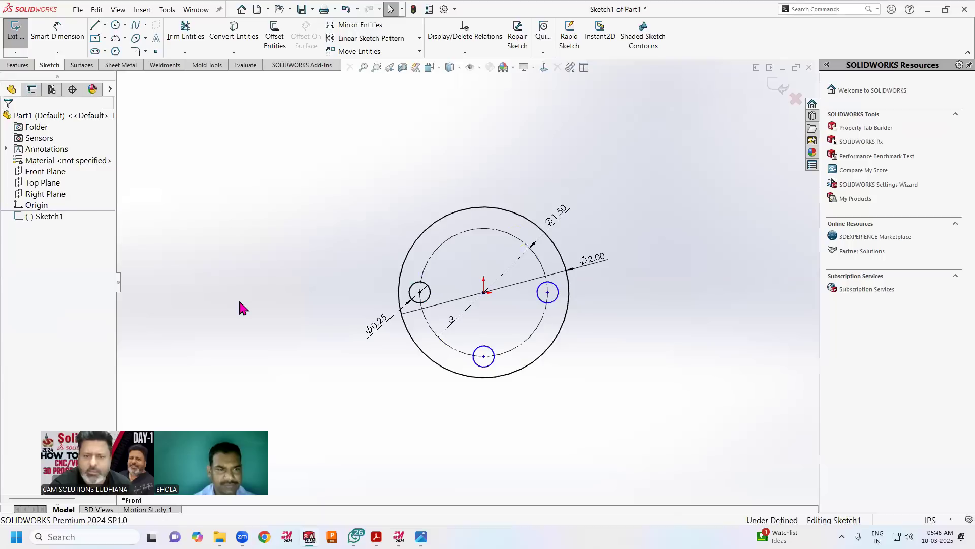
Make the right hole's centre point coincident with the 1.5 in construction circle
left_click(548, 292)
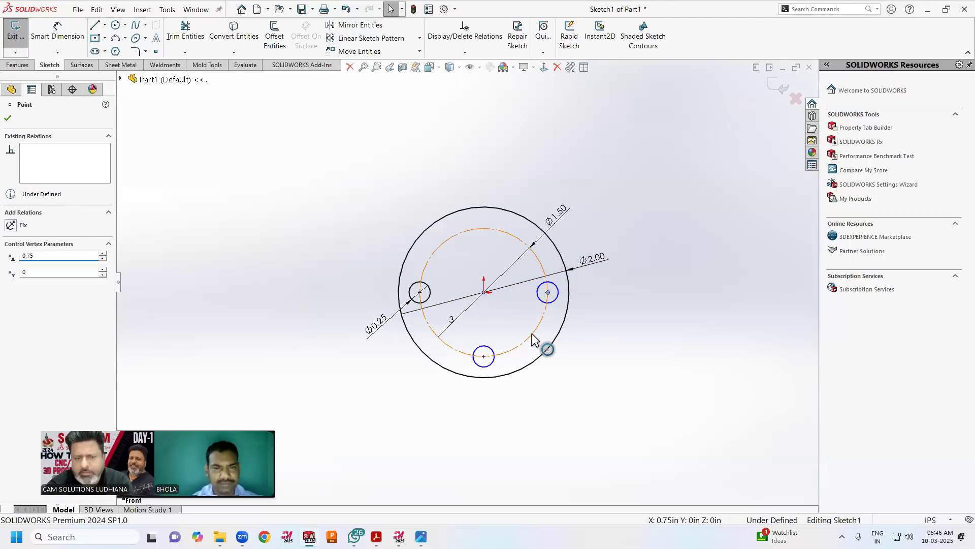
left_click(535, 340, "ctrl")
left_click(10, 294)
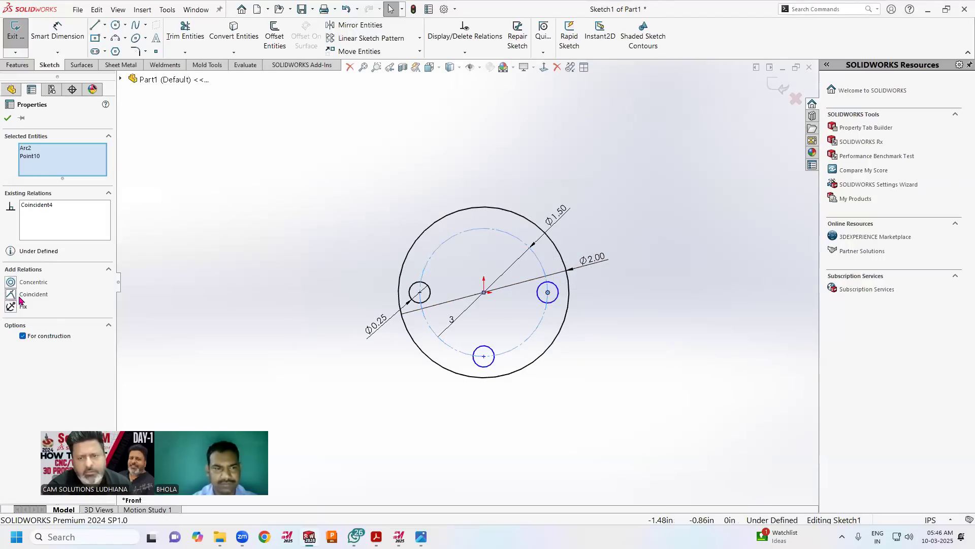
left_click(257, 298)
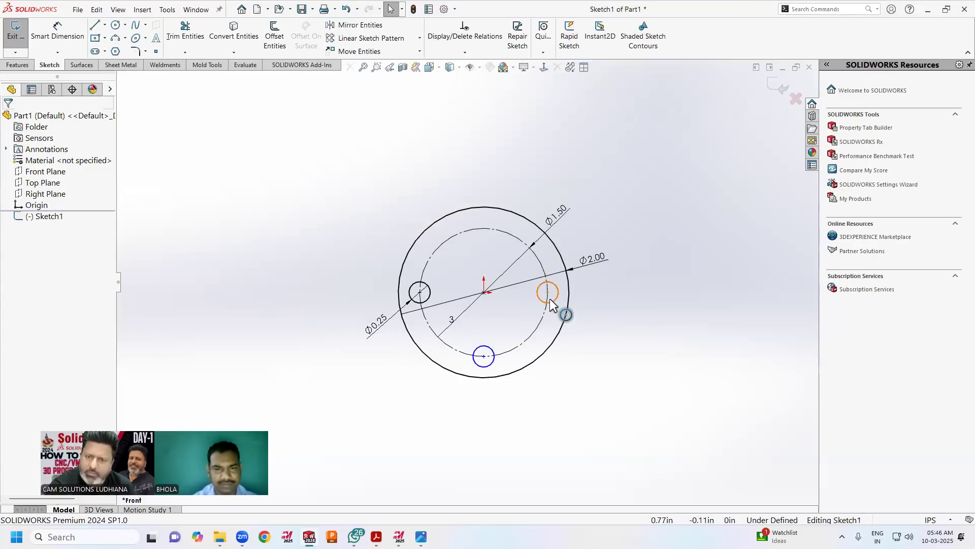
Add a vertical relation between the bottom hole's centre and the origin
mouse_move(549, 296)
left_mouse_down()
mouse_move(546, 335)
mouse_move(547, 292)
left_mouse_up()
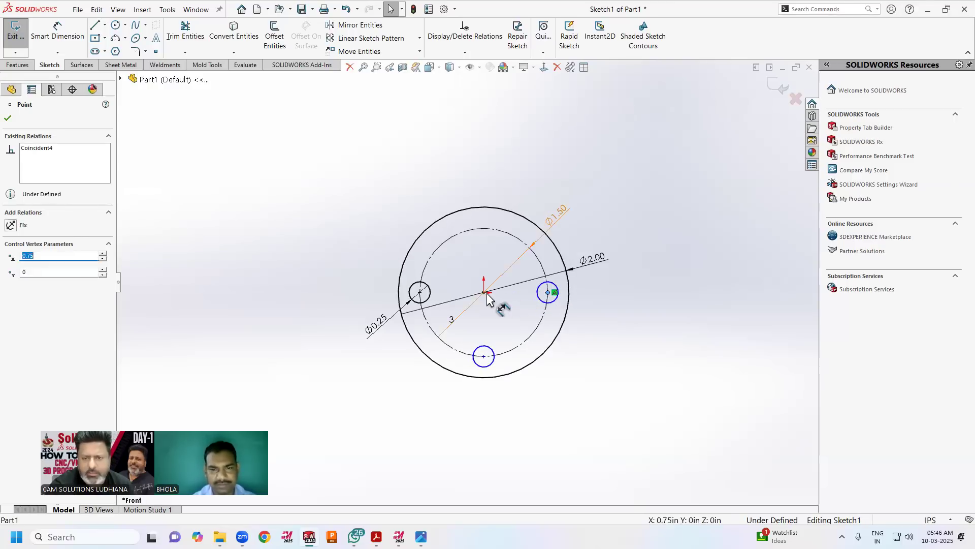
left_click(577, 390)
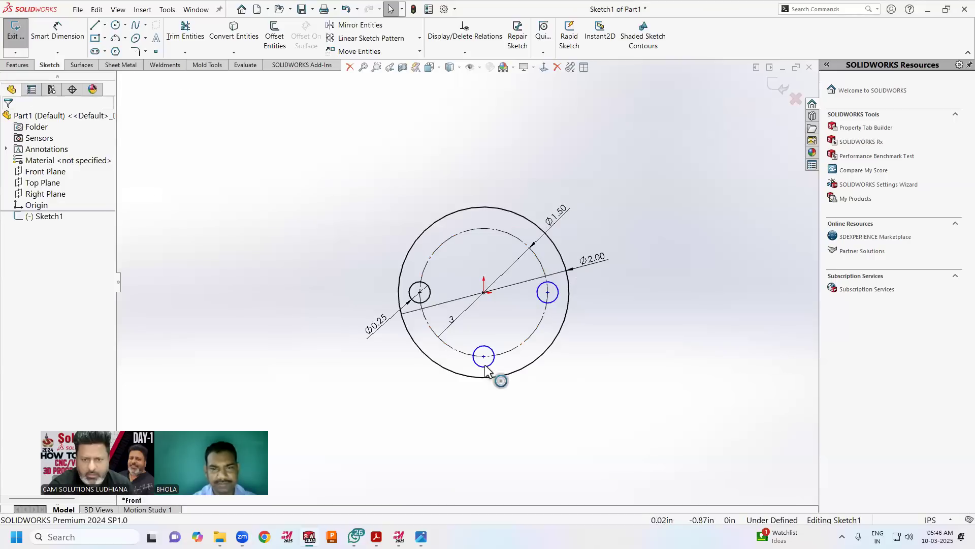
left_click(483, 357)
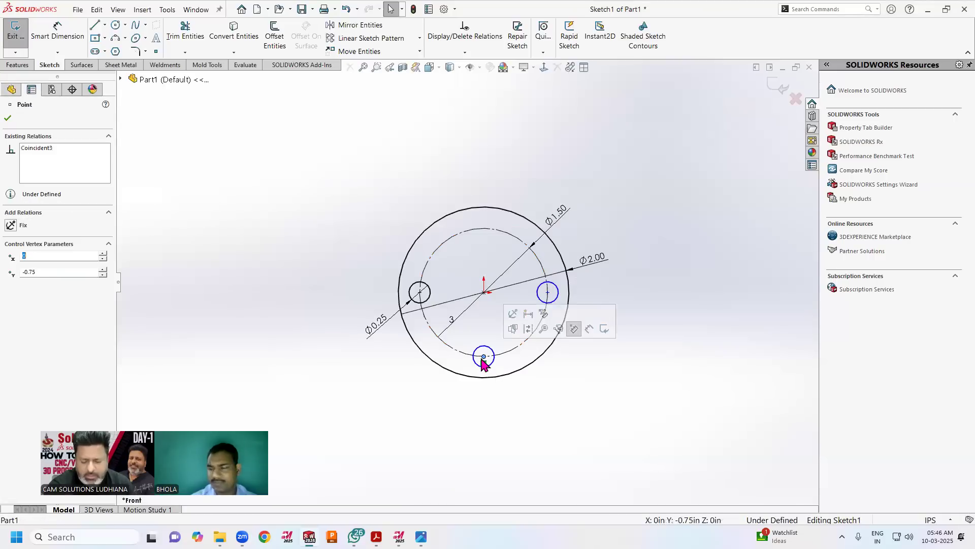
left_click(483, 293, "ctrl")
left_click(28, 294)
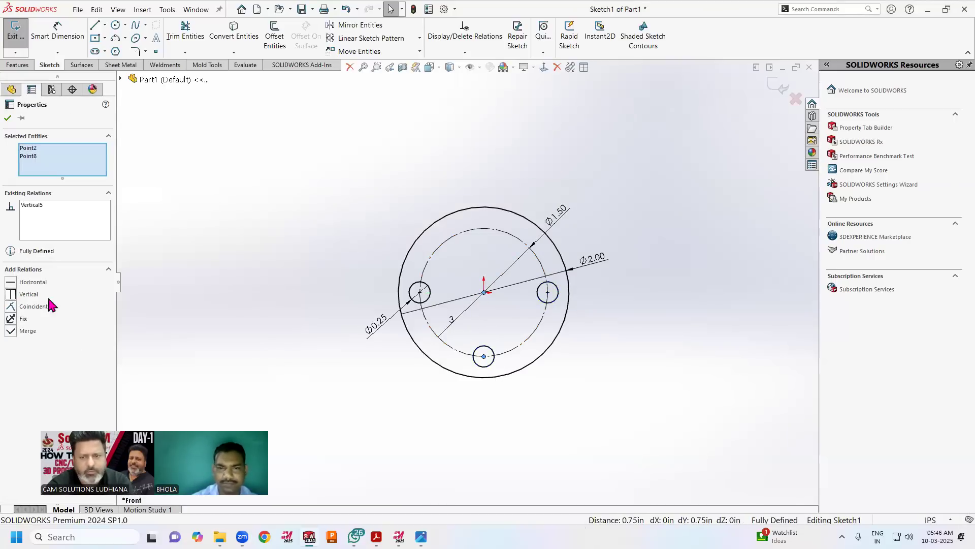
left_click(260, 297)
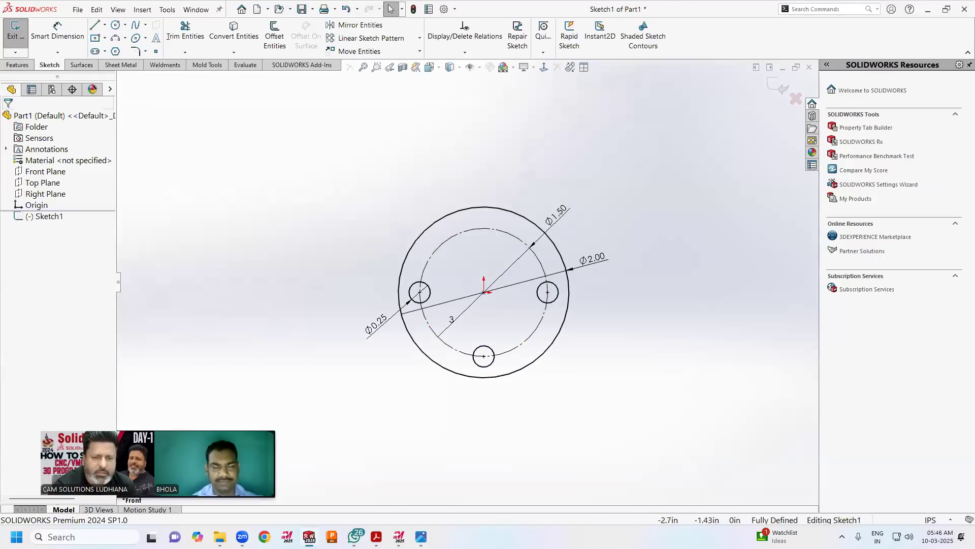
Check the notch in exe1.png and sketch a vertical line about 0.2 in long inward from the outer circle, left of its top quadrant
key("alt+Tab")
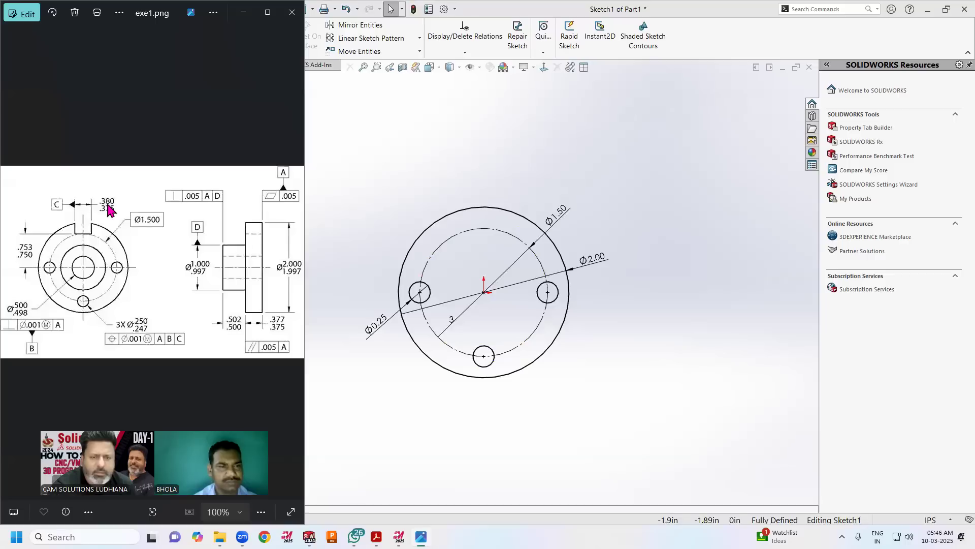
left_click(470, 191)
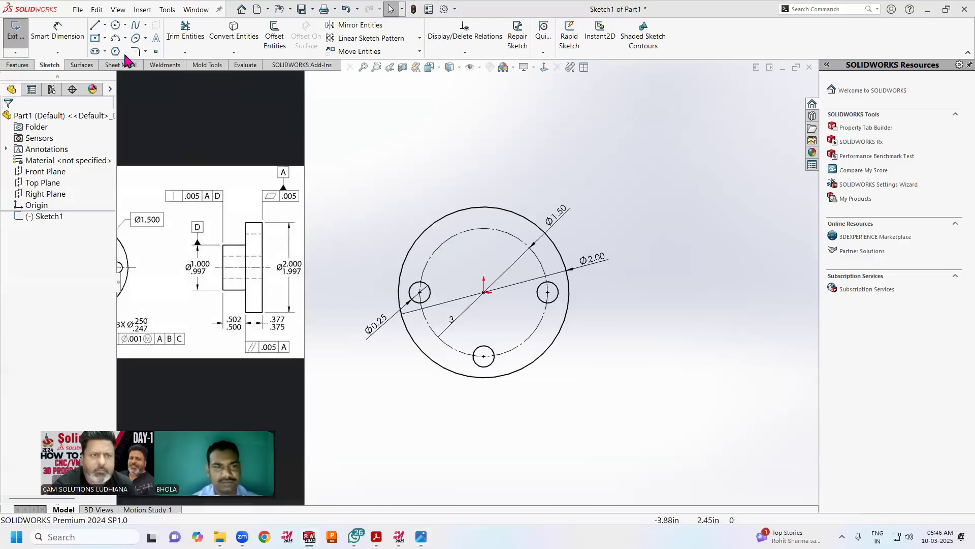
key("l")
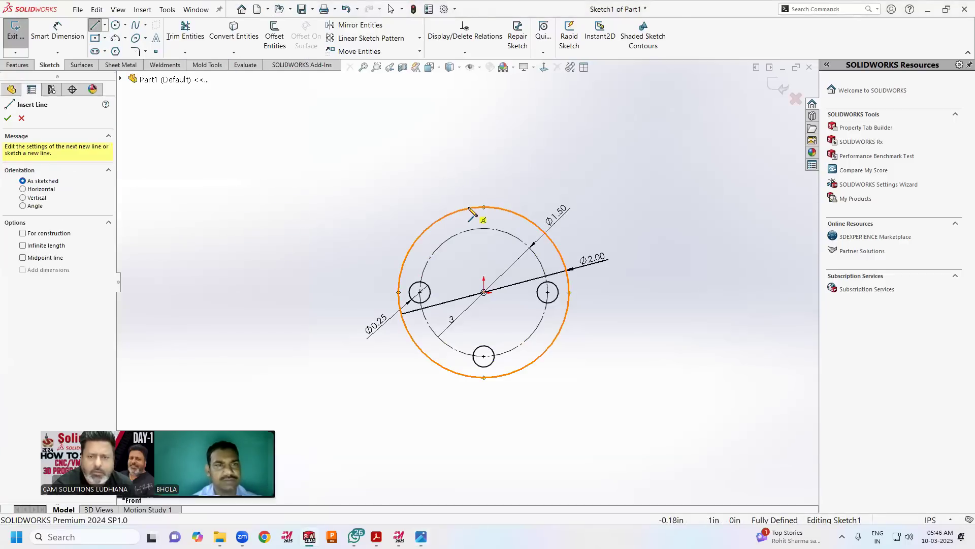
left_click(470, 208)
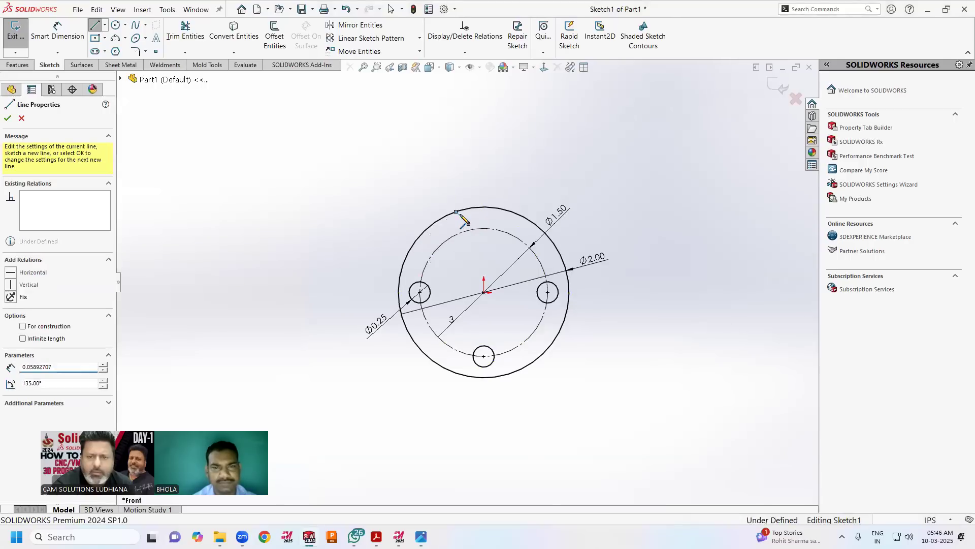
right_click(453, 189)
left_click(453, 191)
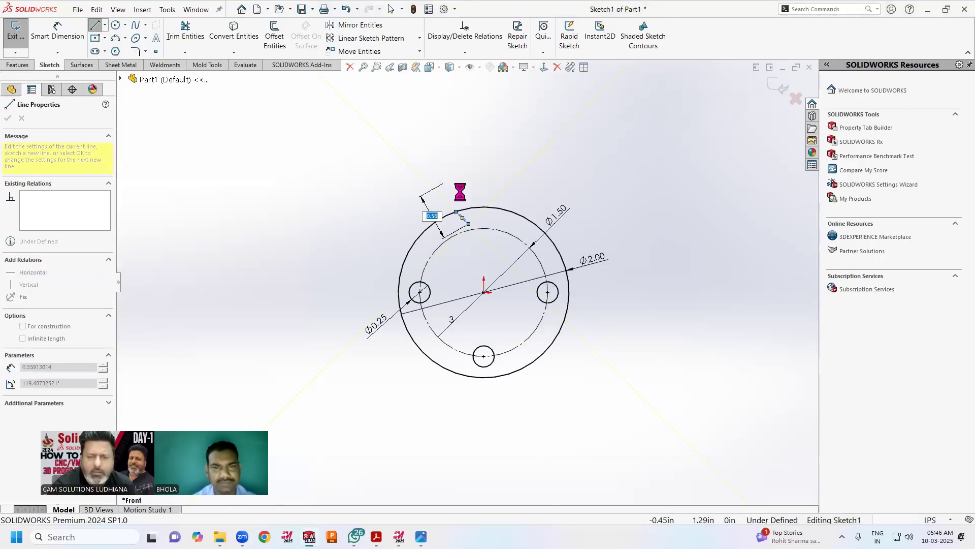
left_click(460, 218)
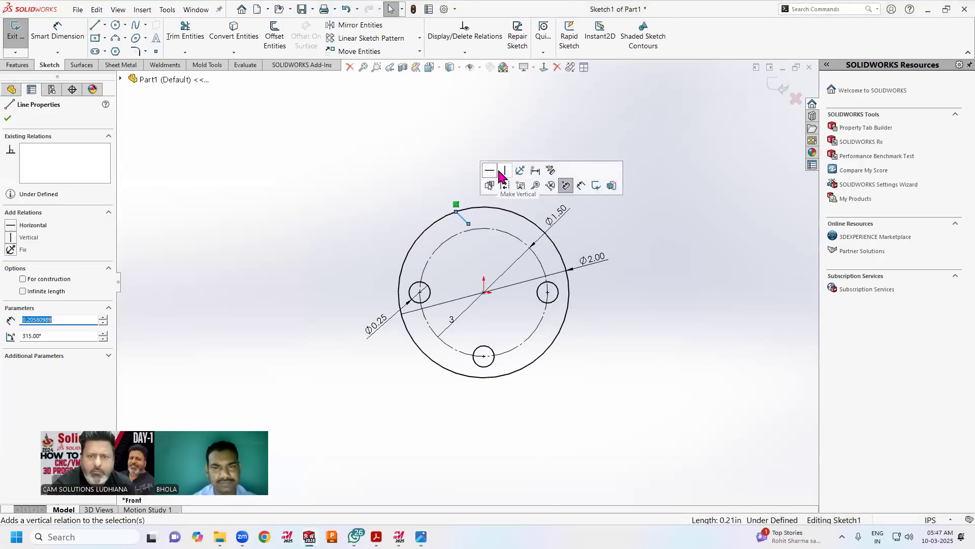
left_click(477, 242)
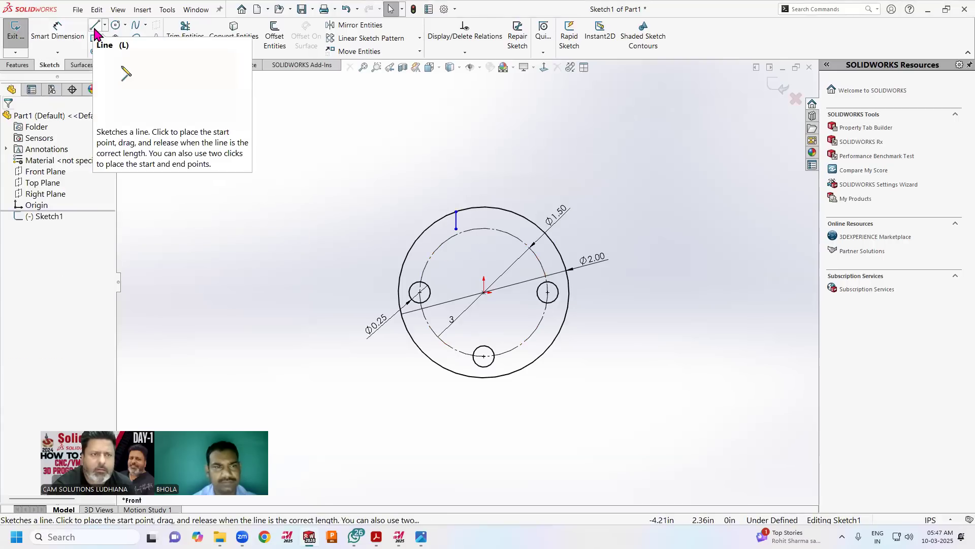
Dimension the vertical distance from the origin to the notch line's lower endpoint as .750 in, following the reference drawing
left_click(65, 38)
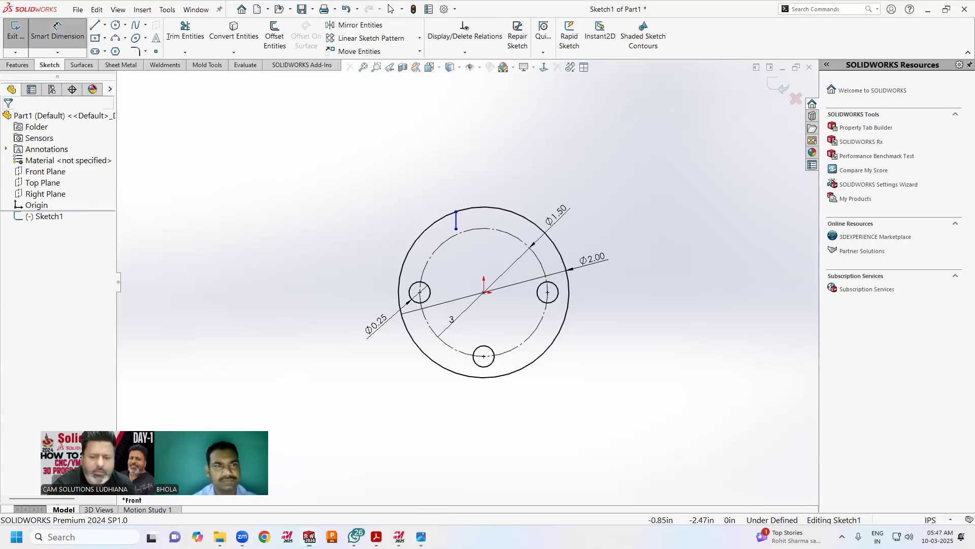
key("alt+Tab")
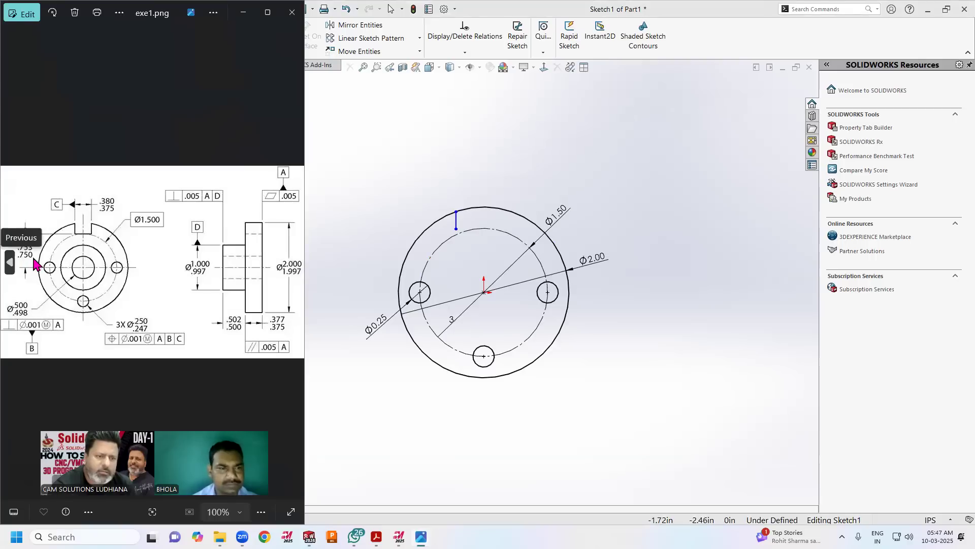
left_click(436, 420)
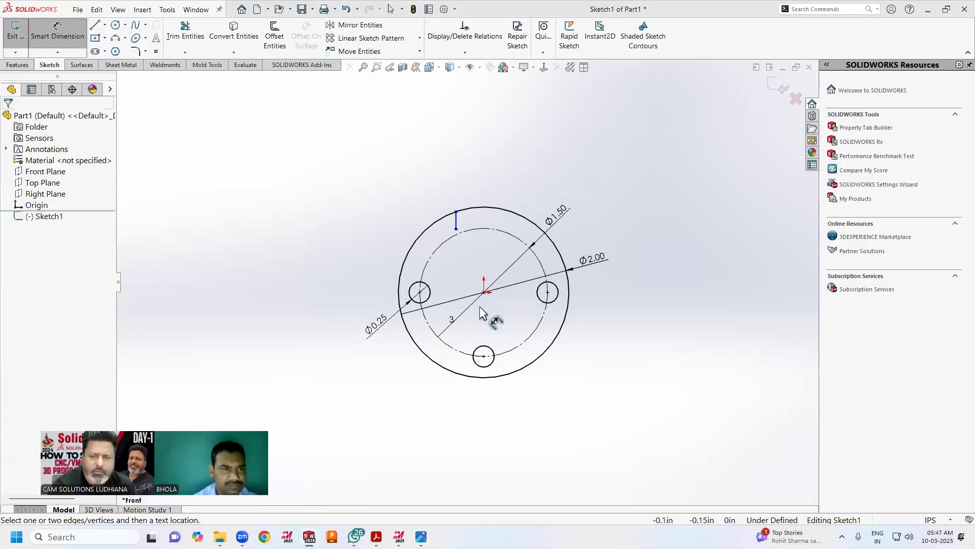
left_click(484, 293)
left_click(455, 229)
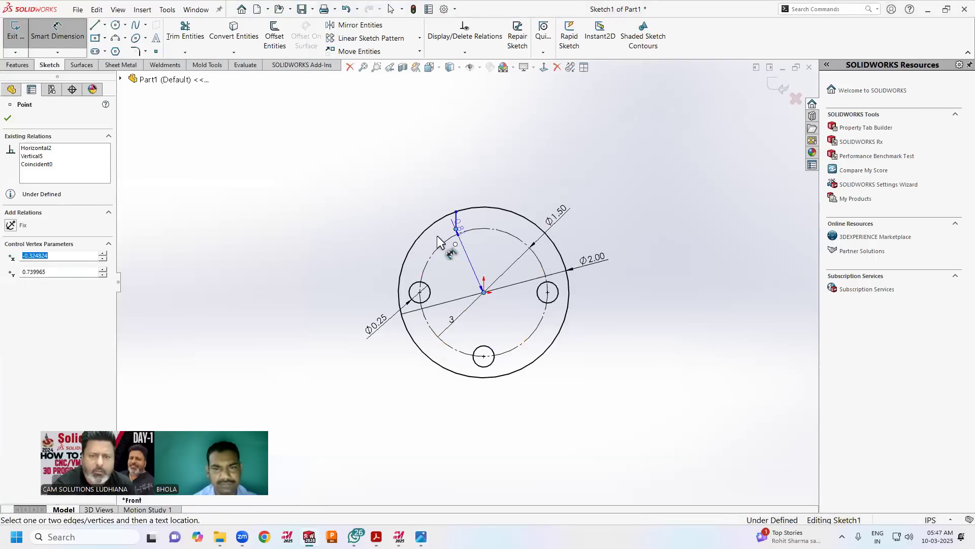
left_click(361, 271)
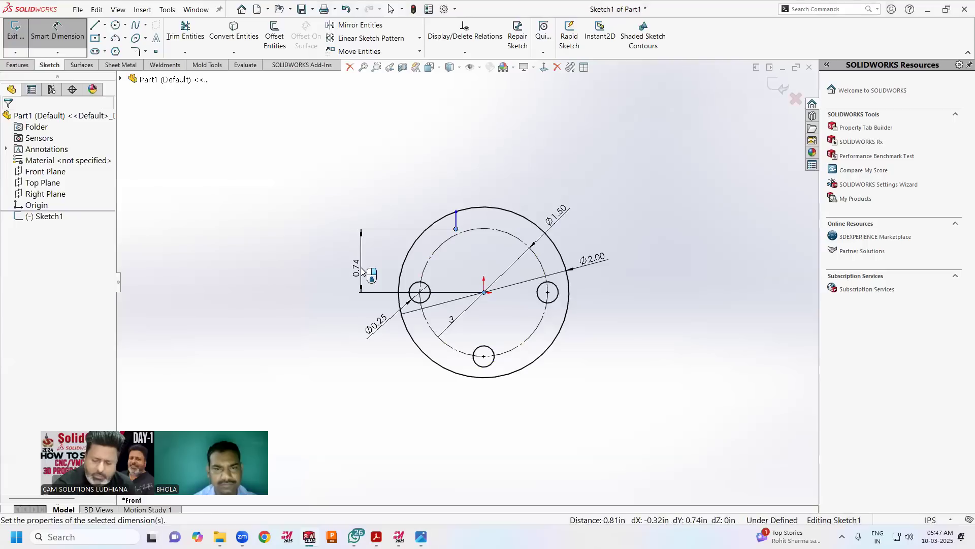
type(".50")
key("Return")
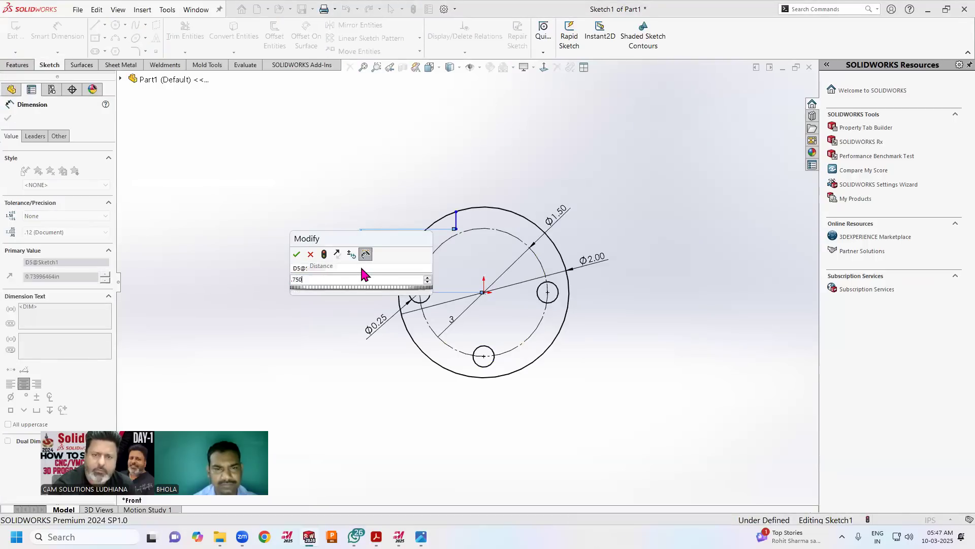
left_click(319, 387)
right_click(288, 235)
left_click(321, 265)
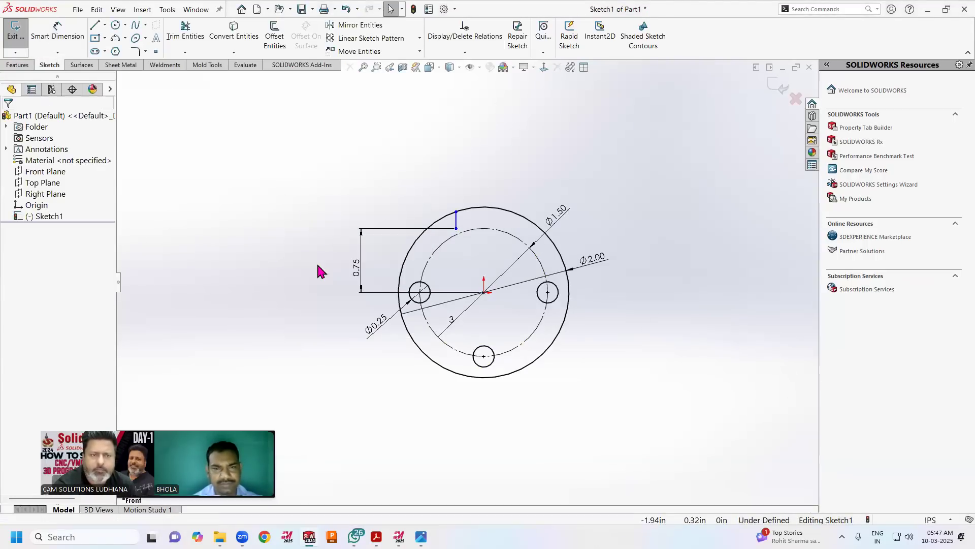
Sketch a vertical centerline from the outer circle's top quadrant to the origin
left_click(105, 26)
left_click(108, 50)
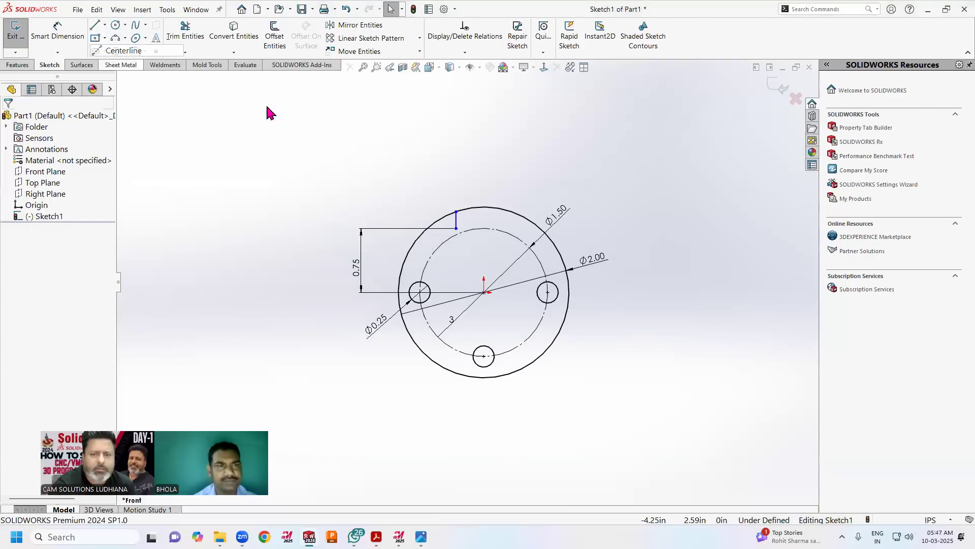
left_click(484, 207)
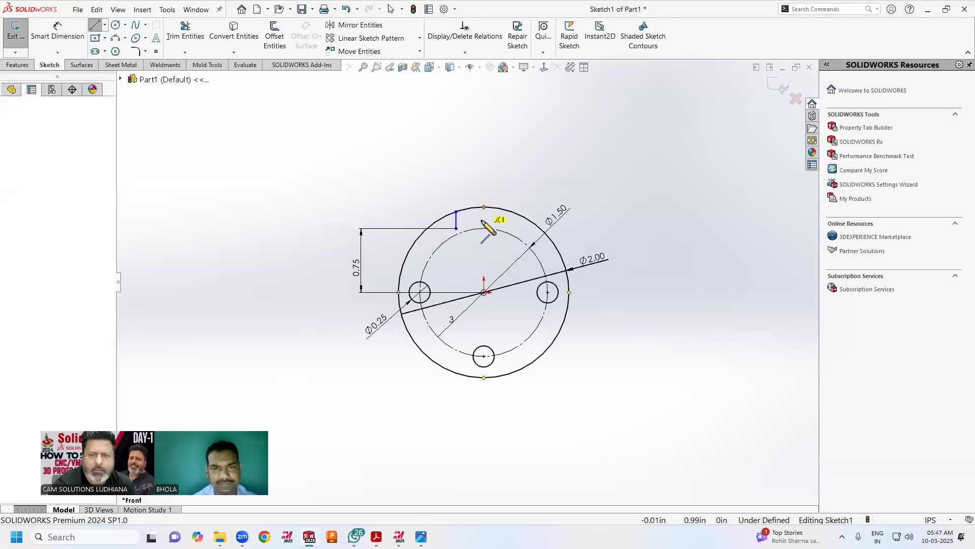
left_click(483, 292)
right_click(485, 293)
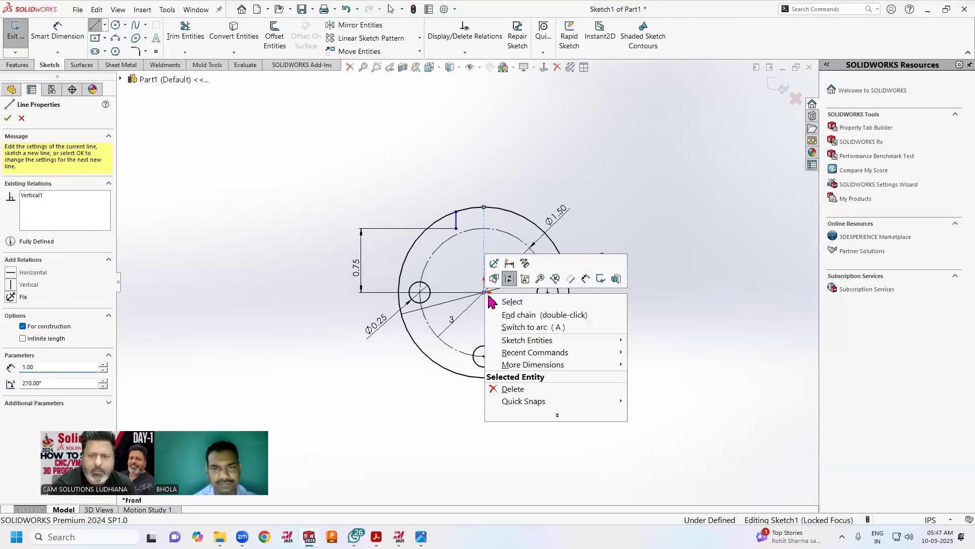
left_click(512, 302)
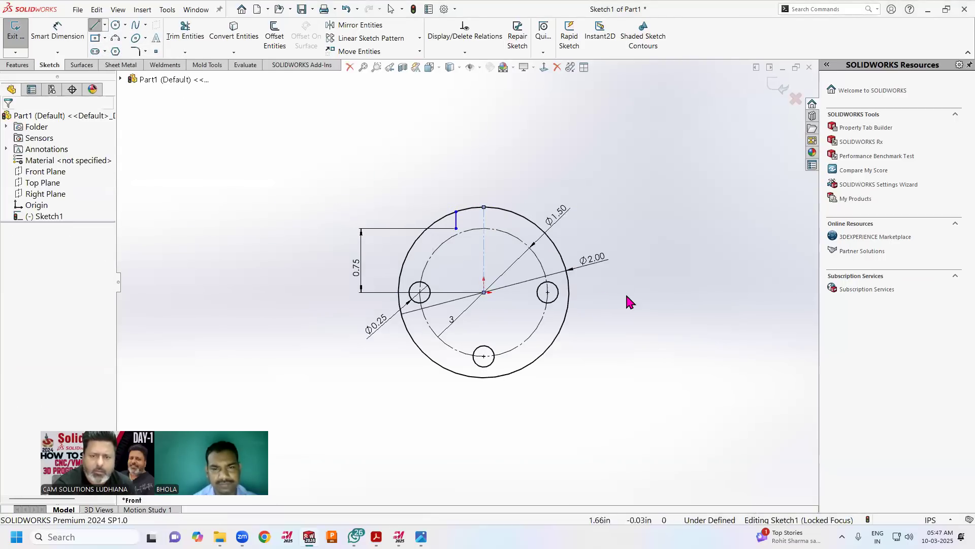
Mirror the short notch line about the vertical centerline, keeping the original as a copy
left_click(455, 219)
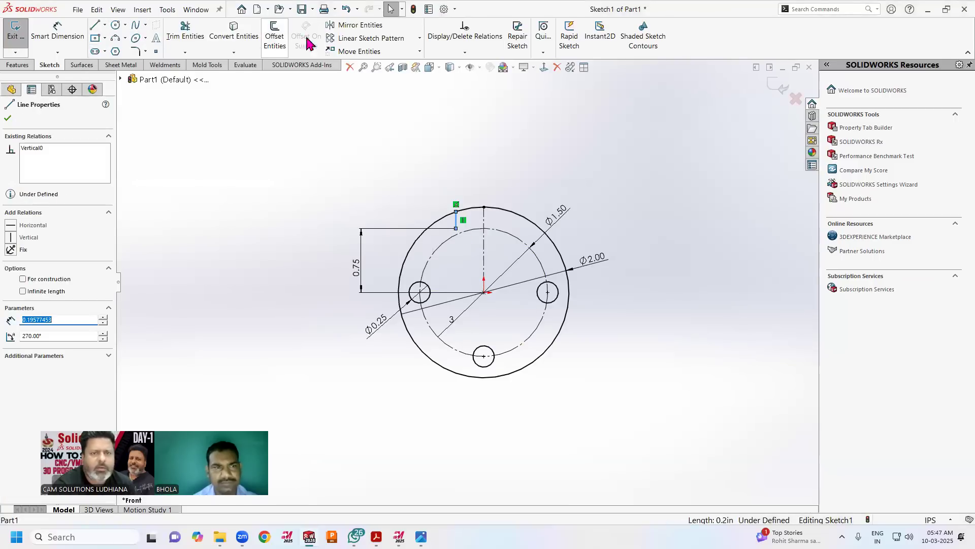
left_click(358, 25)
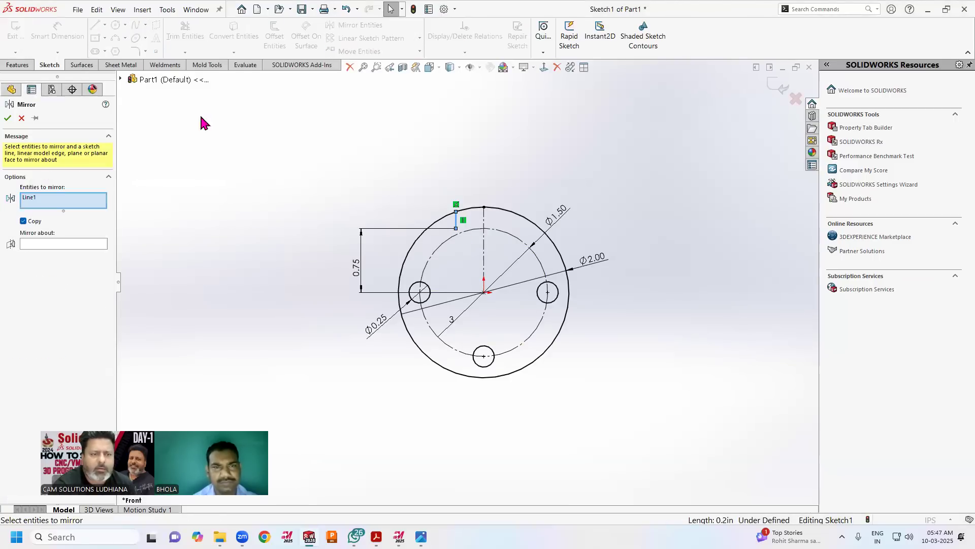
left_click(87, 244)
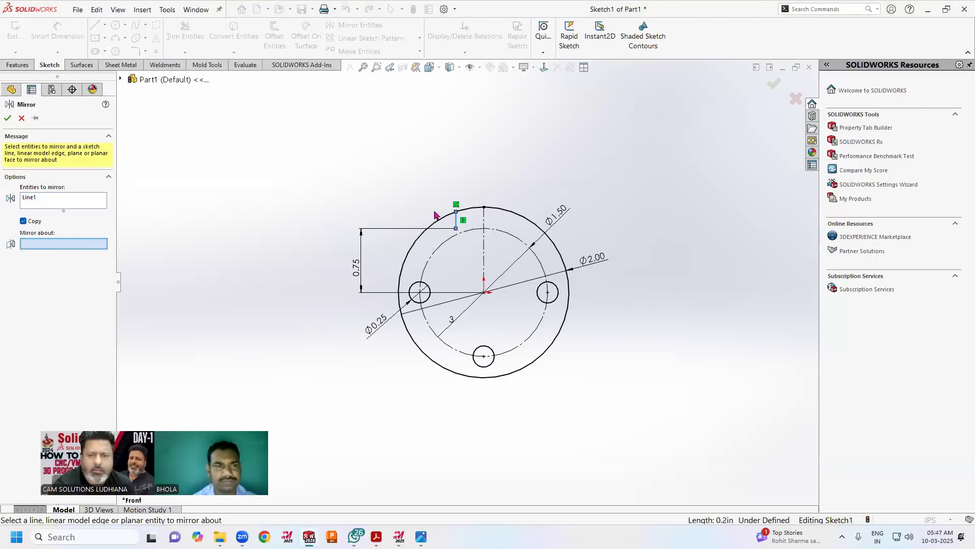
left_click(484, 253)
left_click(7, 119)
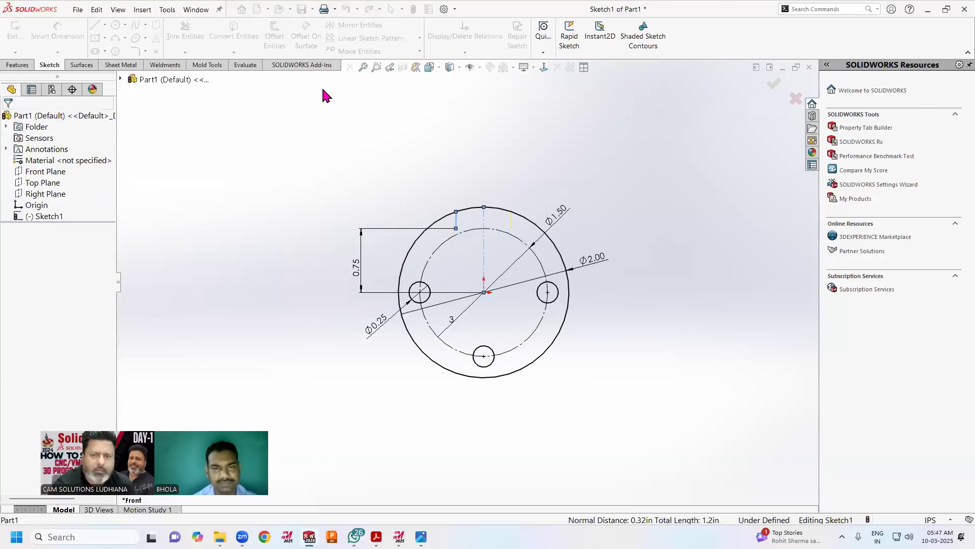
Close the notch with a horizontal line joining the lower endpoints of the two short vertical lines
scroll(541, 214, "down", 3)
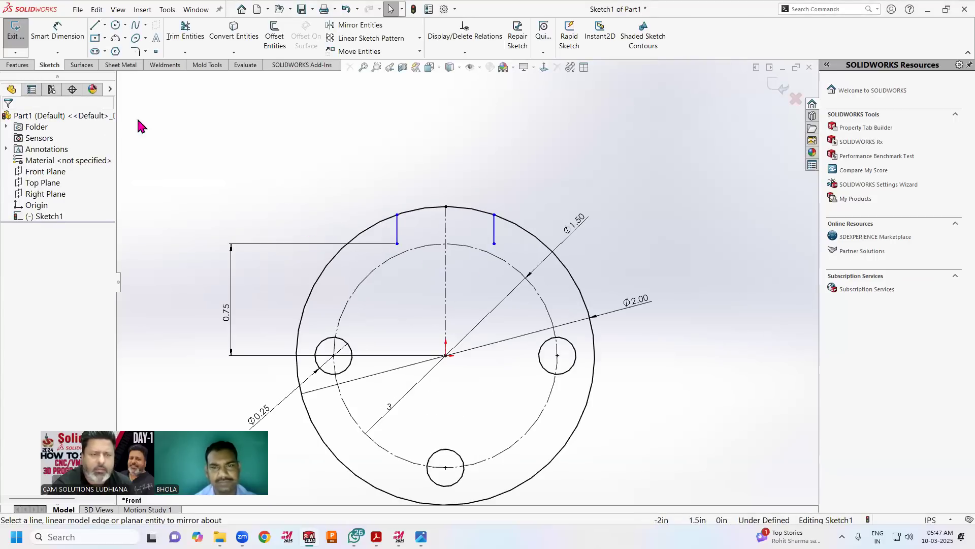
left_click(92, 26)
left_click(397, 243)
left_click(495, 243)
right_click(512, 256)
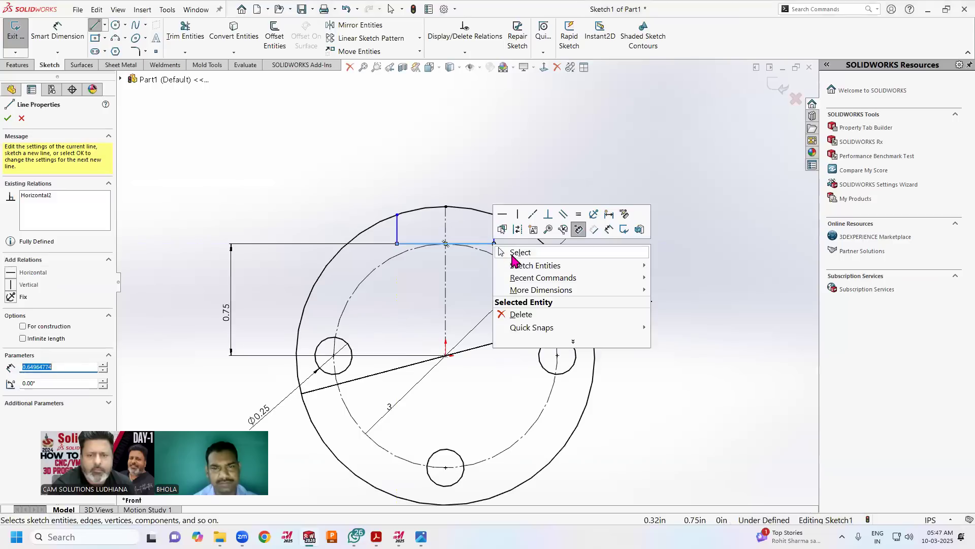
left_click(515, 255)
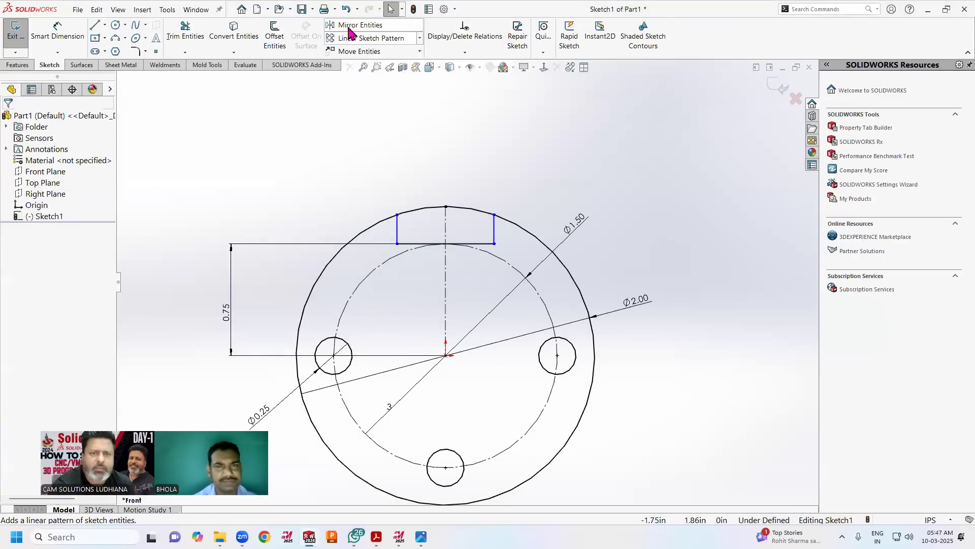
Dimension the notch width between its two vertical sides as 0.38 in, following the reference drawing
left_click(57, 31)
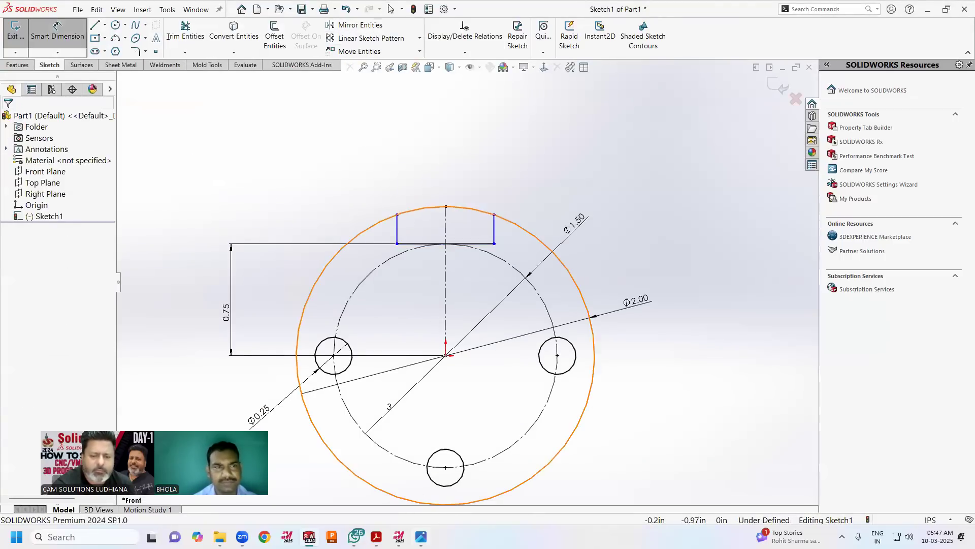
left_click(421, 536)
left_click(421, 537)
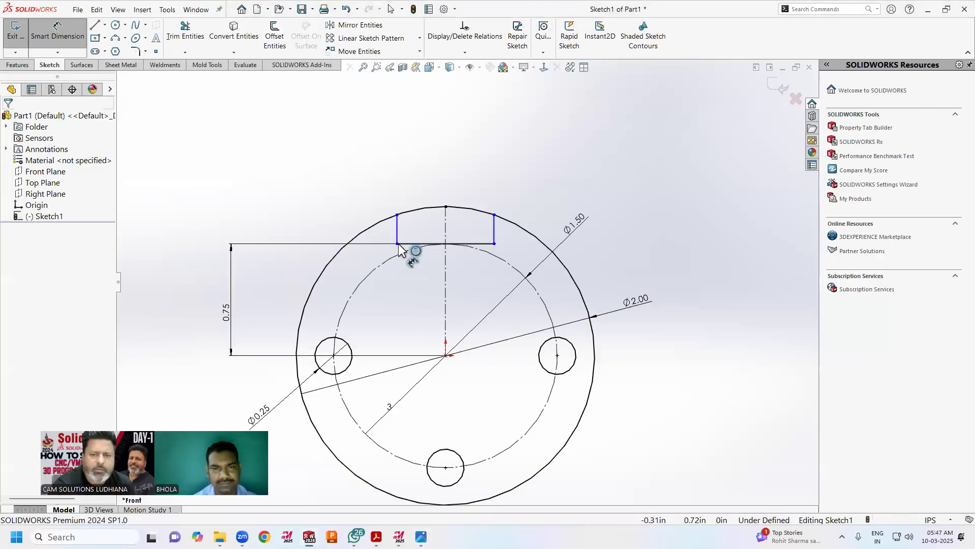
left_click(398, 229)
left_click(494, 235)
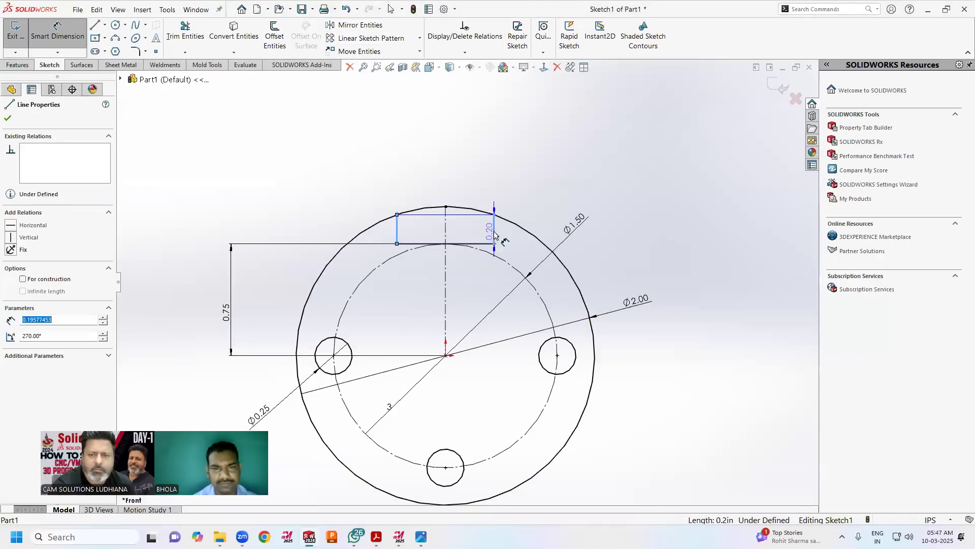
left_click(454, 179)
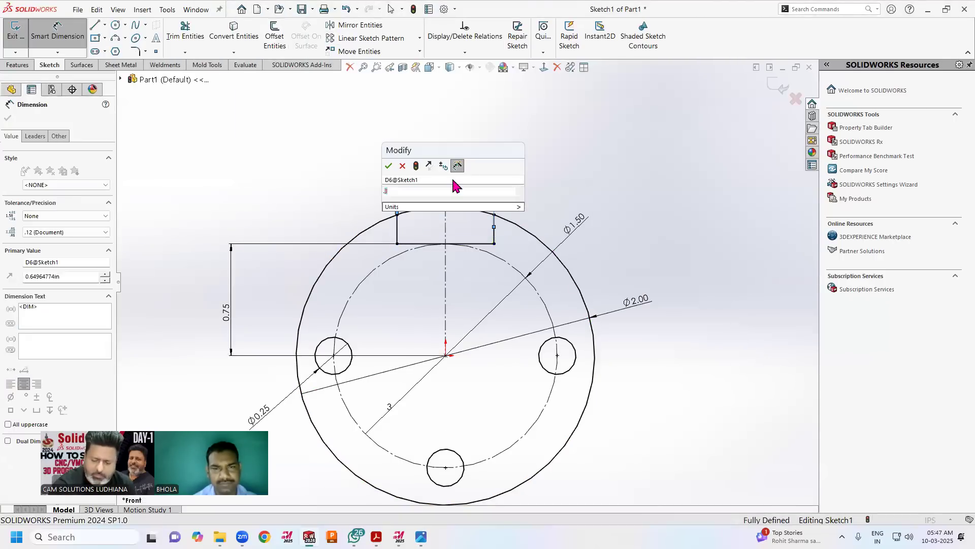
key("Return")
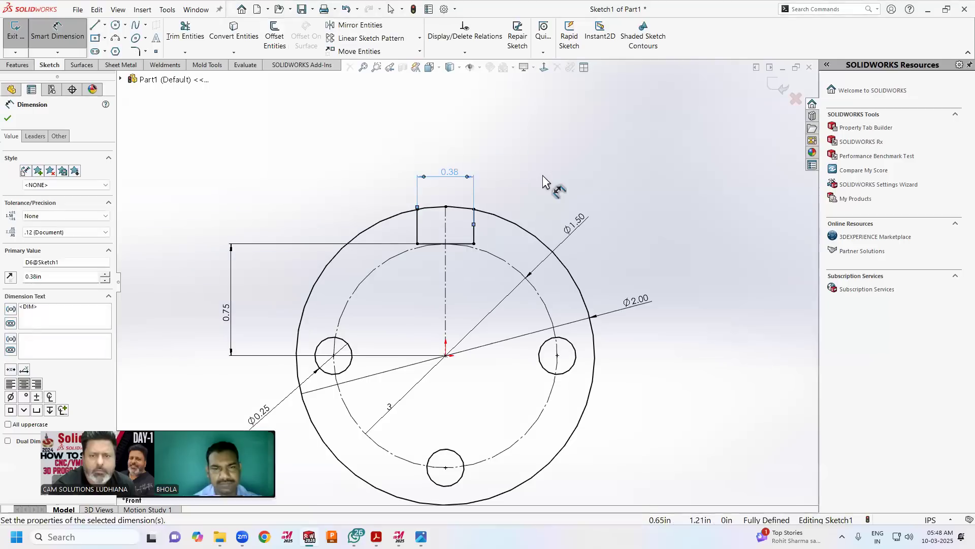
right_click(542, 176)
left_click(556, 211)
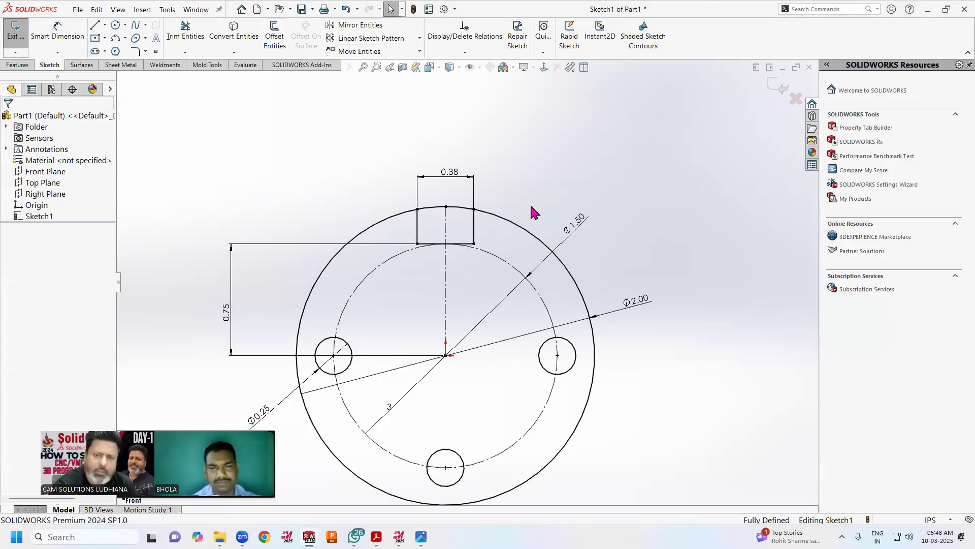
Trim away the outer circle's arc across the notch opening and the centerline segment inside the notch
scroll(459, 334, "up", 2)
scroll(458, 335, "down", 2)
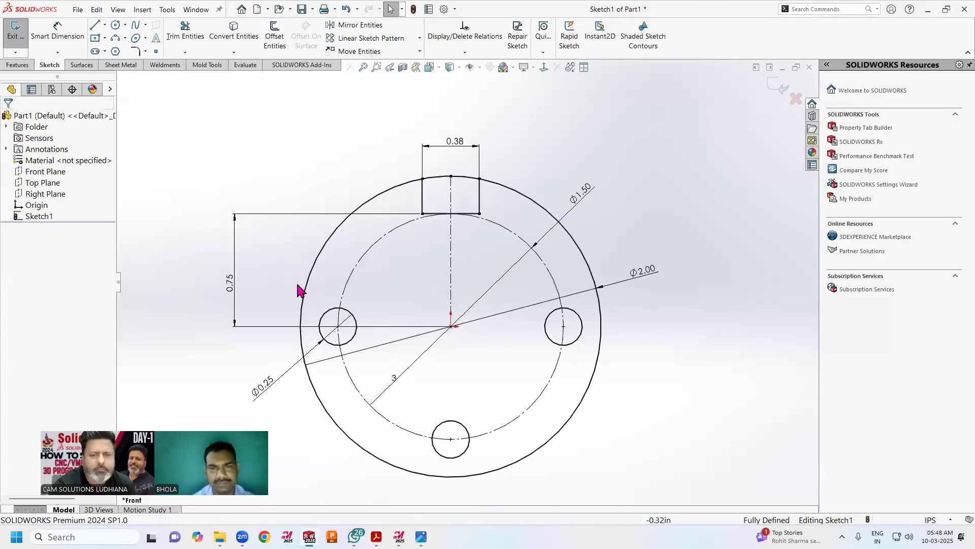
left_click(185, 32)
left_click(448, 178)
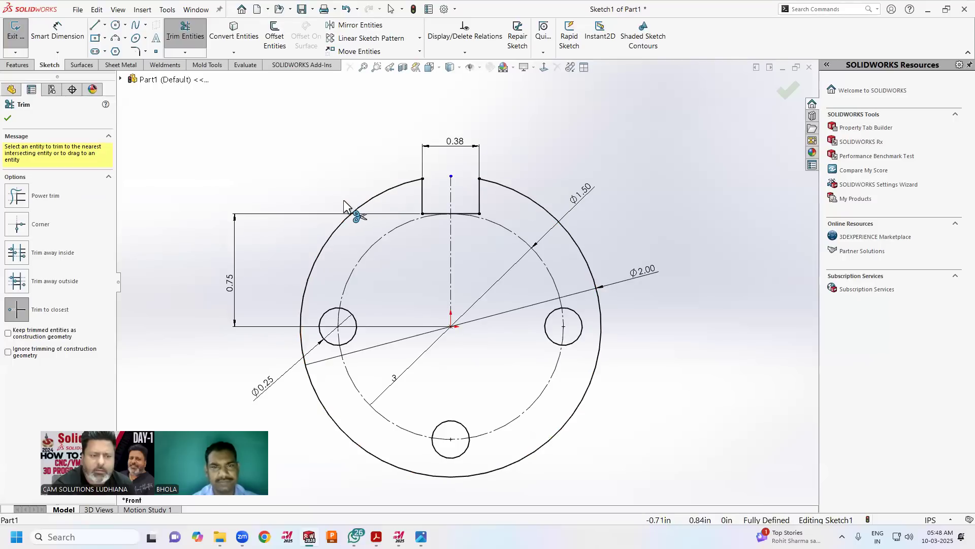
right_click(311, 203)
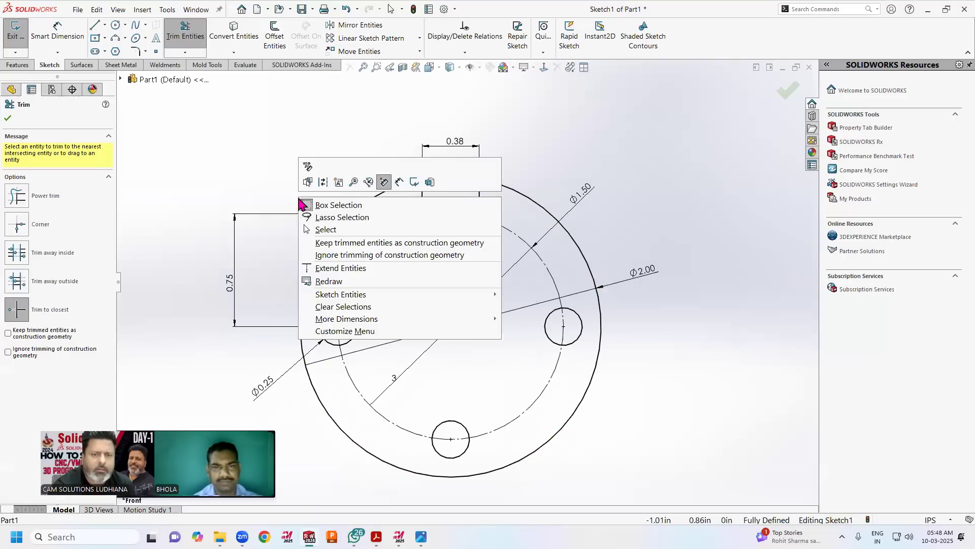
left_click(326, 229)
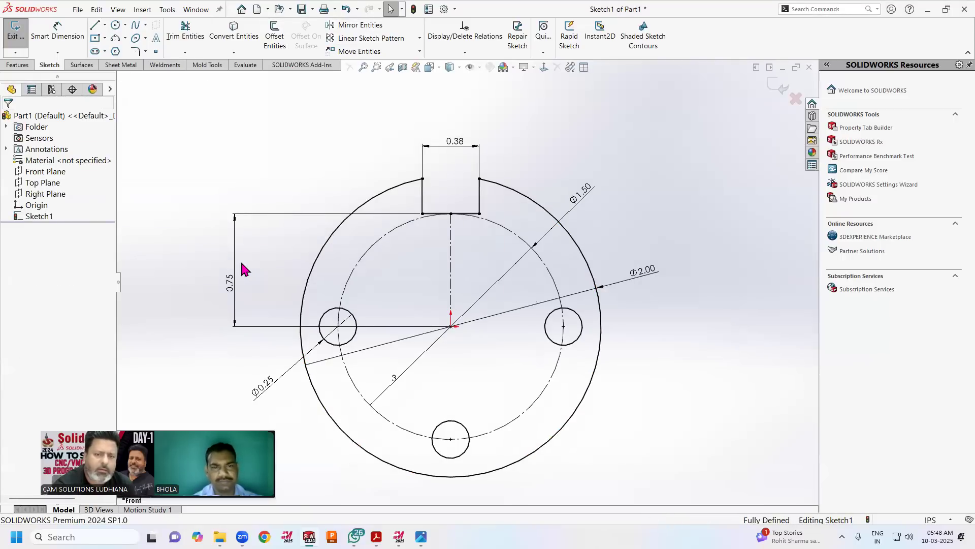
Check the bore size in exe1.png and sketch a 0.50 in diameter circle centered on the origin
left_click(421, 537)
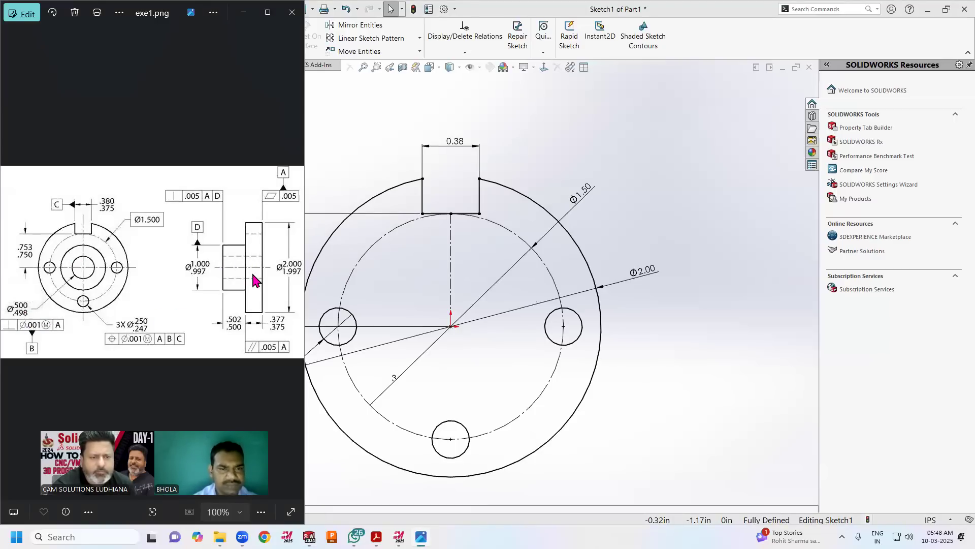
left_click(688, 320)
left_click(116, 25)
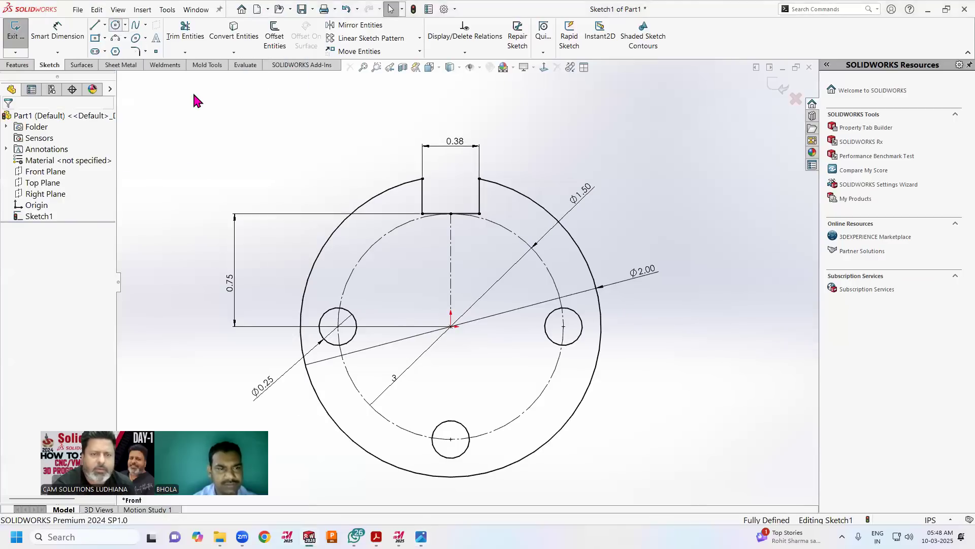
left_click(451, 326)
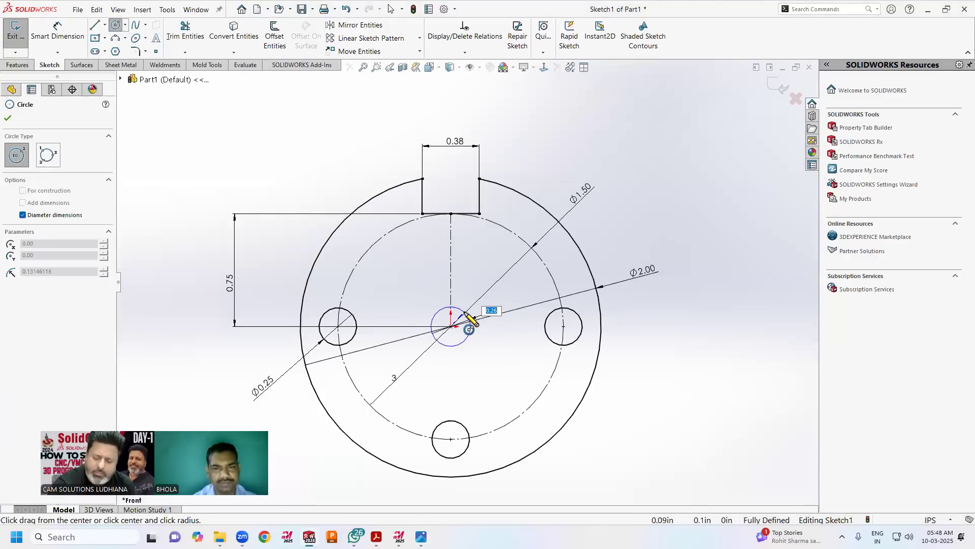
key("Return")
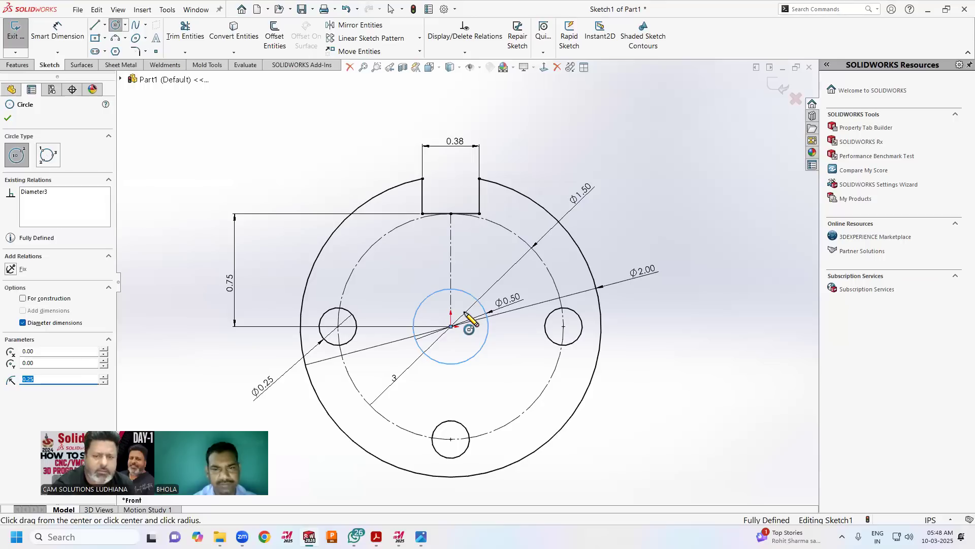
left_click(8, 118)
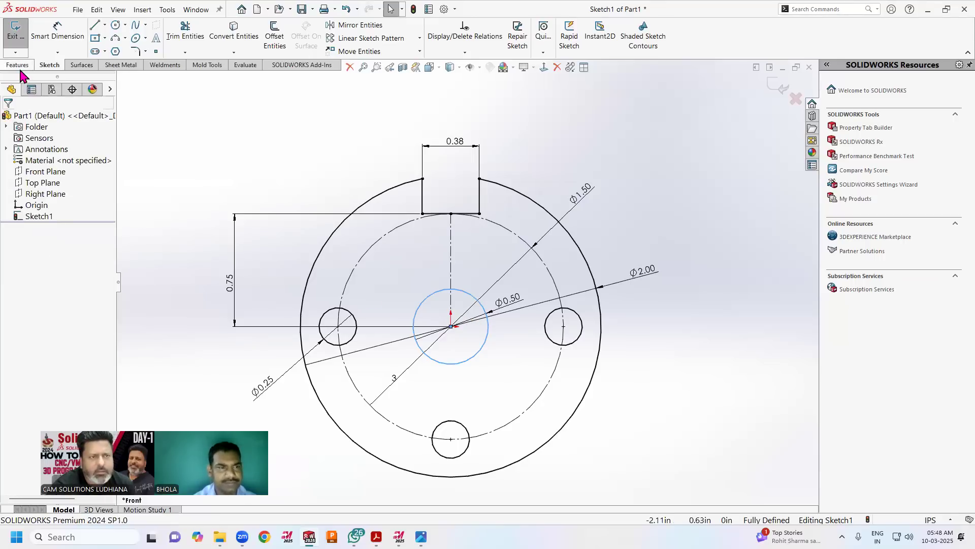
Extrude the notched flange sketch as a blind boss 0.375 in deep, taking the thickness from the reference drawing
left_click(17, 65)
left_click(22, 48)
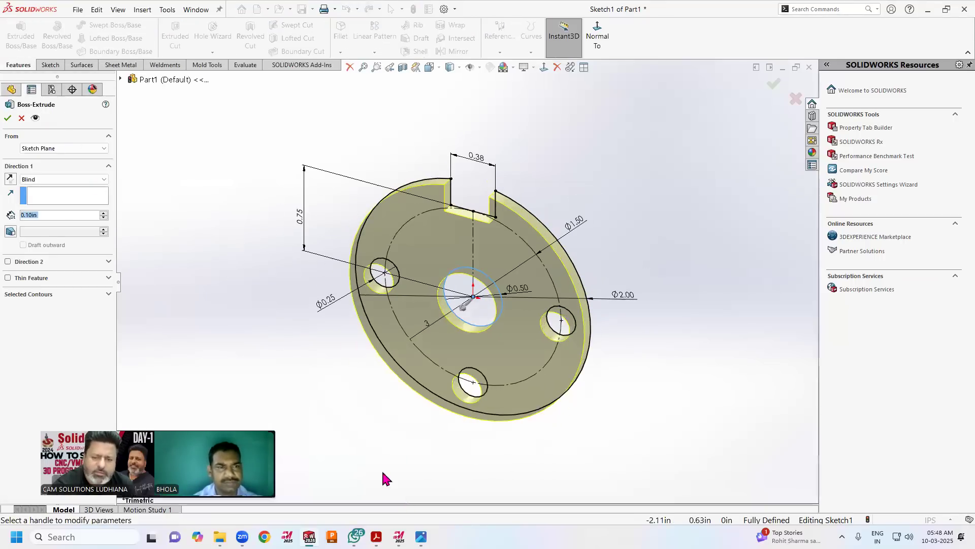
left_click(421, 486)
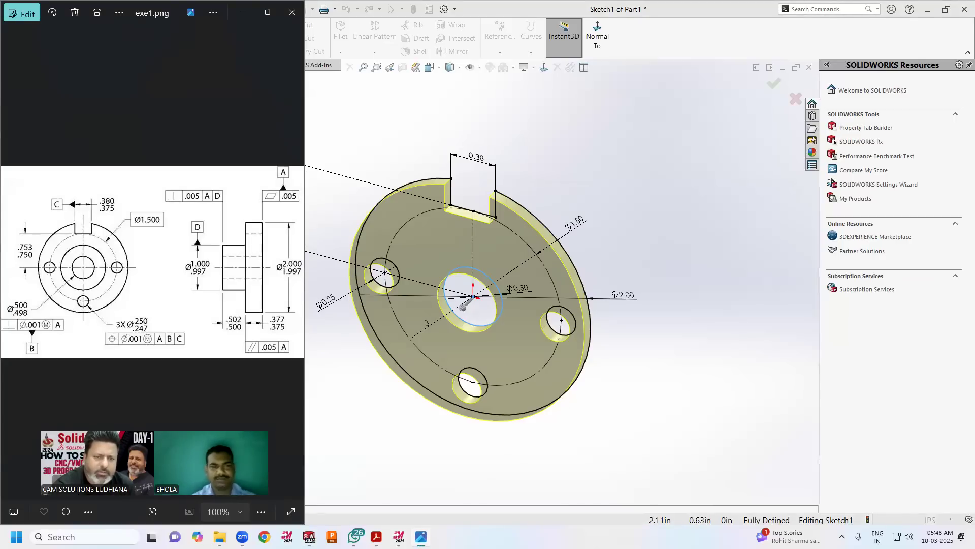
left_click(420, 537)
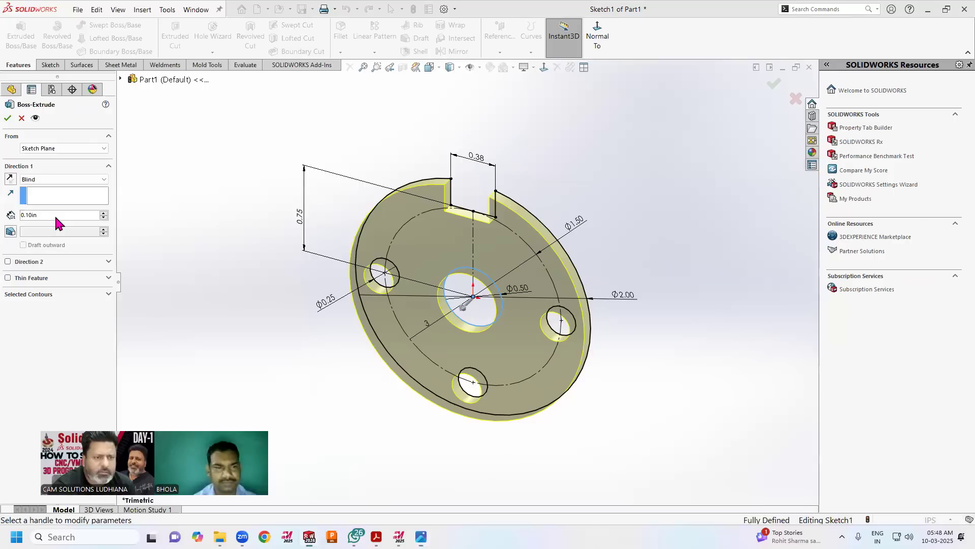
left_click_drag(54, 214, 11, 217)
type(".3")
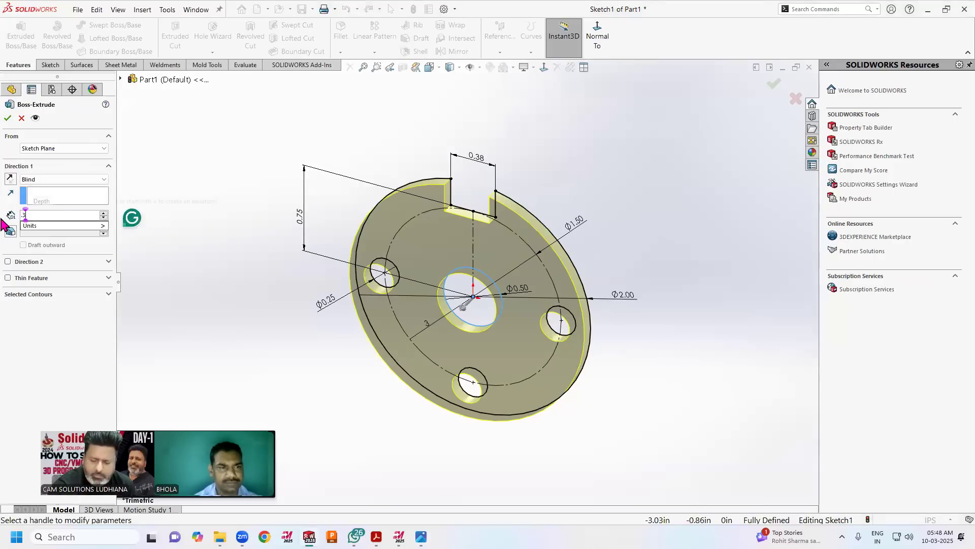
key("Return")
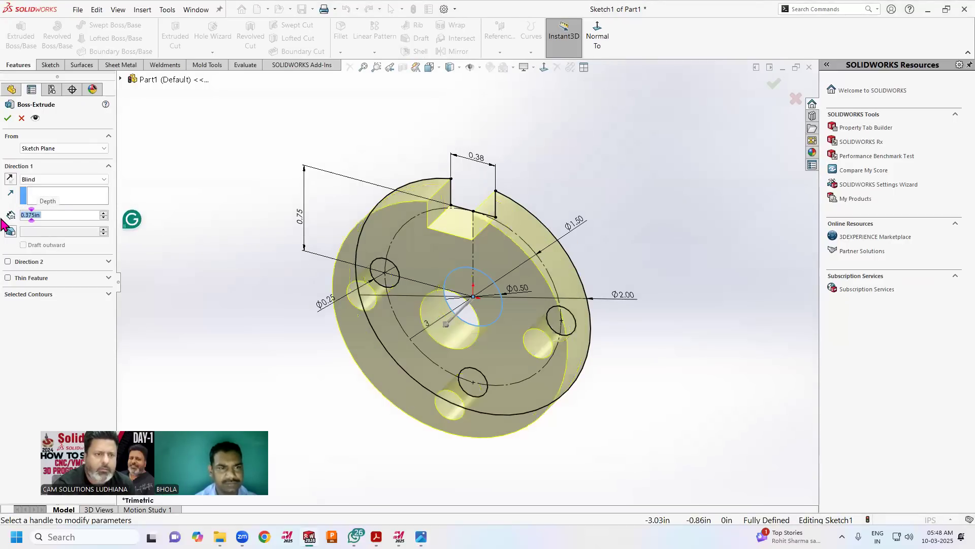
left_click(7, 117)
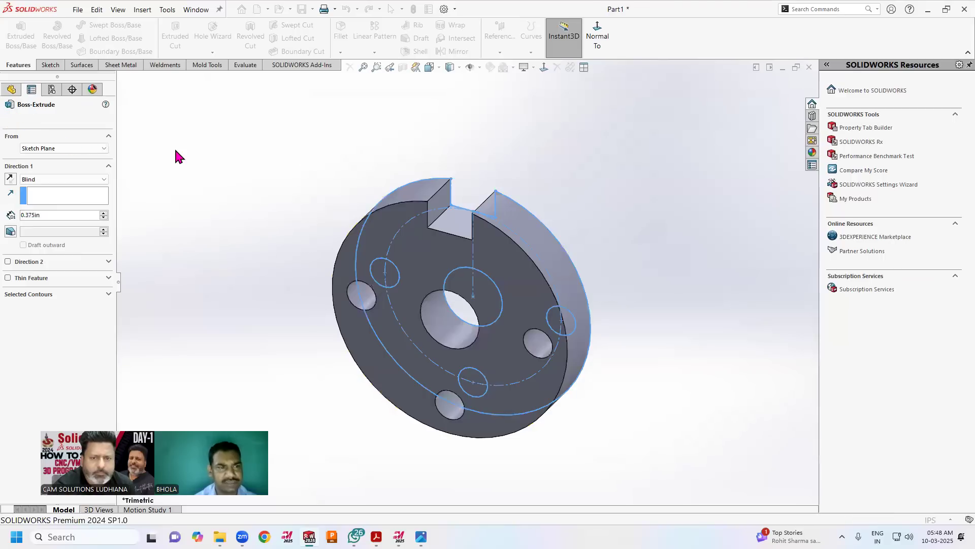
Start a sketch on the flange's front face and convert the central bore's edge into a sketch circle
middle_click_drag(186, 187, 282, 169)
left_click(421, 537)
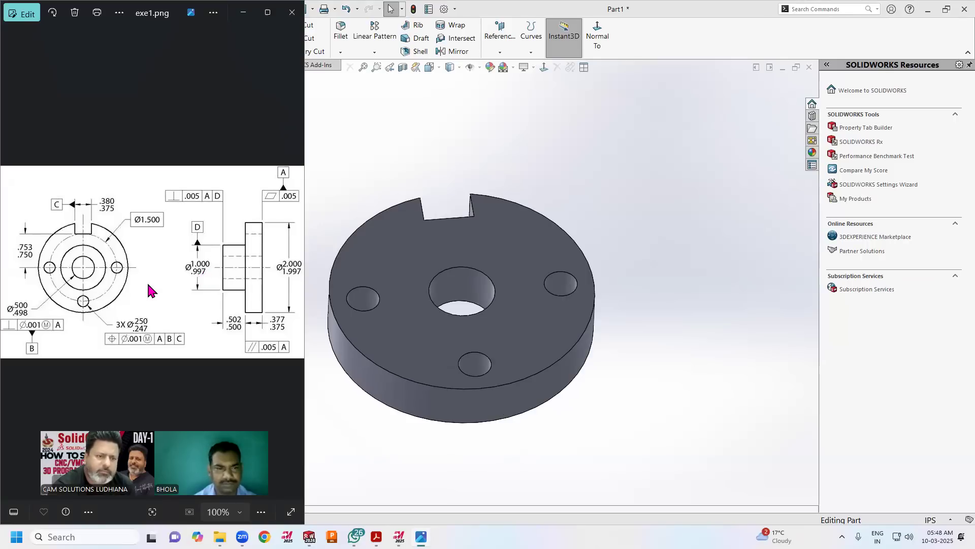
left_click(714, 299)
left_click(21, 35)
left_click(493, 245)
left_click(465, 266)
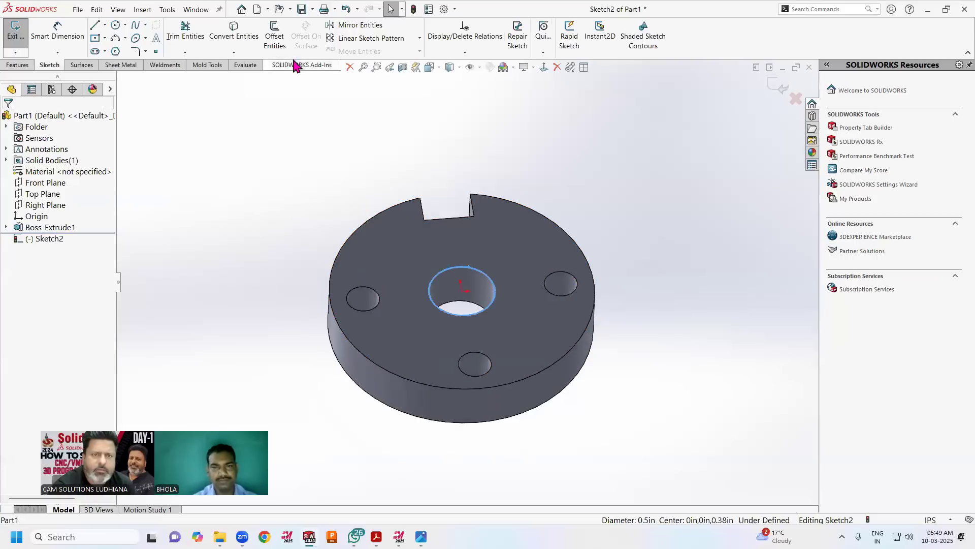
left_click(234, 32)
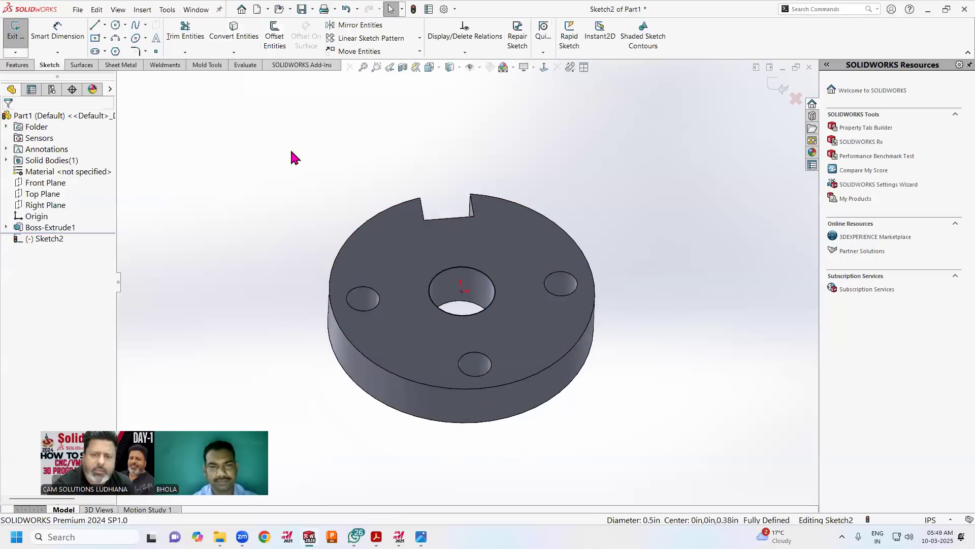
Sketch a 1.00 in diameter circle concentric with the bore on the flange face
left_click(116, 25)
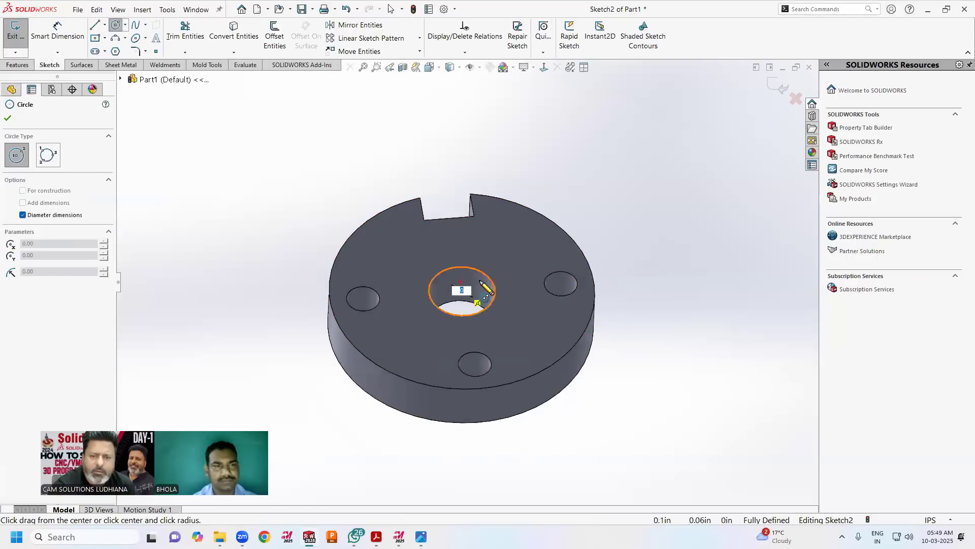
key("Return")
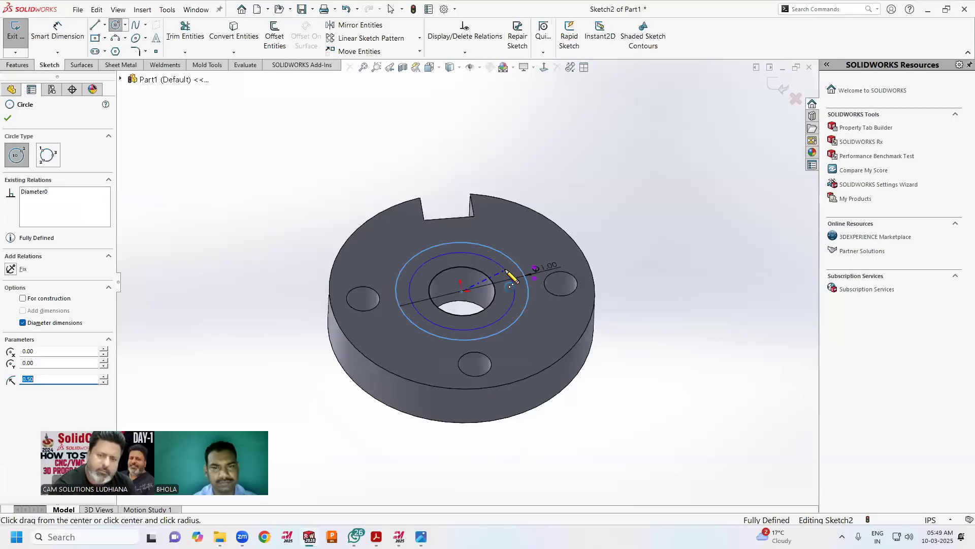
left_click(7, 118)
left_click(278, 144)
Extrude the ring between the bore and the 1.00 in circle outward 0.5 in, merged with the flange
left_click(17, 64)
left_click(20, 40)
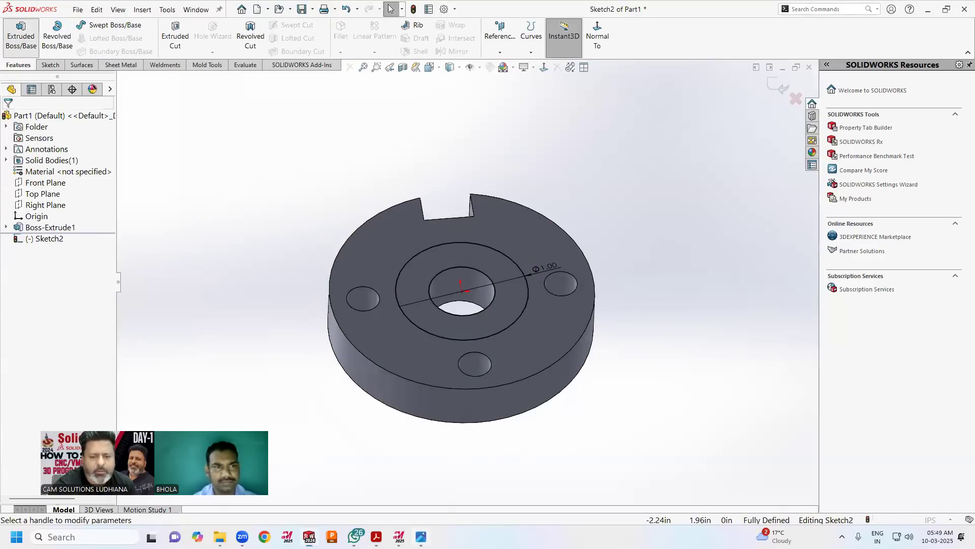
left_click(421, 537)
left_click(421, 537)
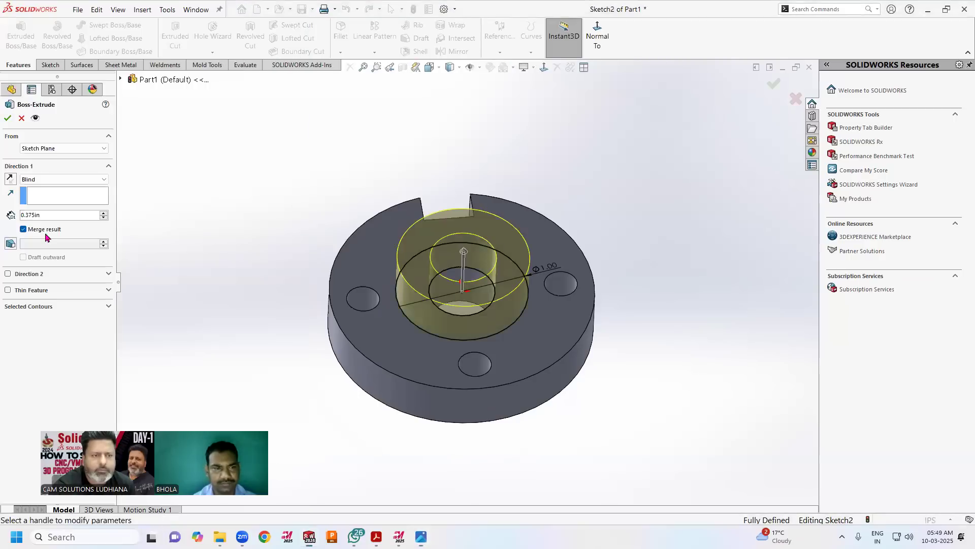
left_click_drag(68, 215, 11, 218)
type("0.5")
key("Return")
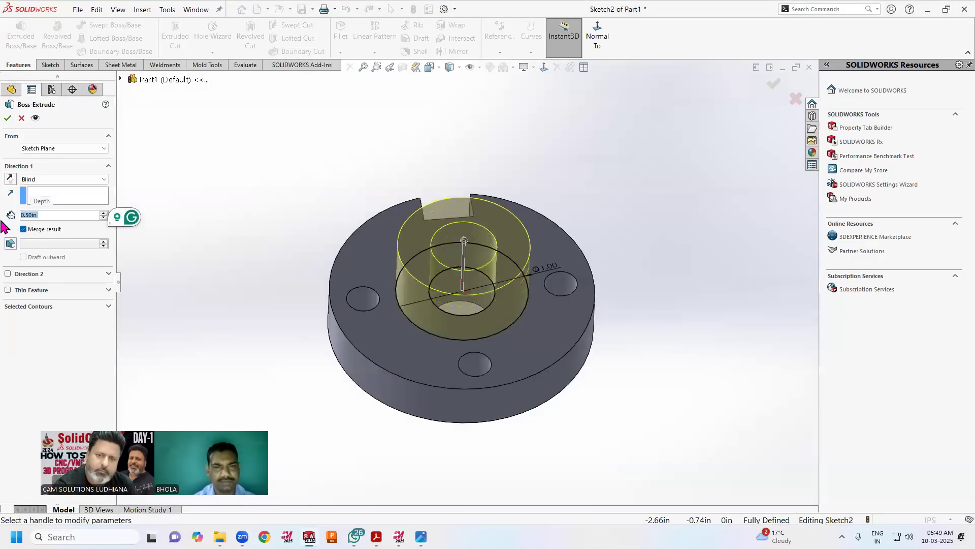
left_click(6, 119)
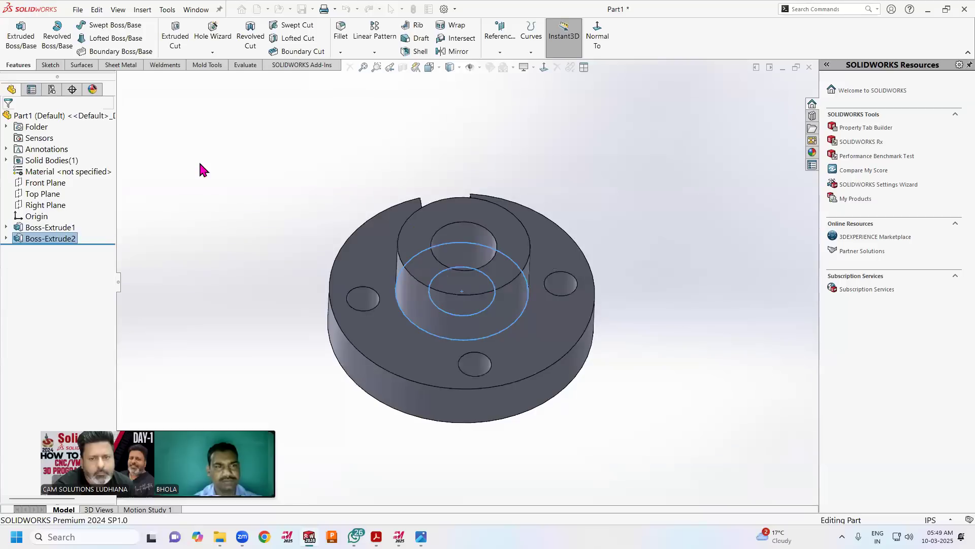
Inspect the flanged hub from another angle and compare it with the exe1.png drawing
middle_click_drag(256, 203, 222, 257)
scroll(576, 313, "down", 2)
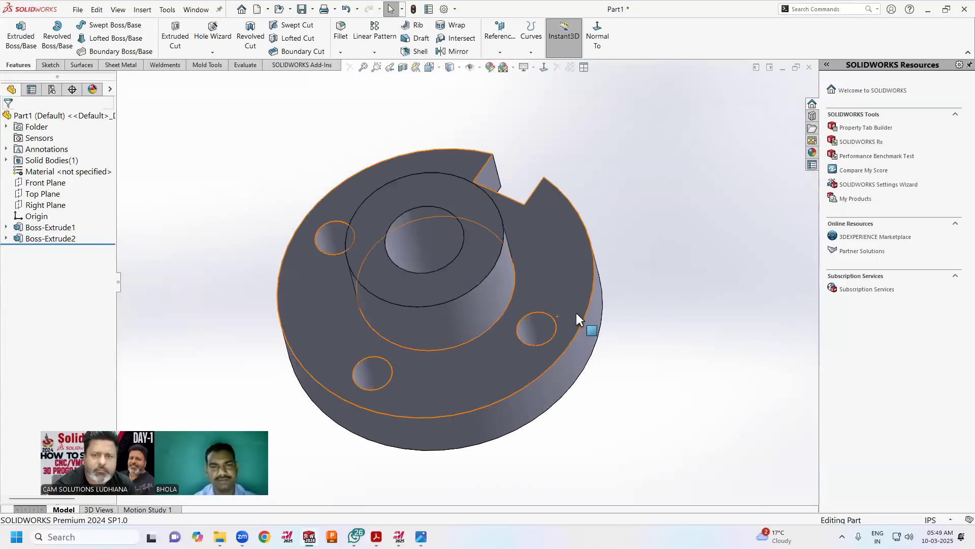
key("alt+Tab")
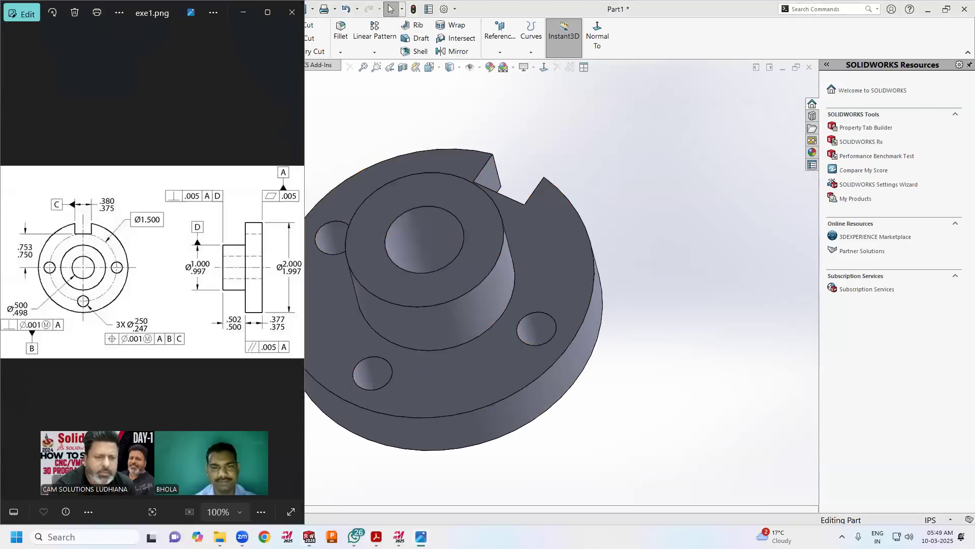
Return to SOLIDWORKS and save the part as GTEXE1 in the YS folder on the desktop
key("alt+Tab")
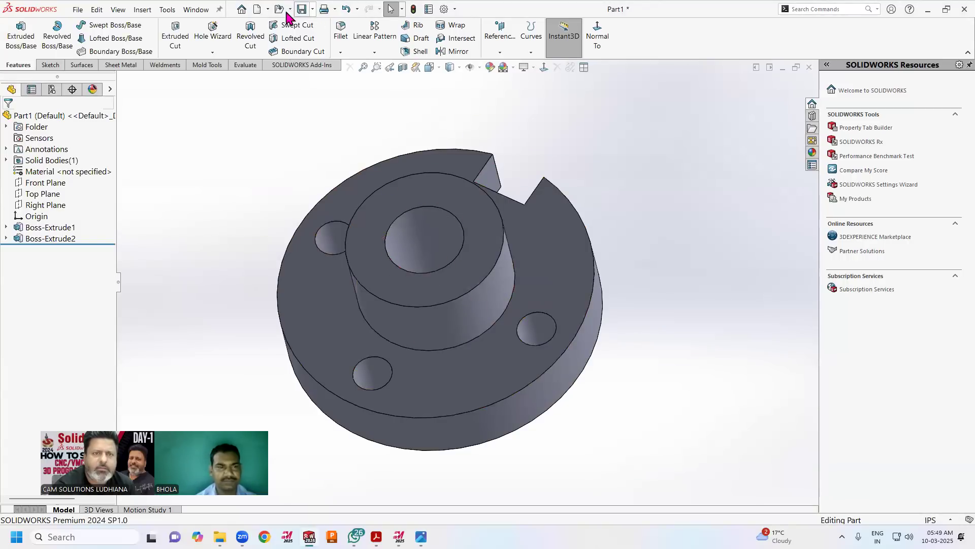
left_click(301, 9)
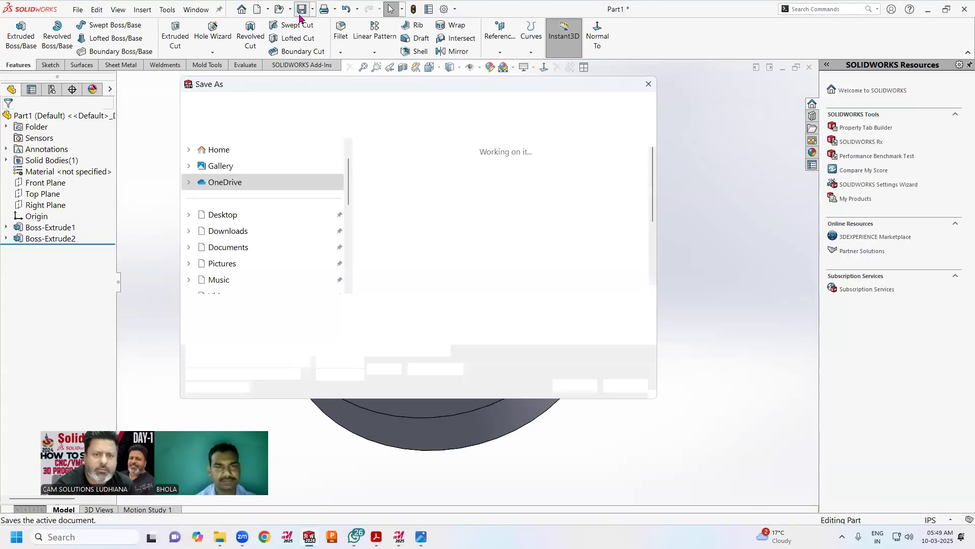
type("GT")
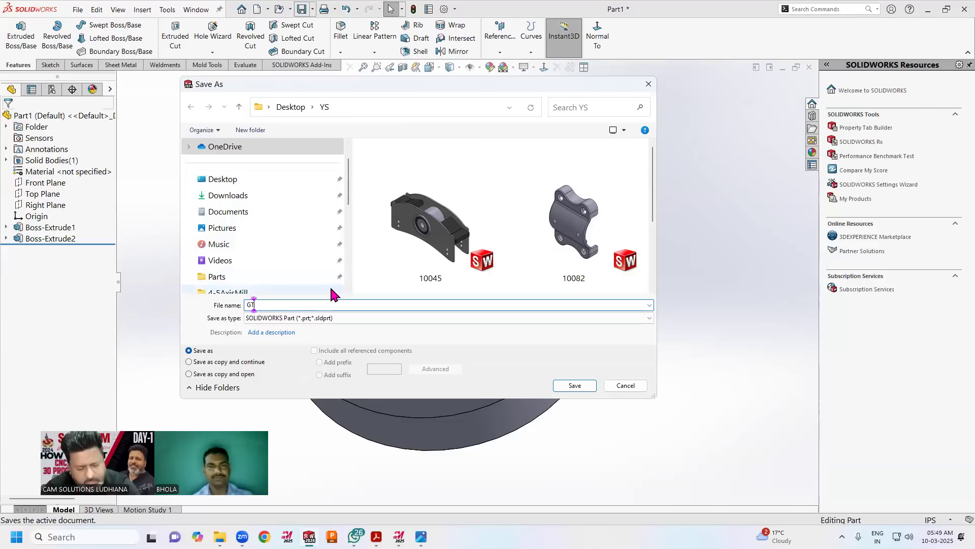
type("EX")
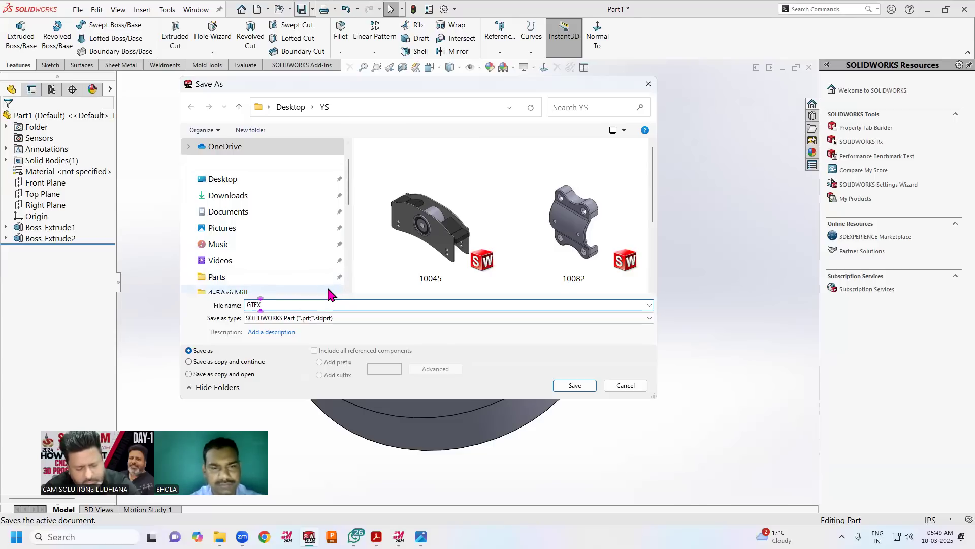
type("E1")
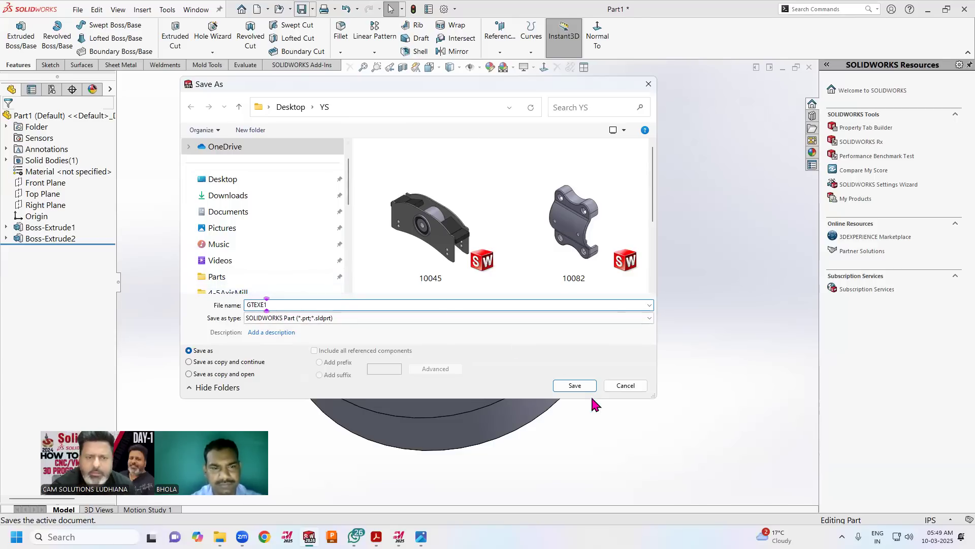
left_click(567, 387)
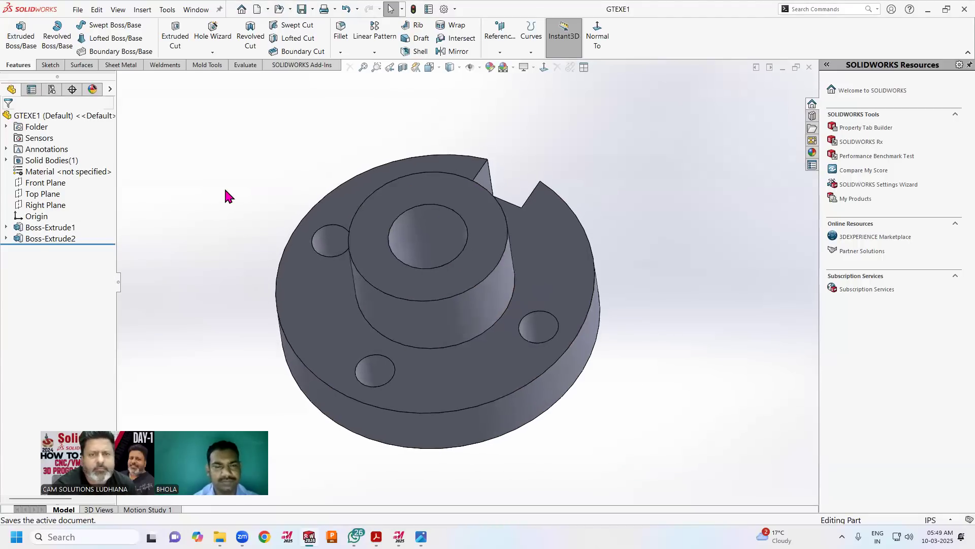
Assign Plain Carbon Steel as the part's material
right_click(53, 173)
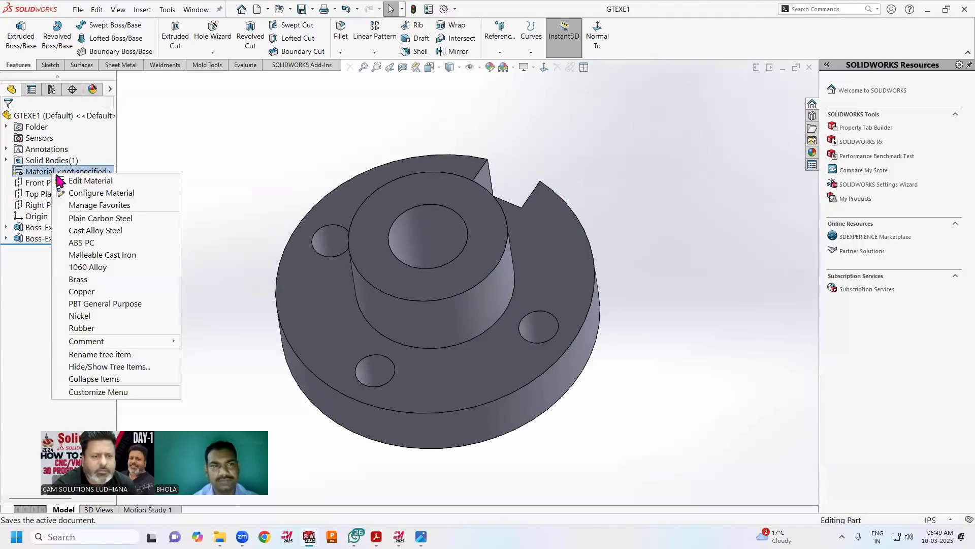
left_click(92, 221)
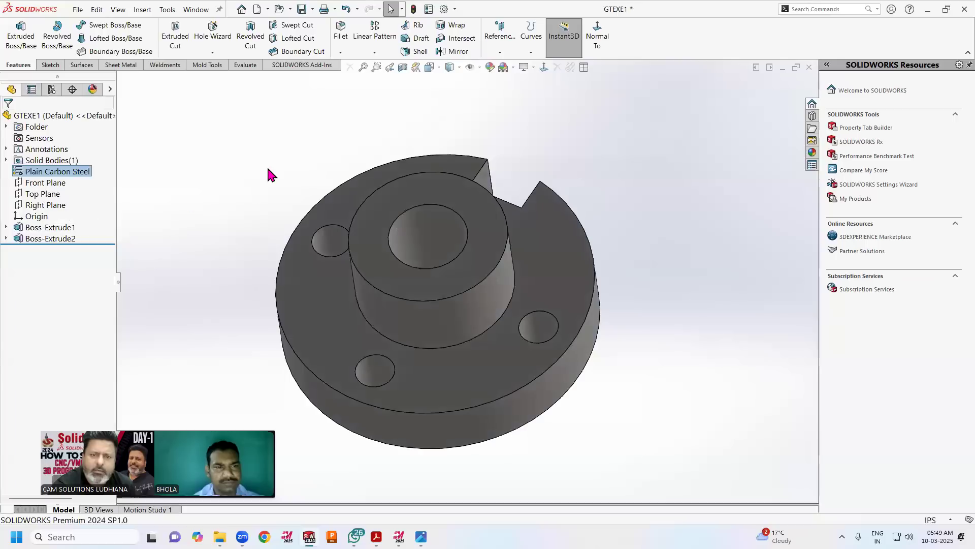
middle_click_drag(270, 164, 273, 146)
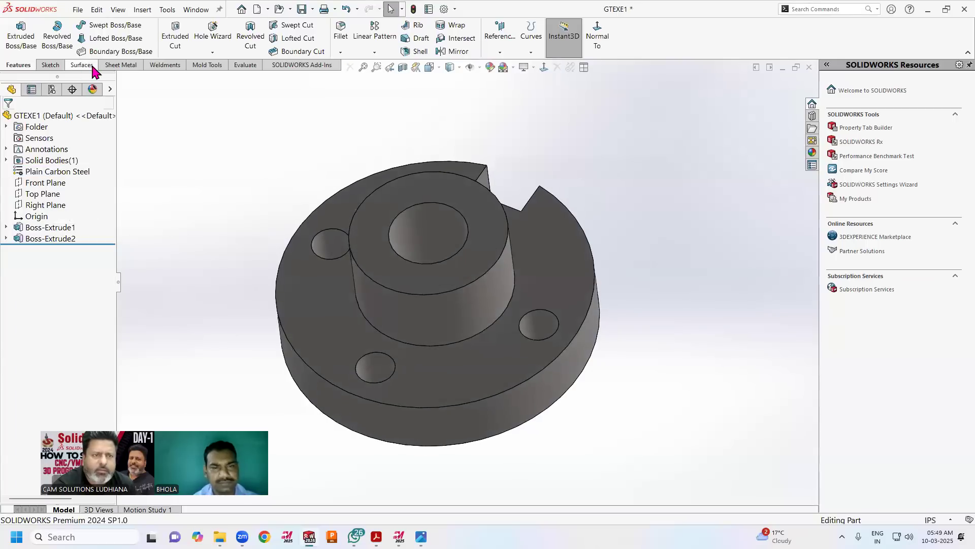
Evaluate the part's mass properties using custom units, with mass reported in grams
left_click(242, 65)
left_click(173, 39)
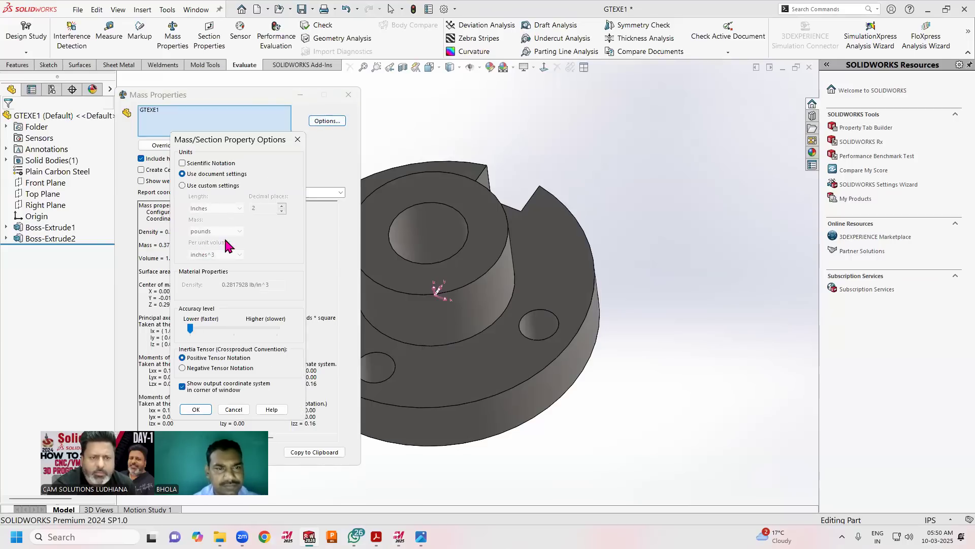
left_click(182, 186)
left_click(233, 232)
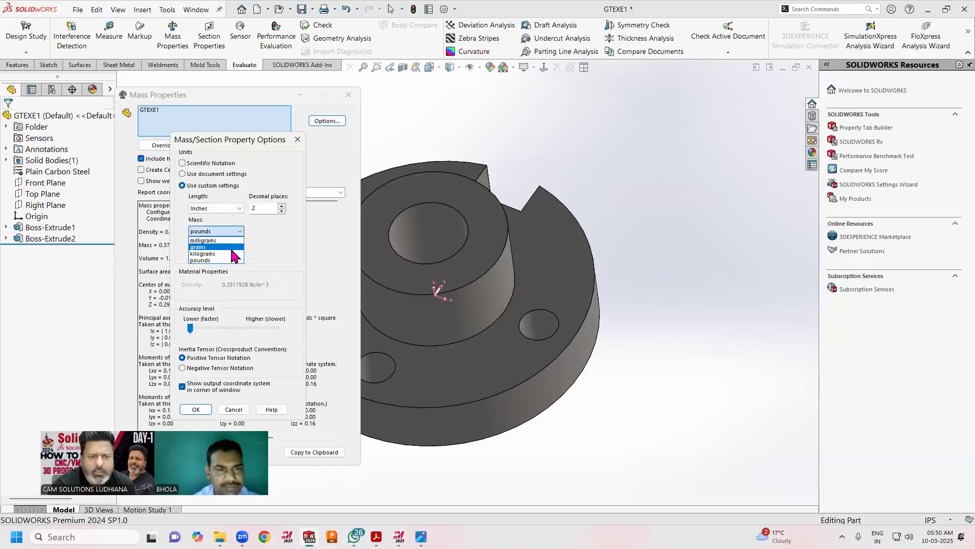
left_click(232, 248)
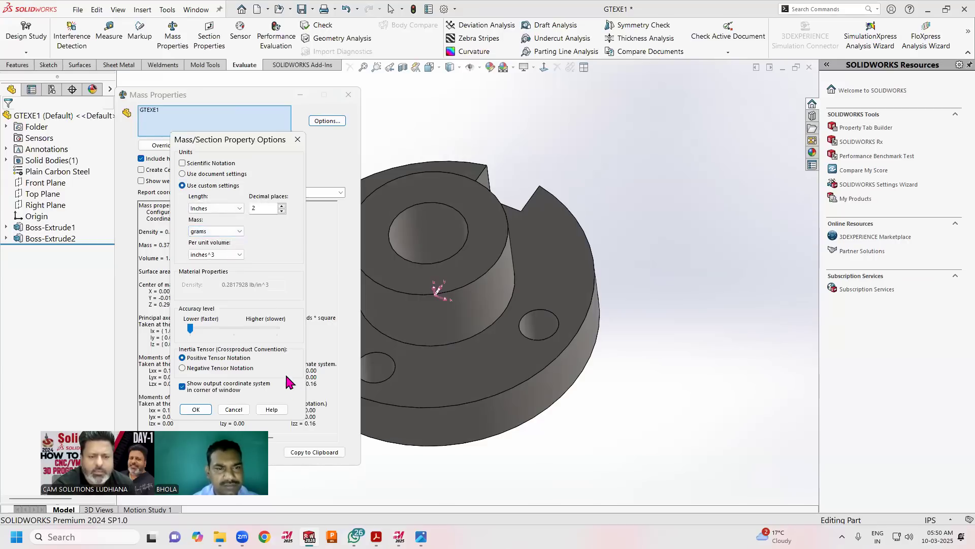
left_click(195, 410)
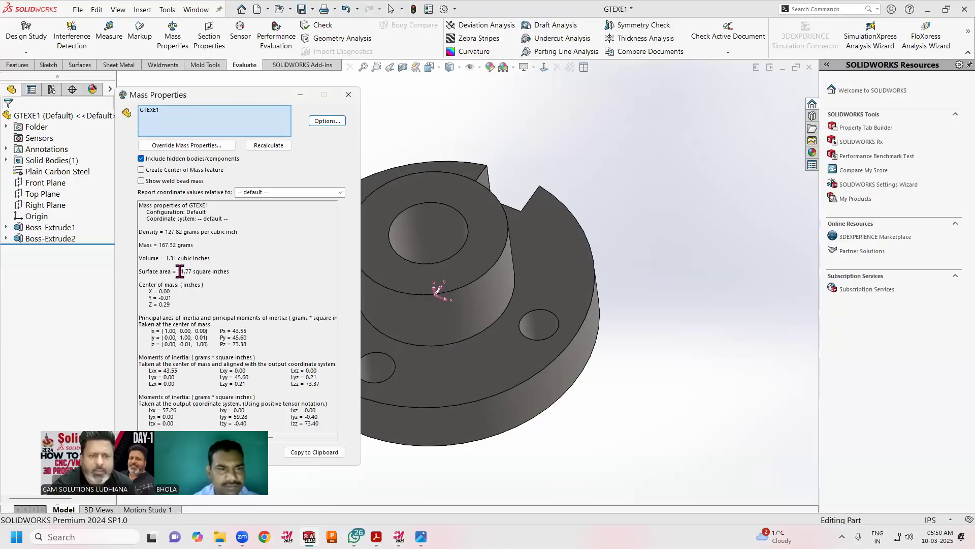
left_click(348, 96)
middle_click_drag(297, 144, 278, 145)
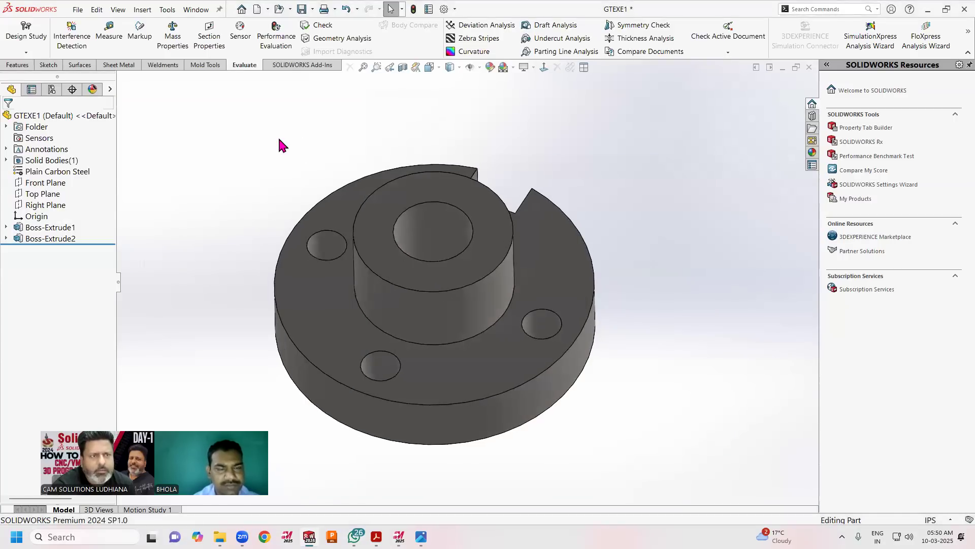
Add Material and Weight as custom file properties of the part
left_click(78, 10)
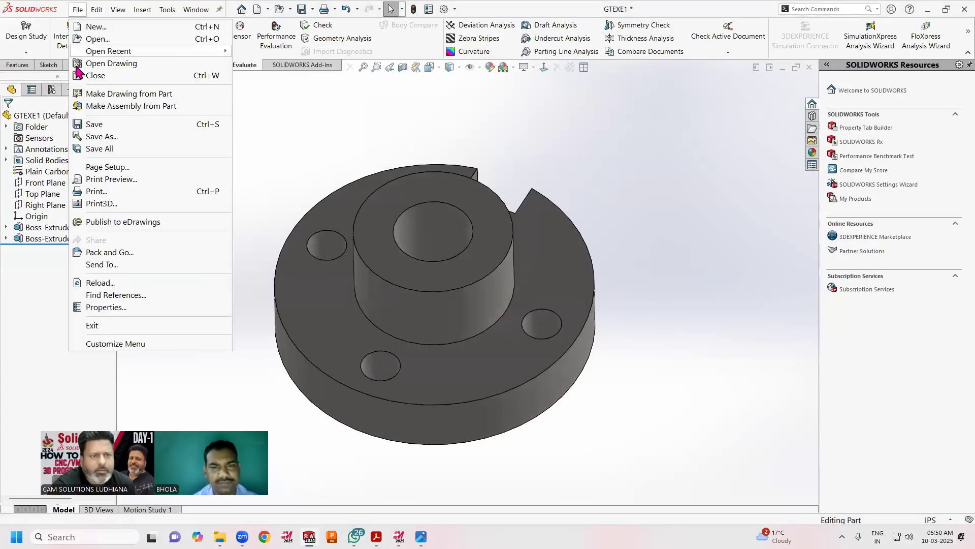
left_click(106, 307)
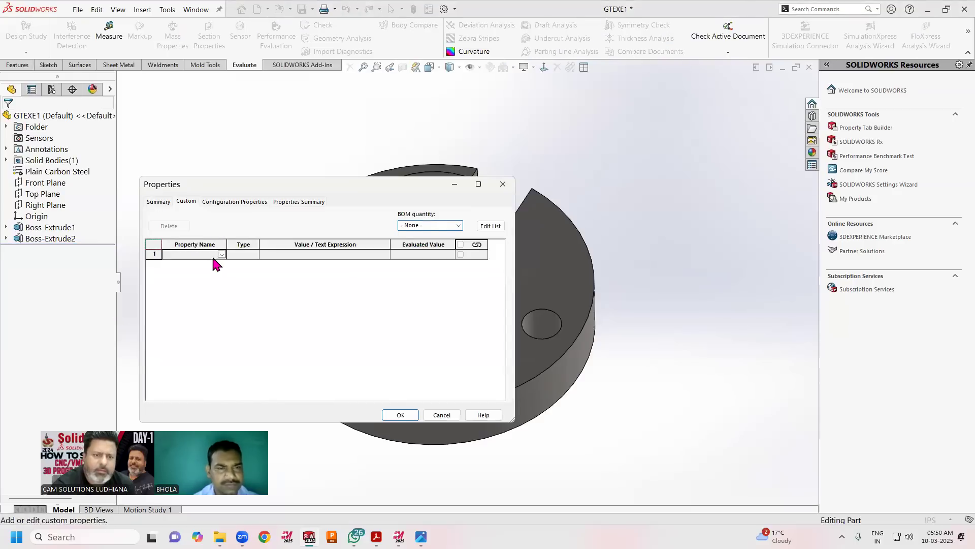
left_click(222, 255)
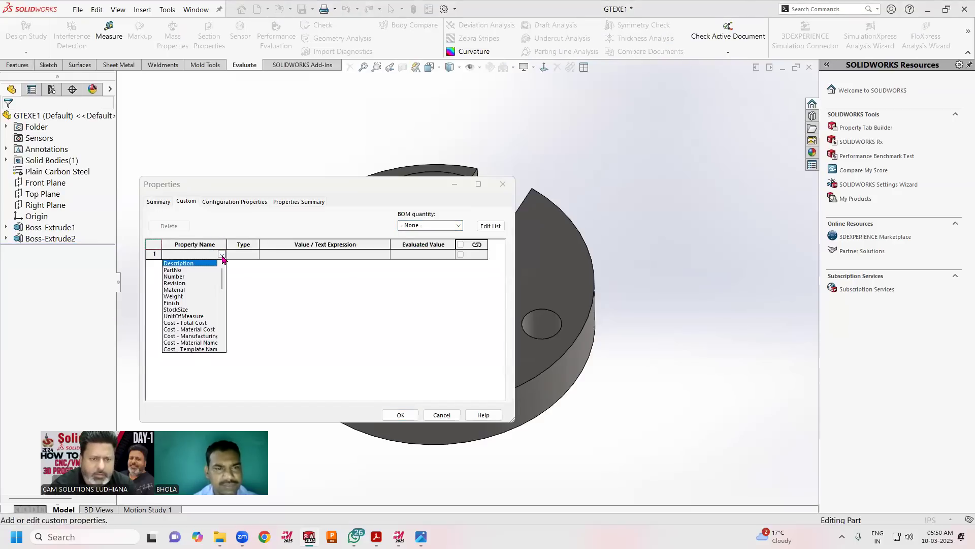
left_click(181, 290)
left_click(222, 264)
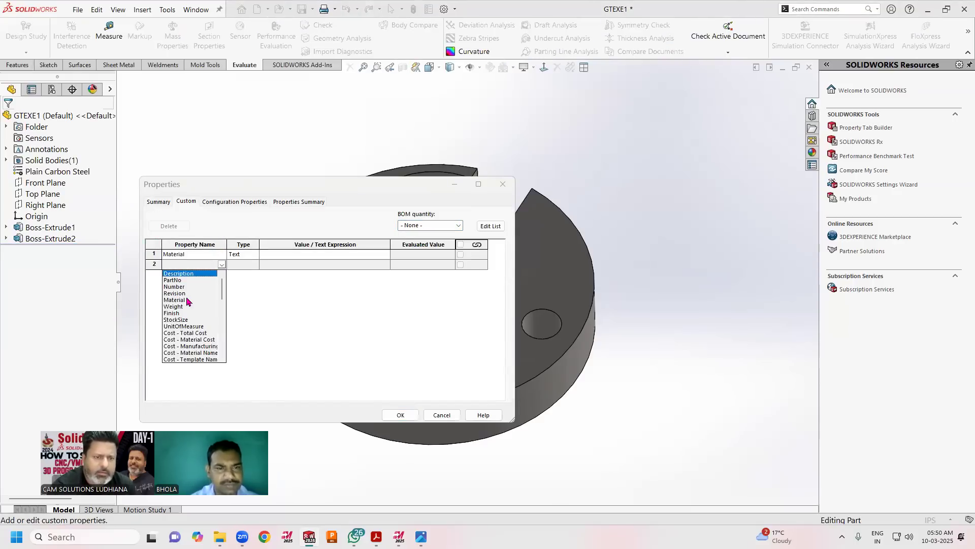
left_click(176, 306)
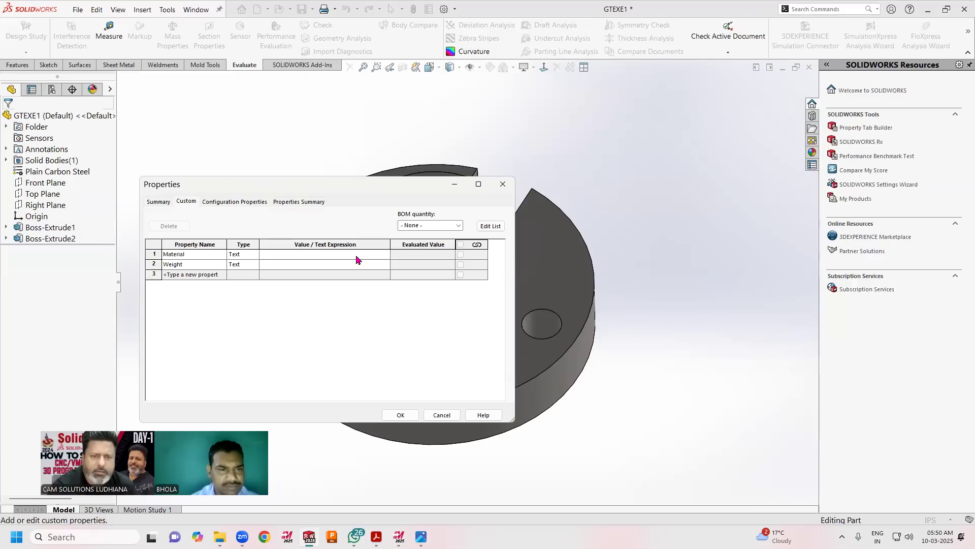
Link the Material property to SW-Material and the Weight property to SW-Mass, and save the part
left_click(385, 263)
mouse_move(379, 274)
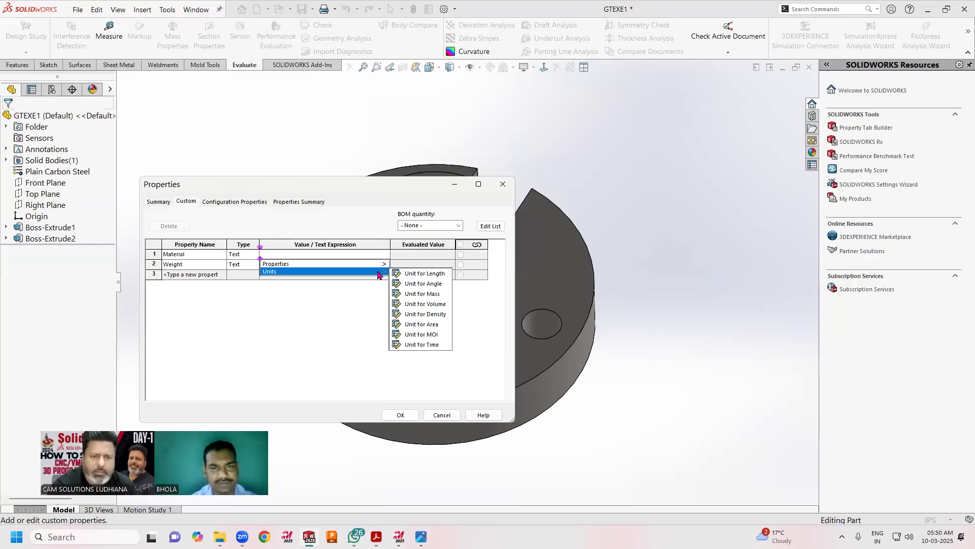
left_click(421, 145)
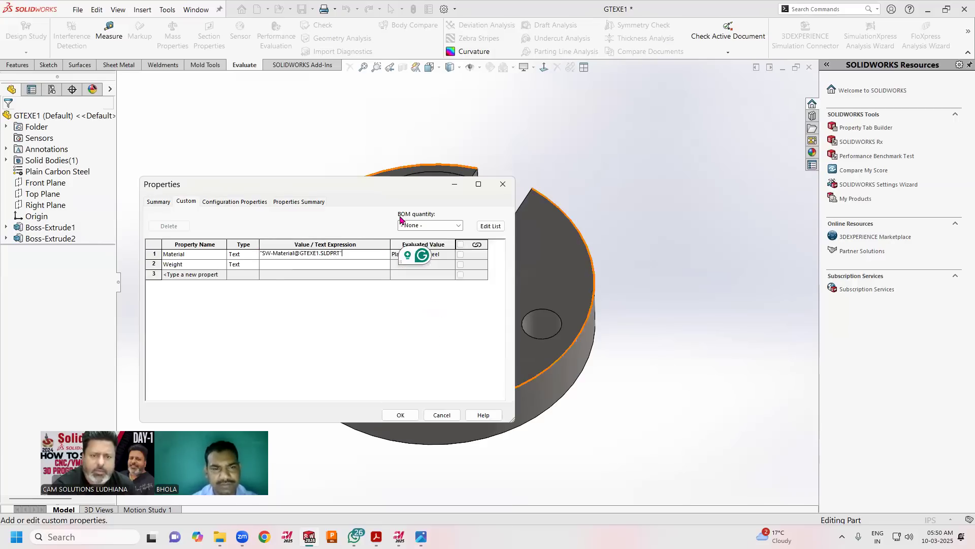
left_click(312, 265)
mouse_move(303, 274)
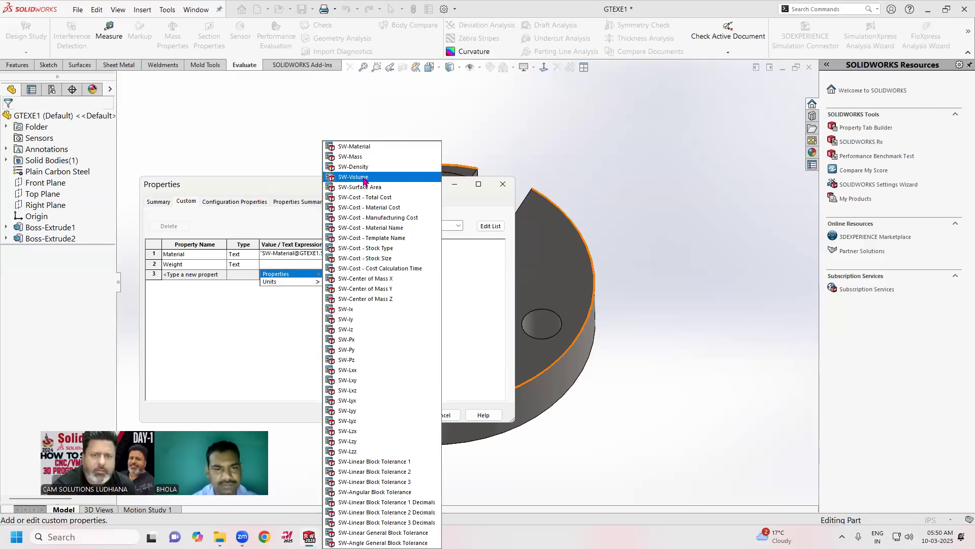
left_click(373, 156)
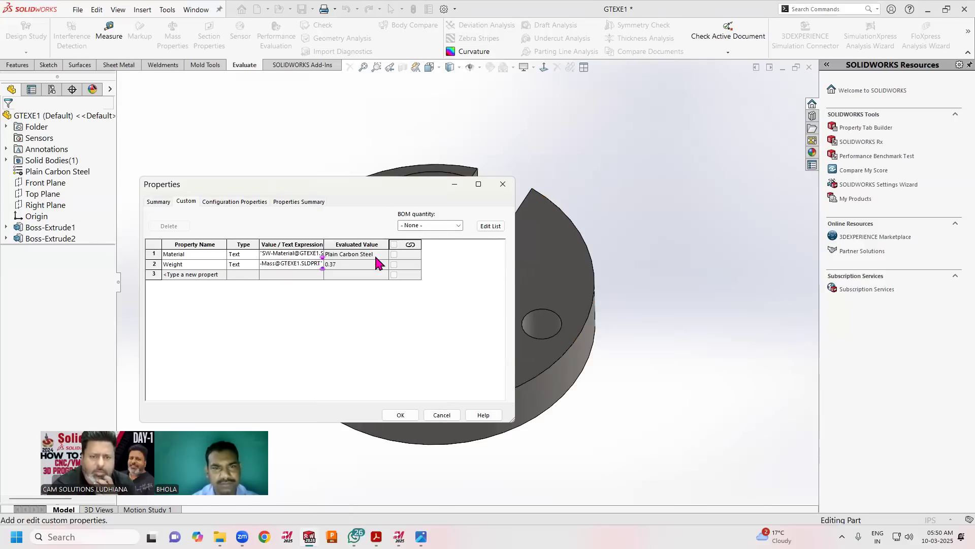
left_click(401, 415)
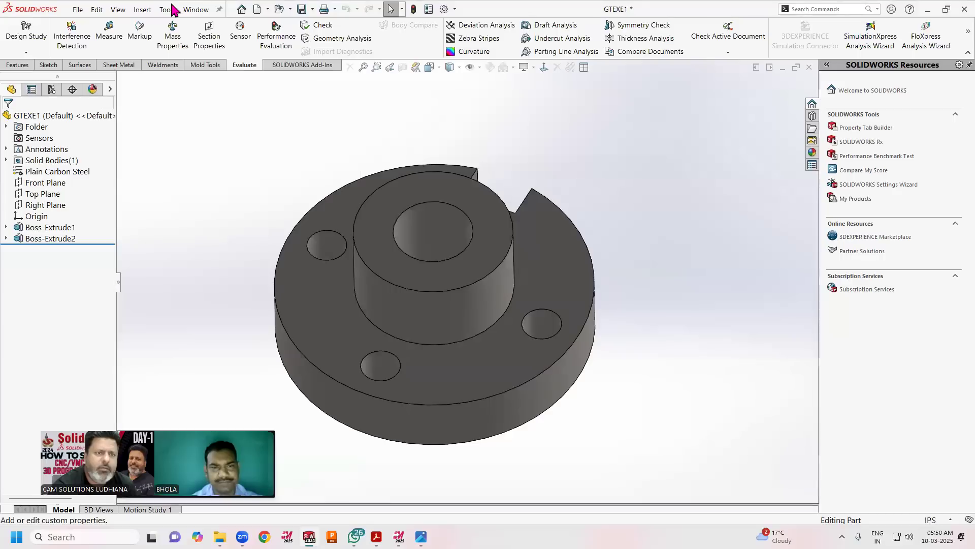
left_click(302, 9)
Create a drawing from the part on an A3 (ISO) sheet with the standard sheet format
left_click(78, 9)
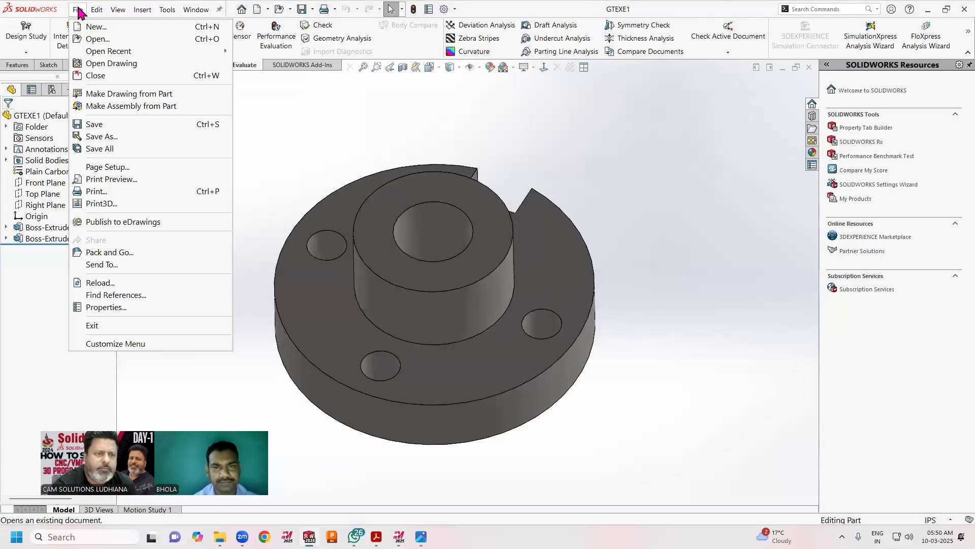
left_click(97, 94)
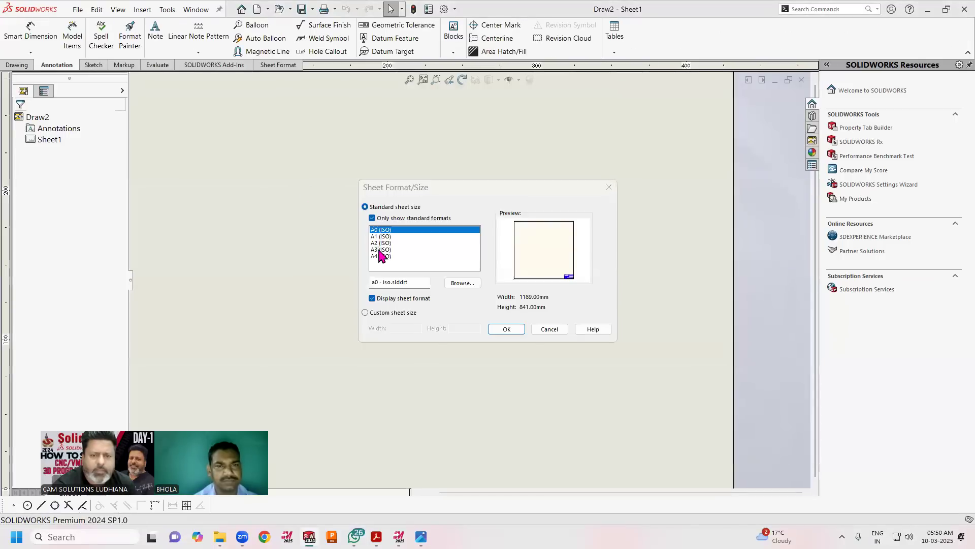
left_click(376, 249)
left_click(508, 330)
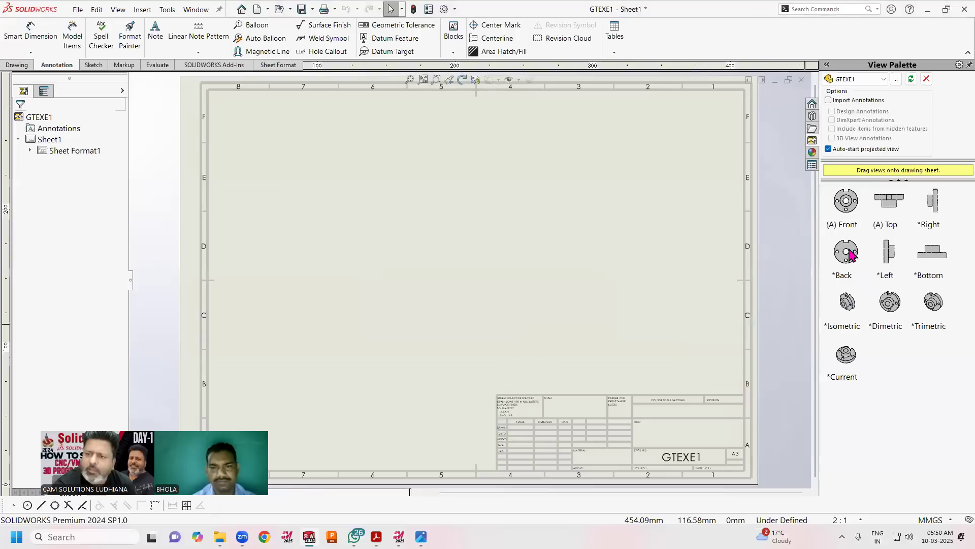
Place the front view with a projected side view to its right, matching exe1.png, and move the front view slightly down and right
left_click_drag(851, 208, 356, 230)
left_click(422, 536)
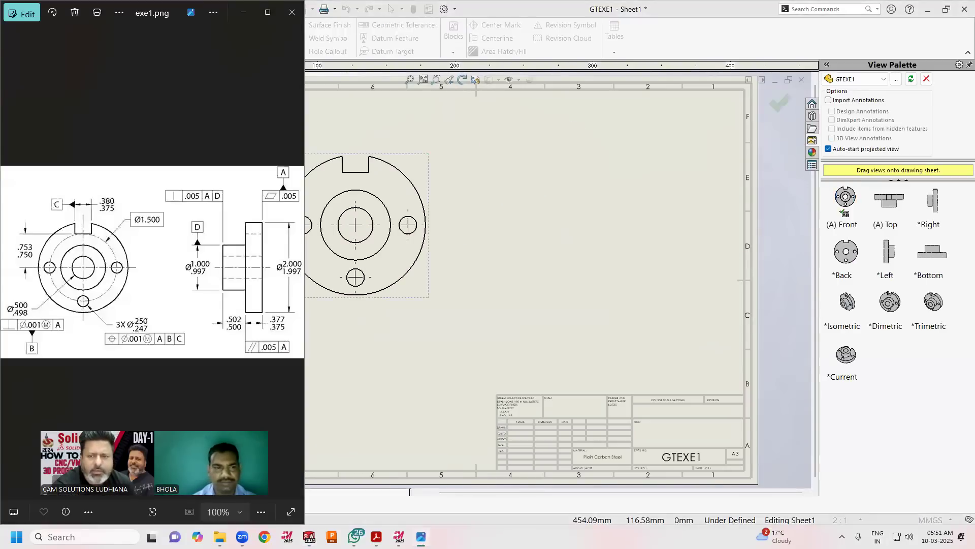
left_click(421, 536)
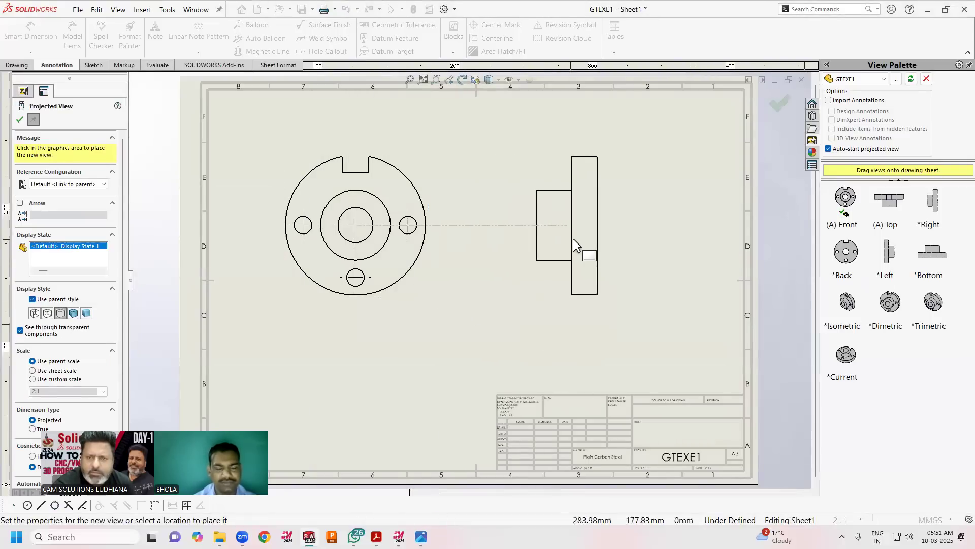
left_click(575, 239)
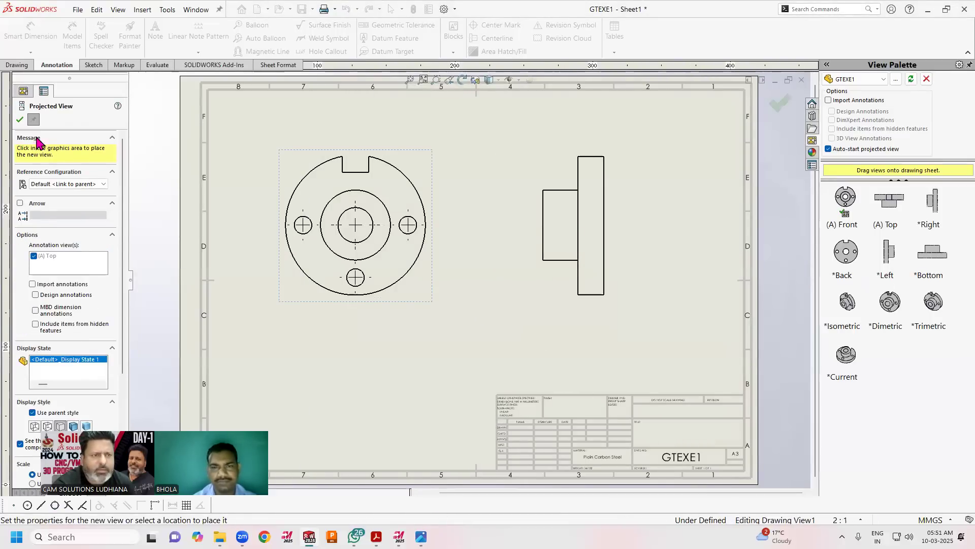
left_click(20, 120)
left_click_drag(437, 299, 464, 329)
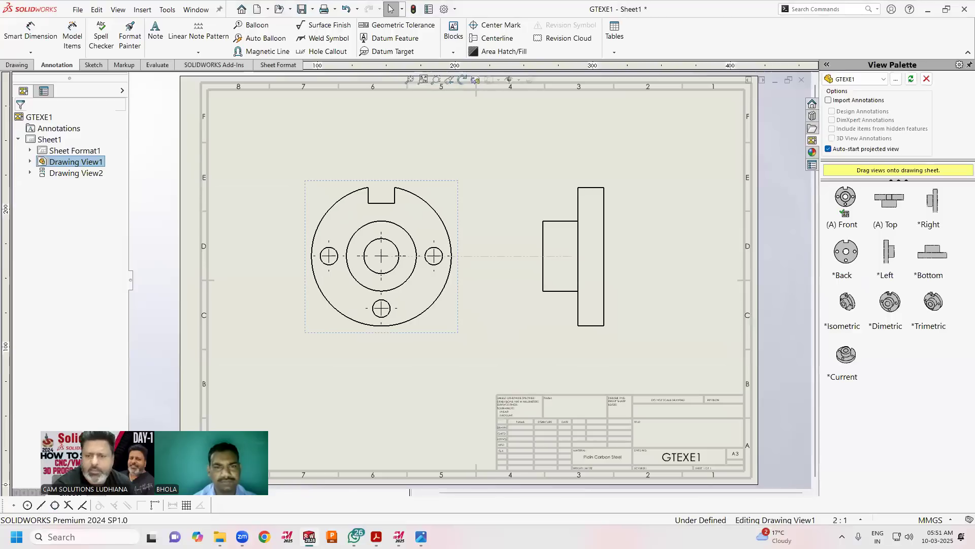
left_click(554, 372)
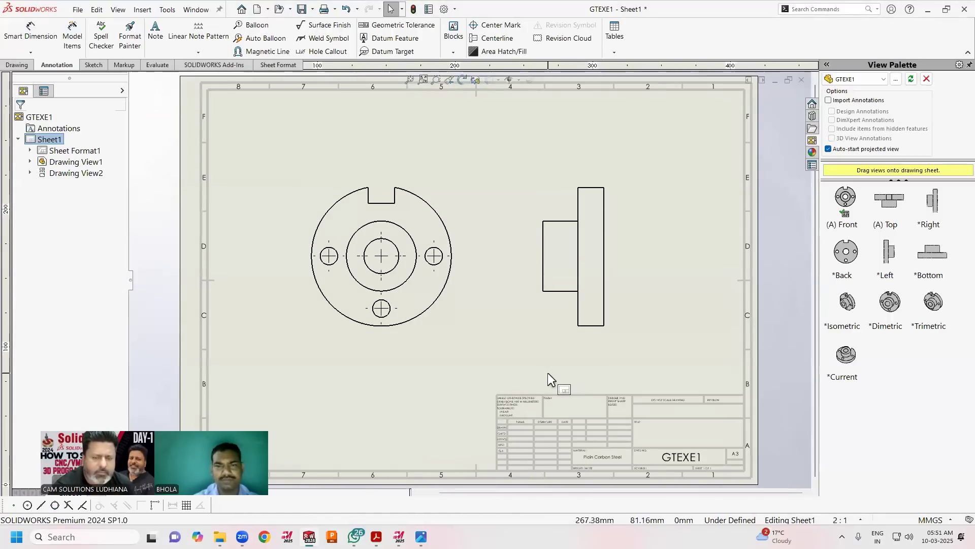
Import the flange feature's model dimensions into both drawing views using Model Items
left_click(420, 537)
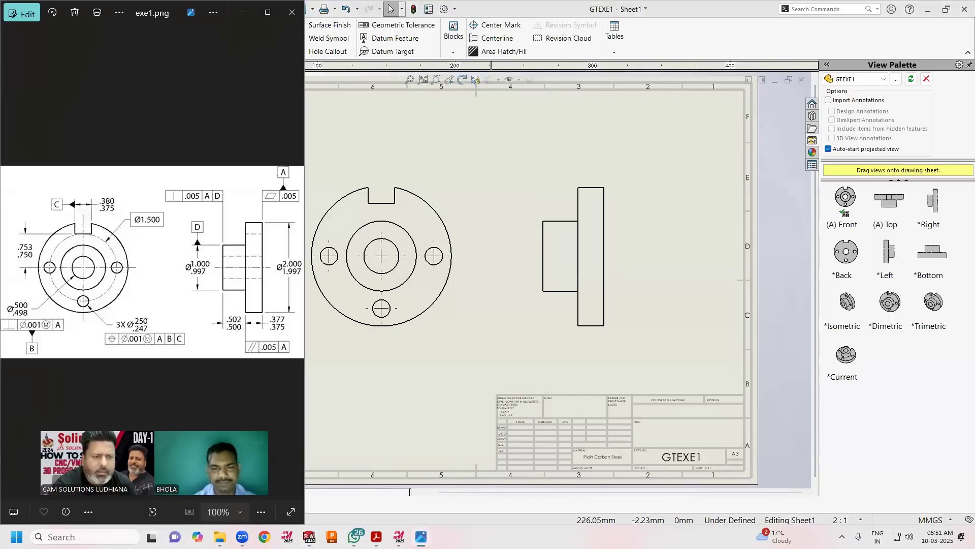
left_click(243, 12)
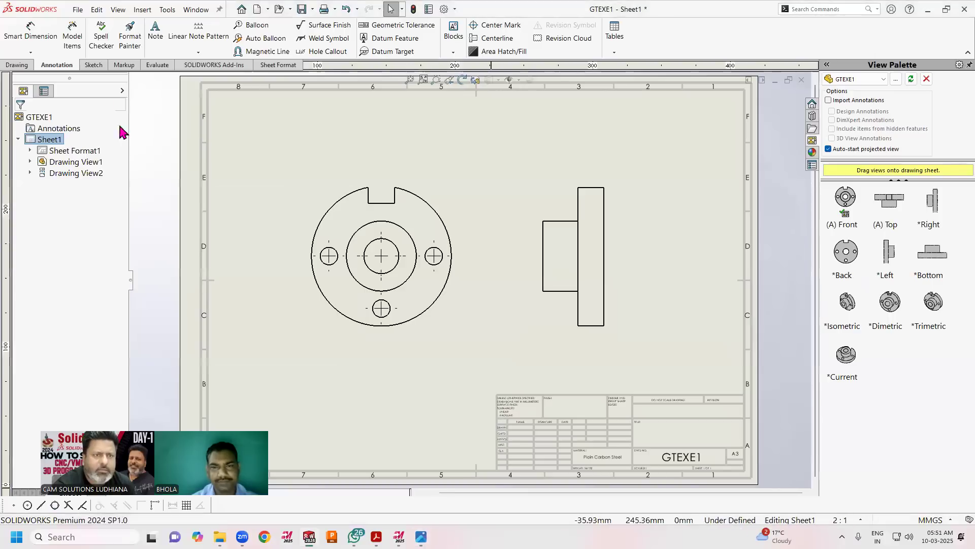
left_click(71, 40)
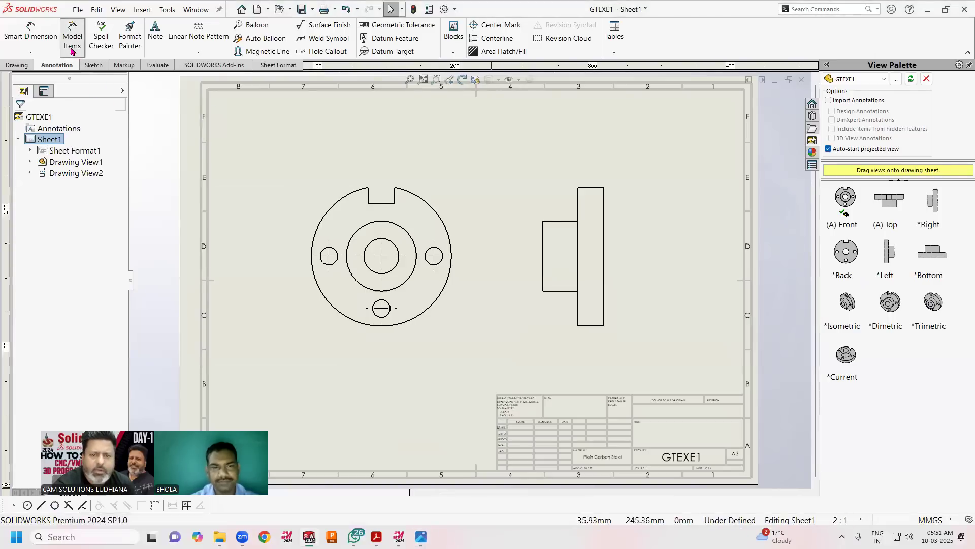
left_click(413, 222)
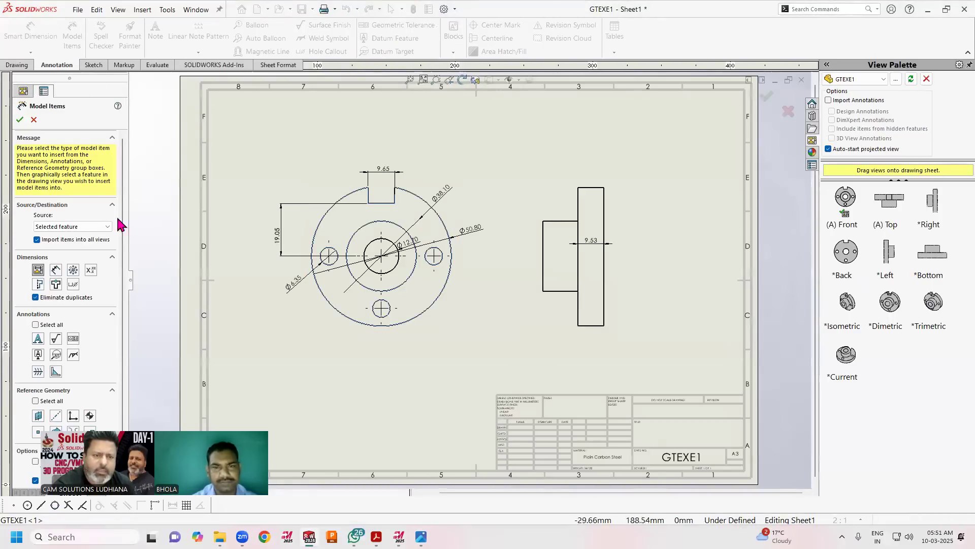
left_click(20, 120)
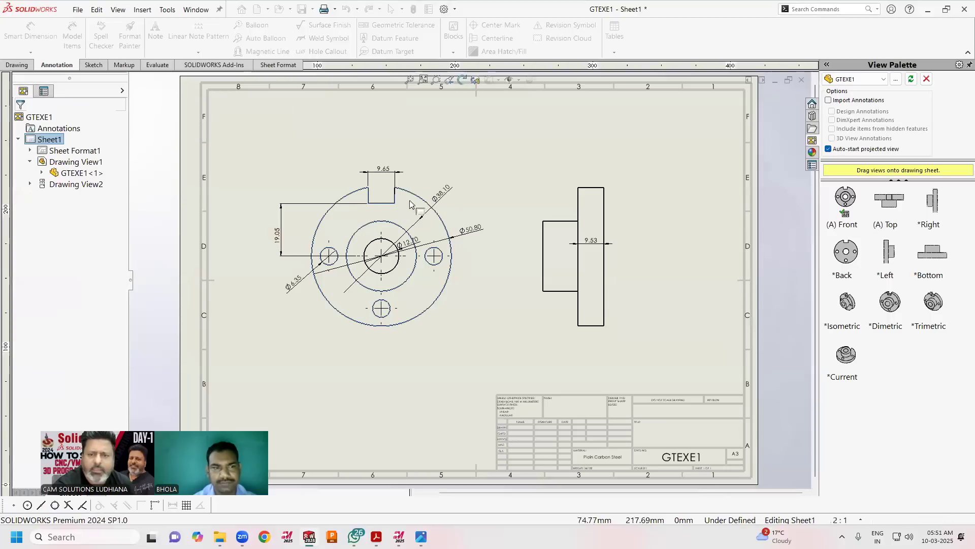
left_click(333, 213)
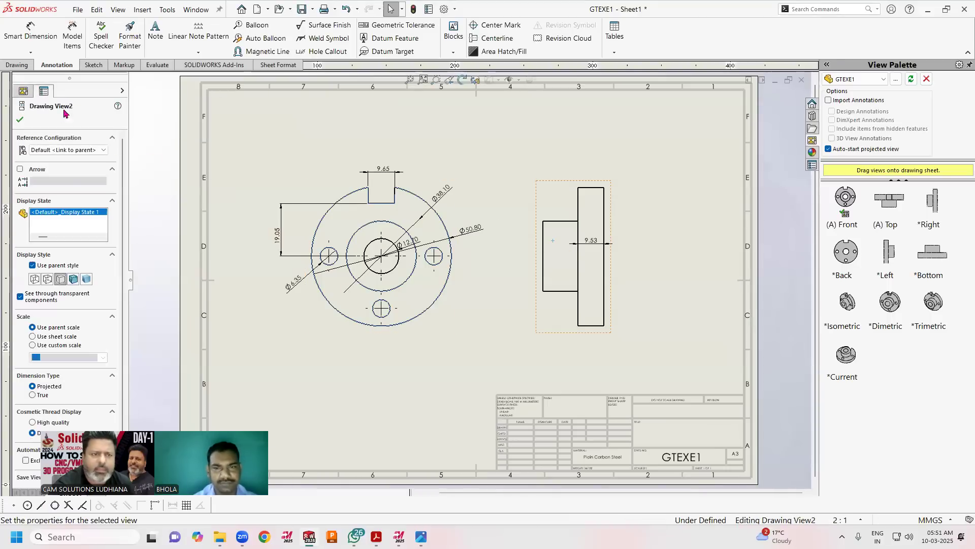
left_click(20, 121)
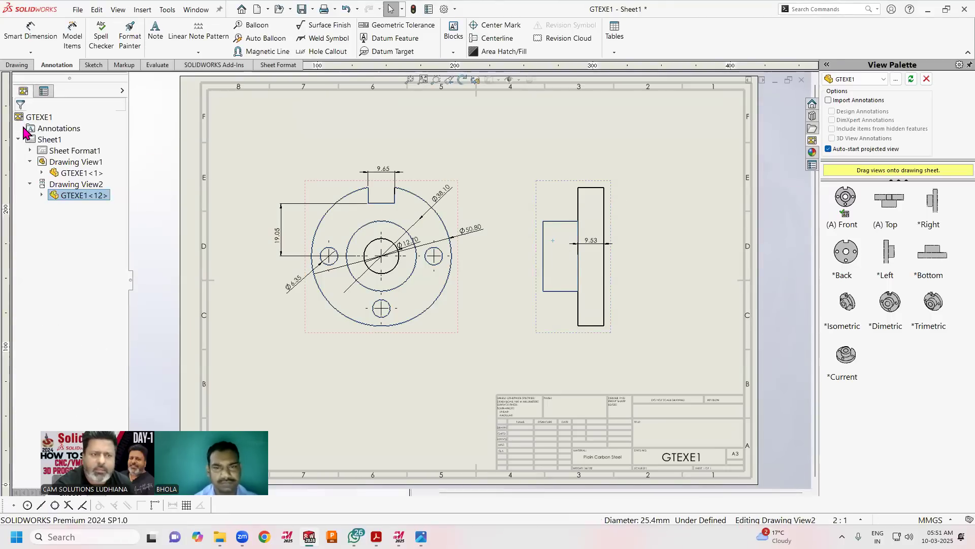
left_click(261, 166)
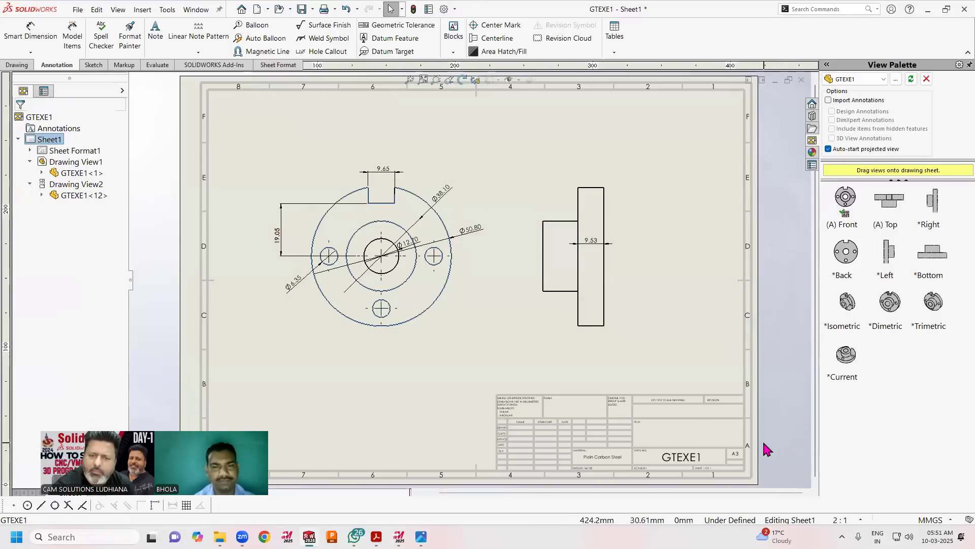
Switch the drawing's document units to IPS (inch, pound, second)
left_click(933, 519)
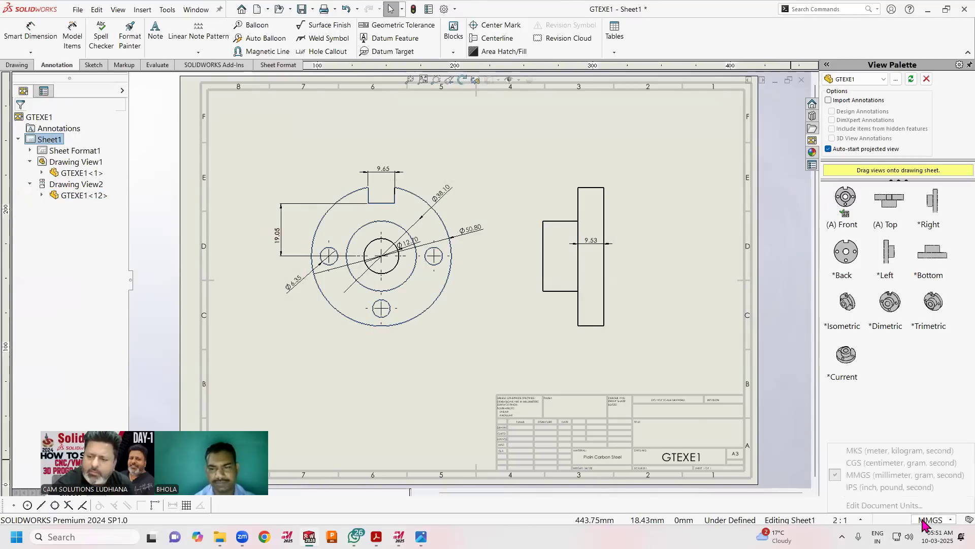
left_click(903, 488)
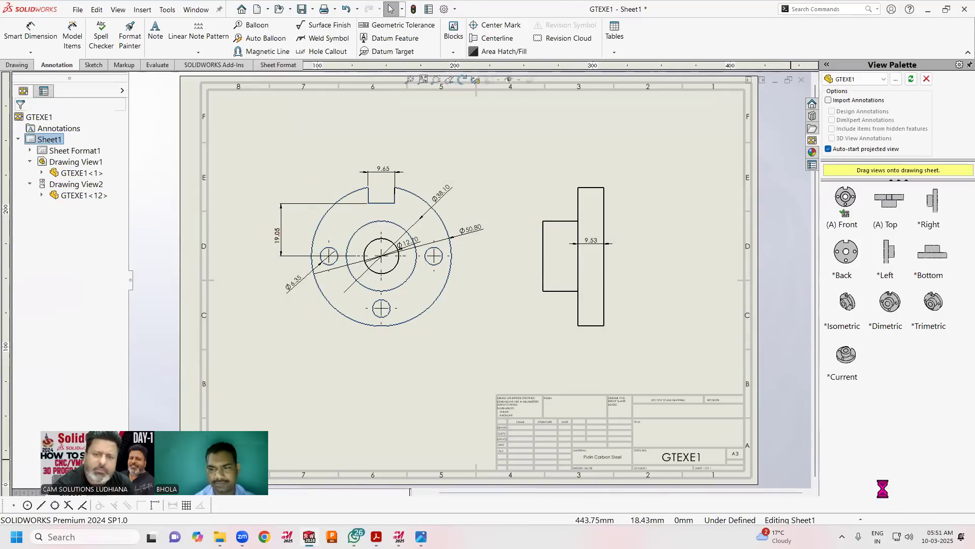
left_click(422, 340)
scroll(407, 352, "up", 2)
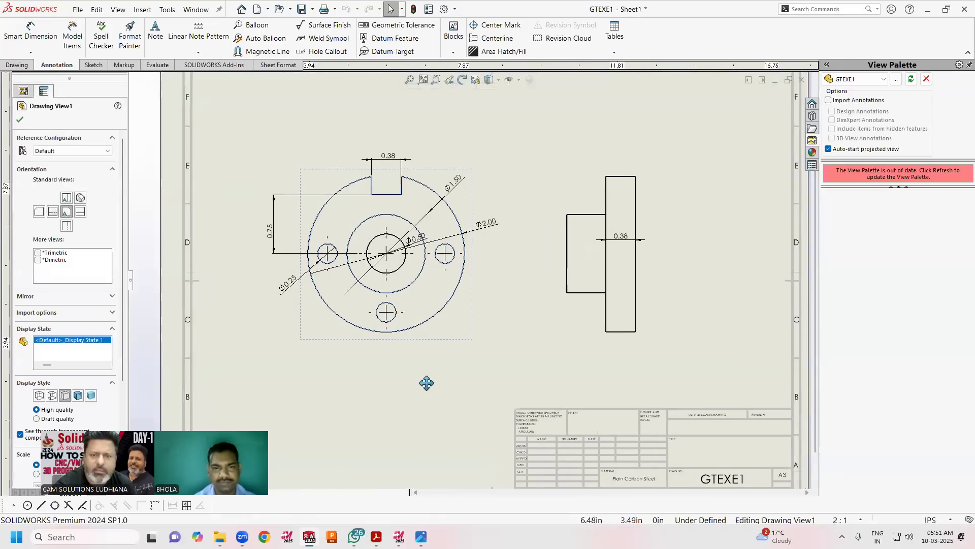
middle_click_drag(427, 383, 429, 387)
Move the central bore's diameter dimension outside the front view at lower left, and shift the bolt-circle diameter dimension to a flatter angle
left_click_drag(416, 241, 376, 294)
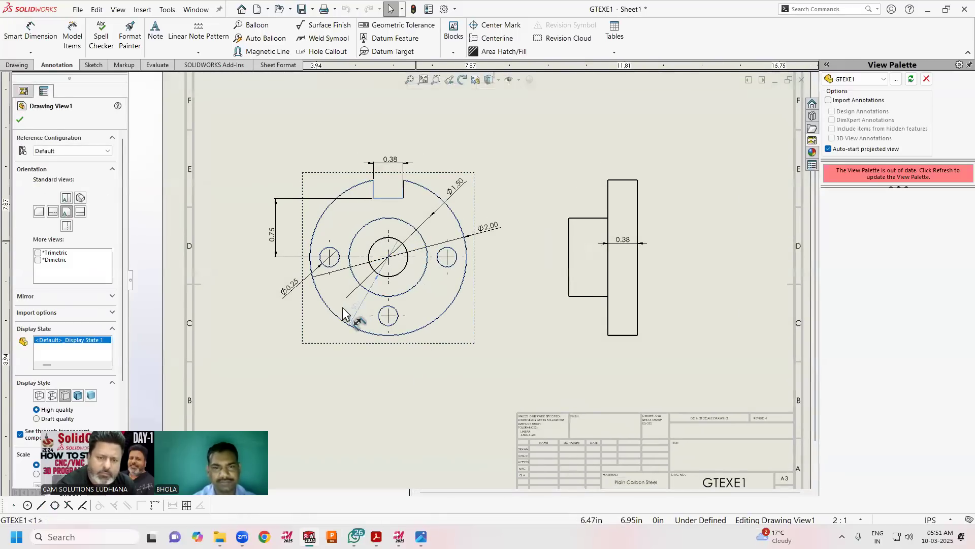
left_click_drag(313, 327, 312, 329)
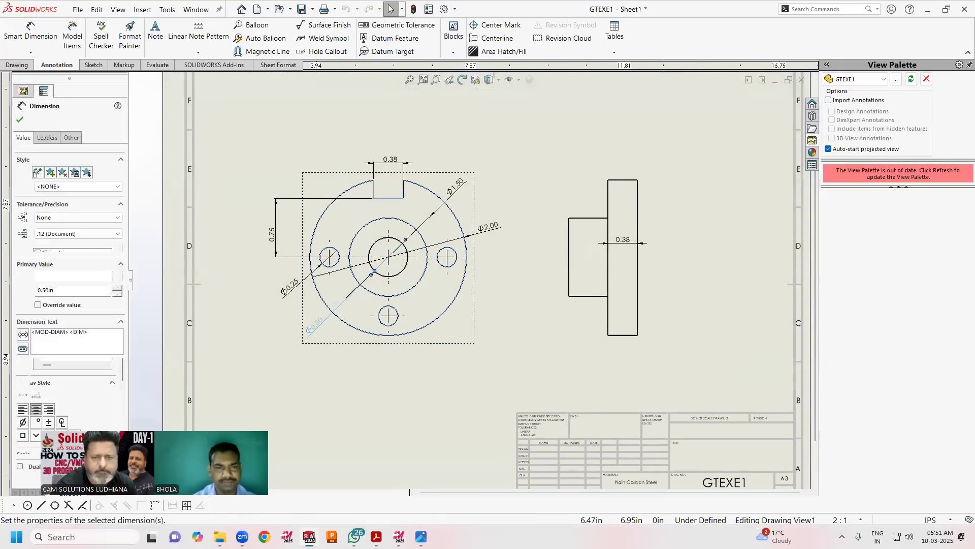
left_click(427, 349)
left_click_drag(462, 193, 471, 204)
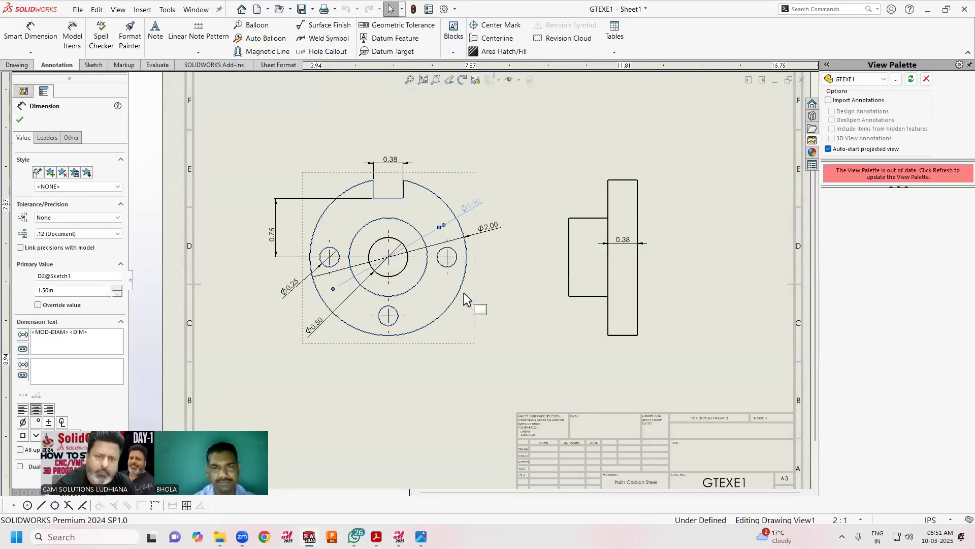
left_click(172, 218)
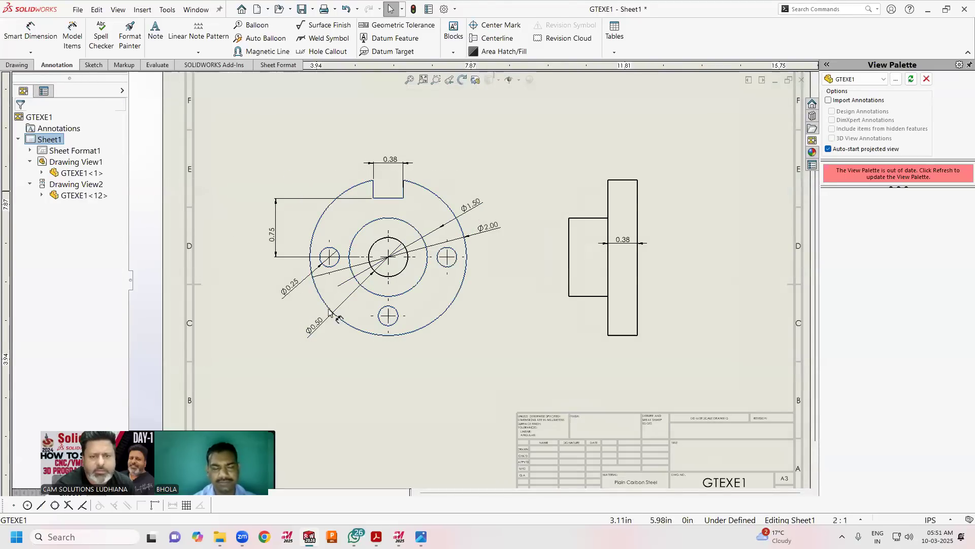
Delete the center marks from the bottom and left small holes in the front view
left_click(387, 319)
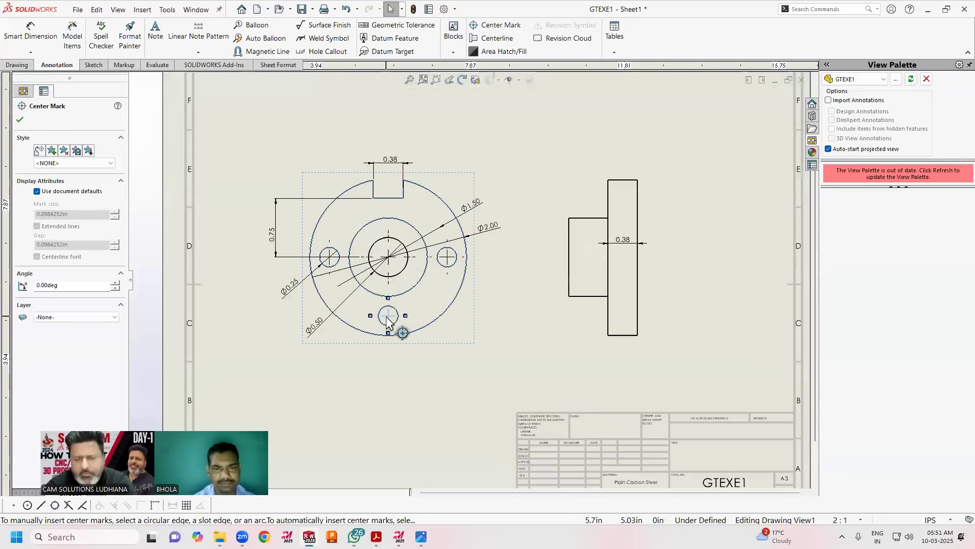
key("Delete")
left_click(448, 260)
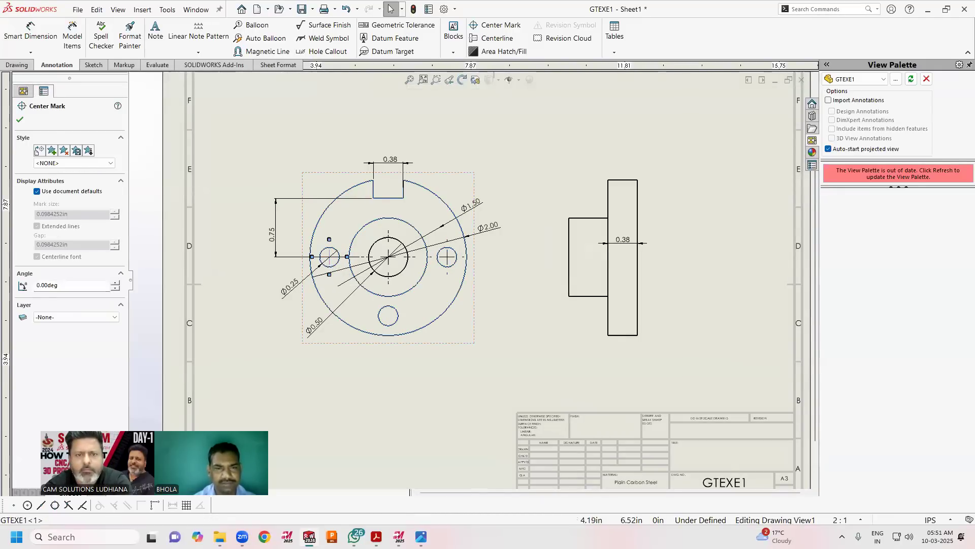
key("Escape")
left_click(519, 137)
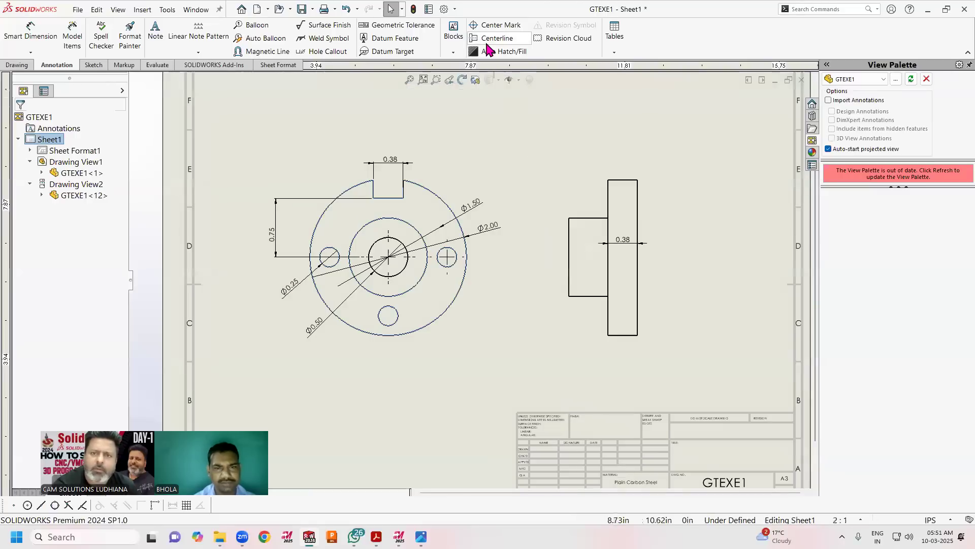
Add a circular center mark with circular lines and a base center mark through the three small holes of the front view
left_click(496, 30)
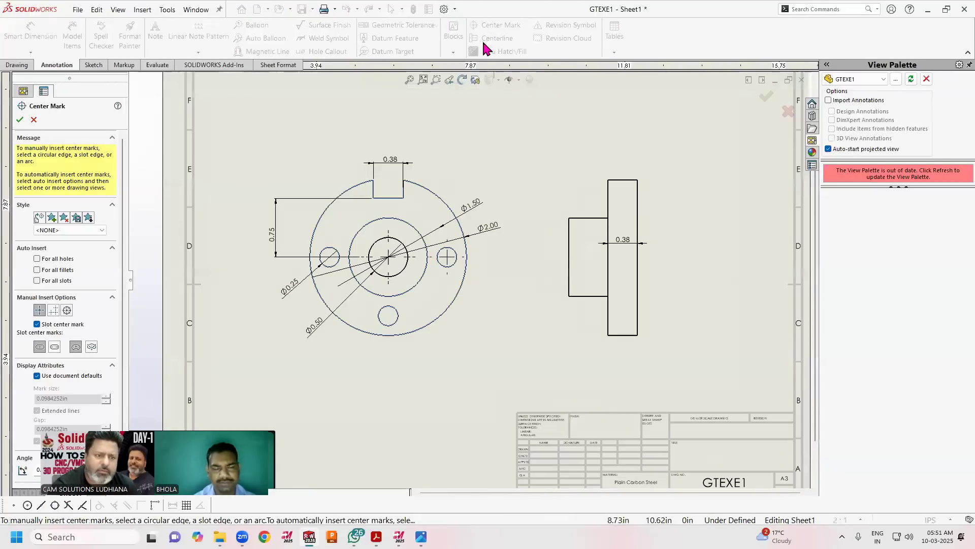
left_click(66, 310)
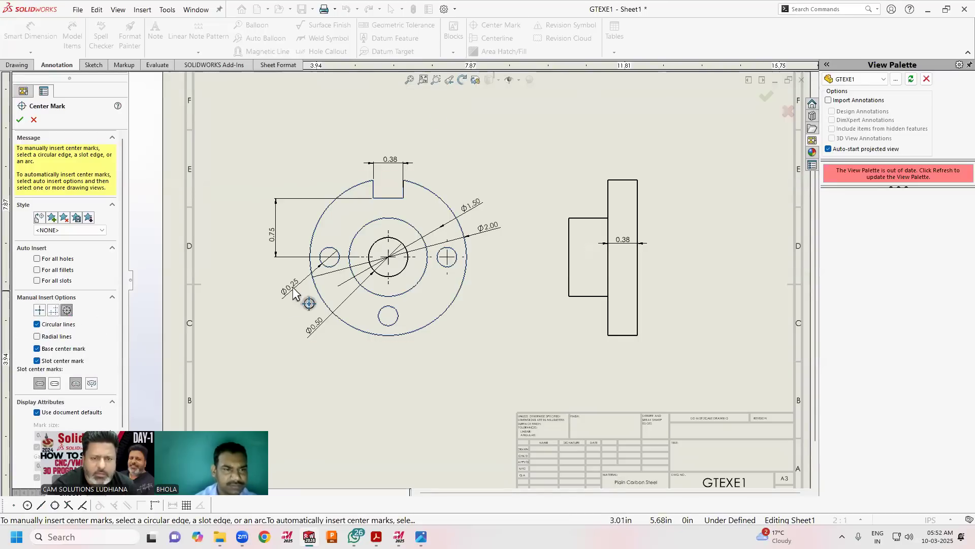
left_click(332, 268)
left_click(380, 317)
left_click(457, 265)
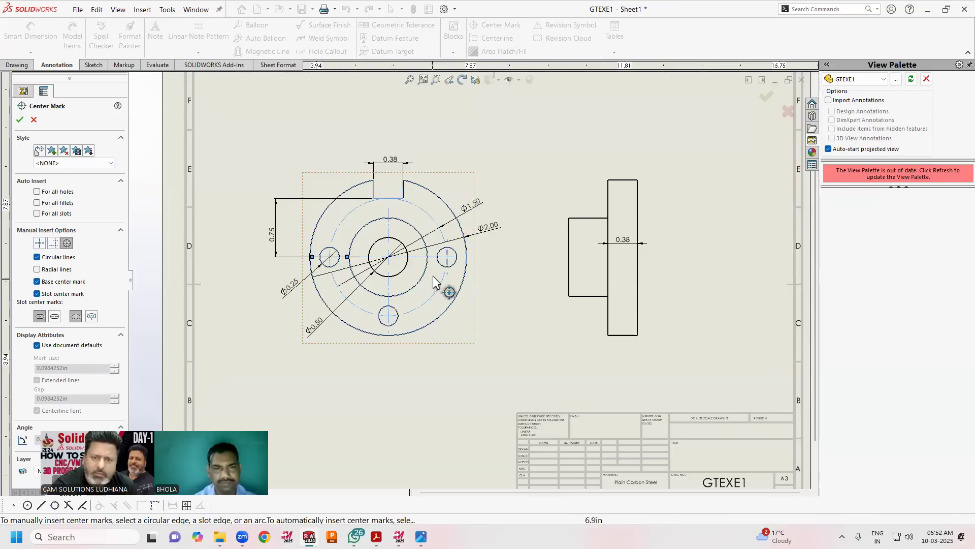
left_click(20, 121)
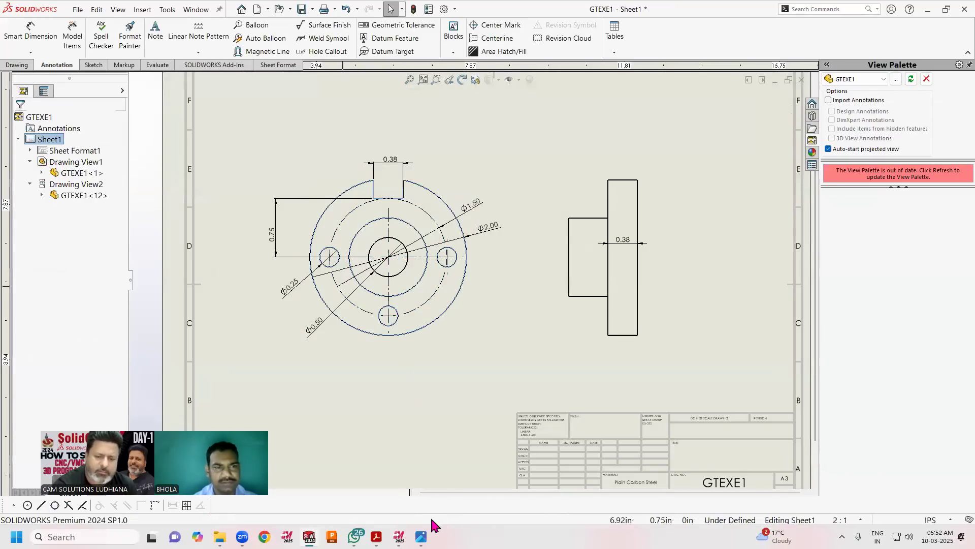
Compare the side view with exe1.png and set its display style to Hidden Lines Visible
left_click(422, 537)
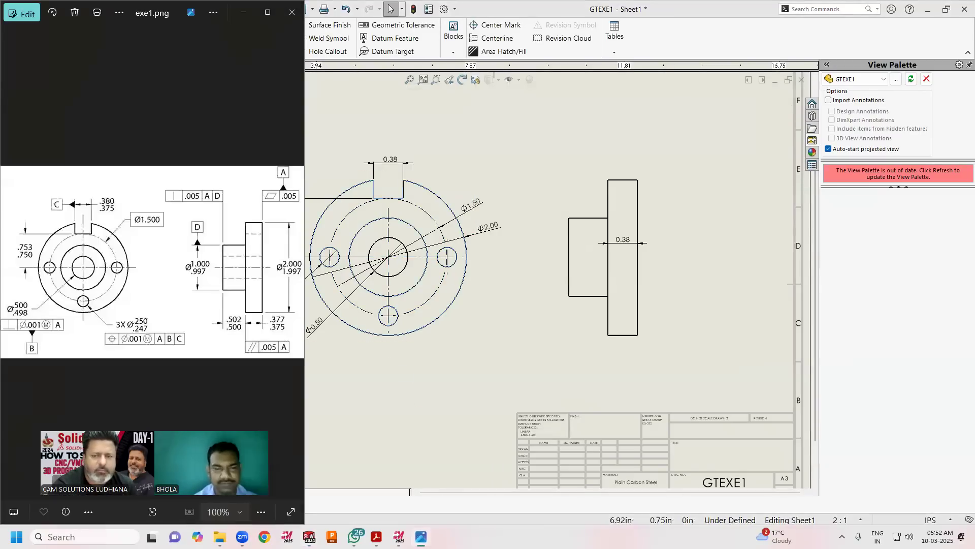
left_click(421, 536)
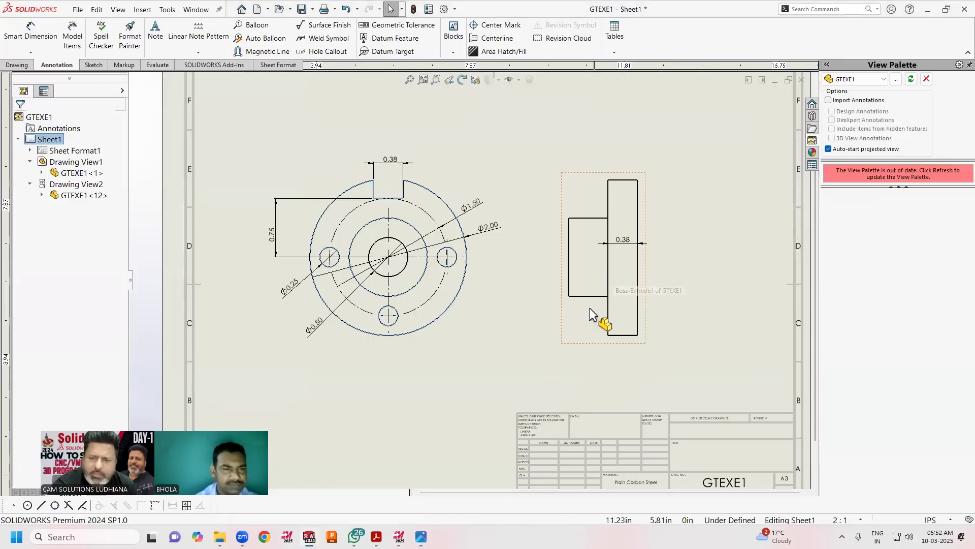
left_click(573, 328)
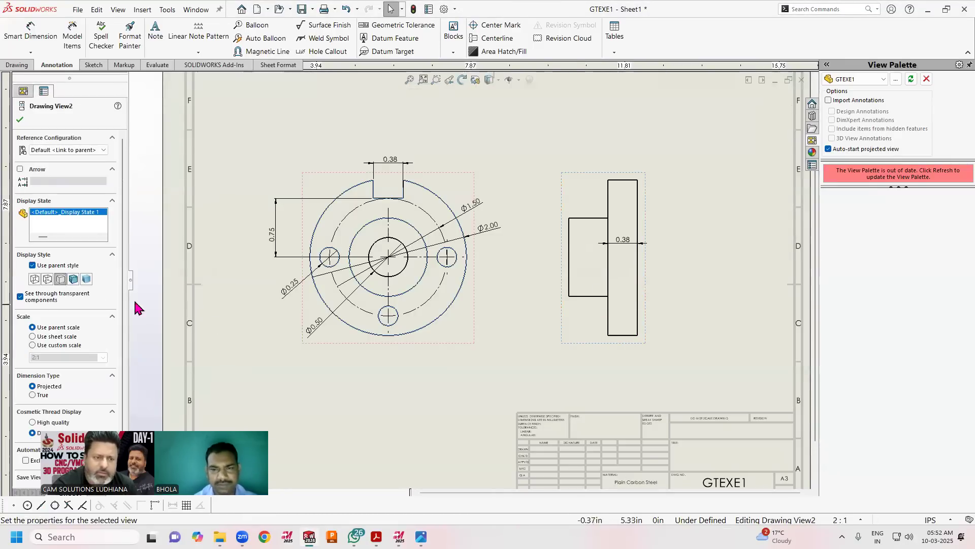
left_click(47, 278)
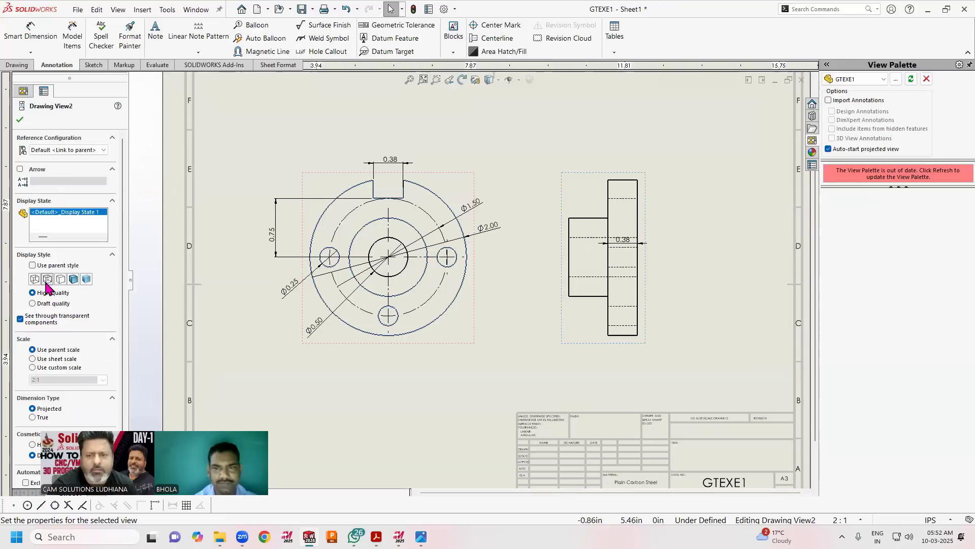
left_click(20, 121)
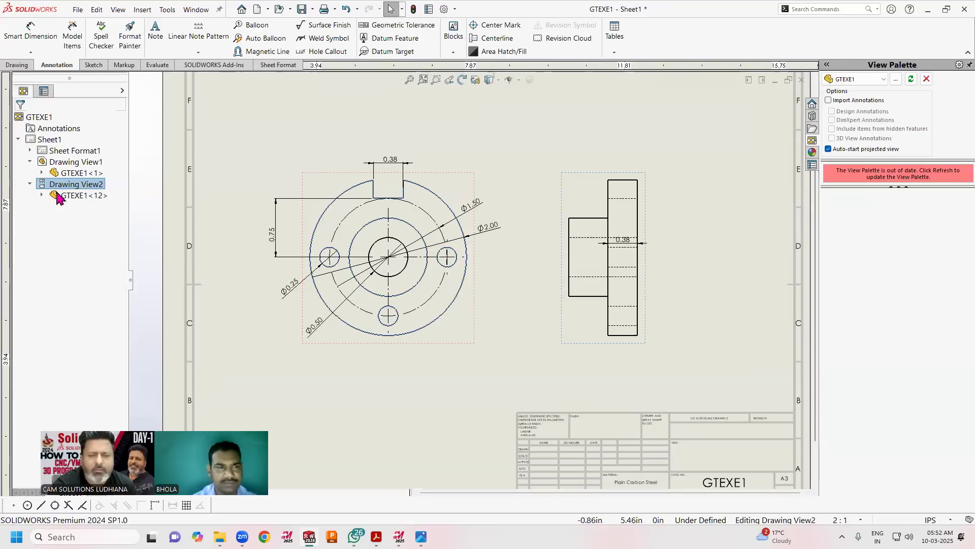
left_click(341, 382)
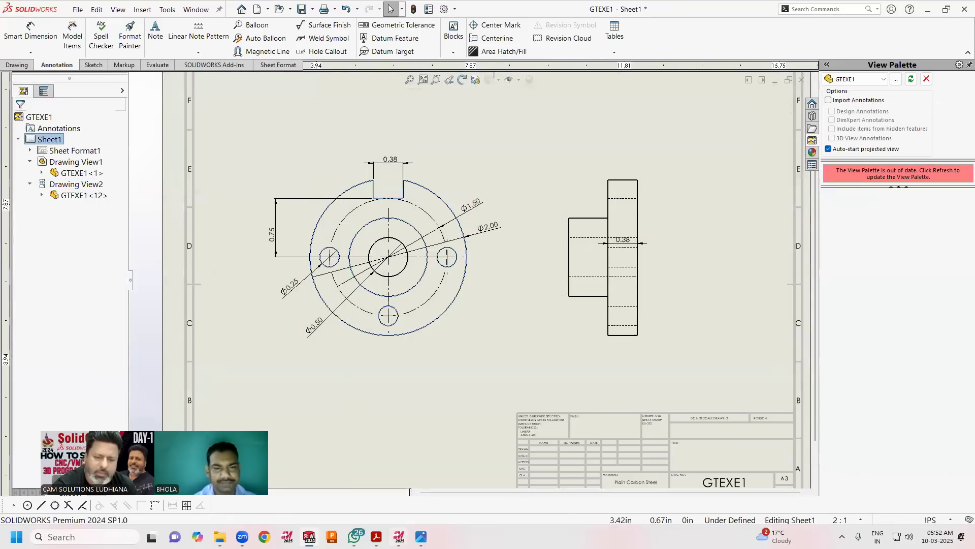
Check exe1.png and hide the side view's two dashed edges of the small side holes in the flange
key("alt+Tab")
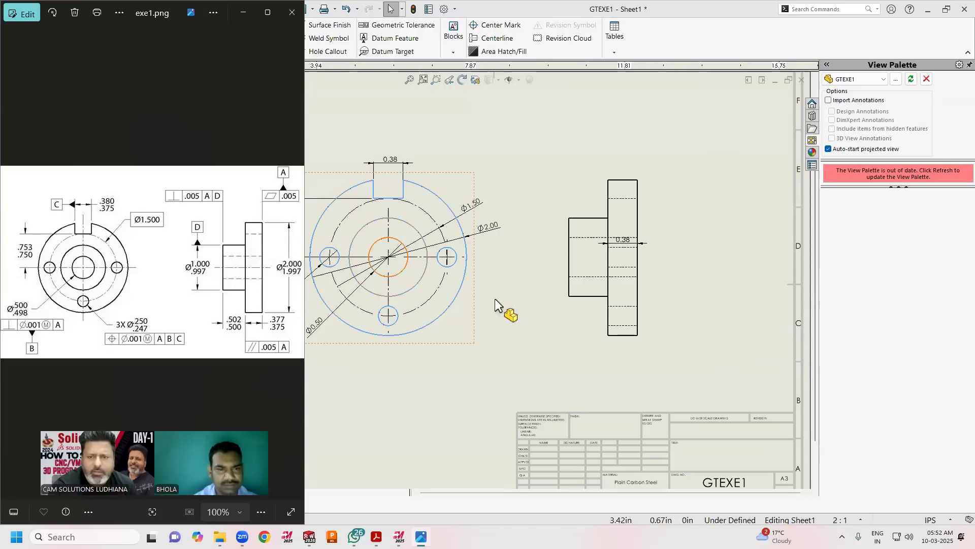
left_click(524, 310)
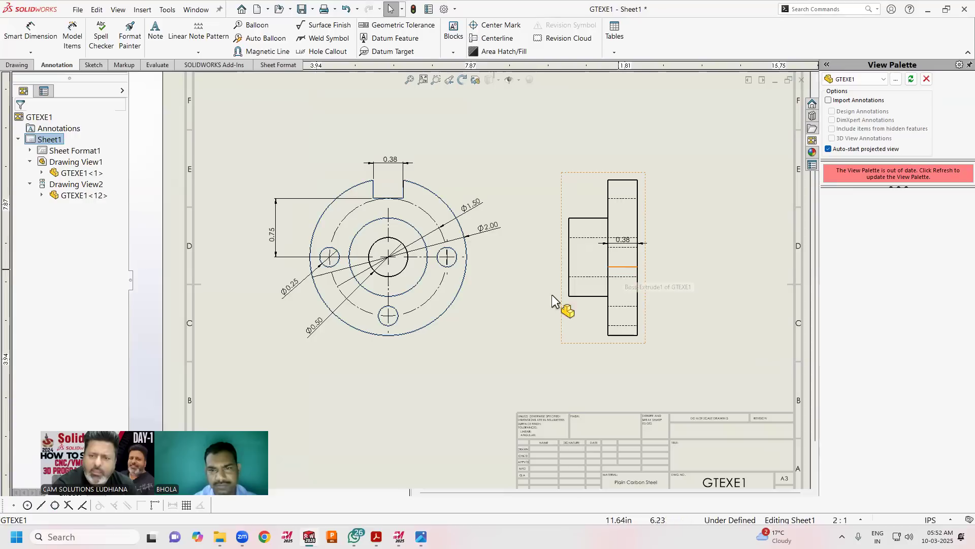
left_click(629, 271)
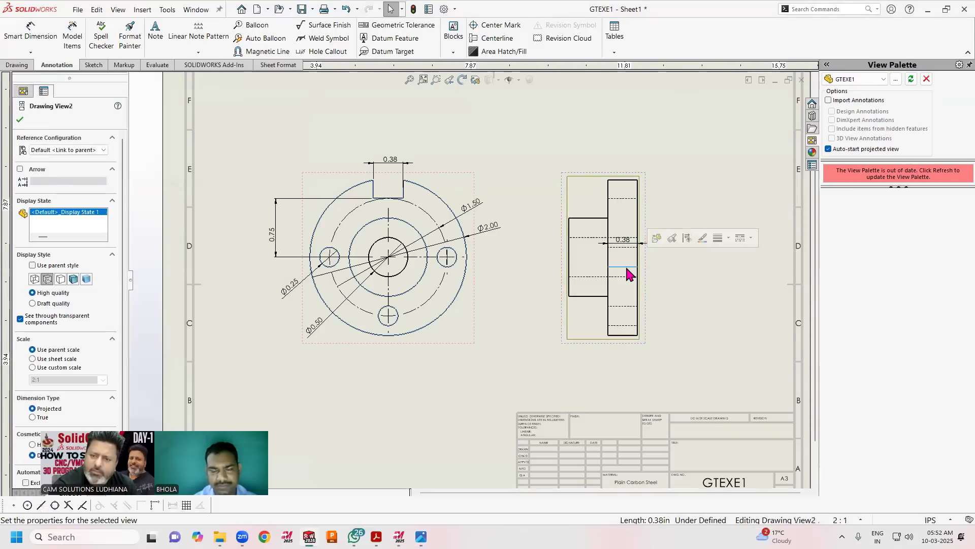
left_click(687, 239)
left_click(628, 247)
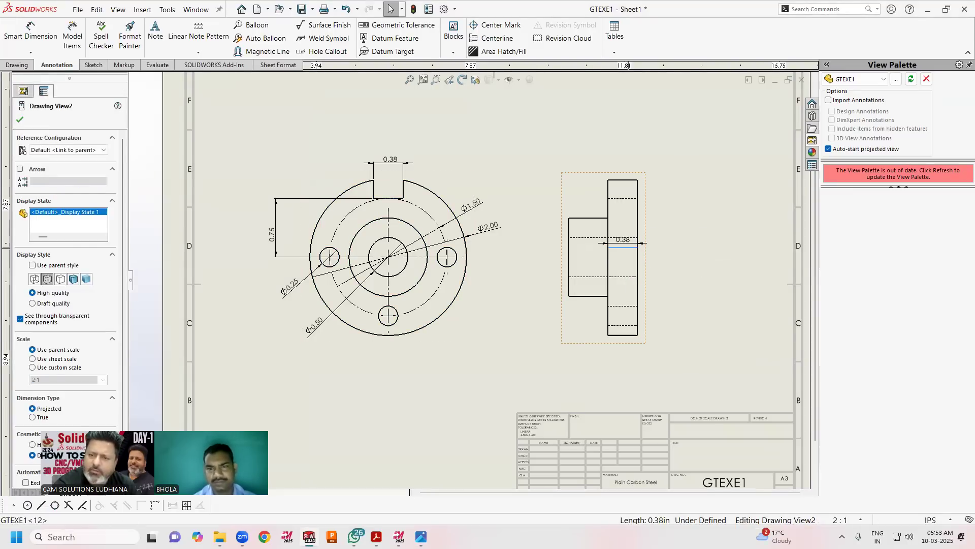
left_click(690, 221)
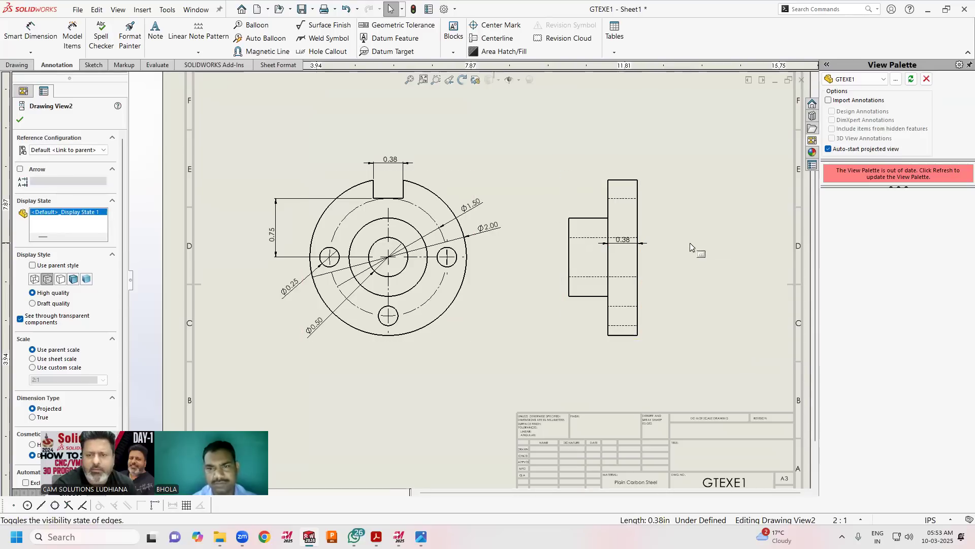
left_click(688, 260)
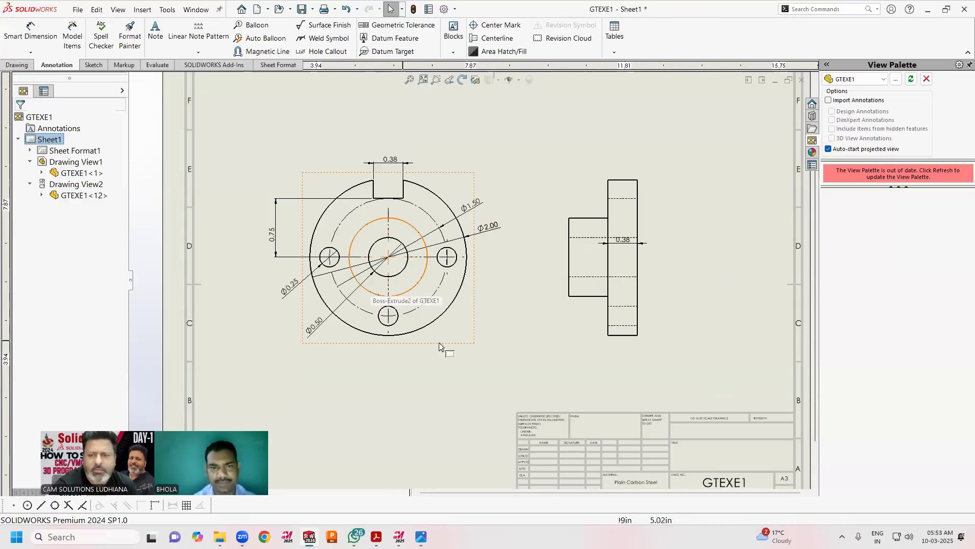
Move the flange thickness dimension below the side view
mouse_move(637, 242)
left_mouse_down()
mouse_move(664, 331)
mouse_move(654, 360)
left_mouse_up()
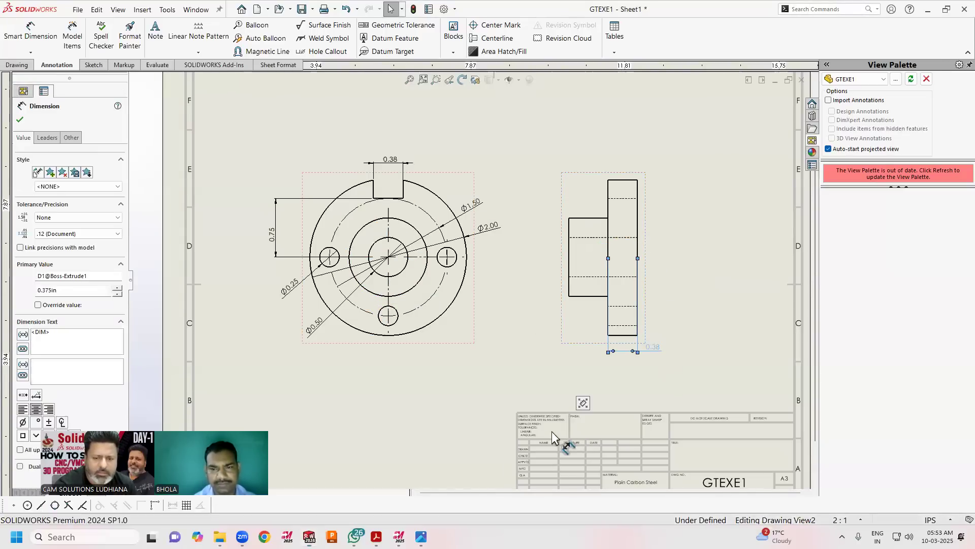
Compare the drawing's dimensions with the decimal places and limits shown in exe1.png
left_click(422, 537)
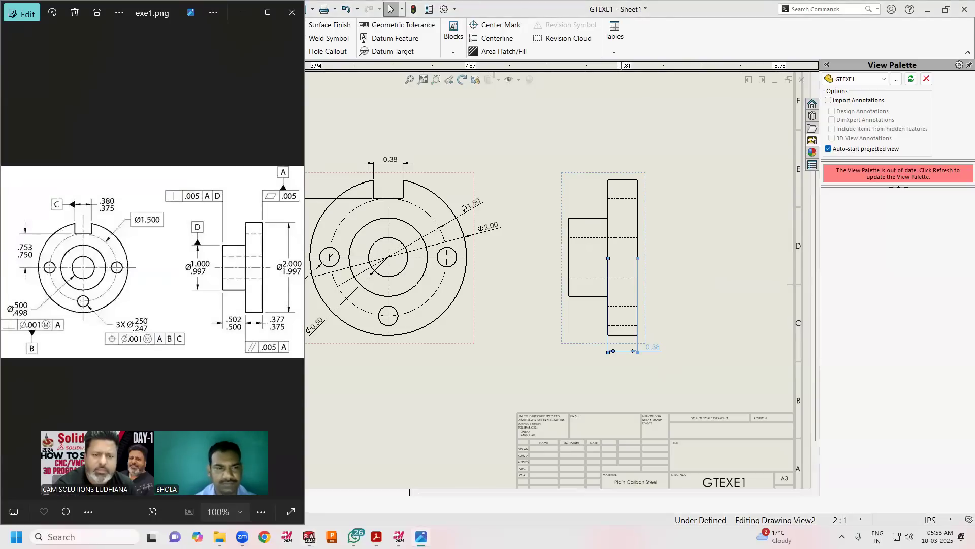
left_click(421, 537)
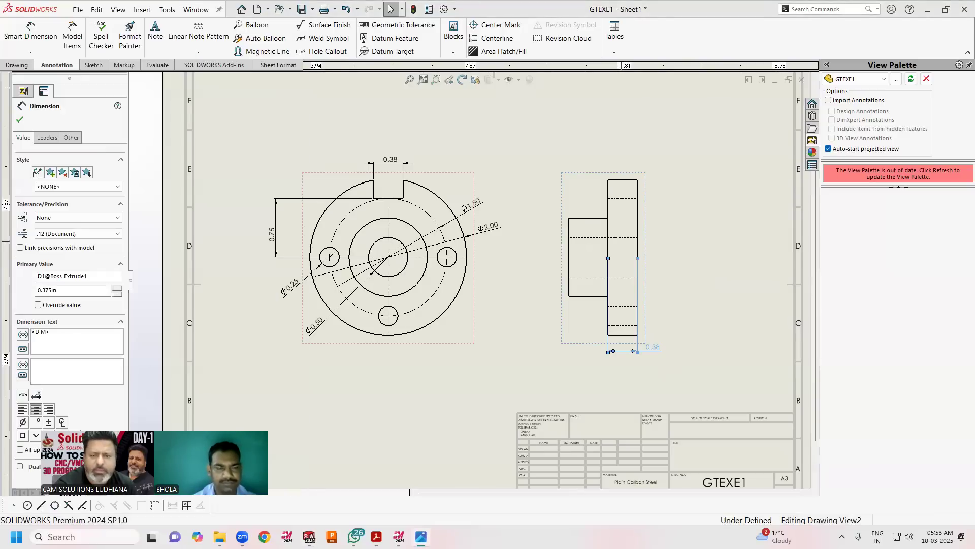
left_click(386, 425)
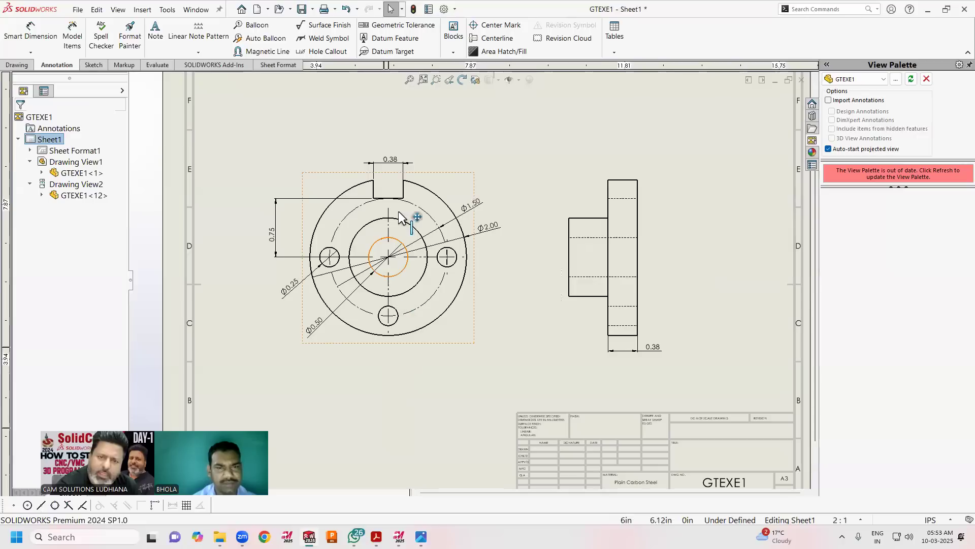
left_click(421, 537)
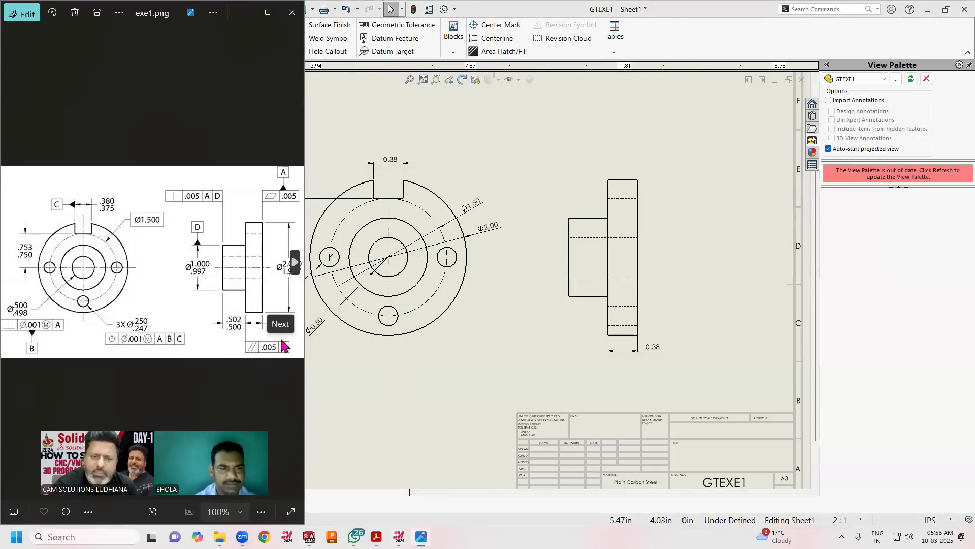
left_click(417, 426)
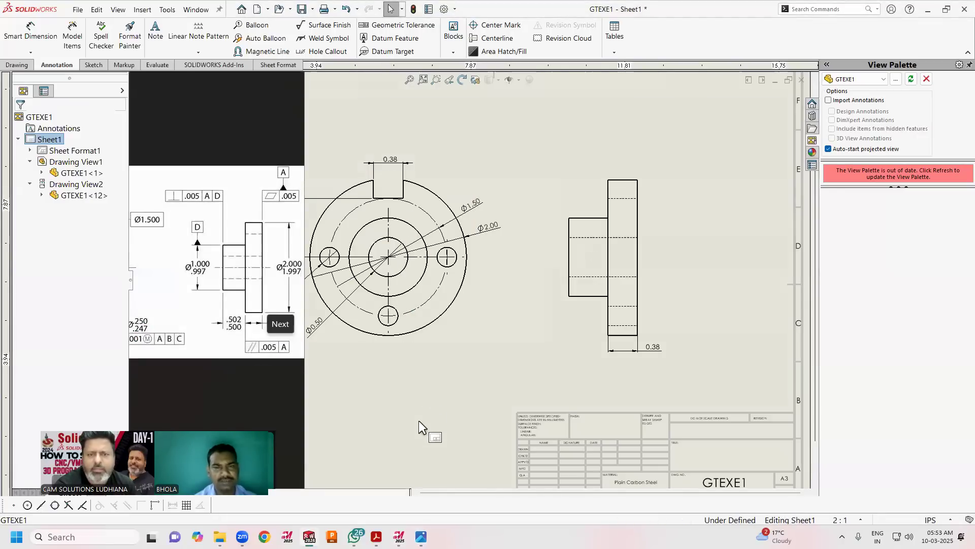
Set the primary precision of the drawing's dimensions to three decimal places (.123) in the document properties
left_click(440, 15)
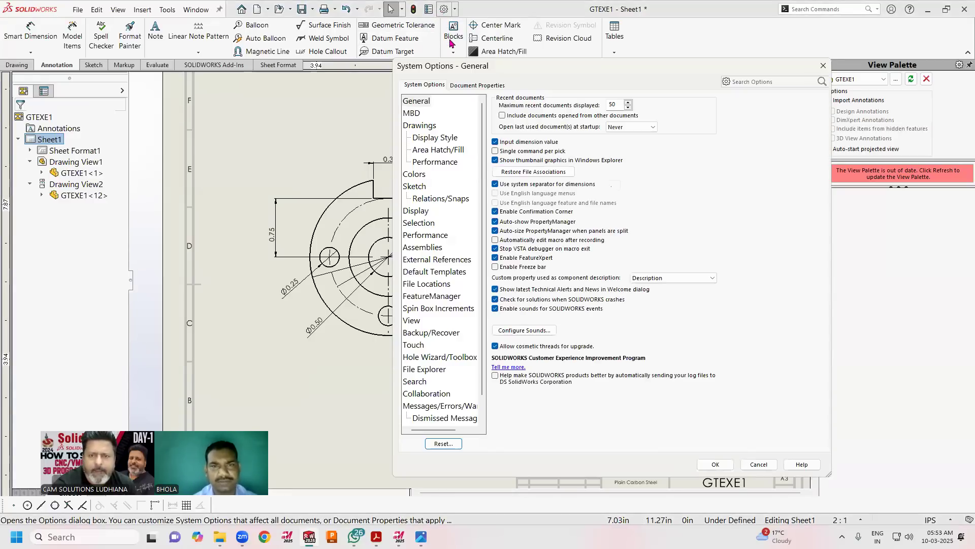
left_click(466, 85)
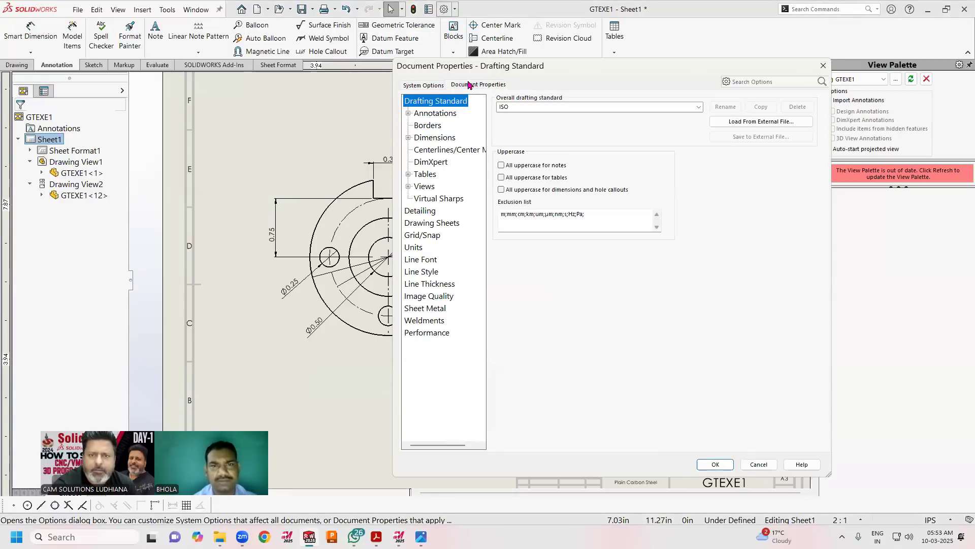
left_click(435, 138)
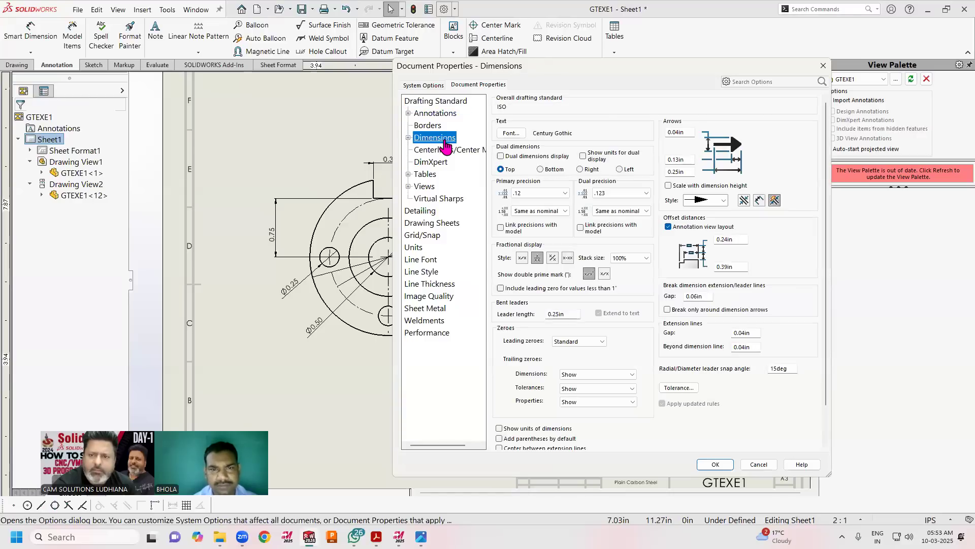
left_click(546, 193)
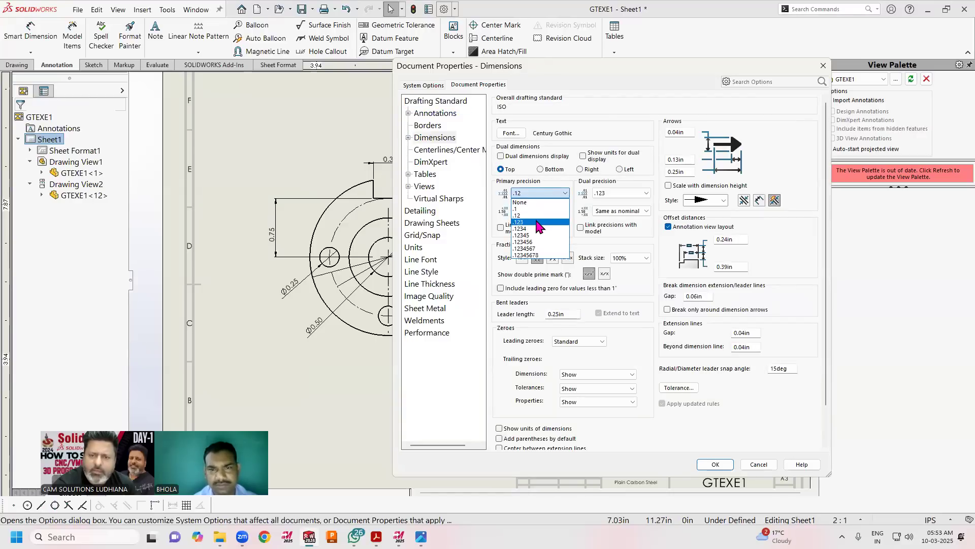
left_click(539, 222)
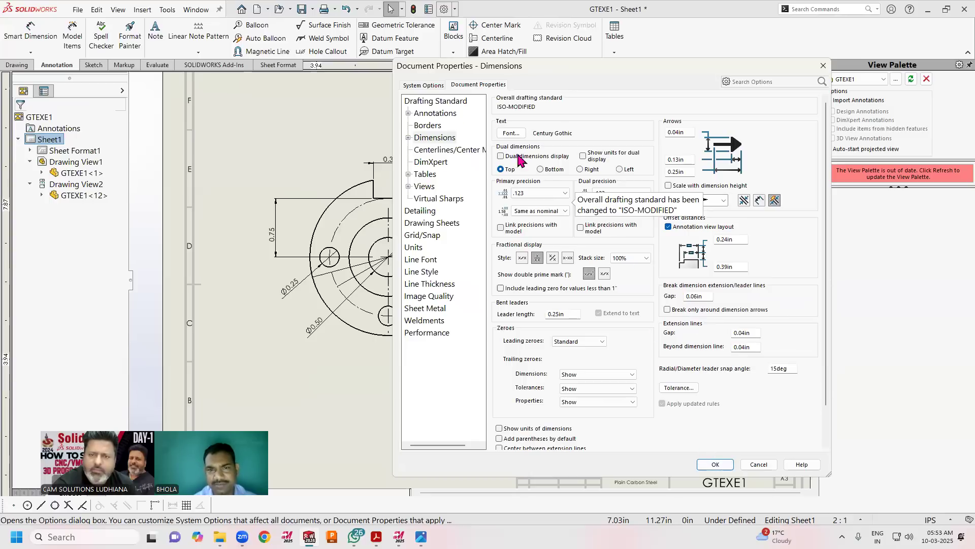
Set the dimension font height to 18 points, scale the arrows with the dimension height, and apply the document properties
left_click(512, 133)
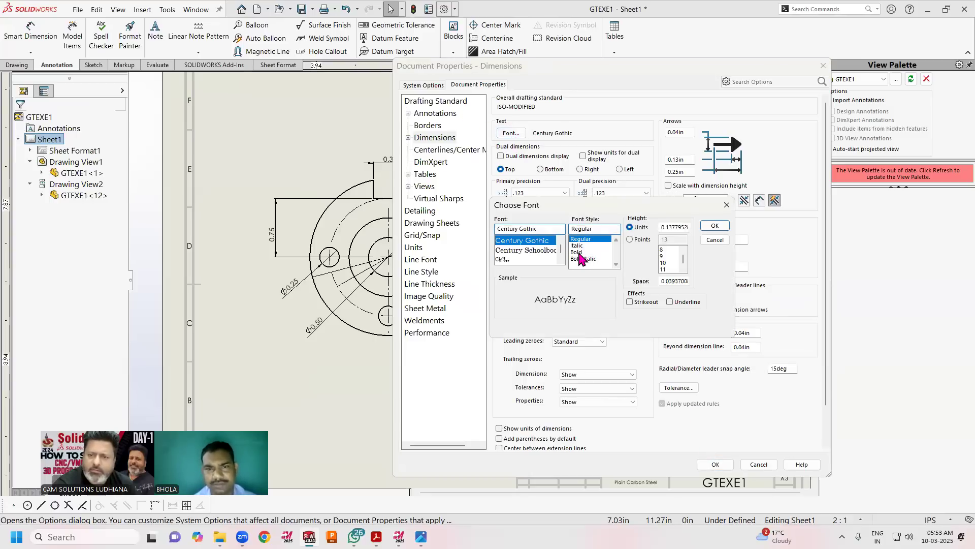
left_click(636, 240)
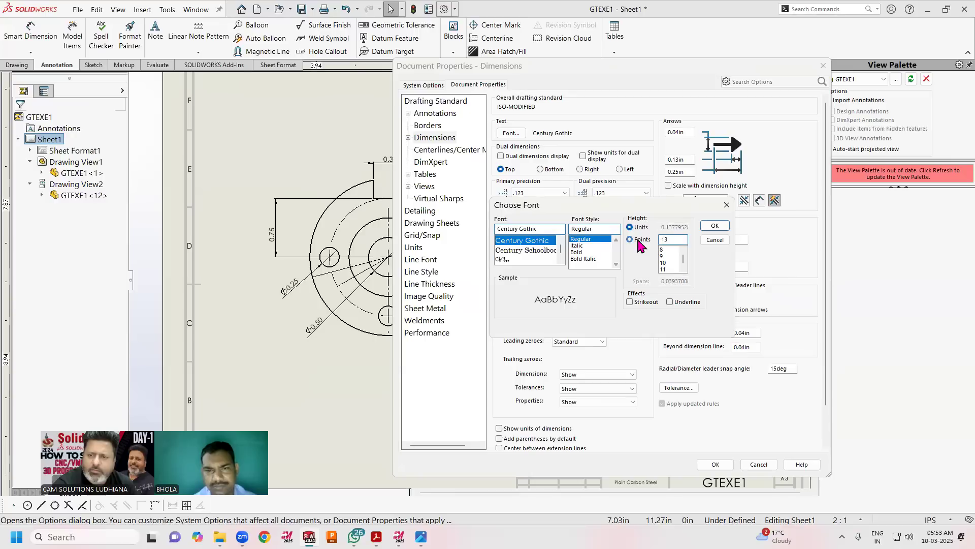
scroll(683, 269, "down", 2)
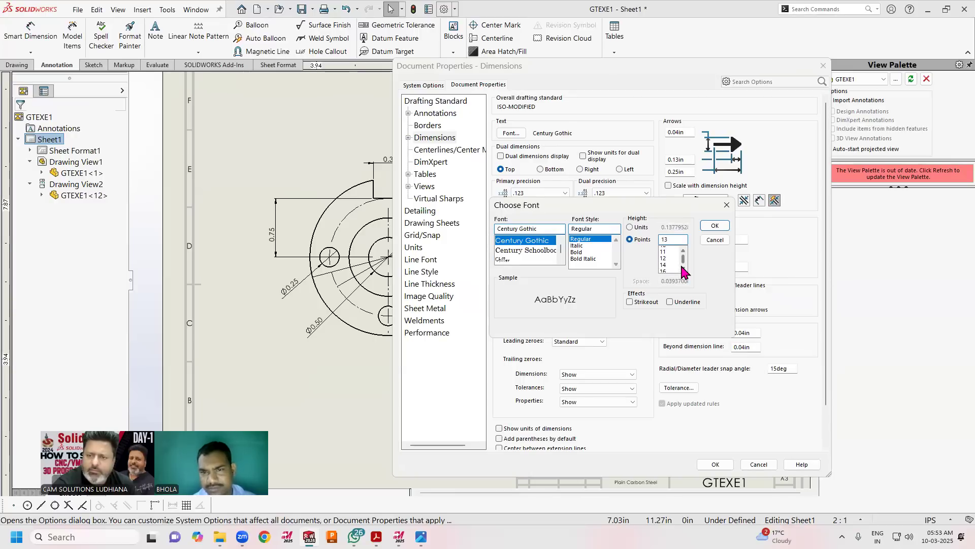
left_click(679, 269)
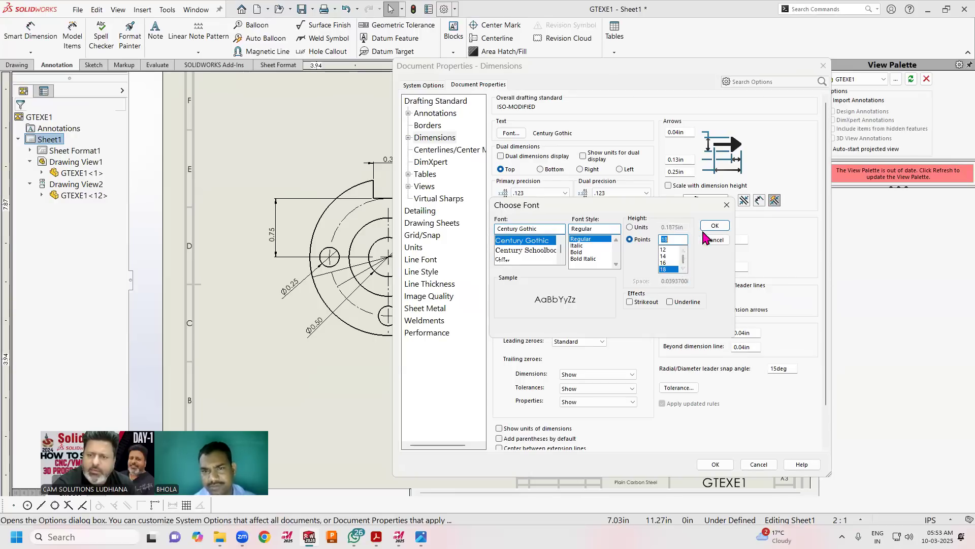
left_click(711, 227)
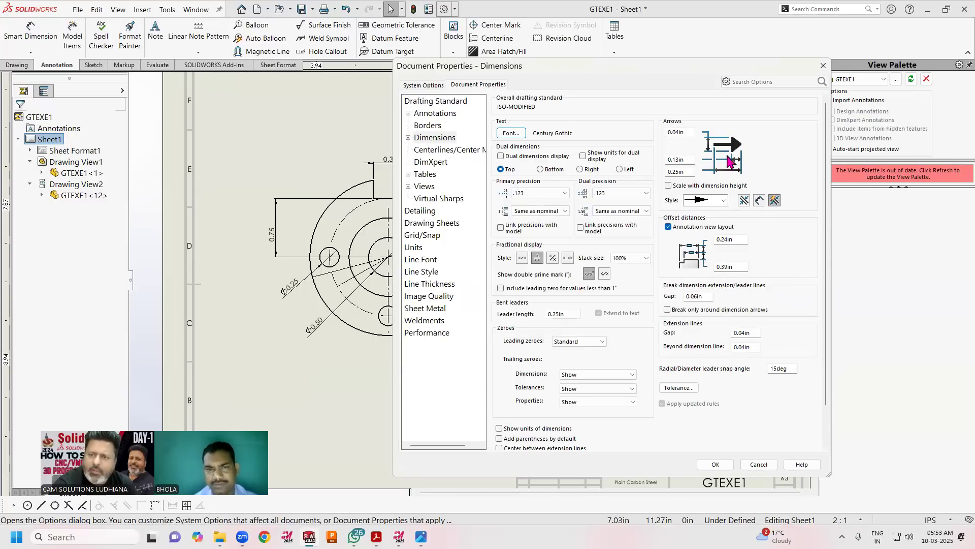
left_click(669, 186)
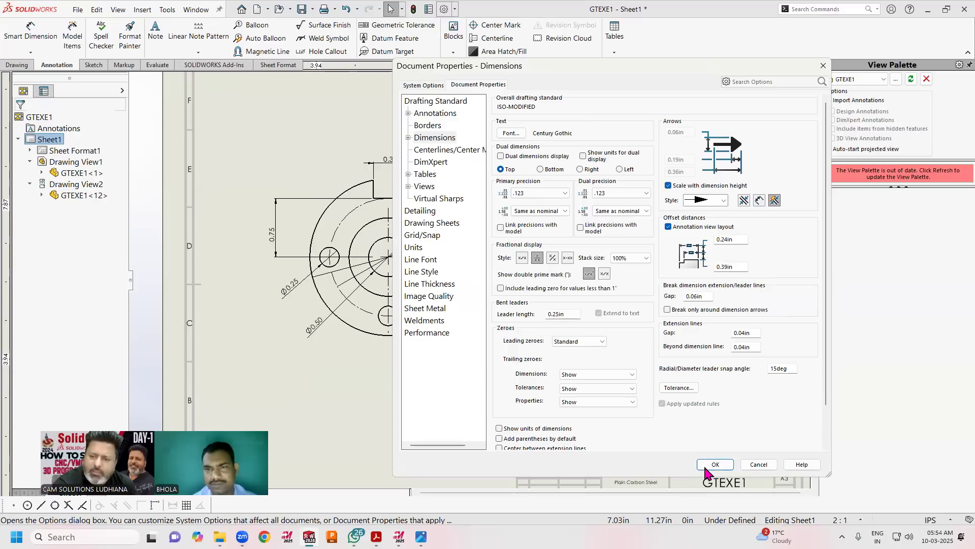
left_click(713, 465)
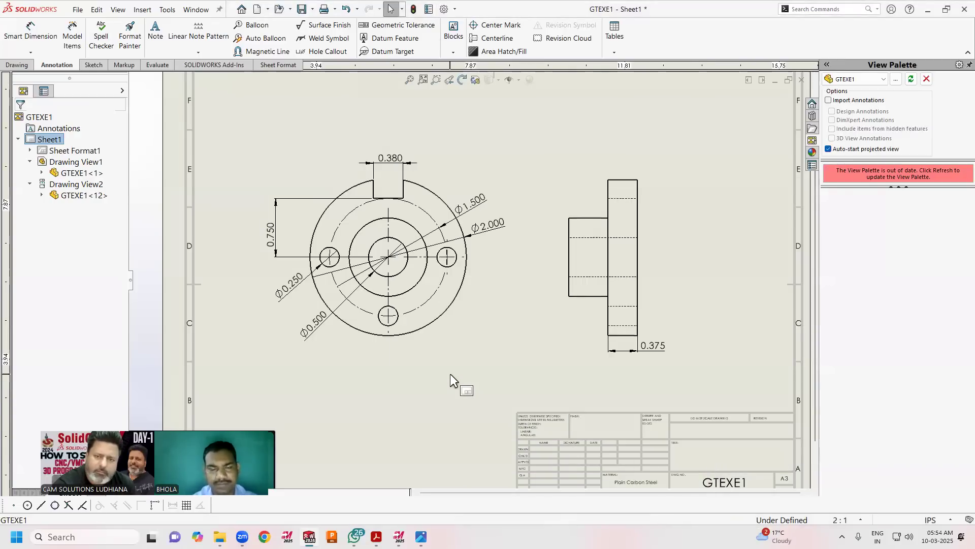
Check exe1.png, move the side view's flange thickness dimension slightly lower, and set its tolerance type to Limit
mouse_move(421, 536)
left_click(419, 505)
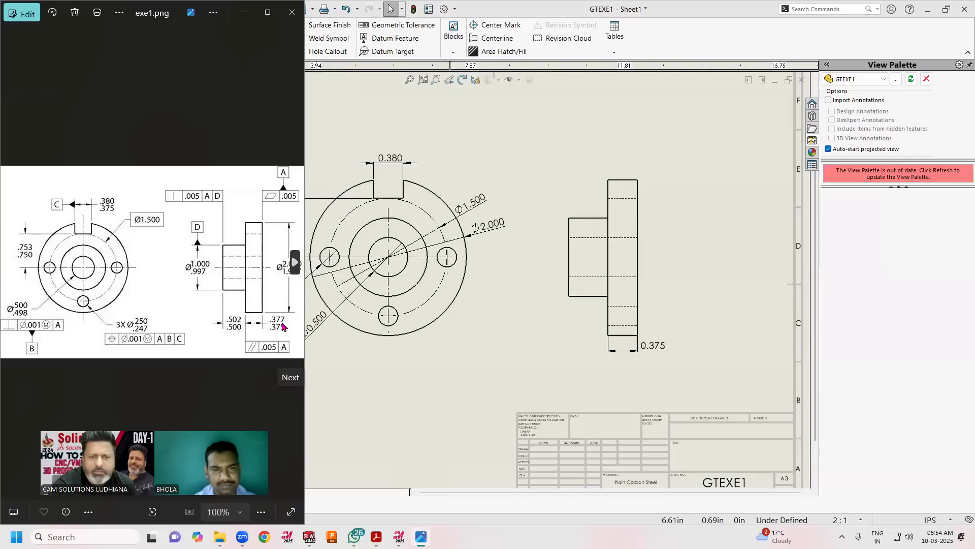
left_click(660, 346)
left_click_drag(660, 347, 667, 361)
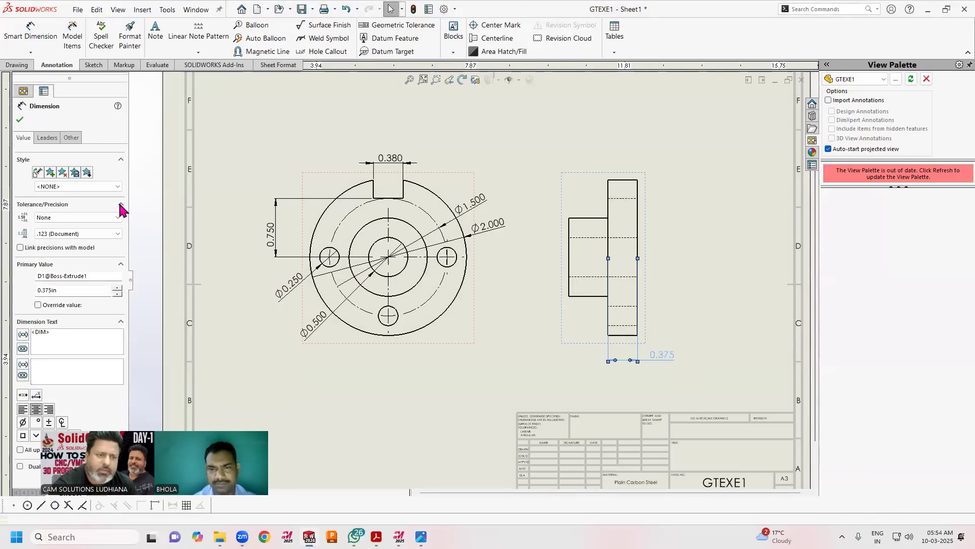
left_click(65, 219)
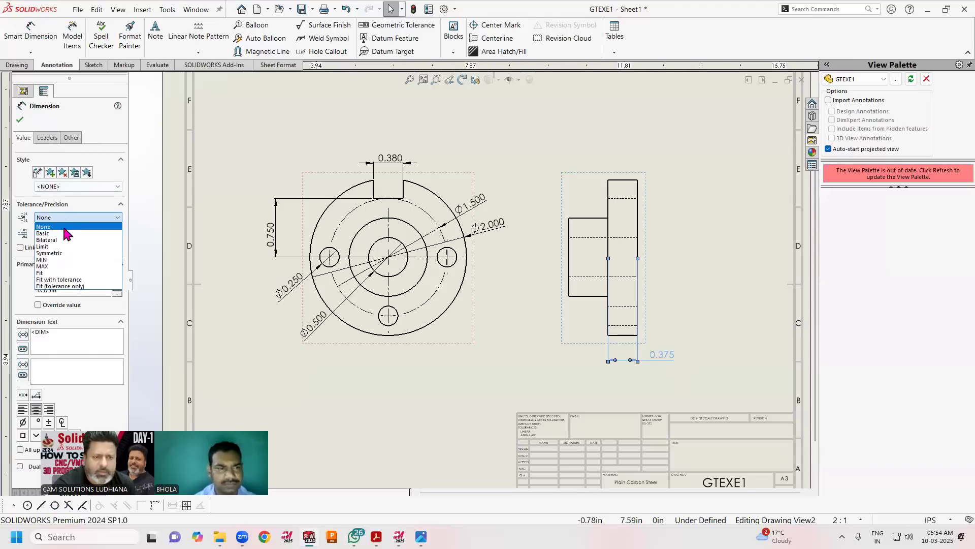
left_click(43, 246)
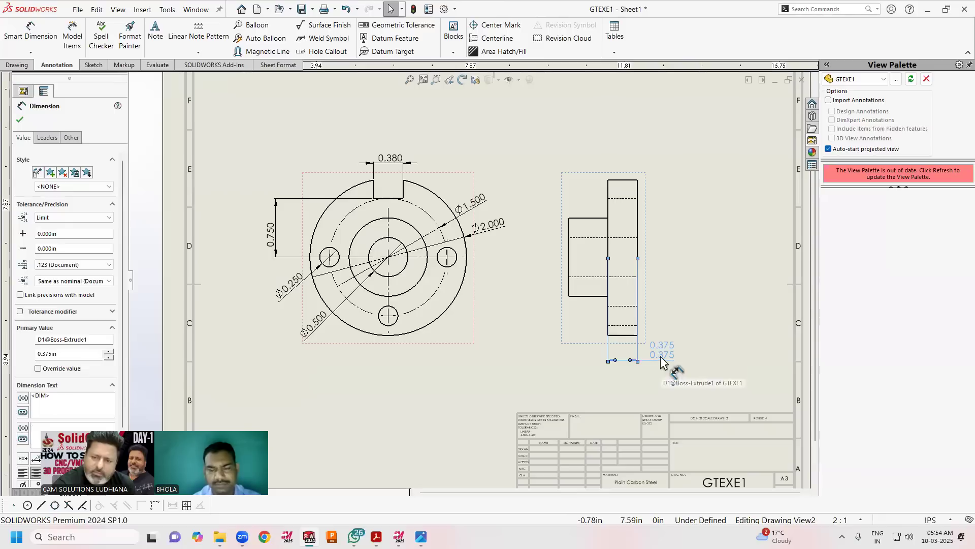
Check the flange thickness limits in exe1.png and set that dimension's plus tolerance to 0.002 in
key("alt+Tab")
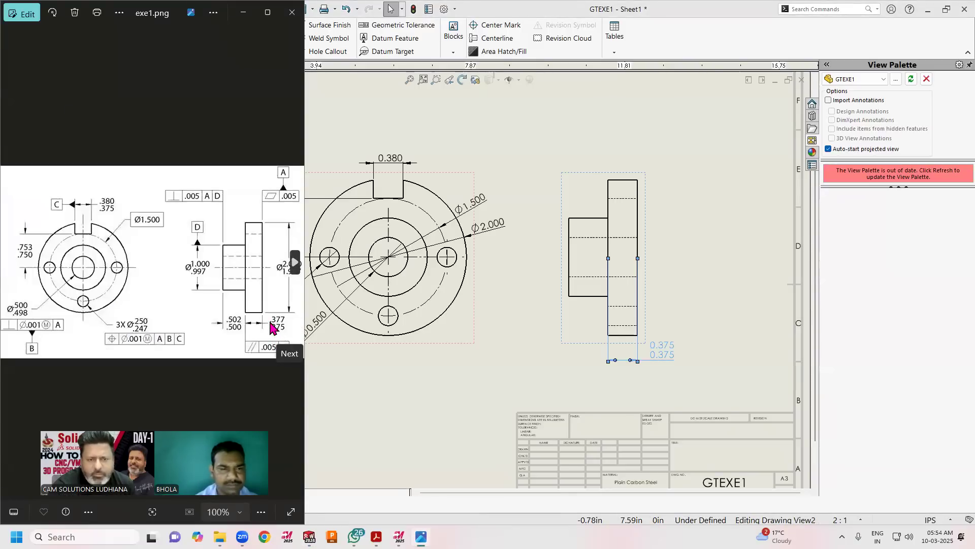
left_click(348, 362)
key("Escape")
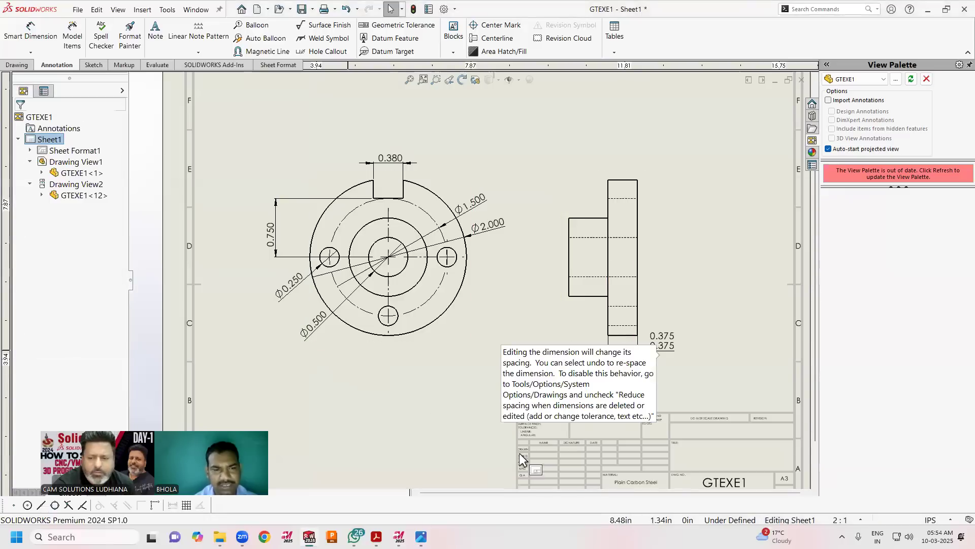
left_click(661, 341)
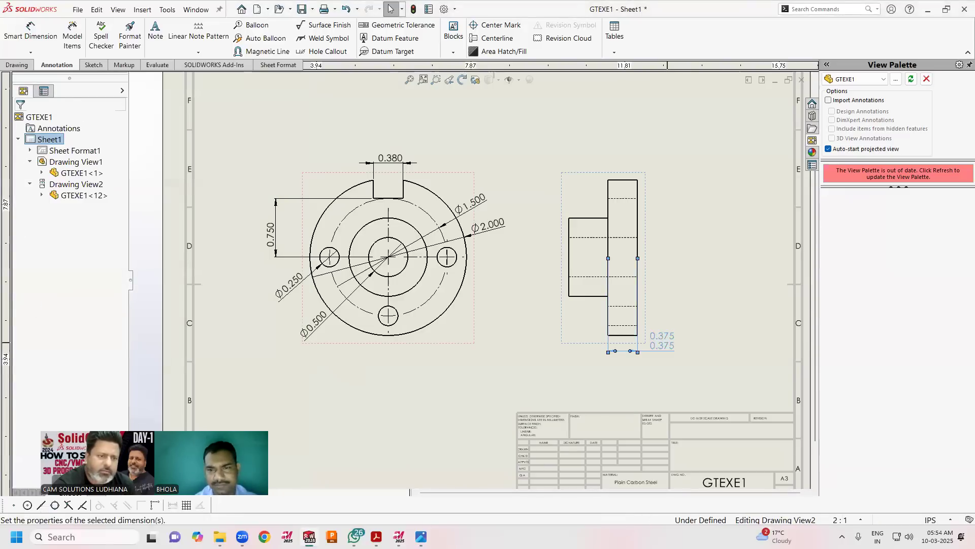
left_click(47, 234)
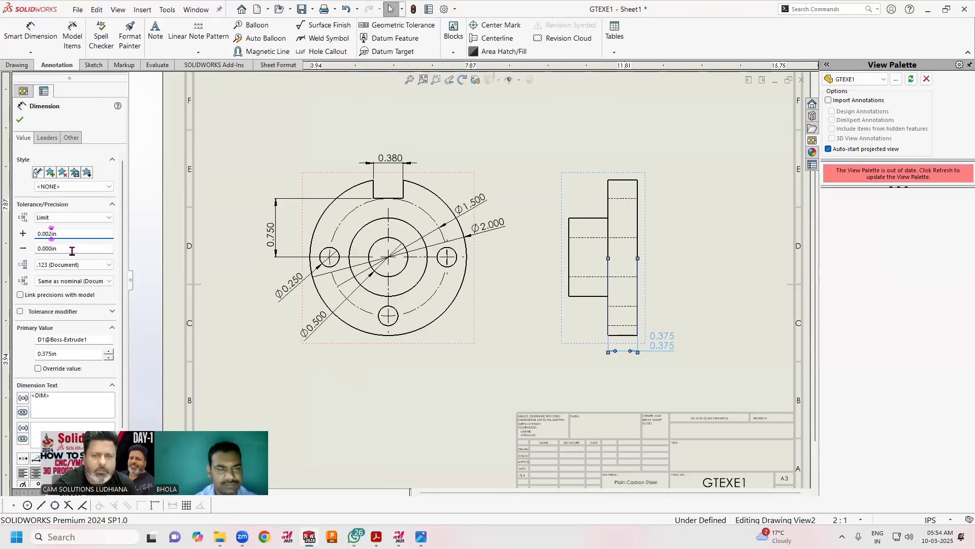
left_click(72, 251)
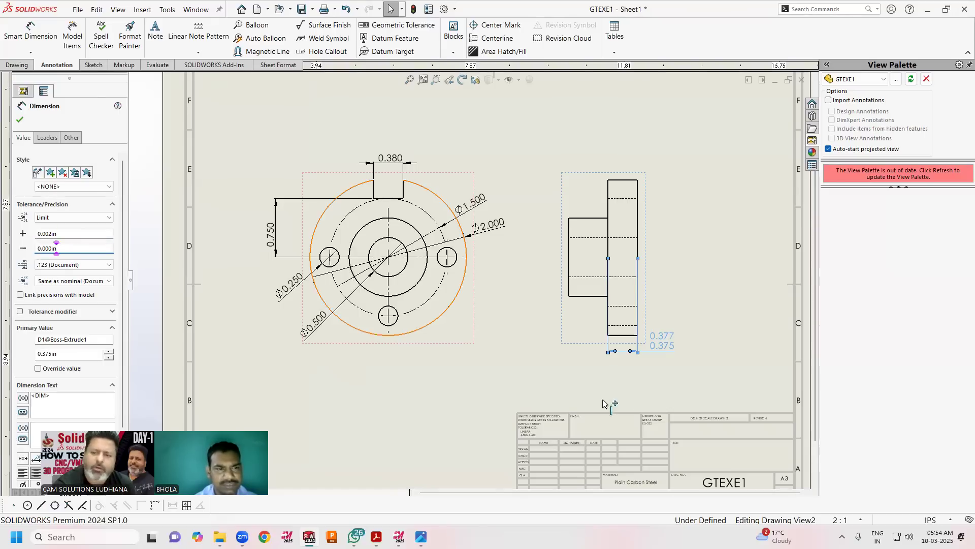
left_click(20, 120)
left_click(418, 428)
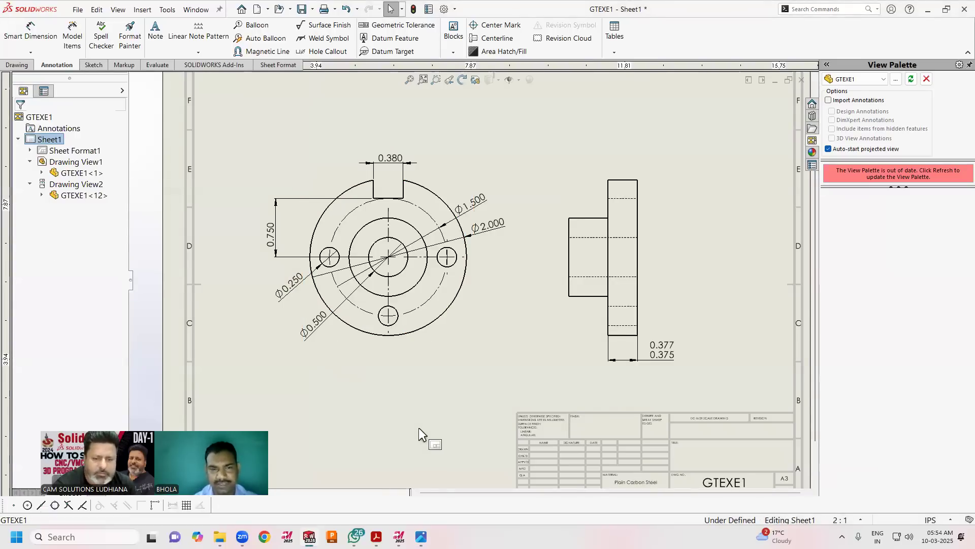
Check exe1.png and insert the hub boss's length and diameter dimensions into the side view with Model Items
key("alt+Tab")
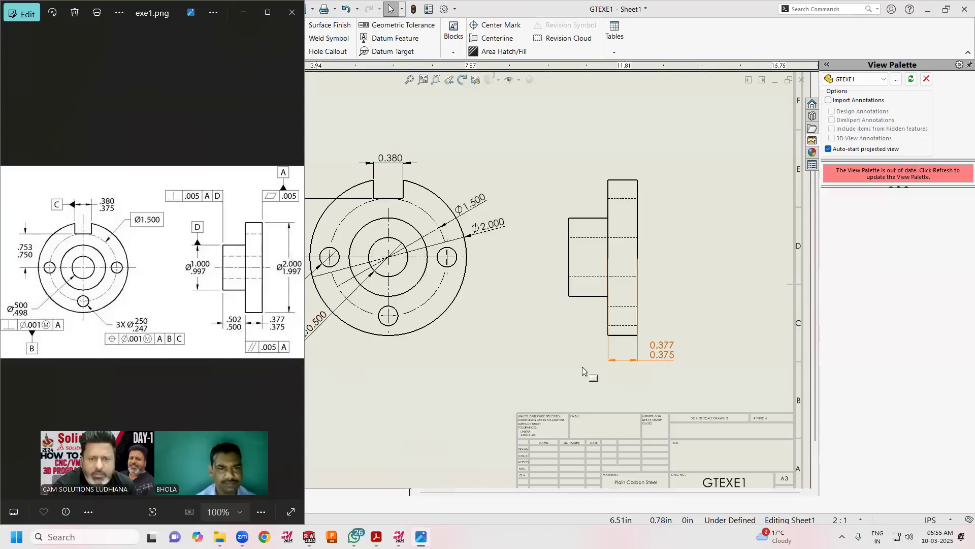
left_click(502, 367)
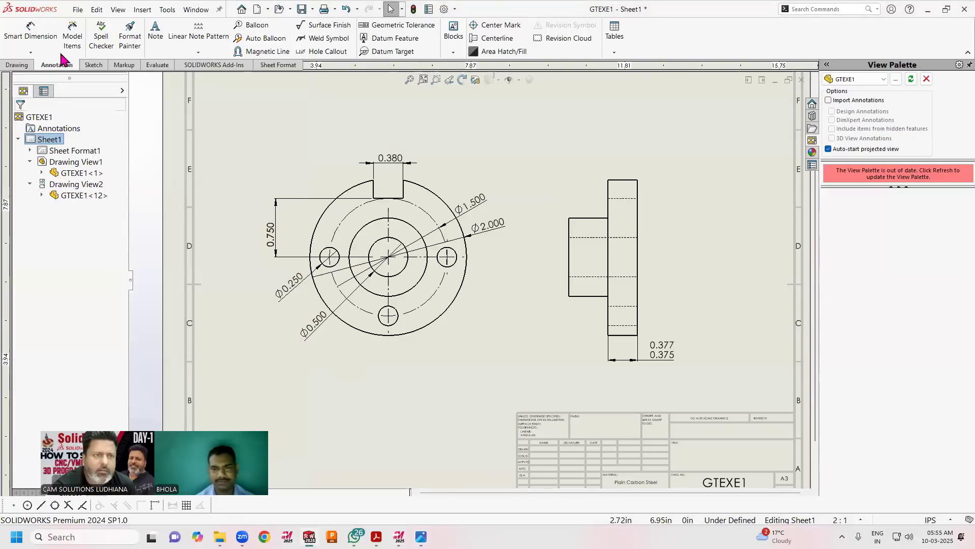
left_click(72, 33)
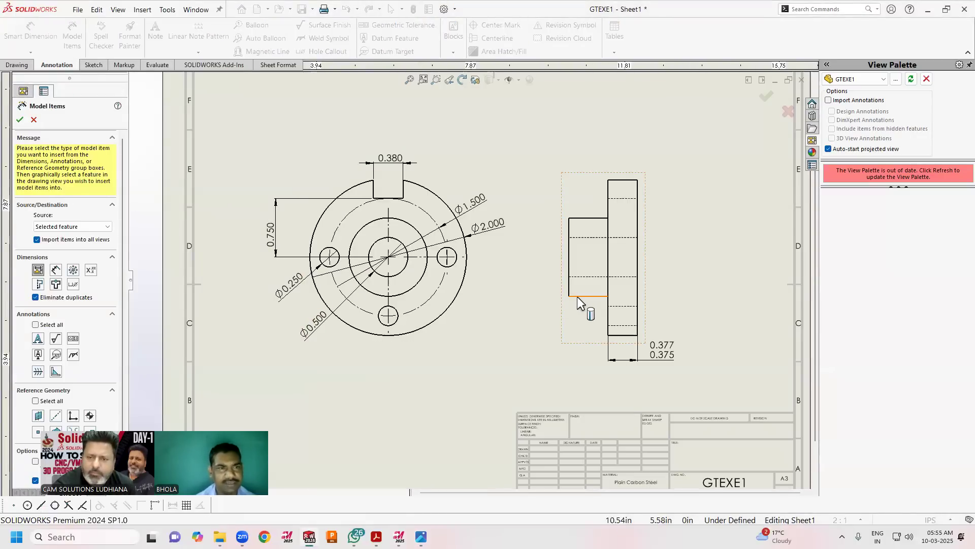
left_click(577, 297)
left_click(20, 119)
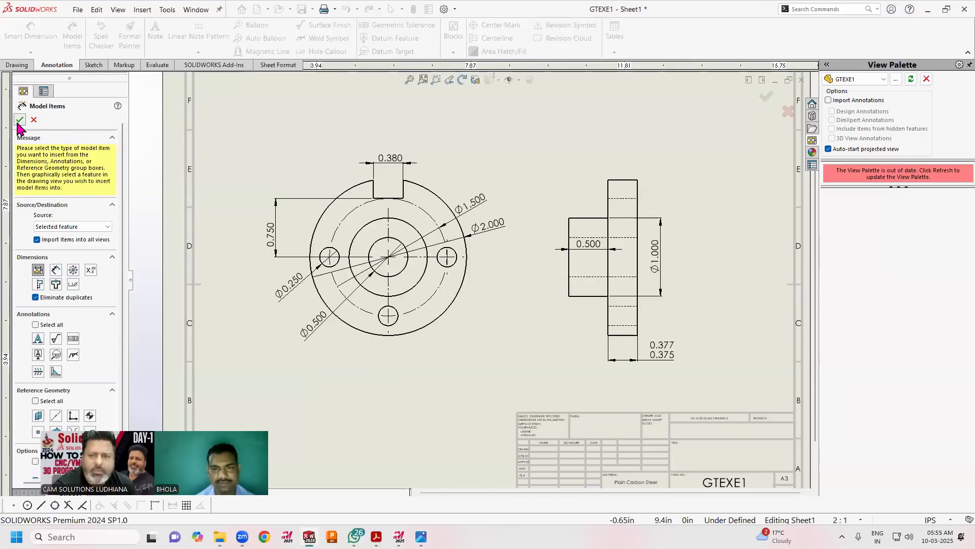
left_click(442, 331)
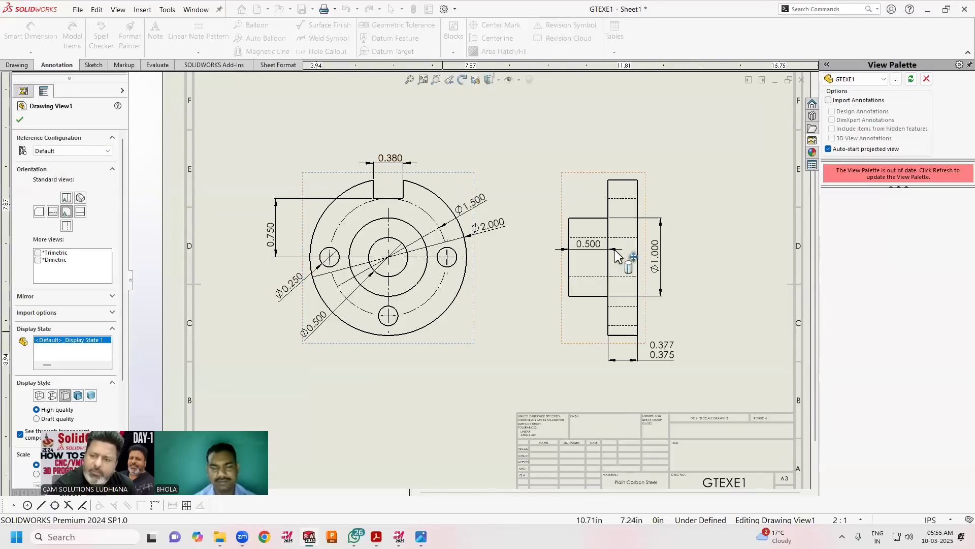
left_click(588, 244)
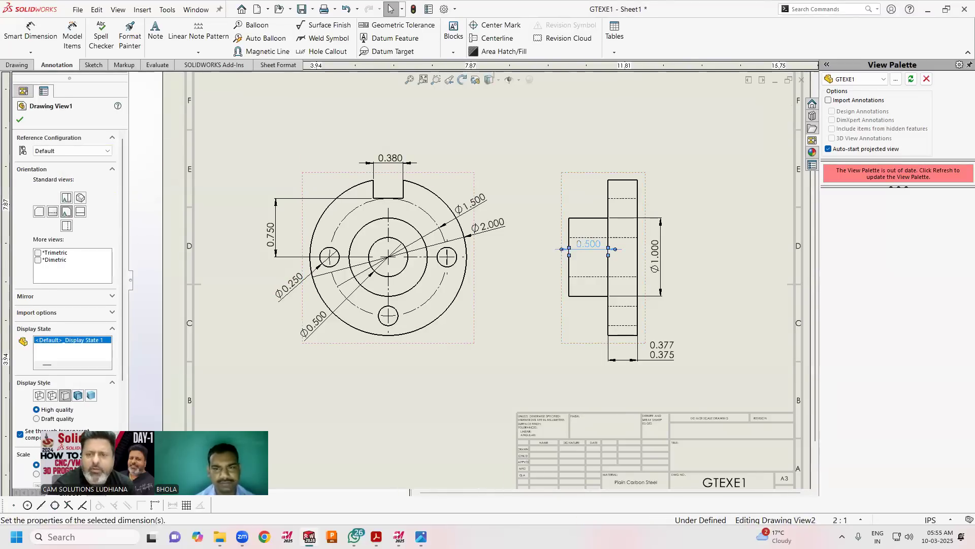
double_click(588, 245)
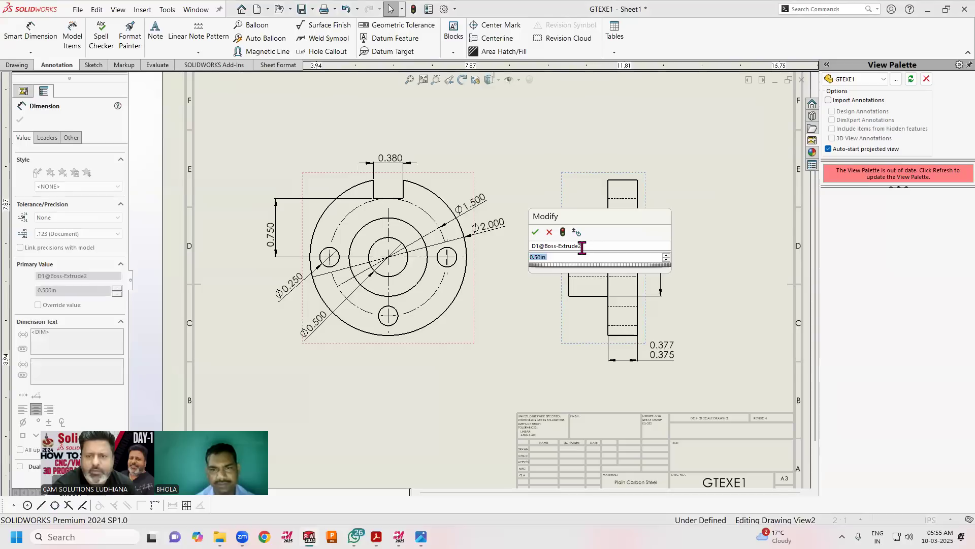
left_click(549, 232)
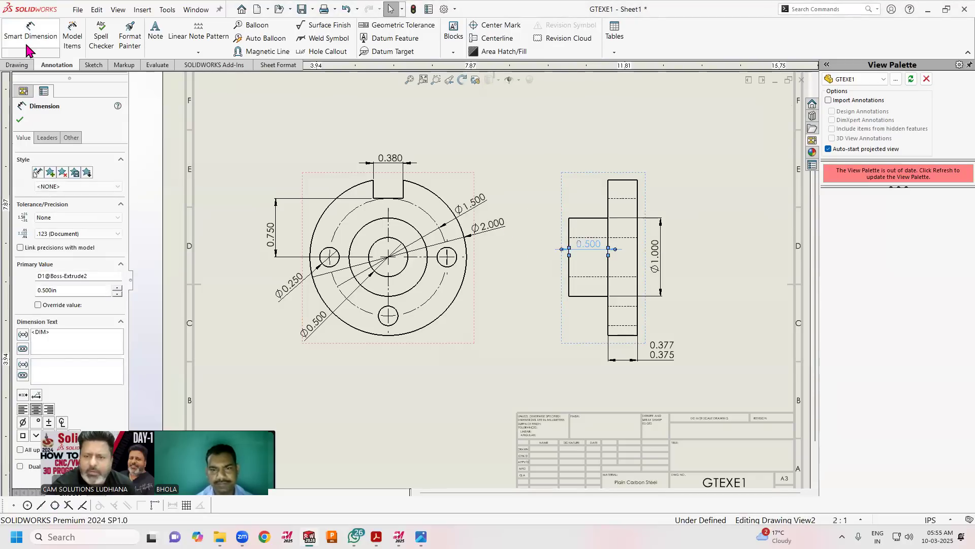
Move the boss length dimension below the side view, in line with the flange thickness dimension, and check exe1.png
left_click(531, 348)
mouse_move(588, 245)
left_mouse_down()
mouse_move(573, 352)
mouse_move(556, 360)
mouse_move(589, 362)
left_mouse_up()
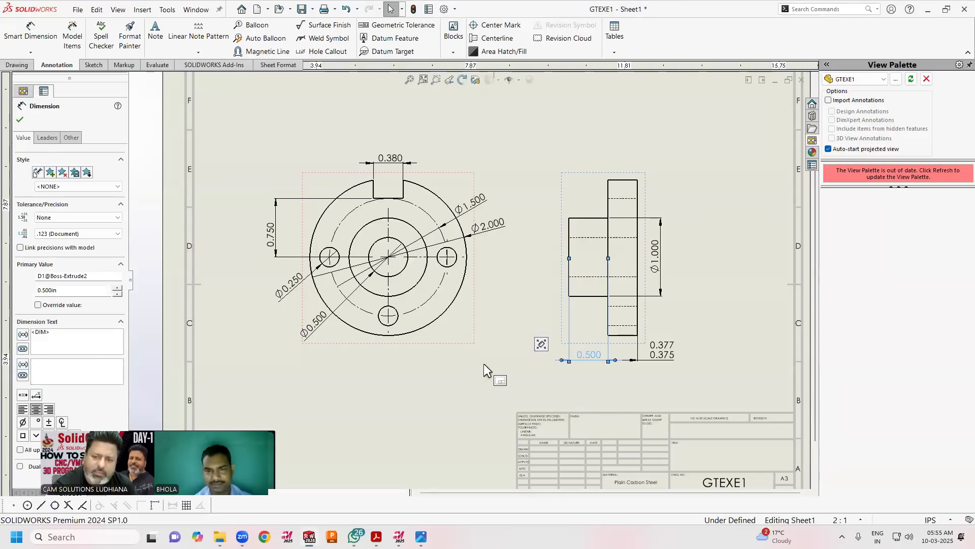
left_click(483, 364)
left_click(421, 536)
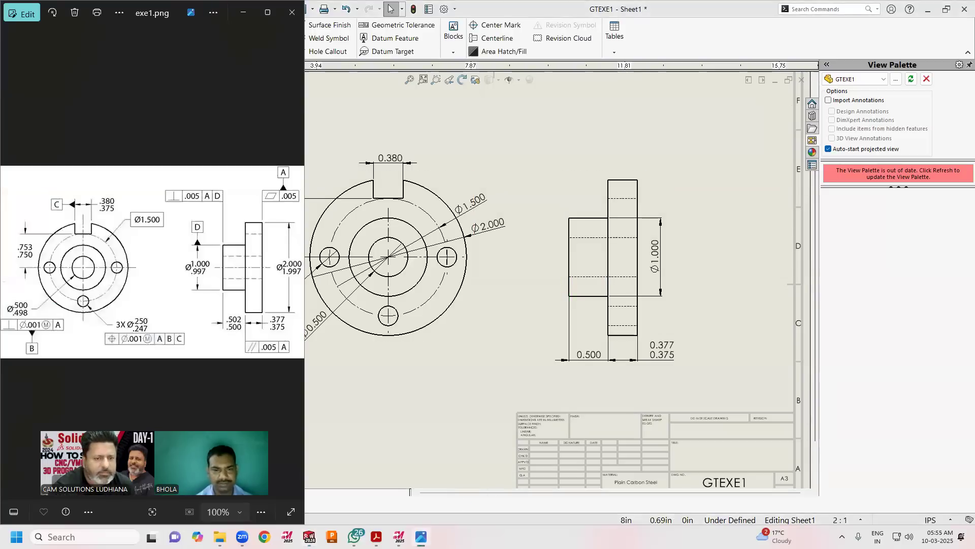
left_click(421, 537)
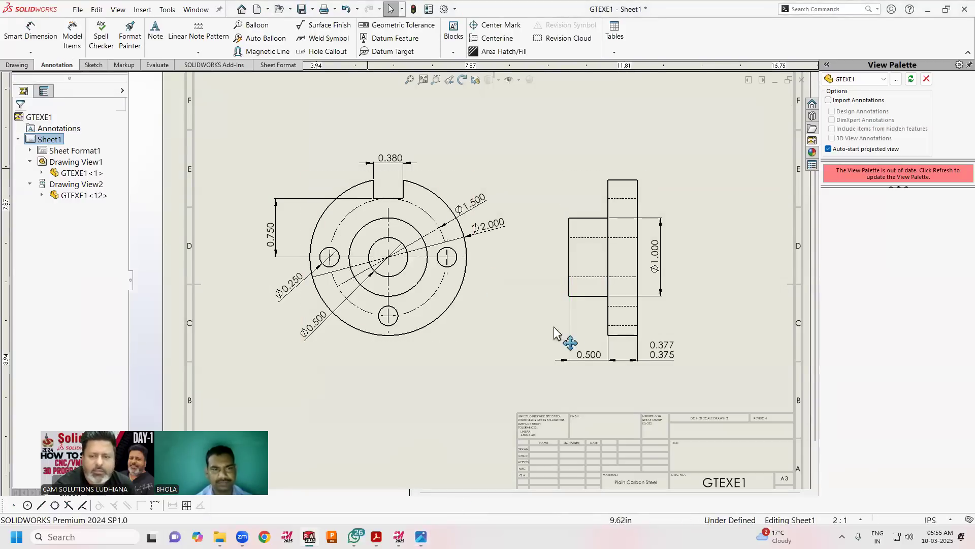
Set the boss length dimension's tolerance type to Limit with a plus tolerance of 0.002 in
left_click(605, 362)
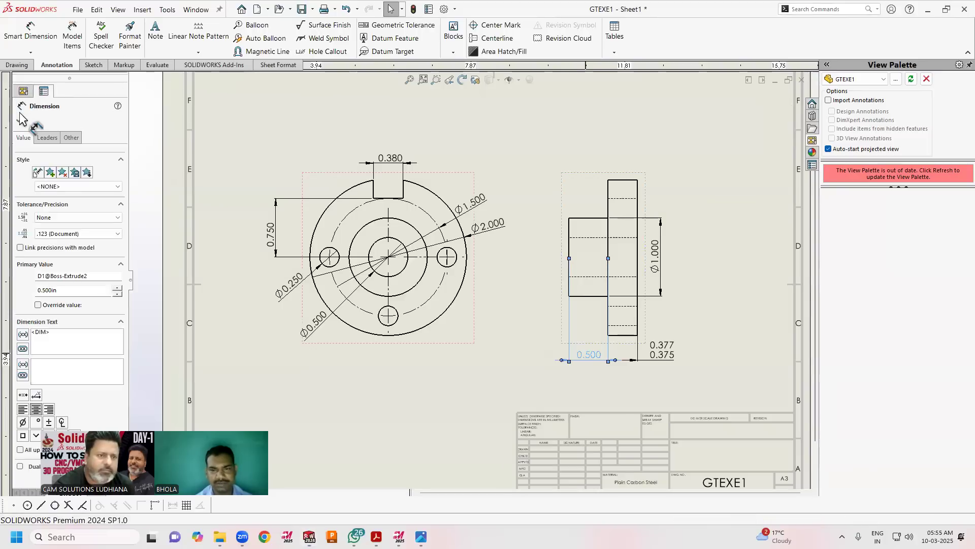
left_click(51, 138)
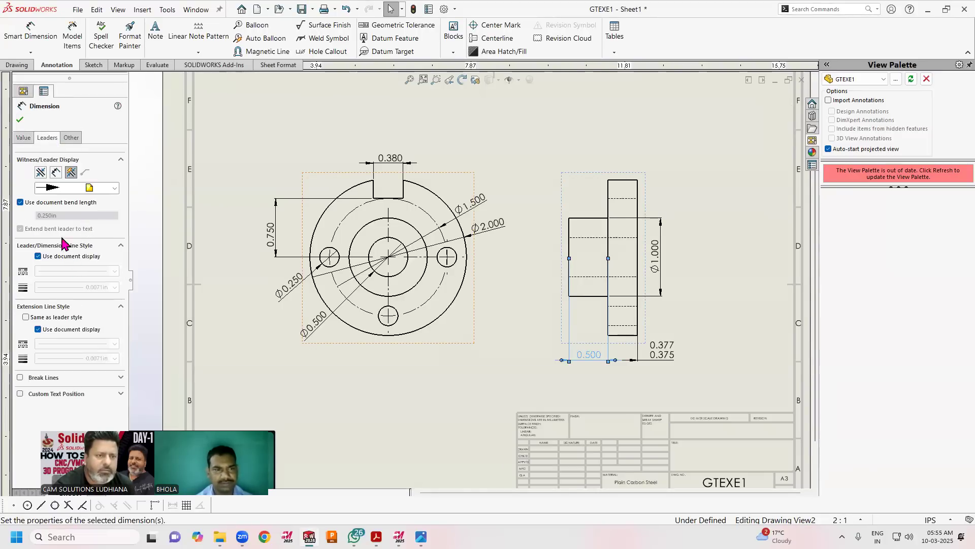
left_click(23, 138)
left_click(87, 218)
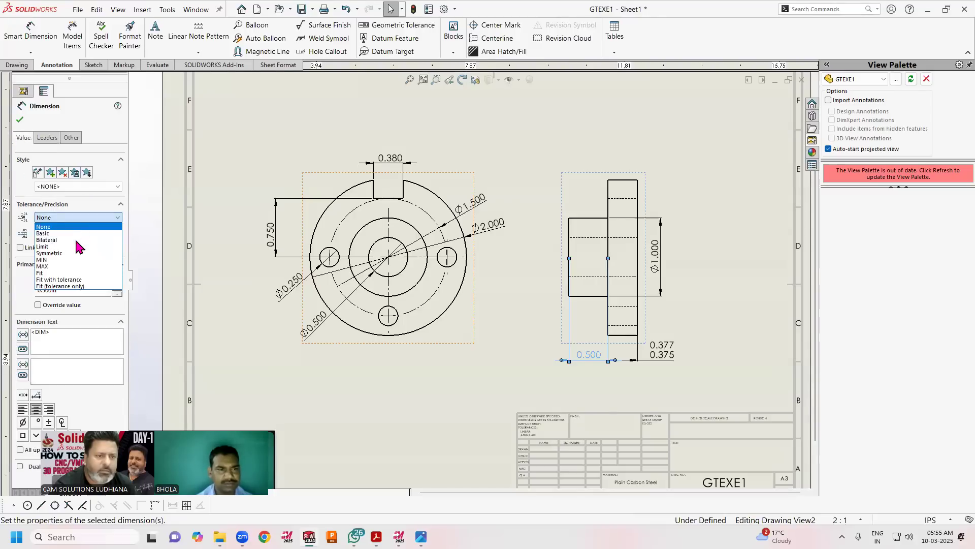
left_click(77, 252)
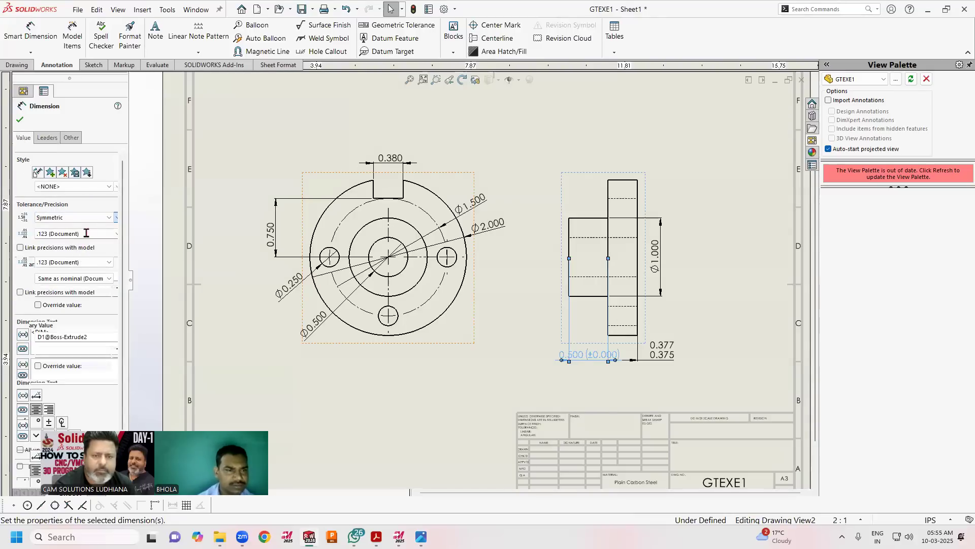
left_click(87, 217)
left_click(76, 251)
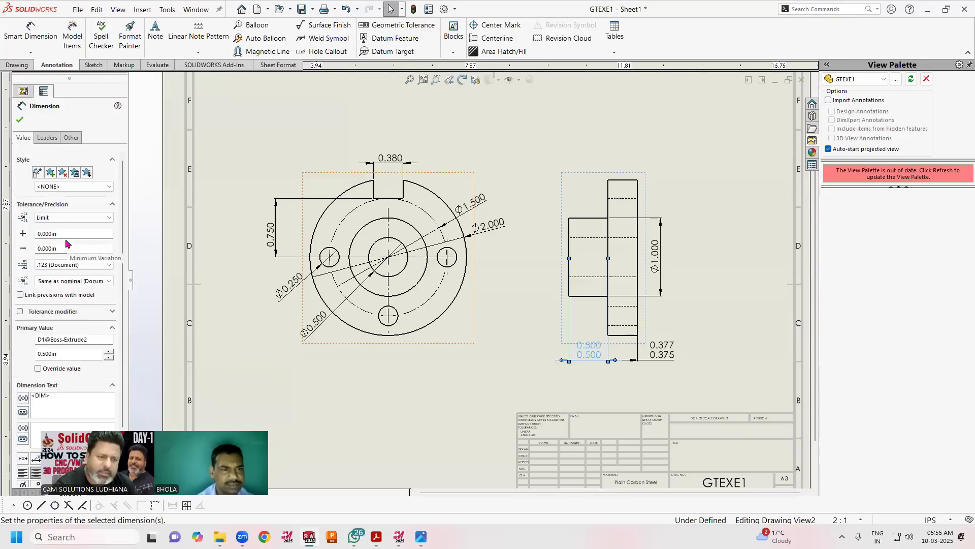
left_click(53, 233)
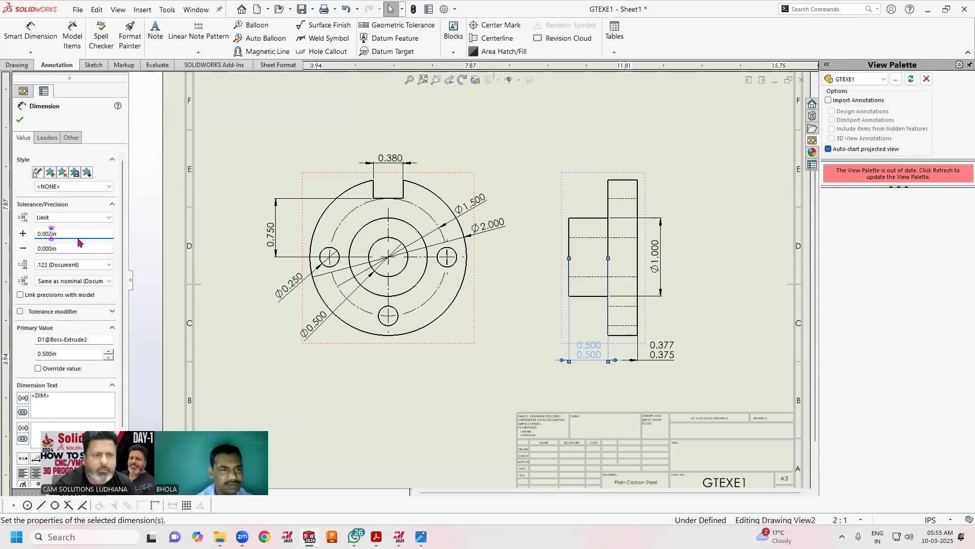
left_click(20, 119)
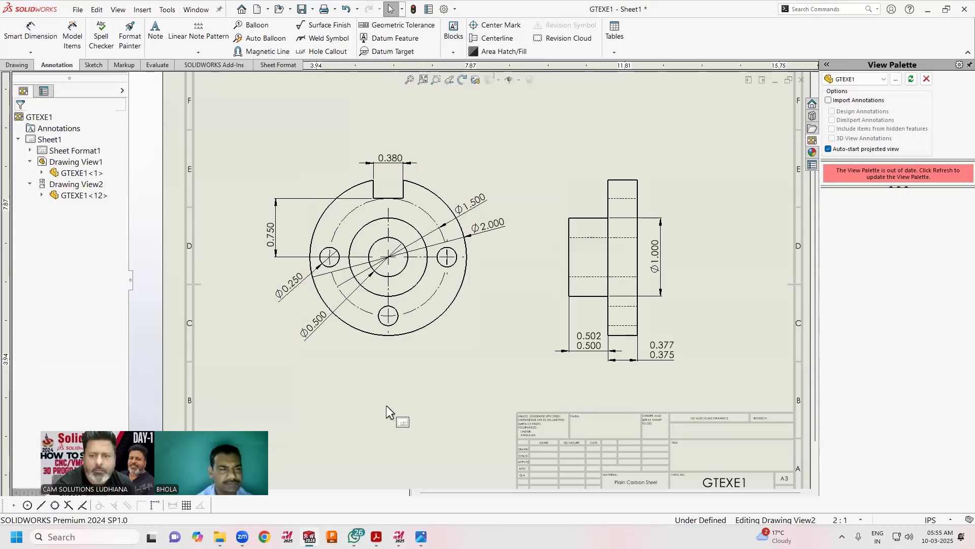
Check exe1.png and move the boss length dimension slightly lower to realign it with the flange thickness dimension
left_click(421, 536)
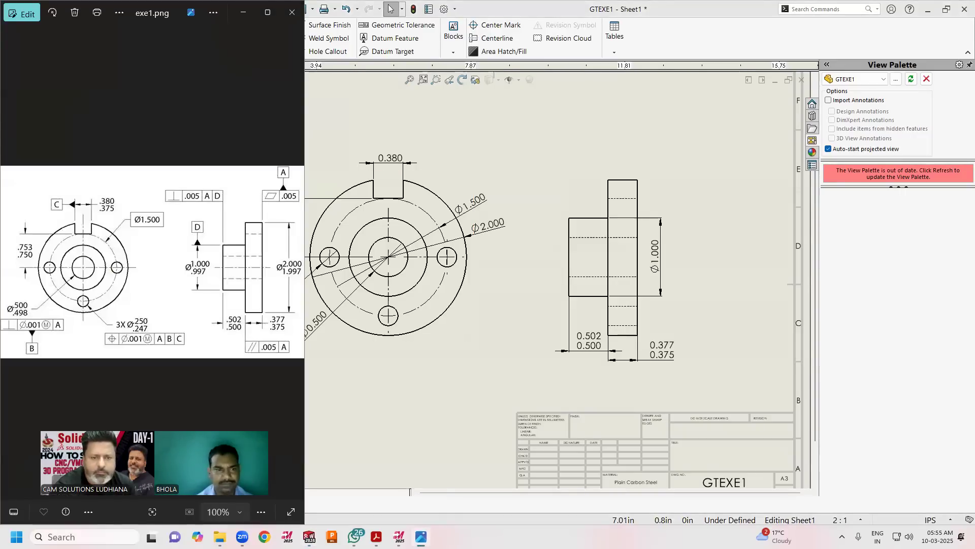
left_click(588, 358)
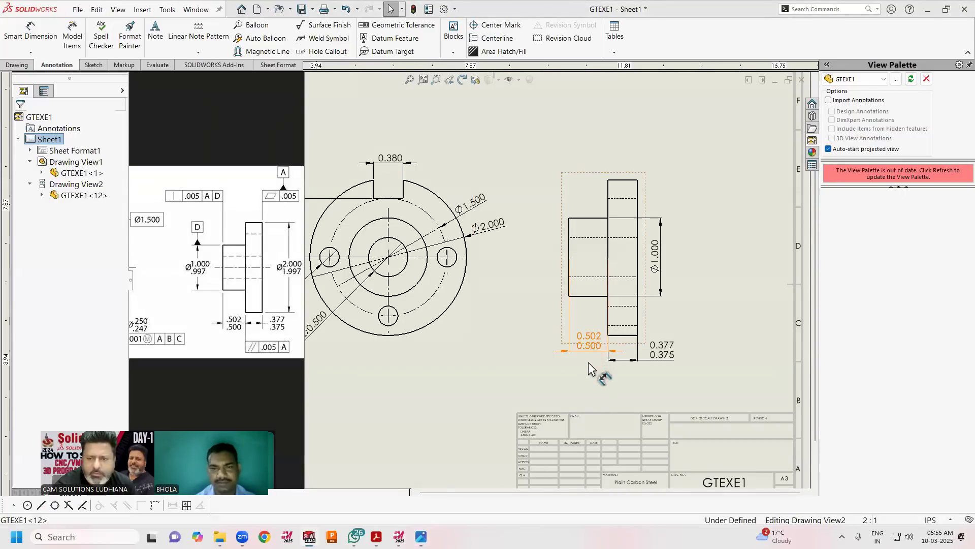
left_click_drag(588, 361, 588, 370)
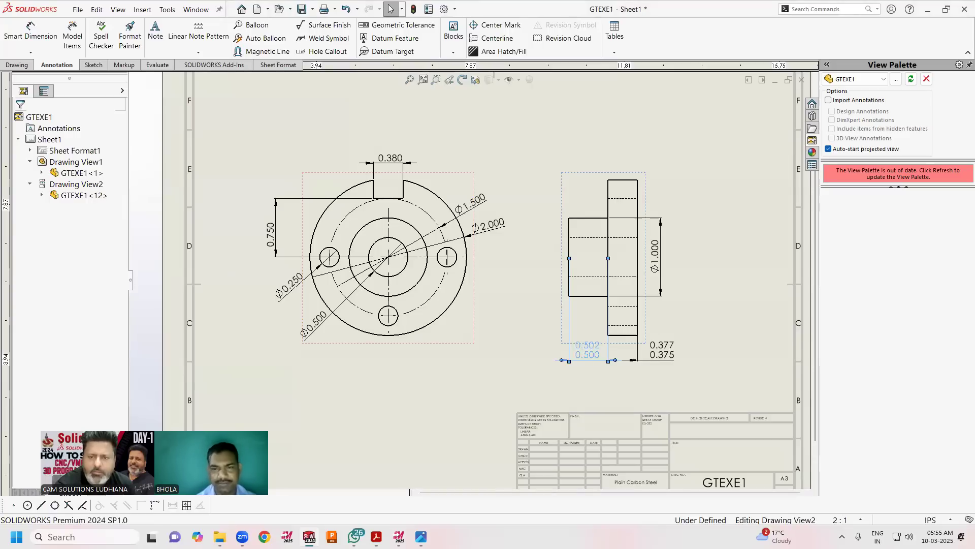
left_click(525, 370)
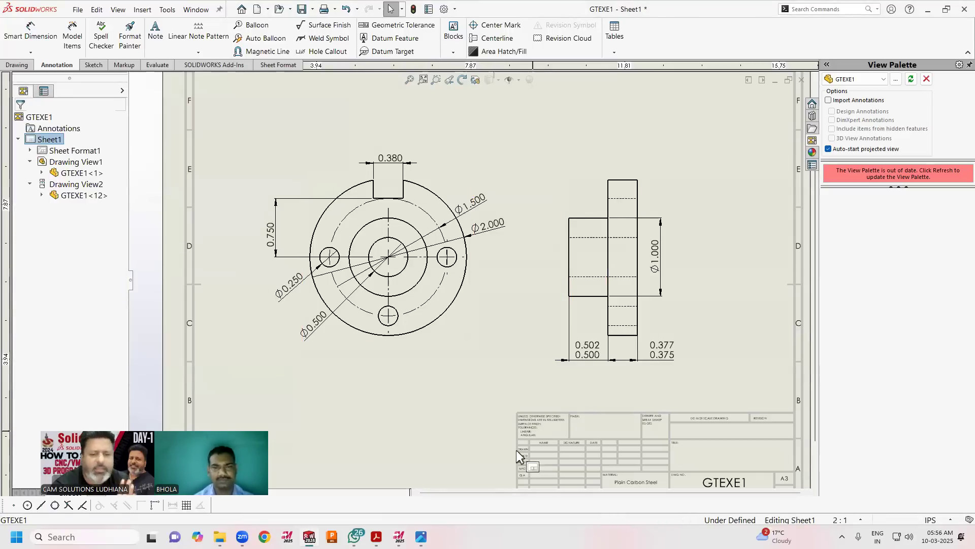
Check exe1.png and move the boss diameter dimension to the side of the side view facing away from the flange
left_click(422, 537)
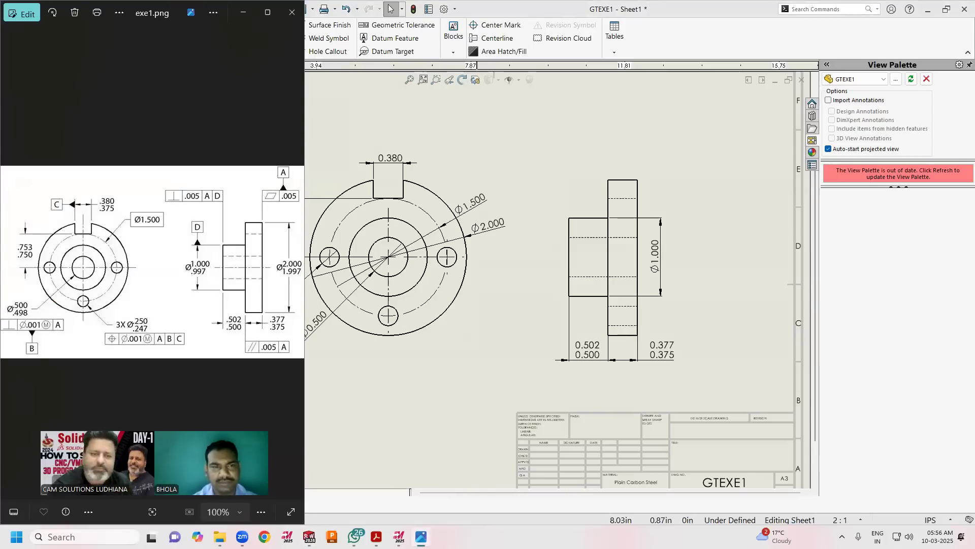
left_click(561, 254)
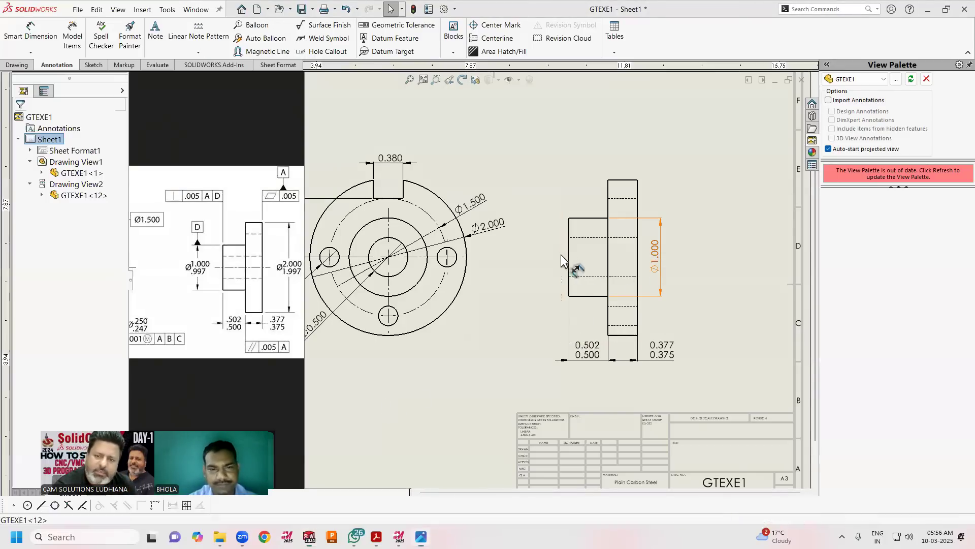
left_click_drag(561, 254, 533, 257)
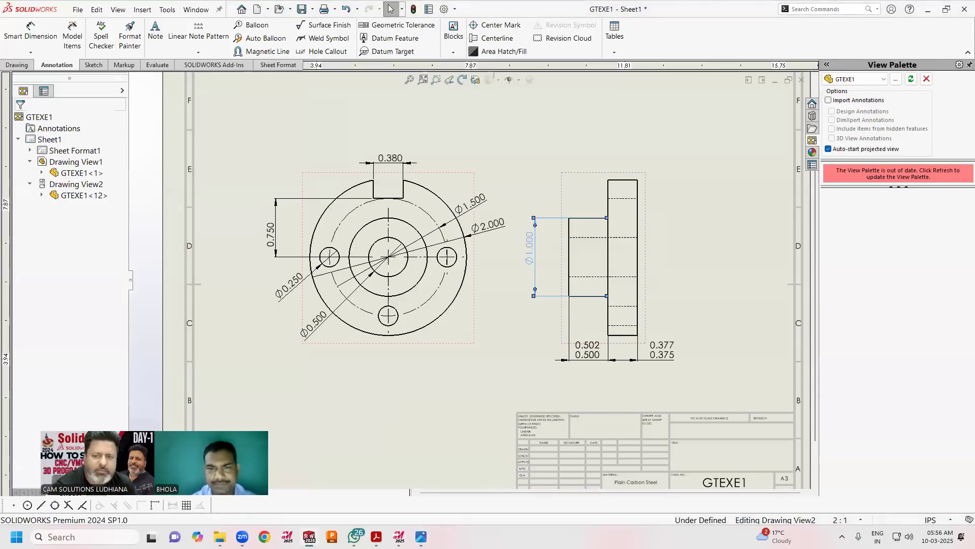
left_click(514, 318)
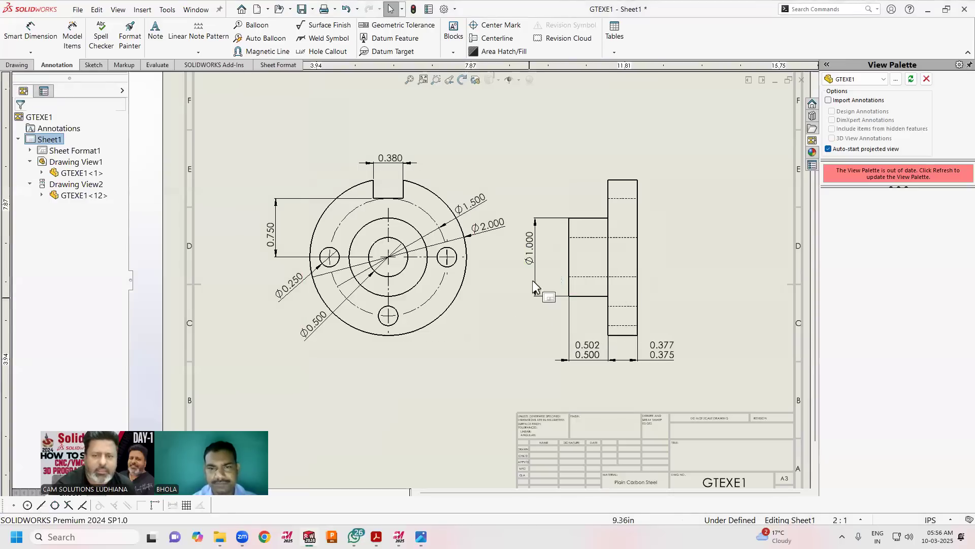
left_click(531, 250)
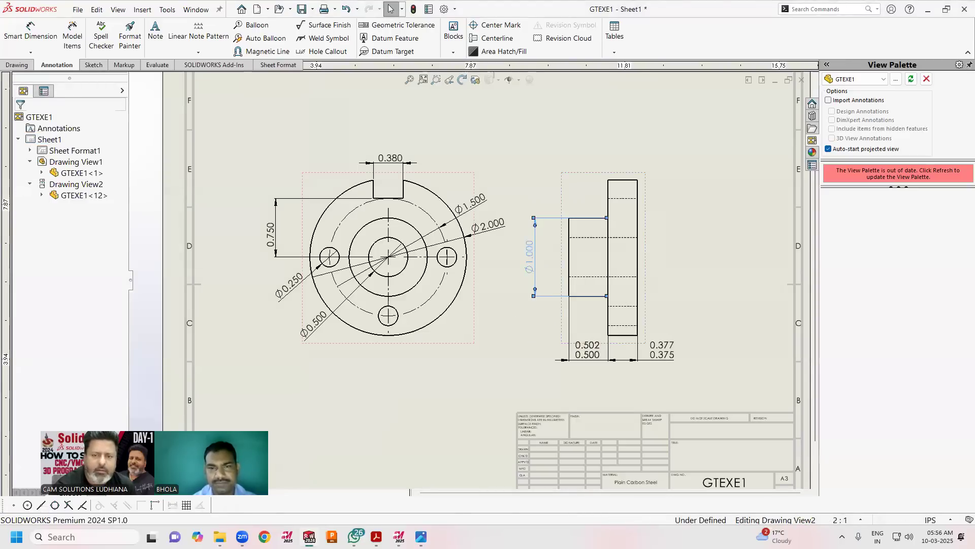
left_click(508, 358)
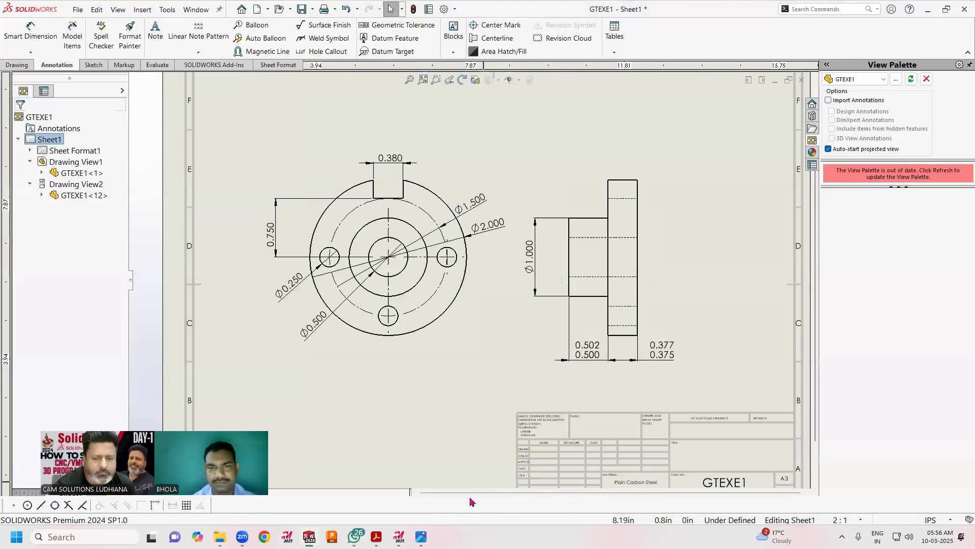
Check the boss diameter limits in exe1.png and set that dimension's tolerance to Limit with a minus value of 0.003 in
left_click(421, 537)
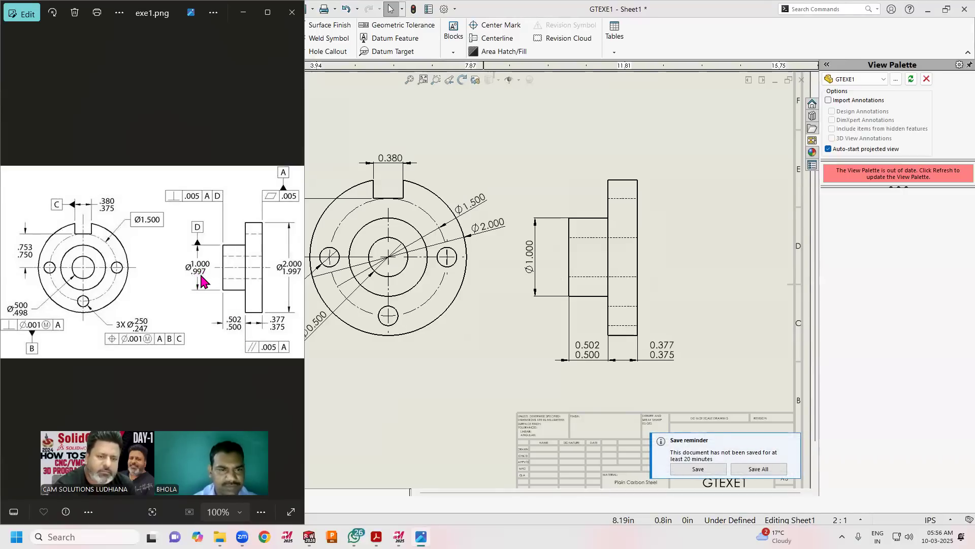
left_click(416, 389)
left_click(534, 257)
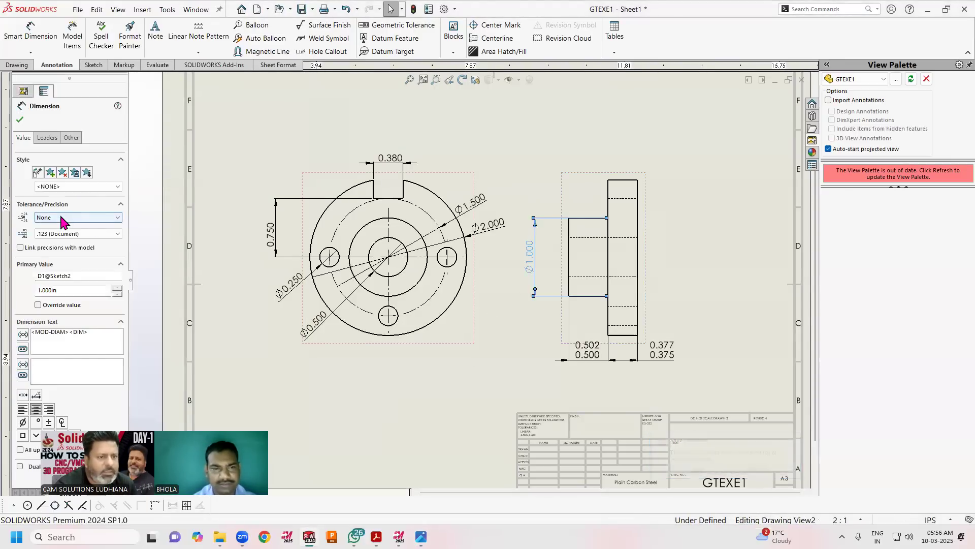
left_click(62, 217)
left_click(60, 246)
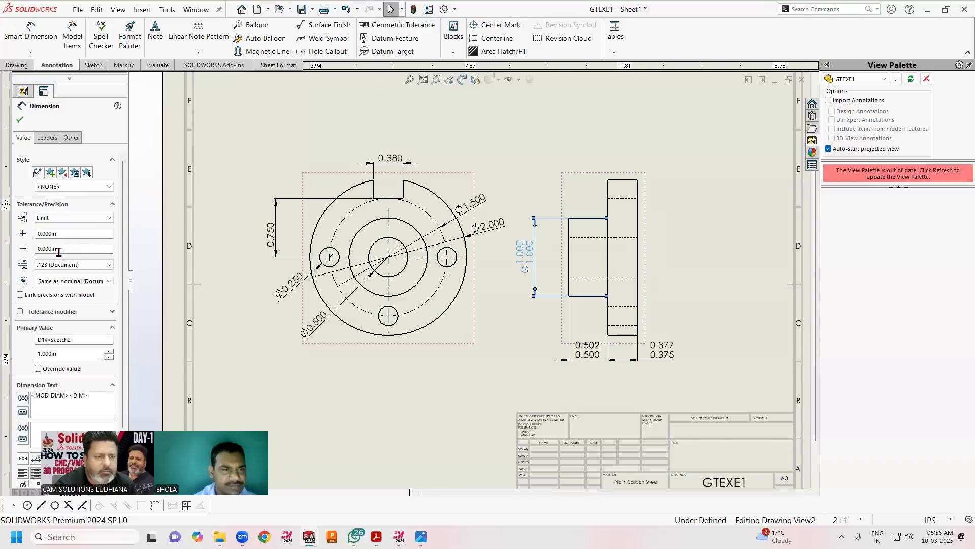
left_click(52, 248)
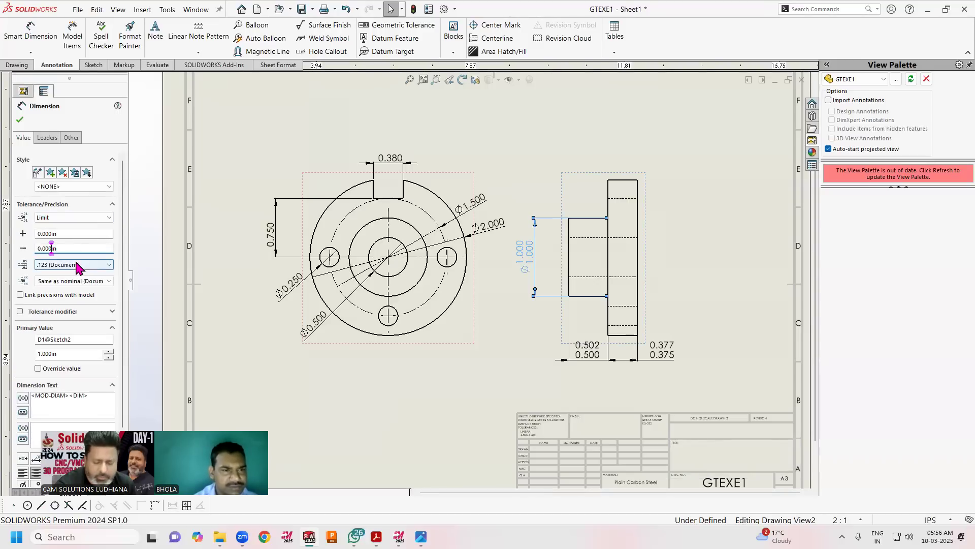
type("3")
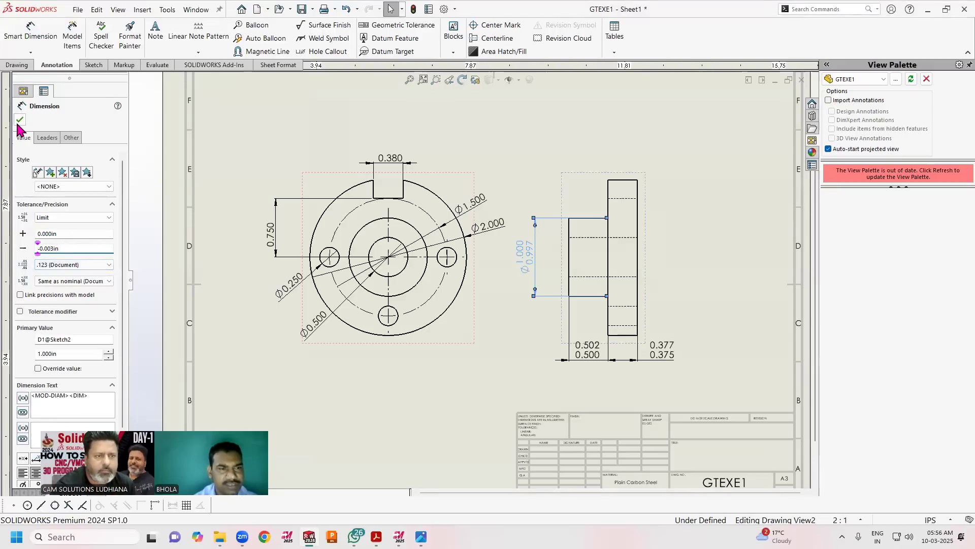
left_click(243, 260)
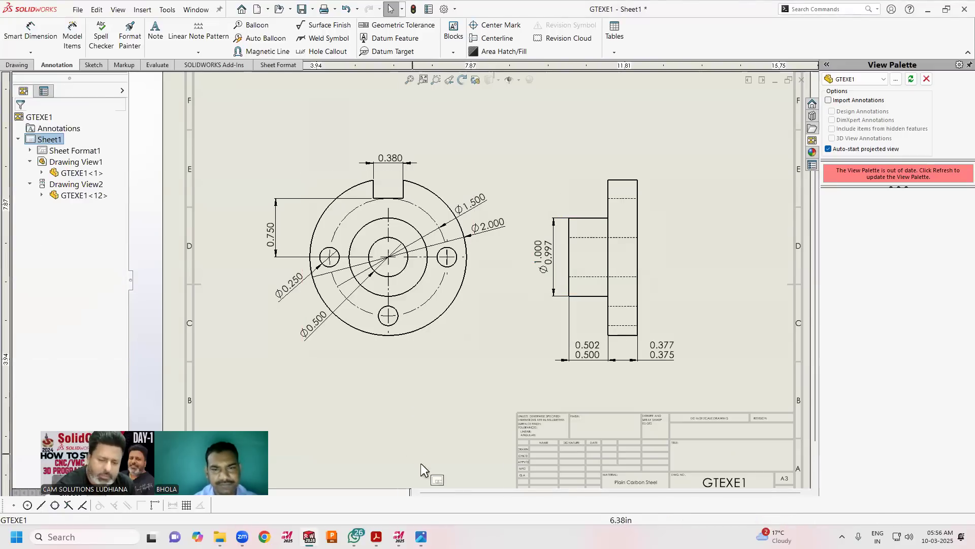
Check exe1.png and transfer the flange's outer diameter dimension from the front view to the side view
left_click(421, 536)
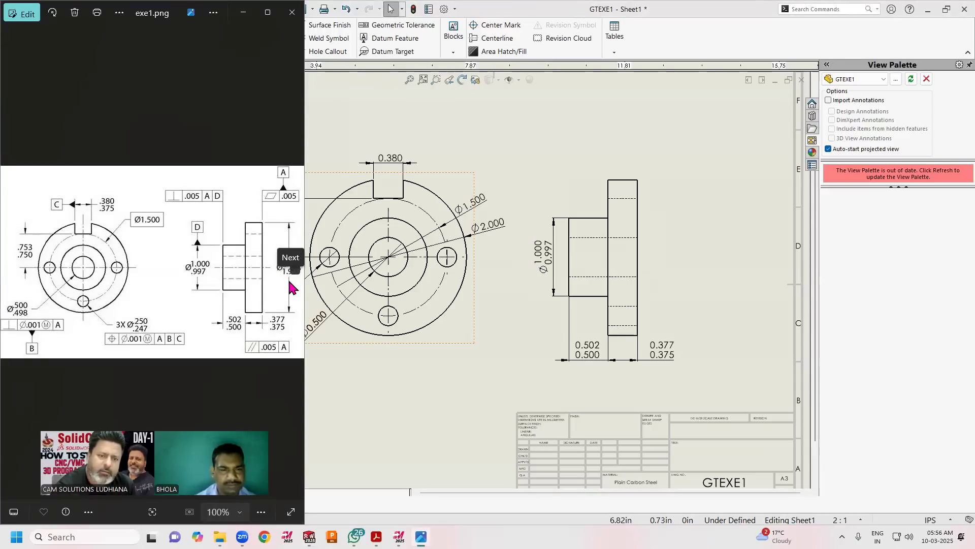
key("f")
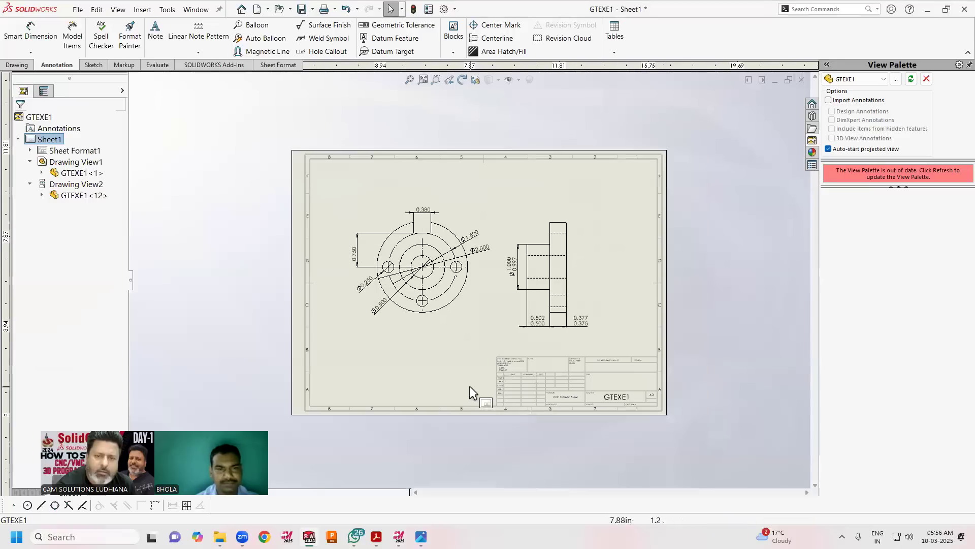
scroll(468, 301, "down", 2)
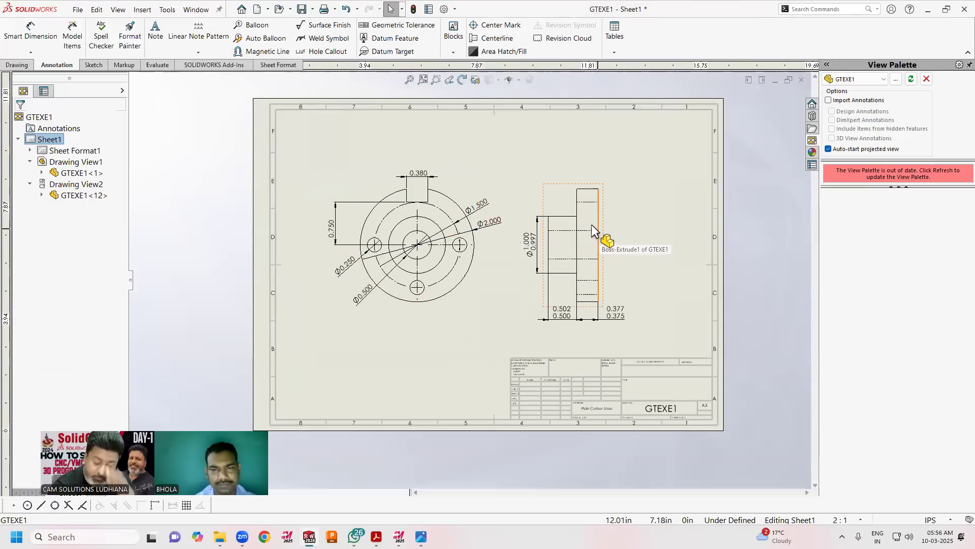
scroll(635, 311, "down", 1)
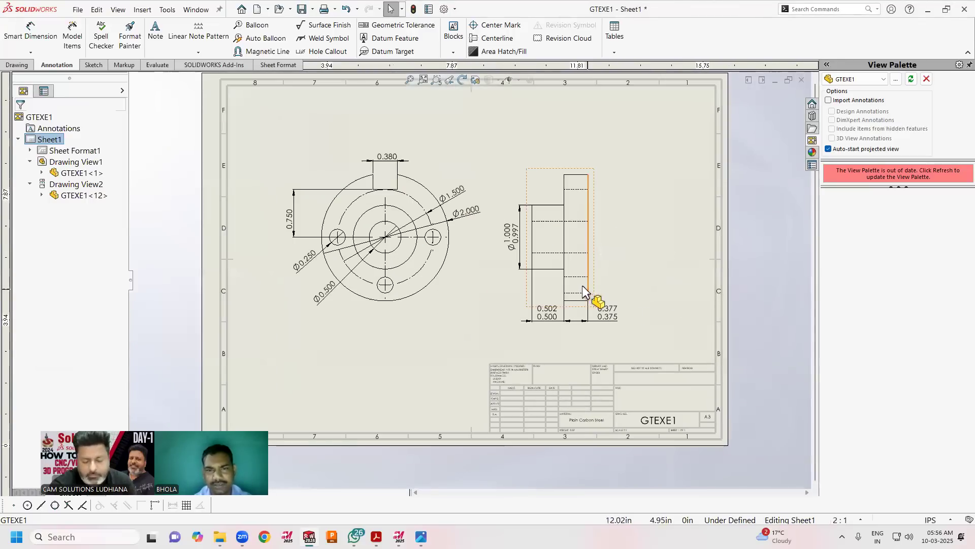
left_click_drag(465, 212, 584, 226, "shift")
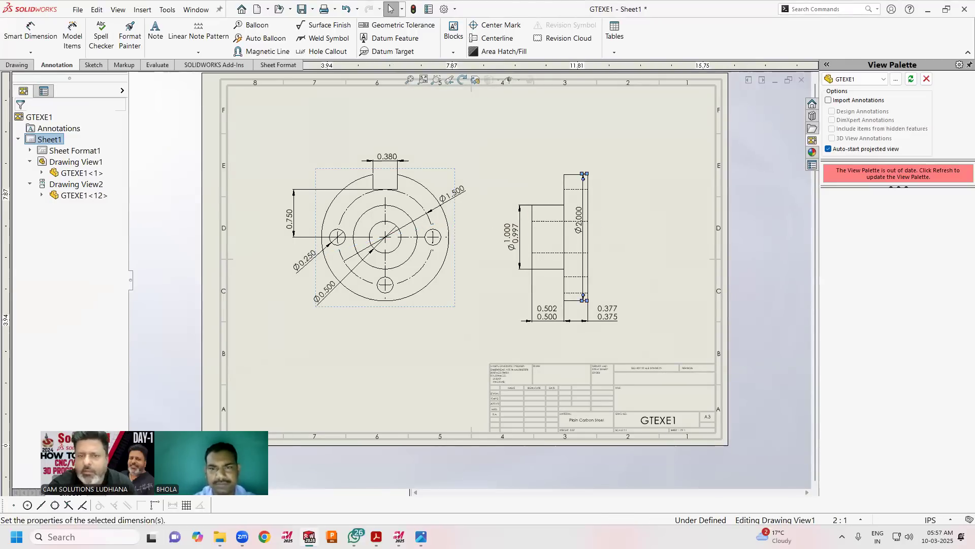
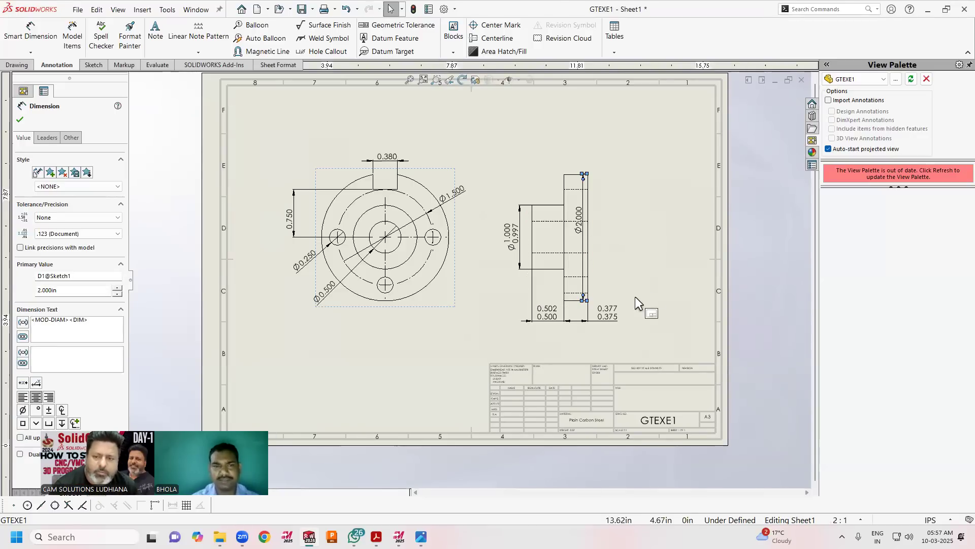
Place the flange's outer diameter dimension clear of the side view, beyond the flange face, and compare it with exe1.png
scroll(635, 296, "down", 2)
left_click_drag(551, 213, 598, 232)
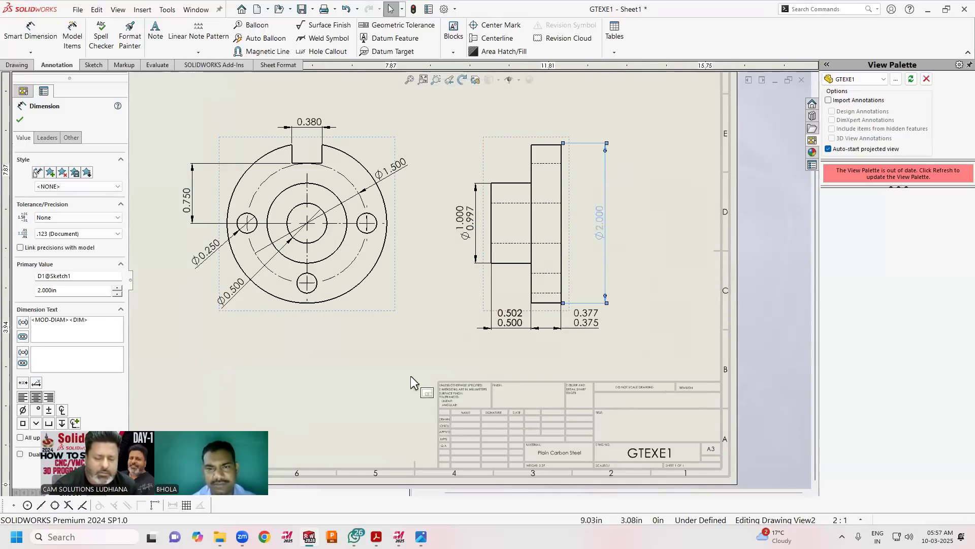
left_click(420, 537)
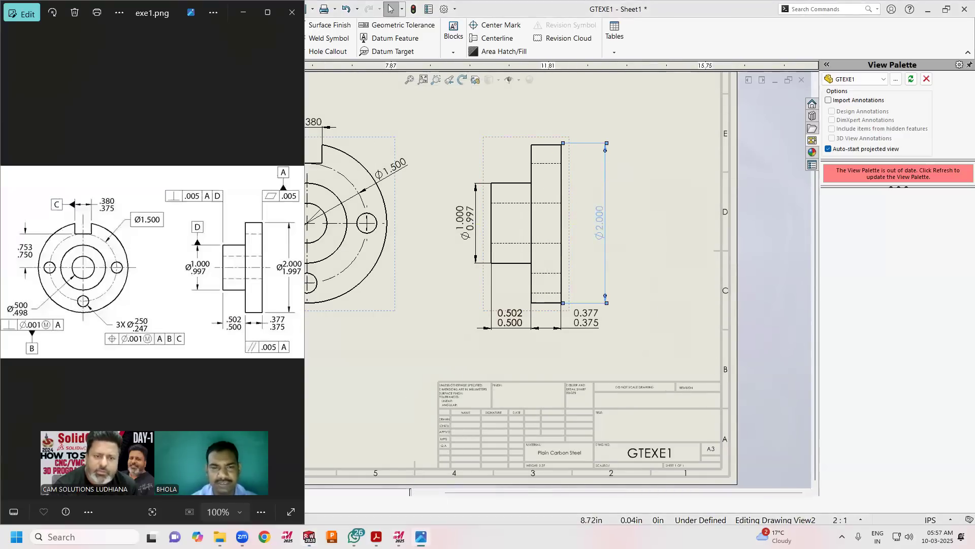
left_click(421, 537)
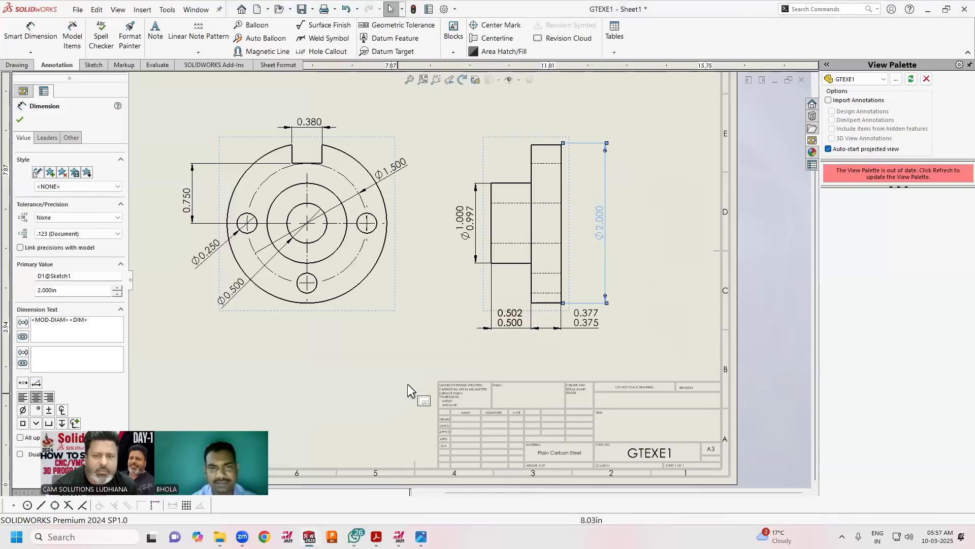
Set the flange outer diameter dimension's tolerance to Limit with a minus value of 0.003 in
left_click(88, 218)
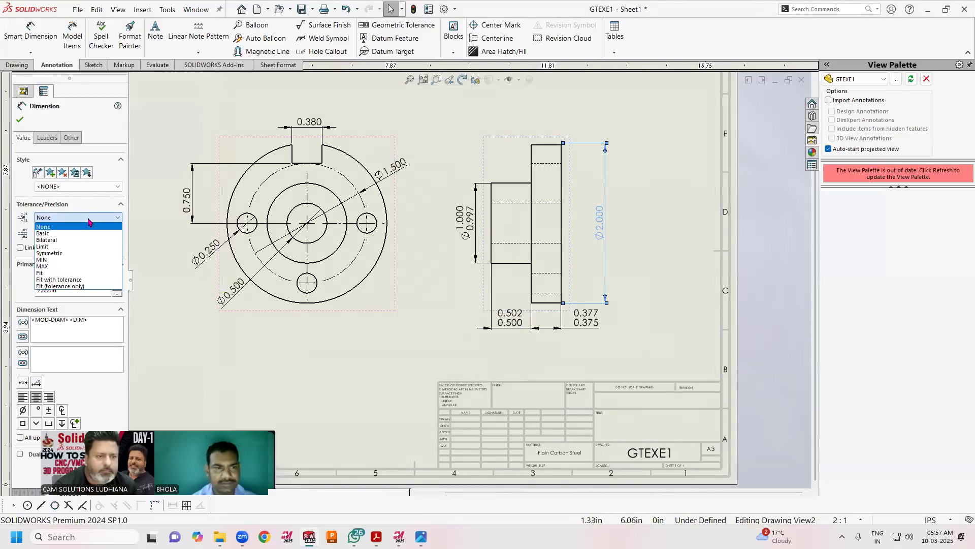
left_click(82, 247)
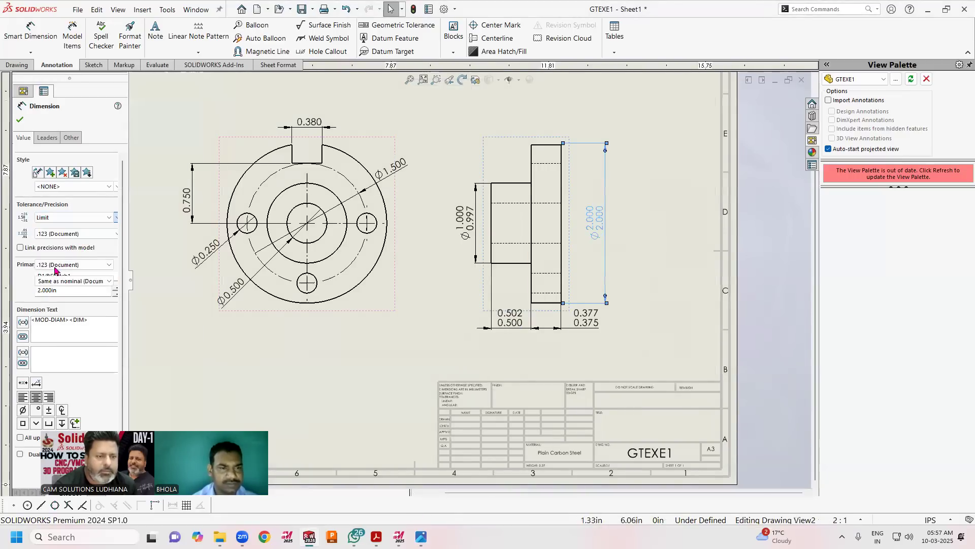
left_click(52, 249)
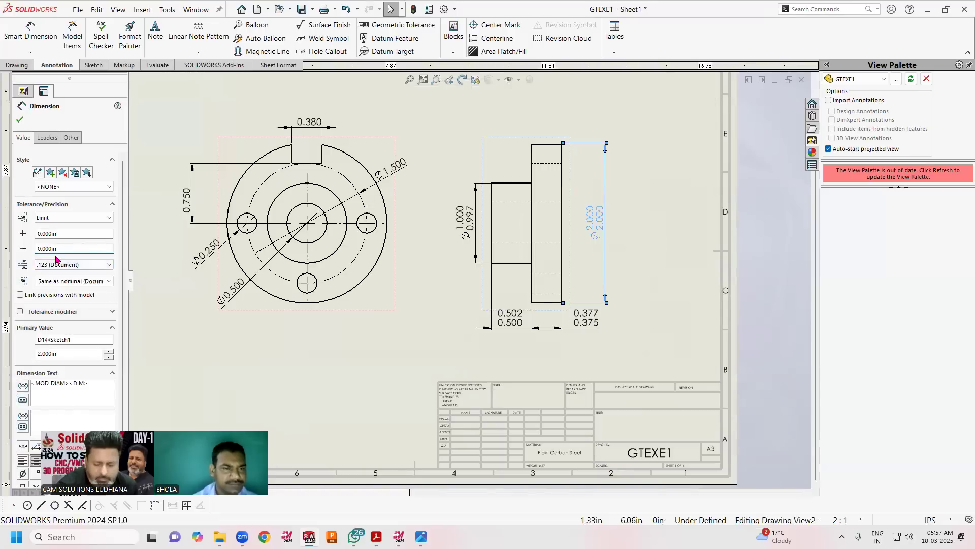
key("Return")
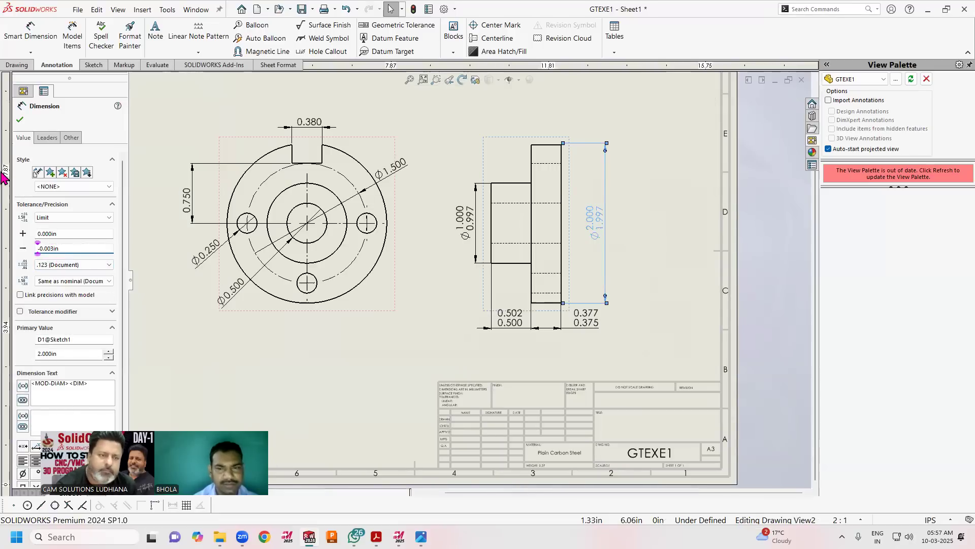
left_click(20, 119)
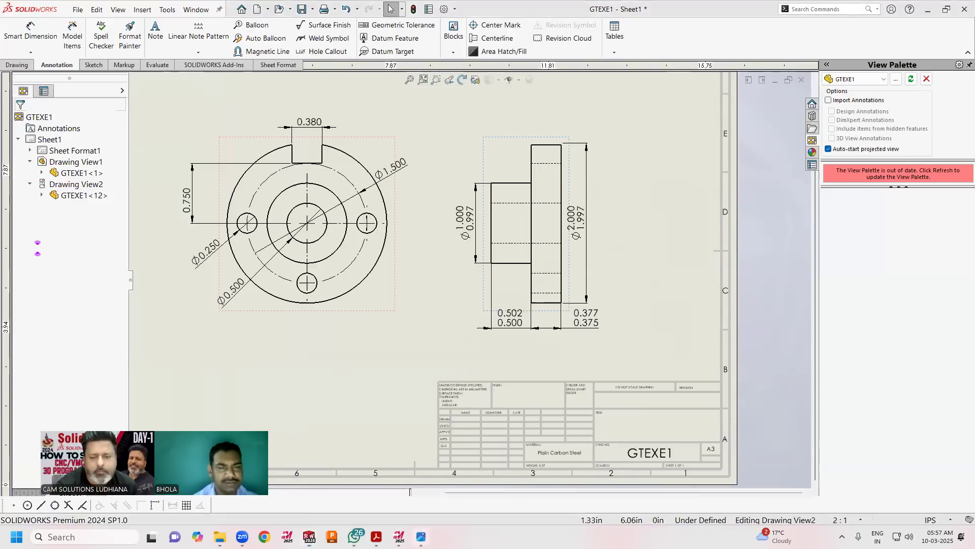
Check the slot width limits in exe1.png and set that dimension's tolerance to Limit with a minus value of 0.005 in
key("alt+Tab")
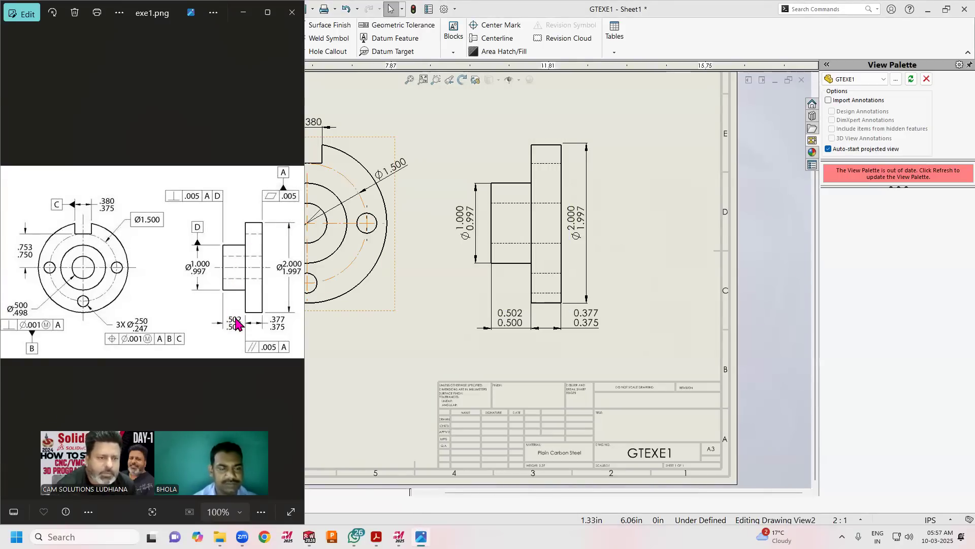
scroll(695, 287, "up", 3)
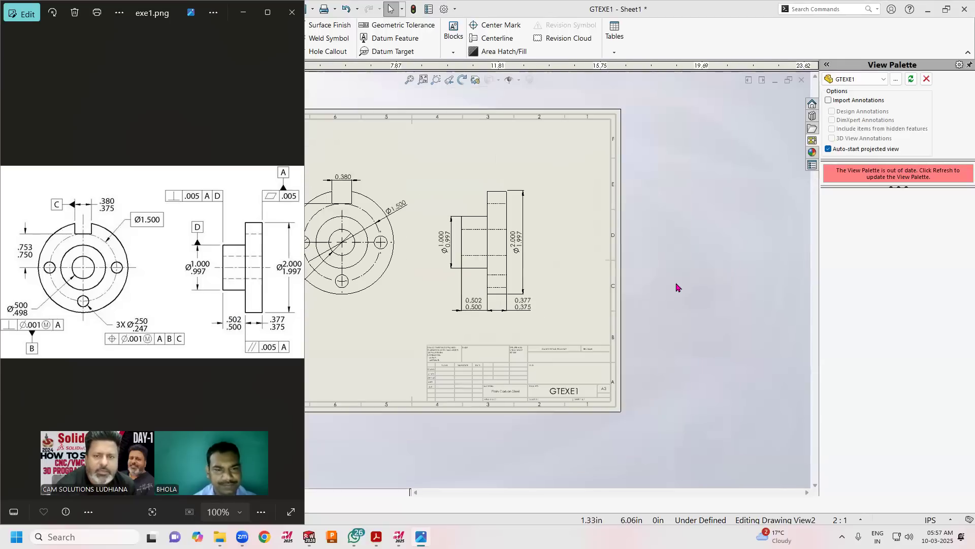
scroll(676, 287, "up", 2)
scroll(399, 264, "down", 6)
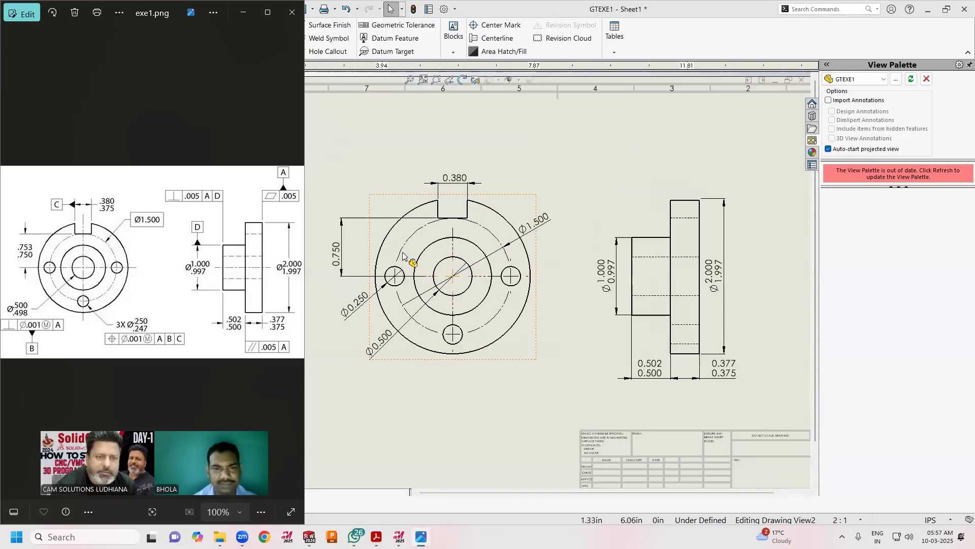
scroll(402, 256, "down", 1)
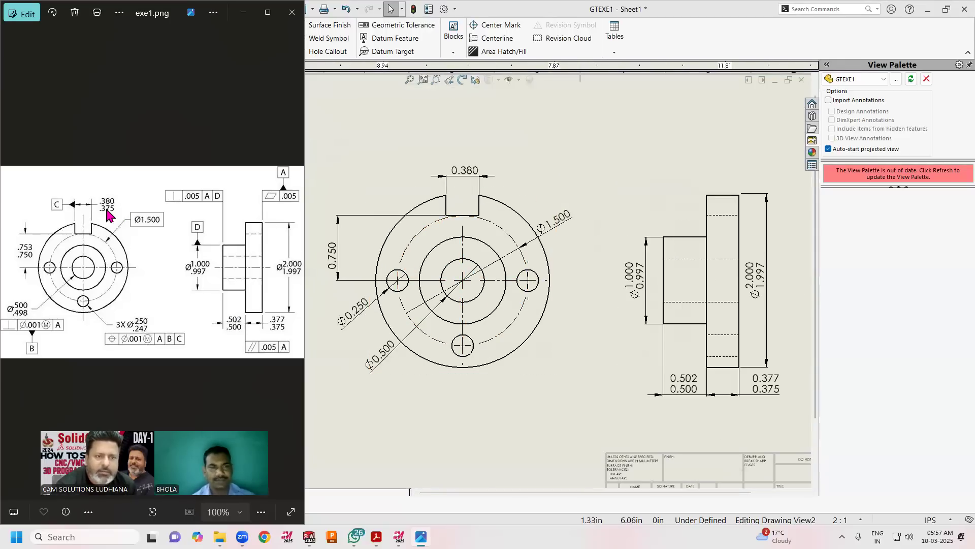
left_click(465, 171)
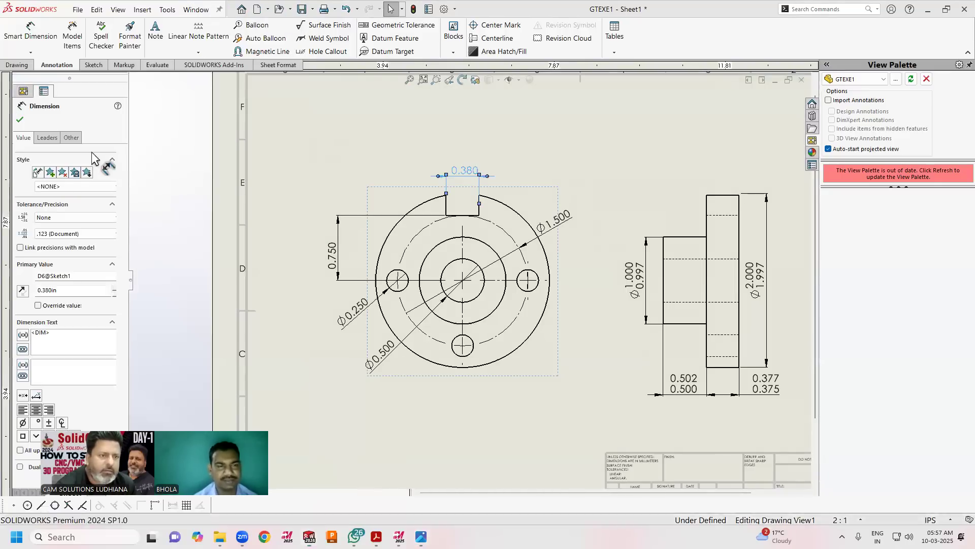
left_click(75, 217)
left_click(70, 246)
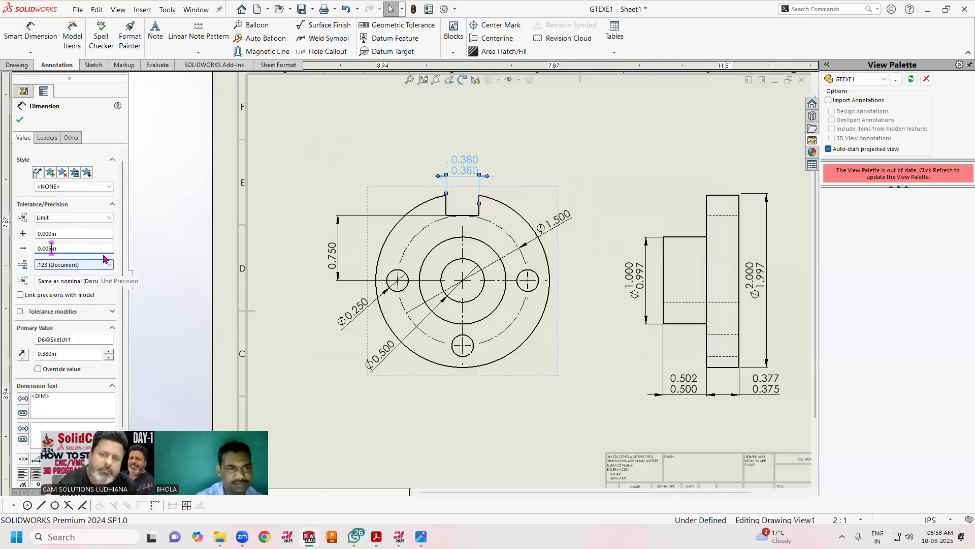
left_click(87, 233)
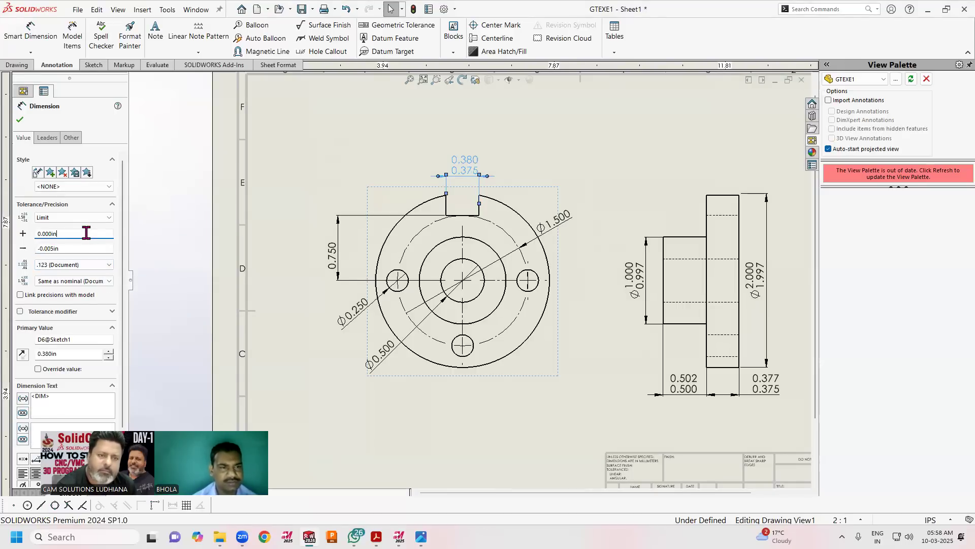
left_click(19, 120)
left_click(292, 307)
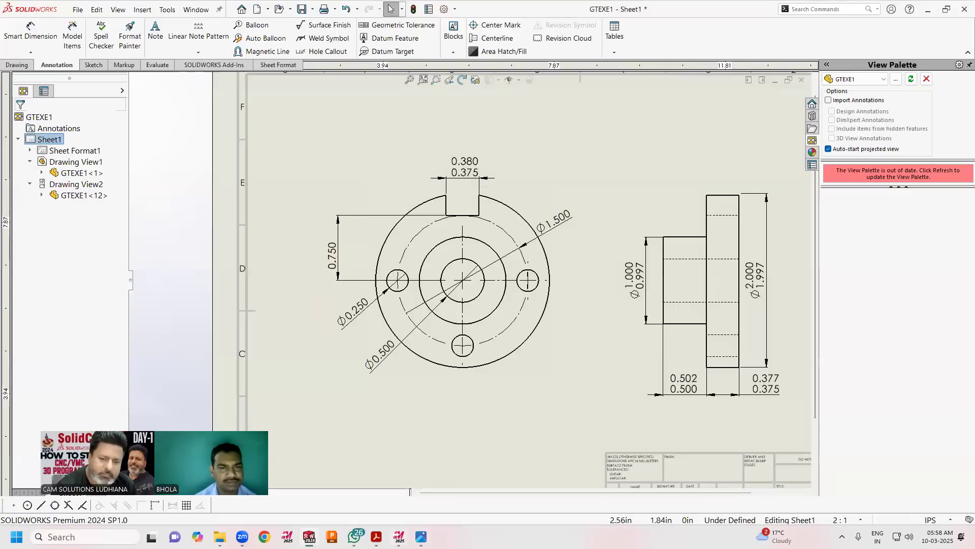
Check exe1.png and set the tolerance of the slot-floor-to-center dimension to Limit with a plus value of 0.003 in
left_click(421, 536)
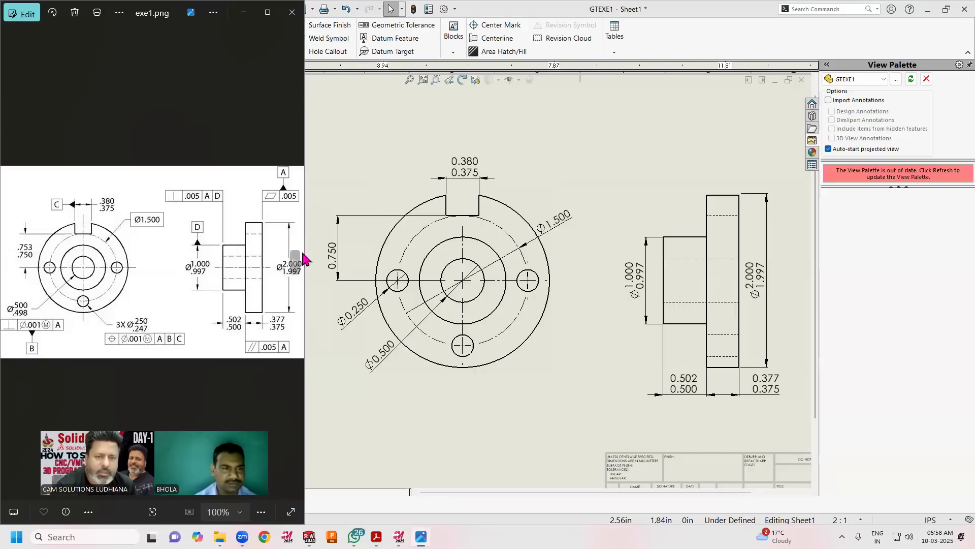
left_click(334, 254)
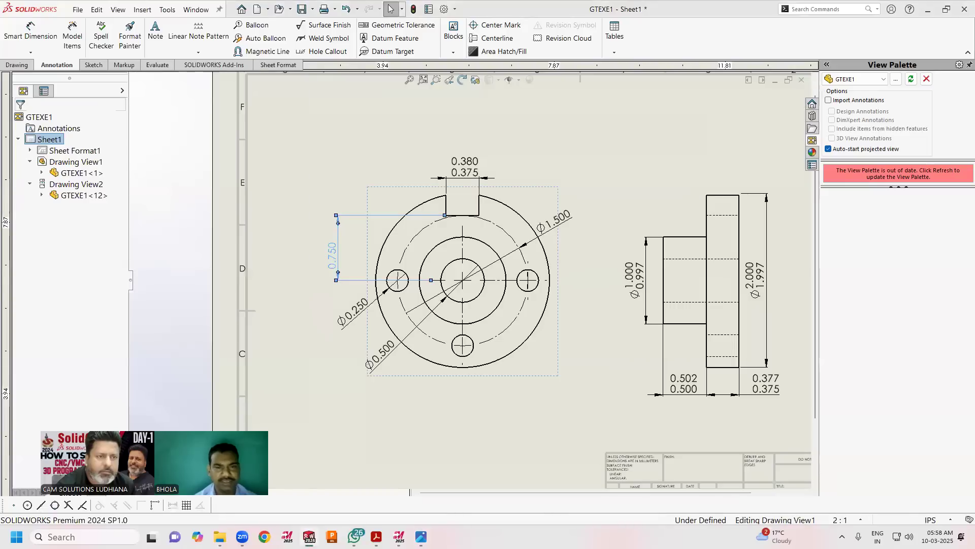
left_click(66, 218)
left_click(69, 247)
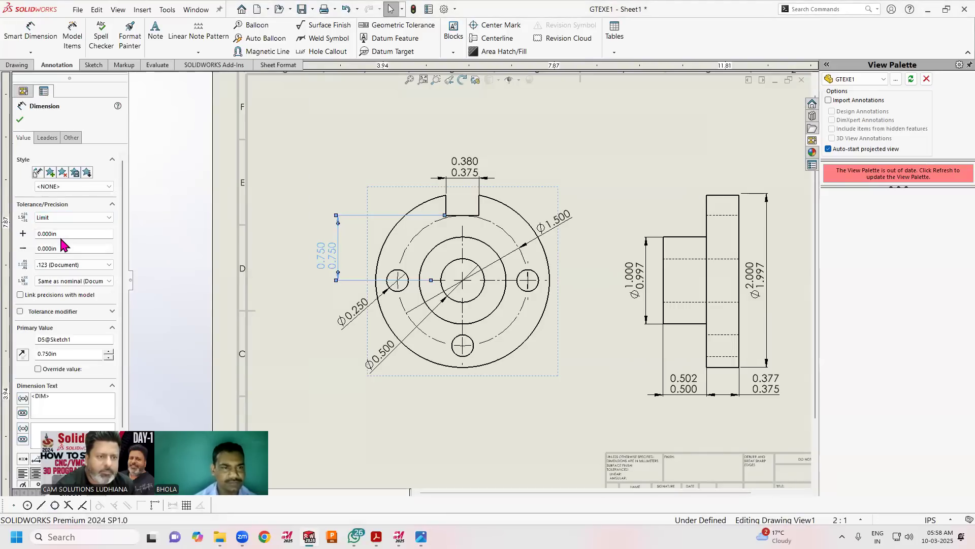
left_click(53, 234)
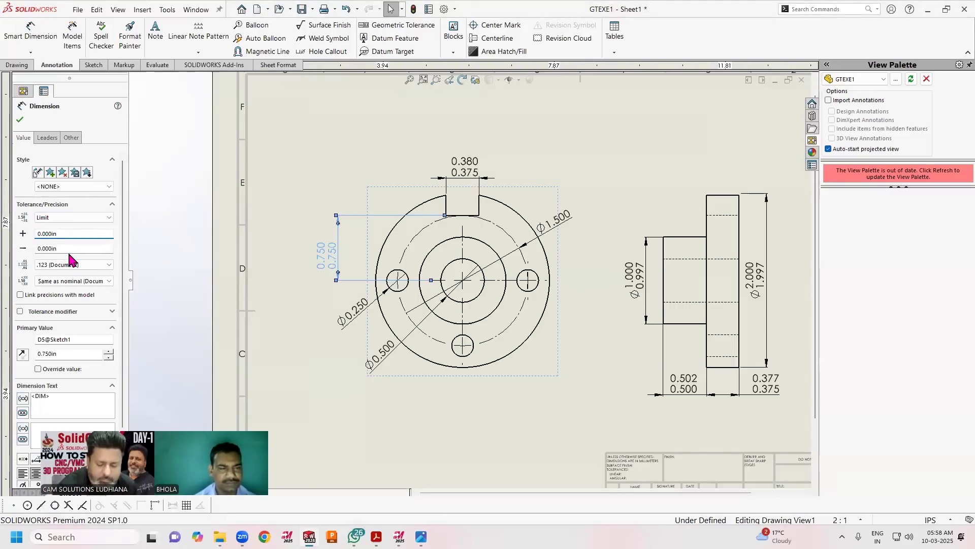
key("BackSpace")
type("3")
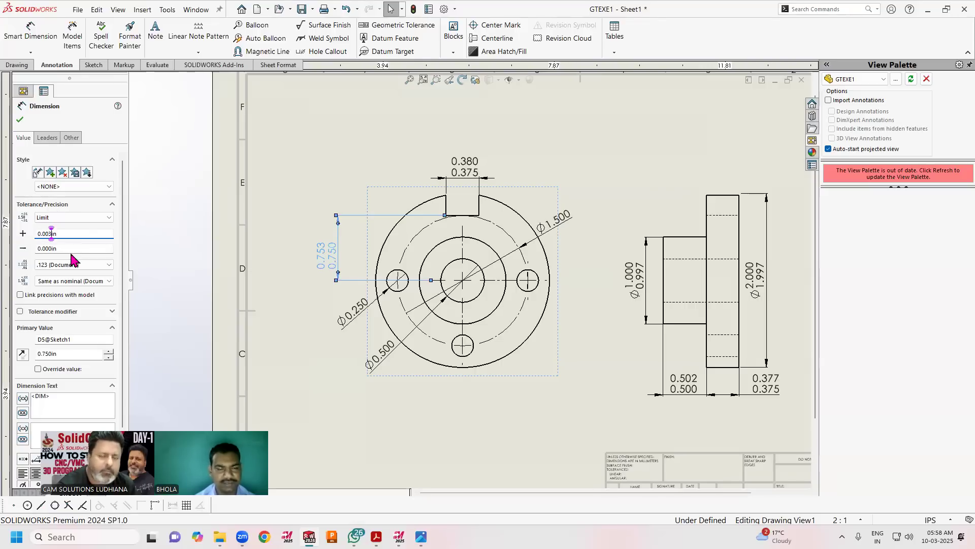
left_click(19, 119)
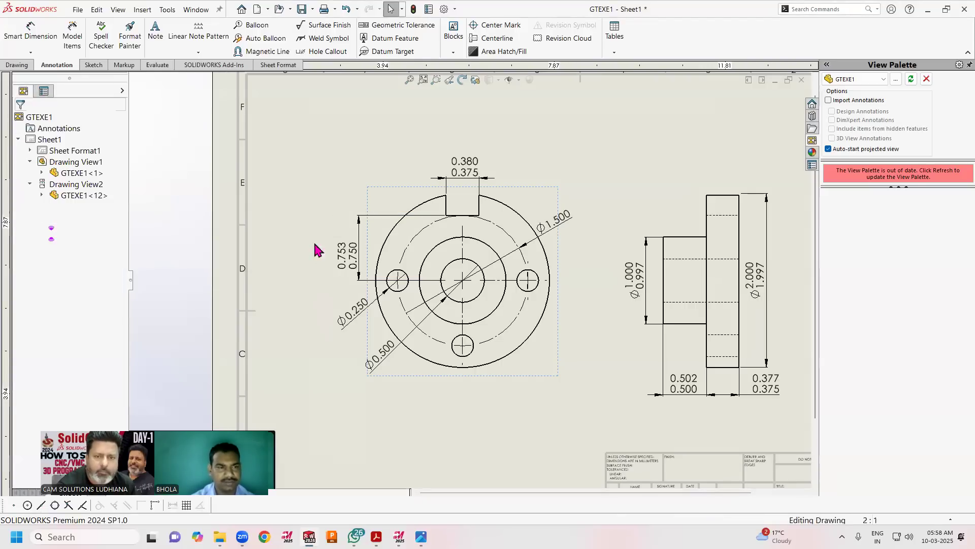
mouse_move(351, 261)
left_mouse_down()
mouse_move(349, 248)
mouse_move(349, 257)
left_mouse_up()
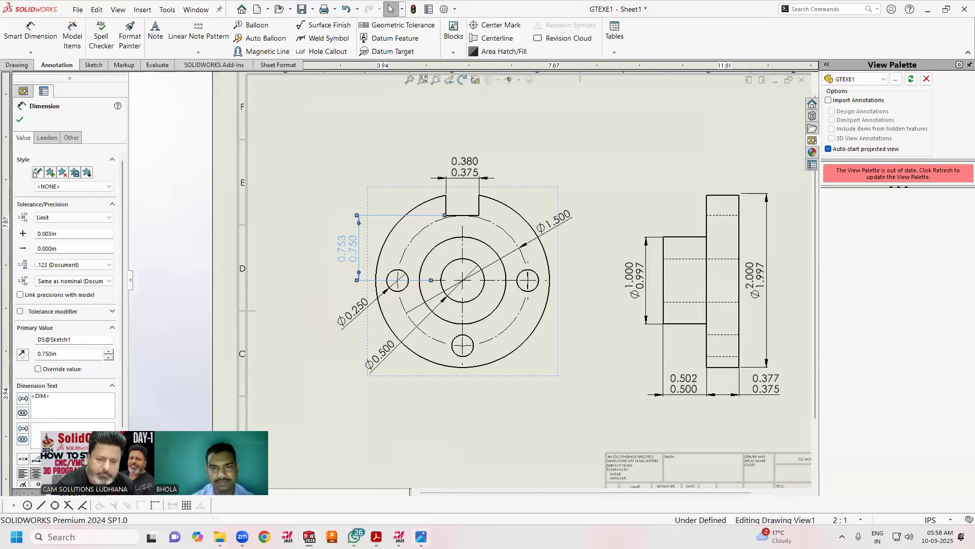
Check exe1.png and set the center bore diameter's tolerance to Limit with a minus value of 0.002 in
key("alt+Tab")
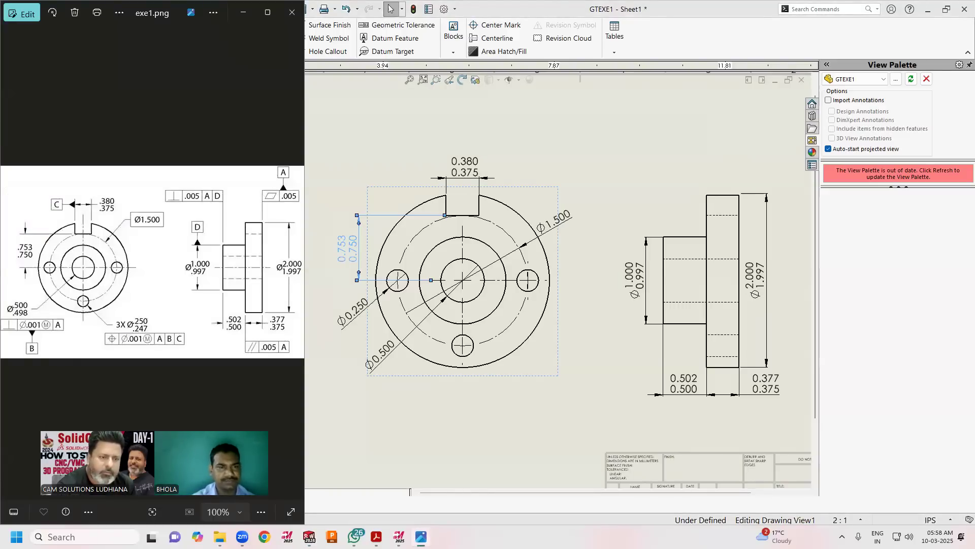
key("alt+Tab")
left_click(381, 356)
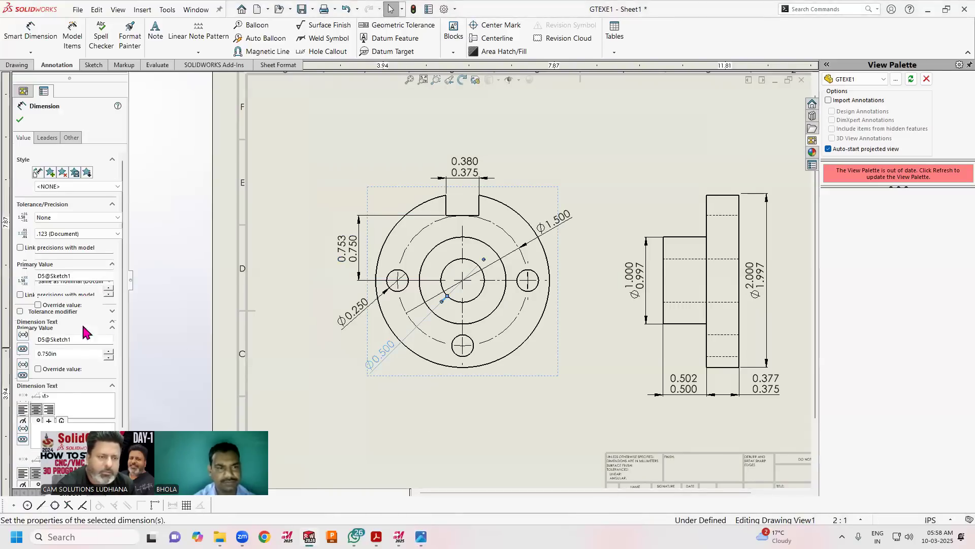
left_click(70, 218)
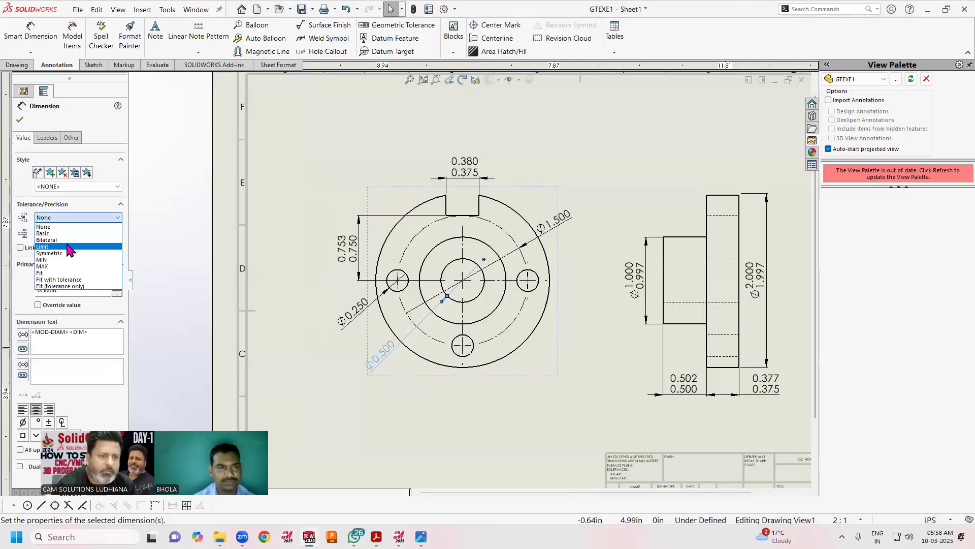
left_click(70, 247)
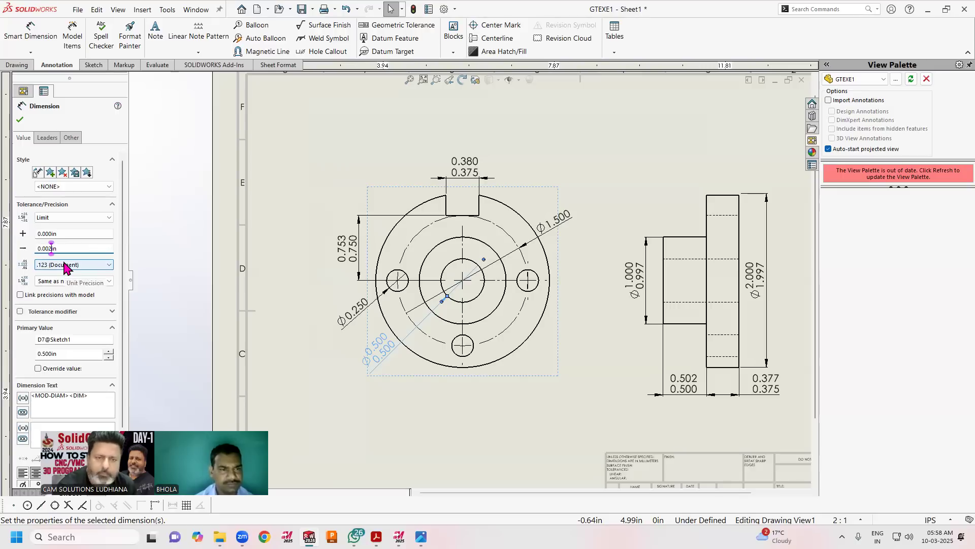
key("Return")
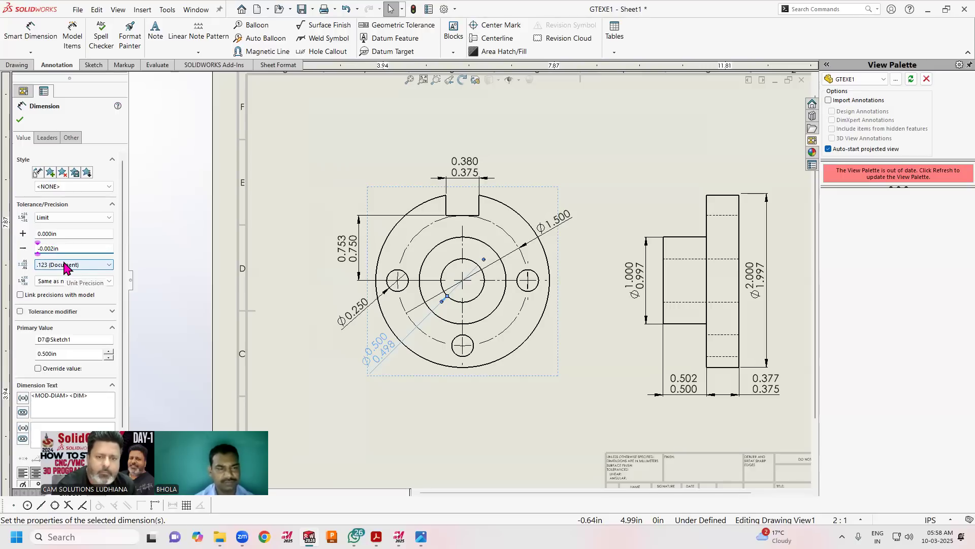
left_click(19, 120)
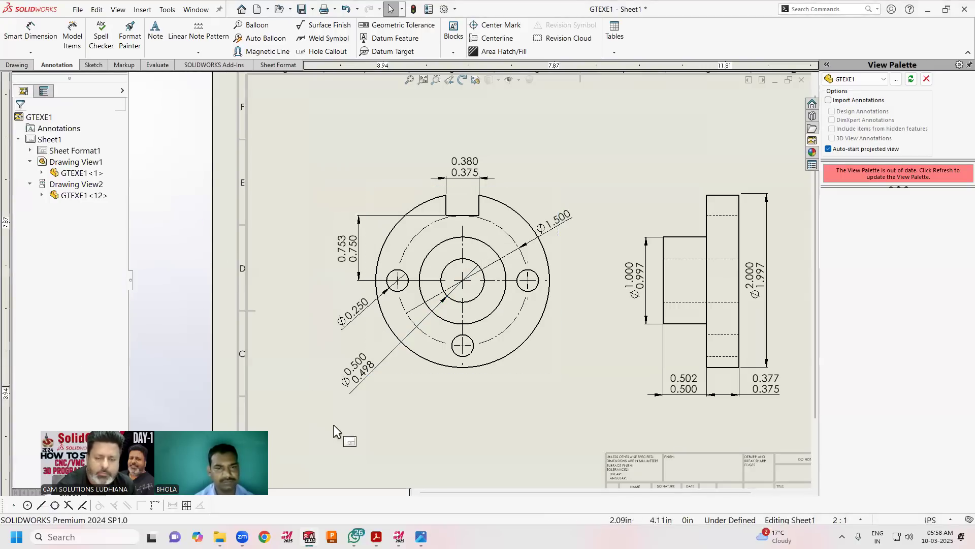
Check the small hole callout in exe1.png and move the small hole's diameter dimension farther out from the front view
left_click(421, 536)
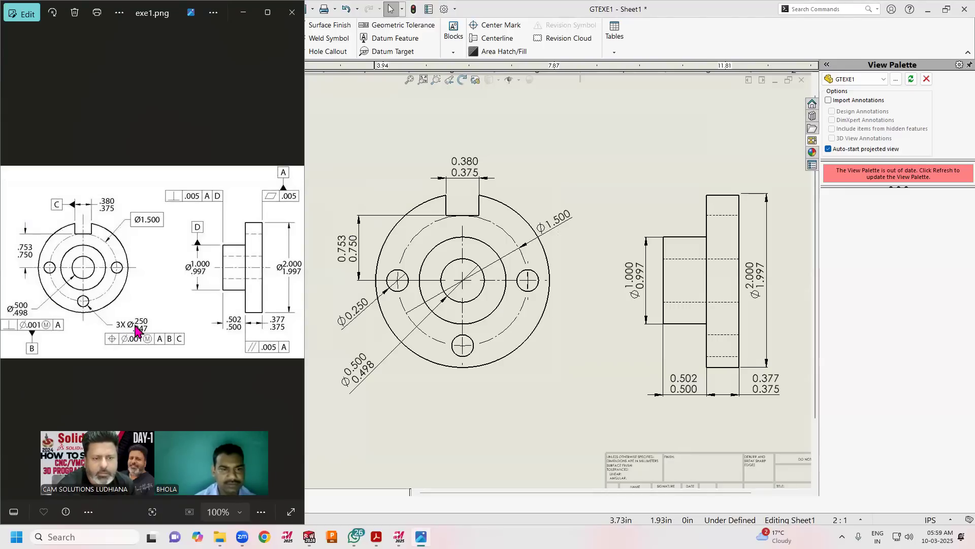
left_click(406, 413)
mouse_move(353, 306)
left_mouse_down()
mouse_move(480, 398)
mouse_move(475, 366)
mouse_move(325, 337)
left_mouse_up()
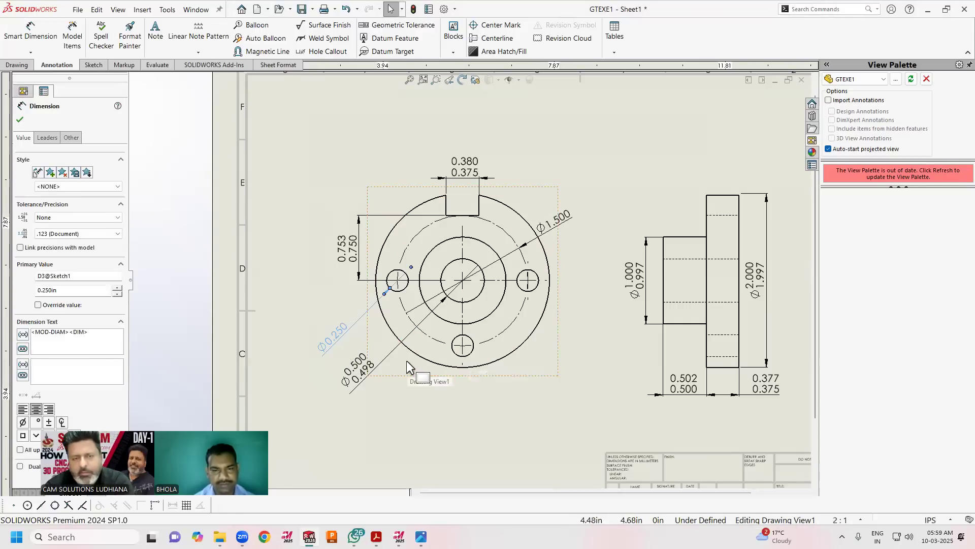
left_click(289, 291)
Open the GTEXE1 part from the front view and edit Sketch1 of Boss-Extrude1
left_click(501, 360)
left_click(521, 333)
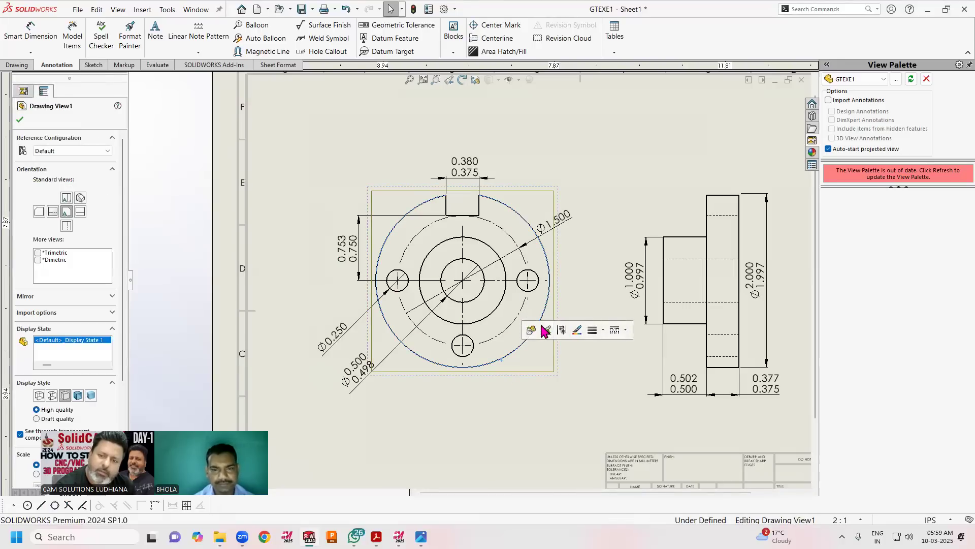
left_click(546, 332)
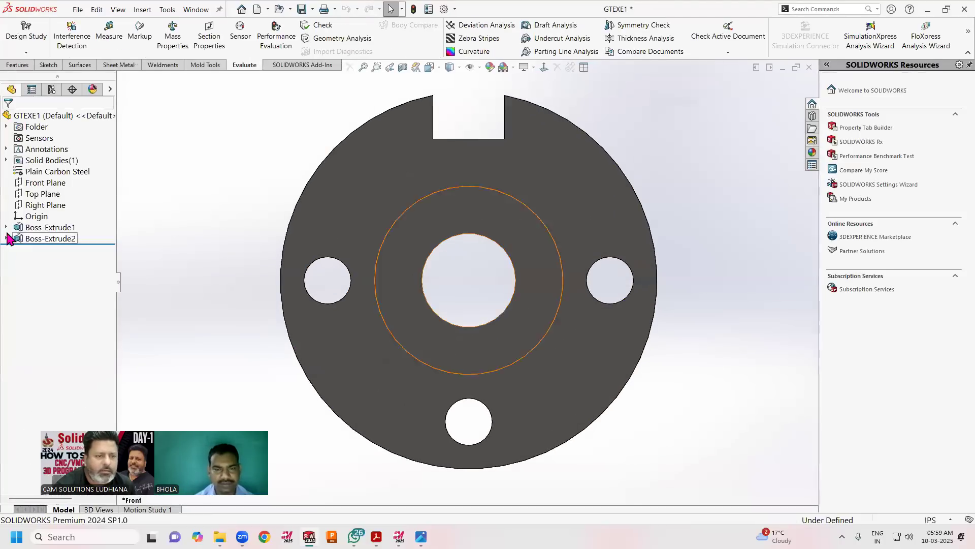
left_click(6, 227)
left_click(49, 239)
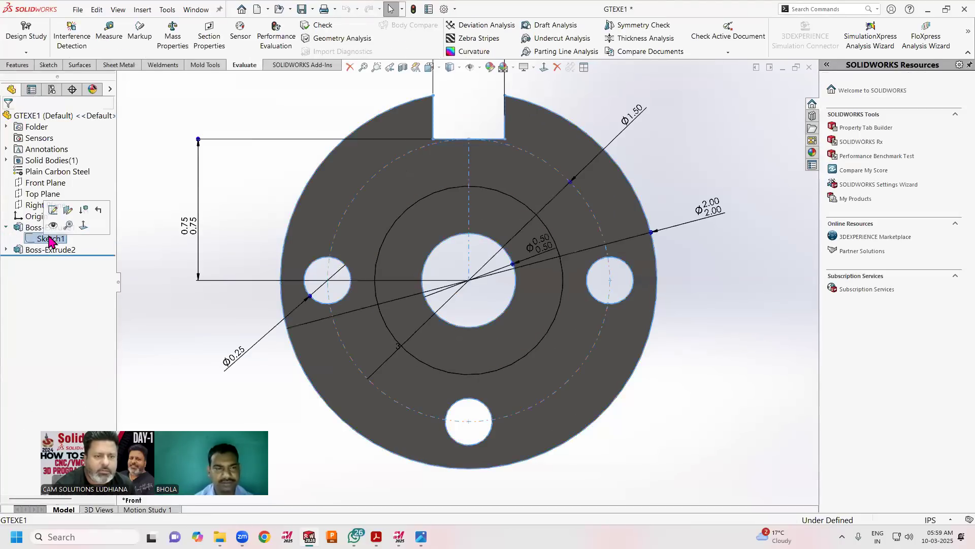
left_click(59, 211)
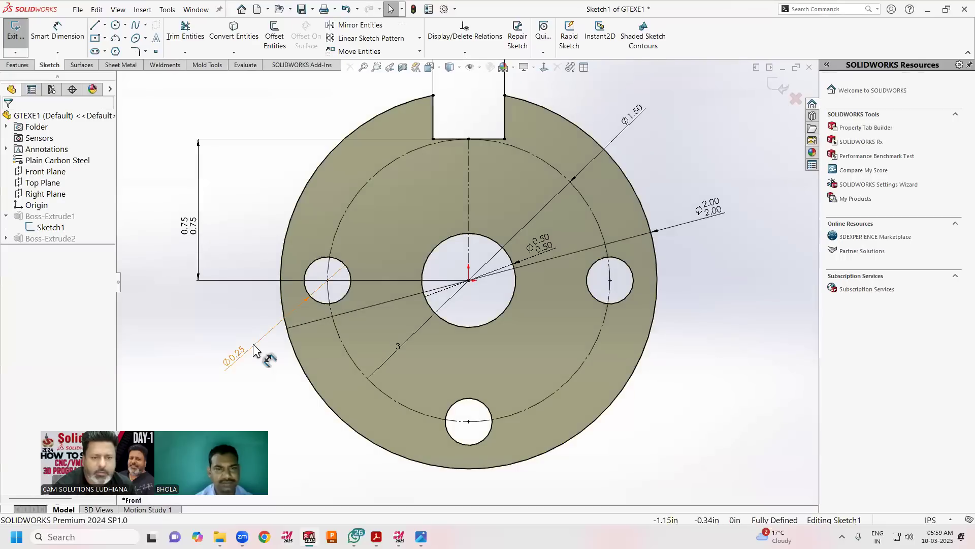
Delete the left small hole's diameter dimension, dimension the bottom small hole's diameter as 0.25 in instead, and exit the sketch
left_click(233, 356)
key("Delete")
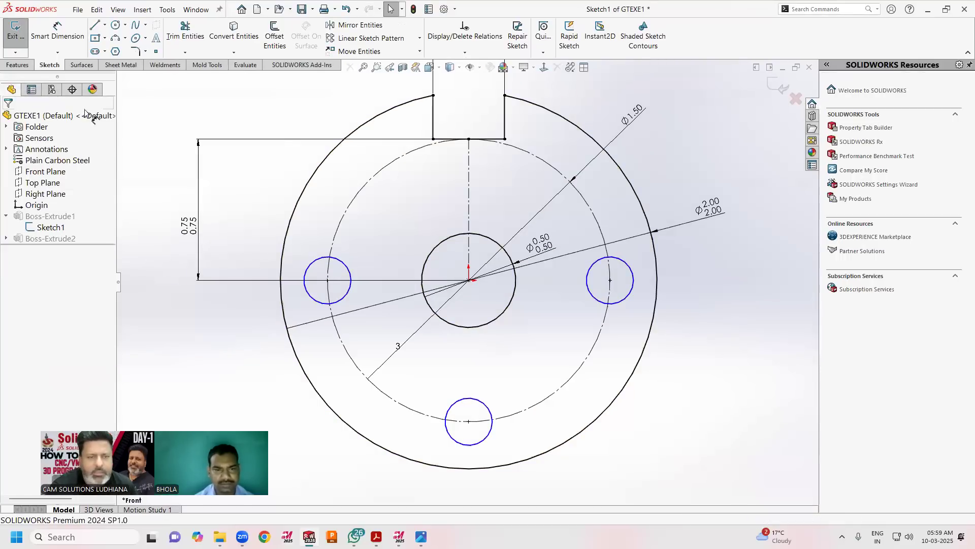
left_click(50, 45)
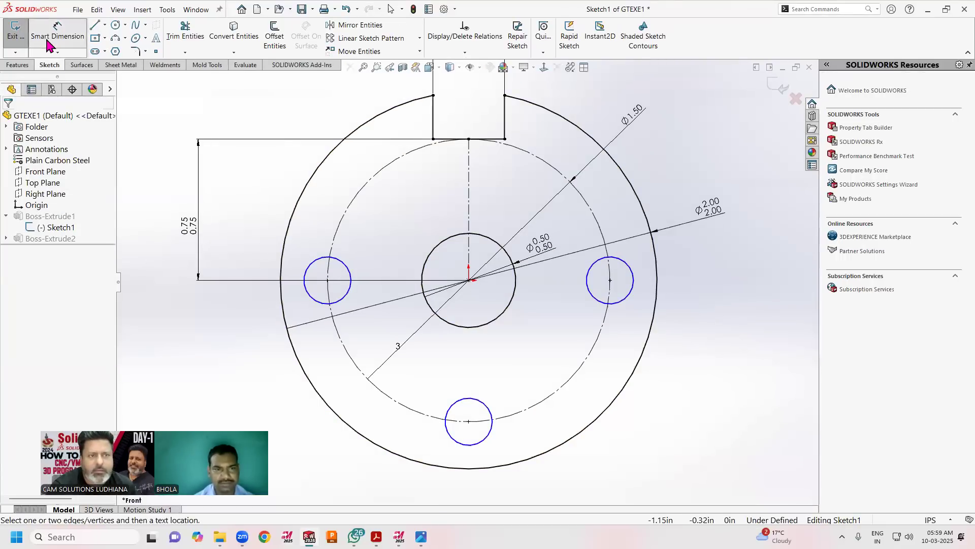
left_click(487, 443)
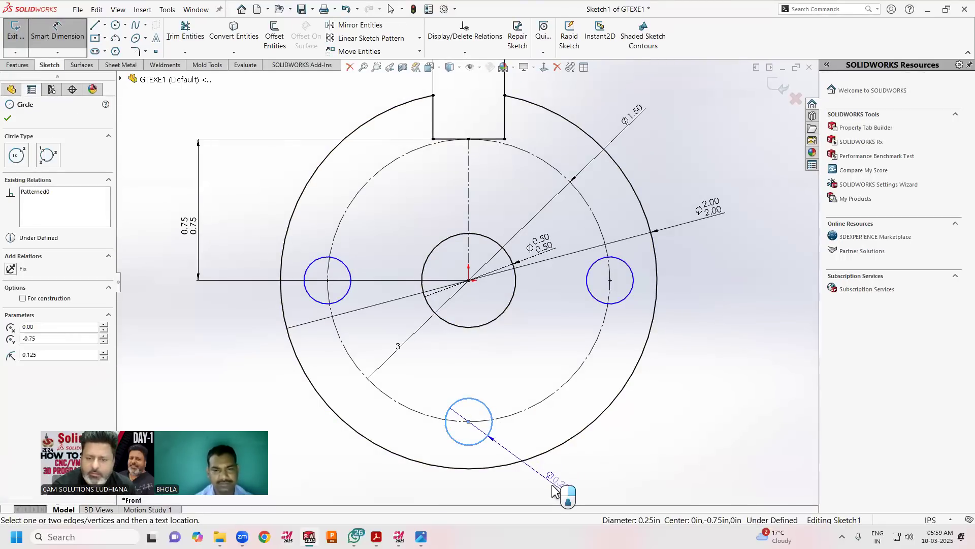
left_click(462, 440)
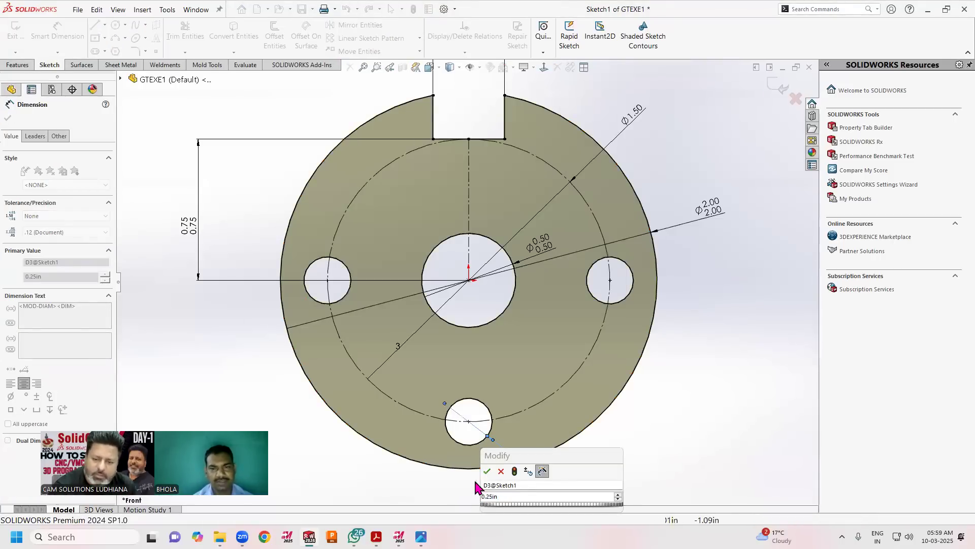
left_click(487, 470)
left_click(773, 90)
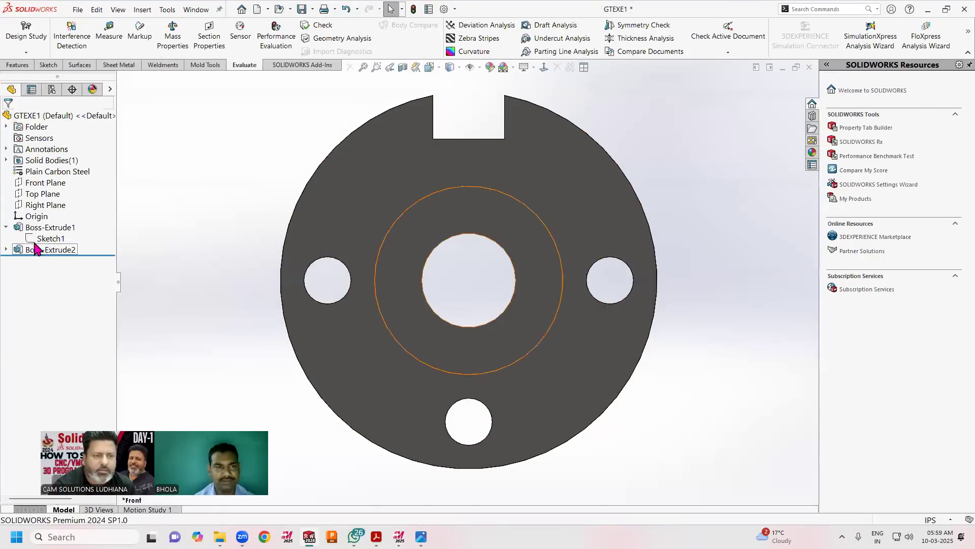
Reopen Sketch1, check the small hole callout in exe1.png, and open the tolerance type choices for the bottom hole's diameter dimension
left_click(50, 238)
left_click(48, 210)
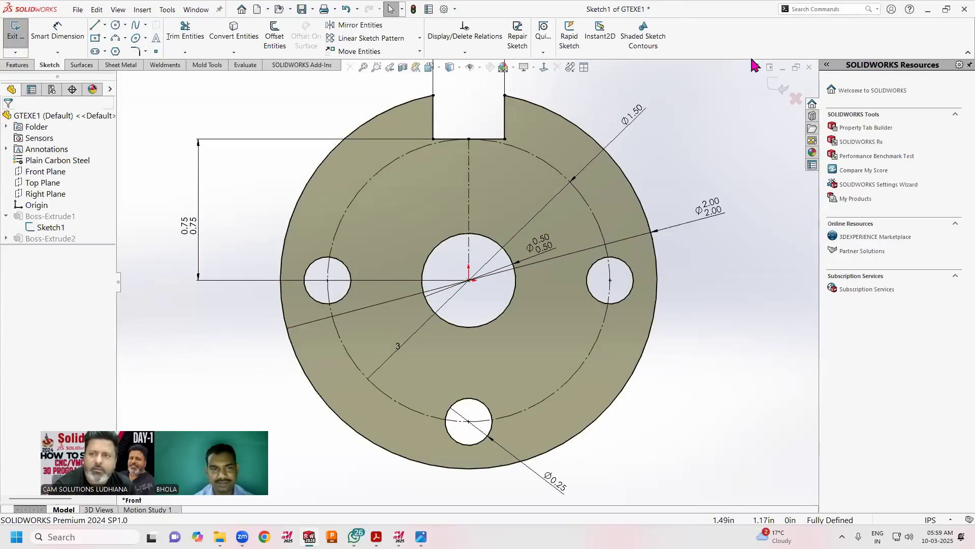
left_click(565, 492)
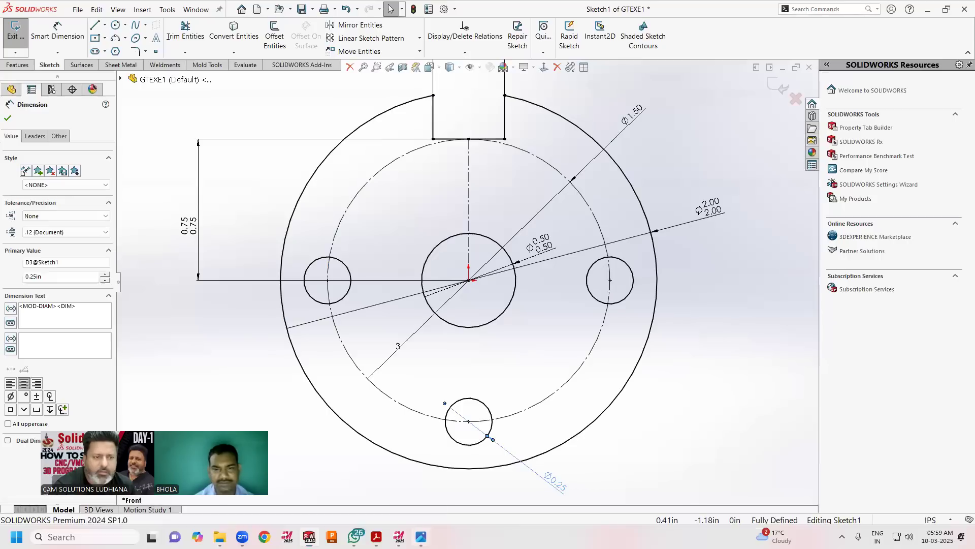
left_click(421, 536)
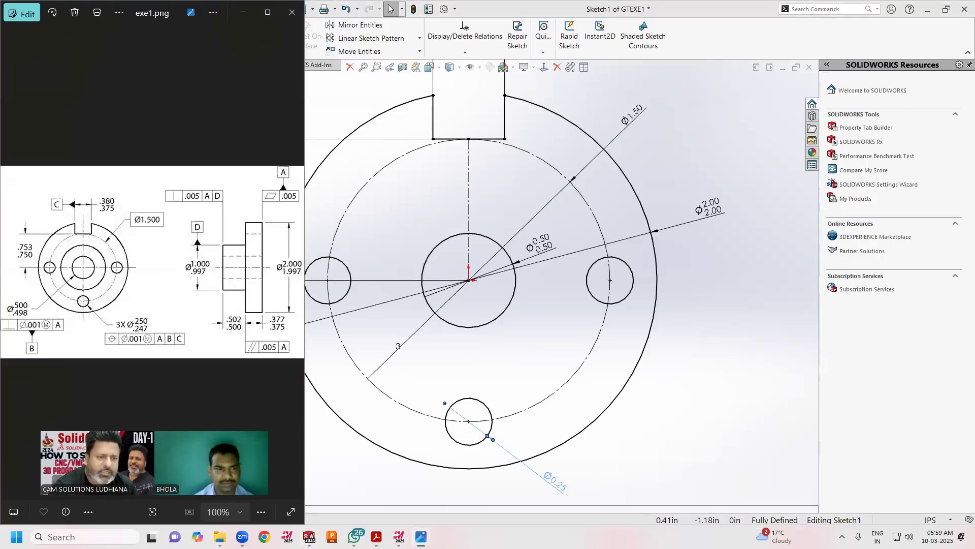
left_click(420, 536)
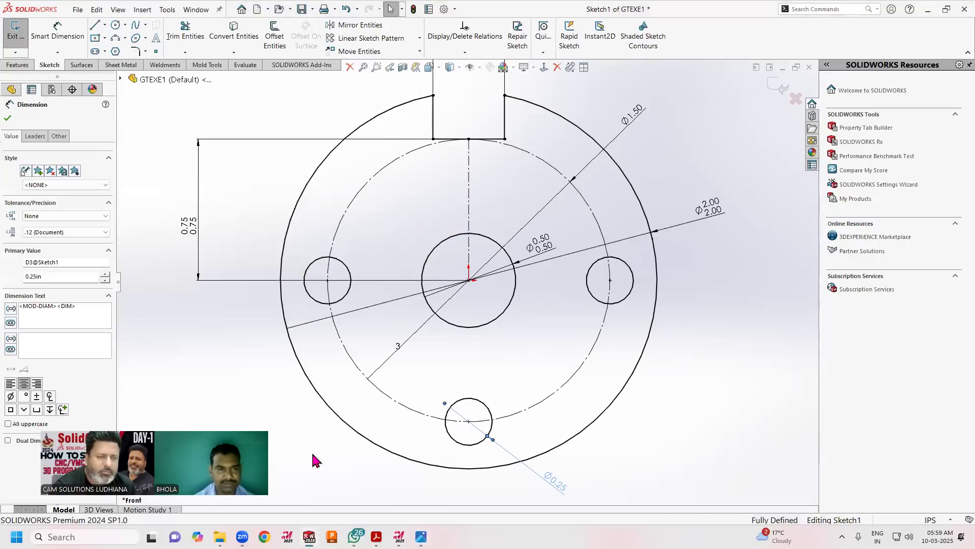
left_click(58, 218)
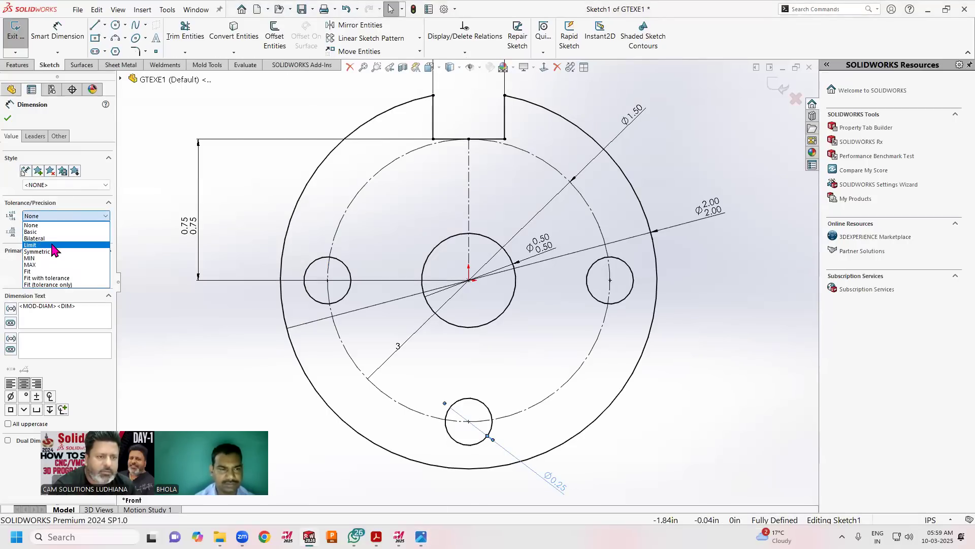
Give the small hole's 0.25 in diameter dimension a Limit tolerance with .123 precision
left_click(55, 244)
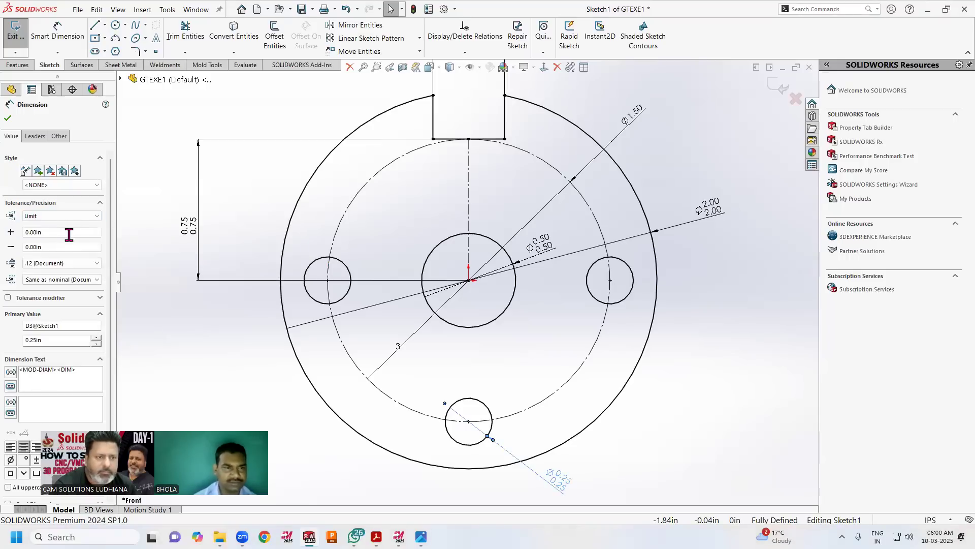
left_click(76, 263)
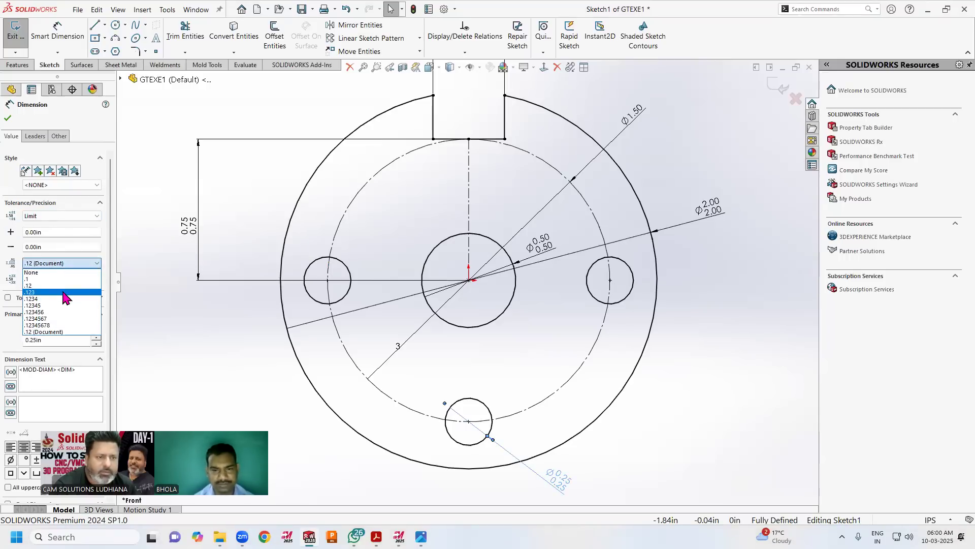
left_click(66, 295)
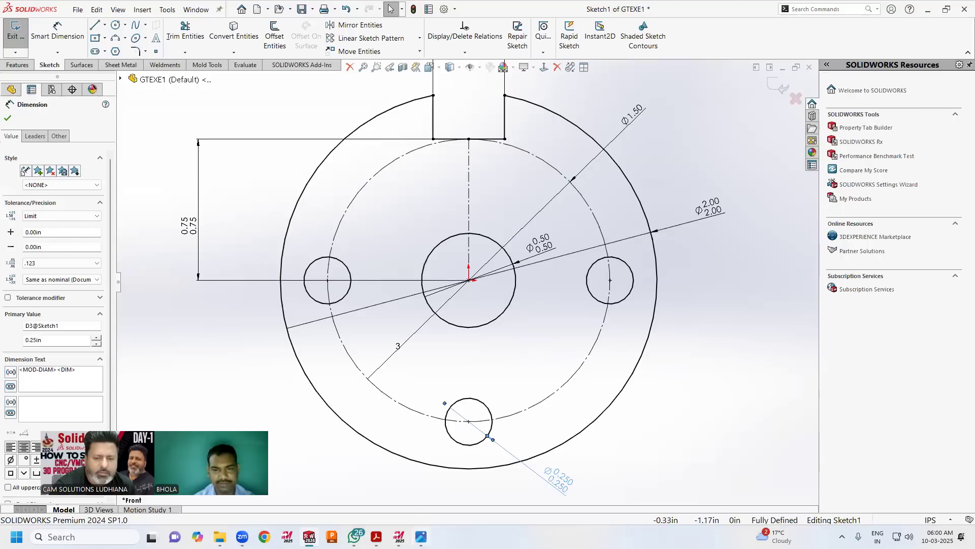
Check the reference drawing exe1.png and set the small hole diameter's minus tolerance to -0.003 in
left_click(421, 537)
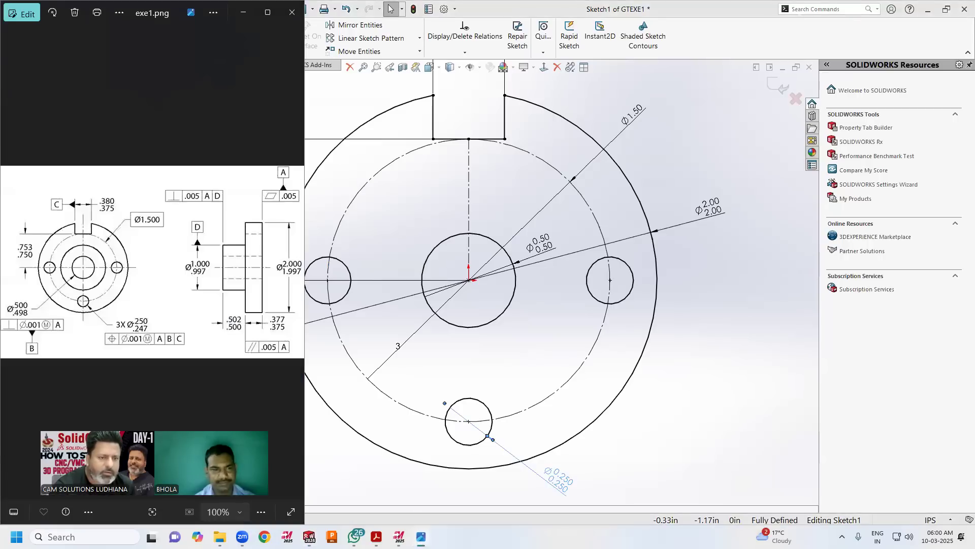
left_click(421, 537)
left_click(38, 247)
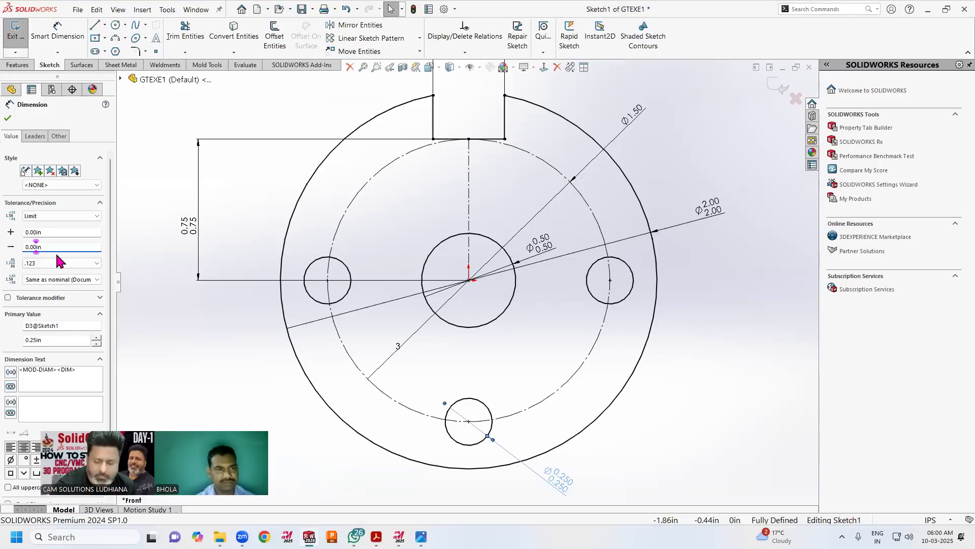
type("3")
key("Return")
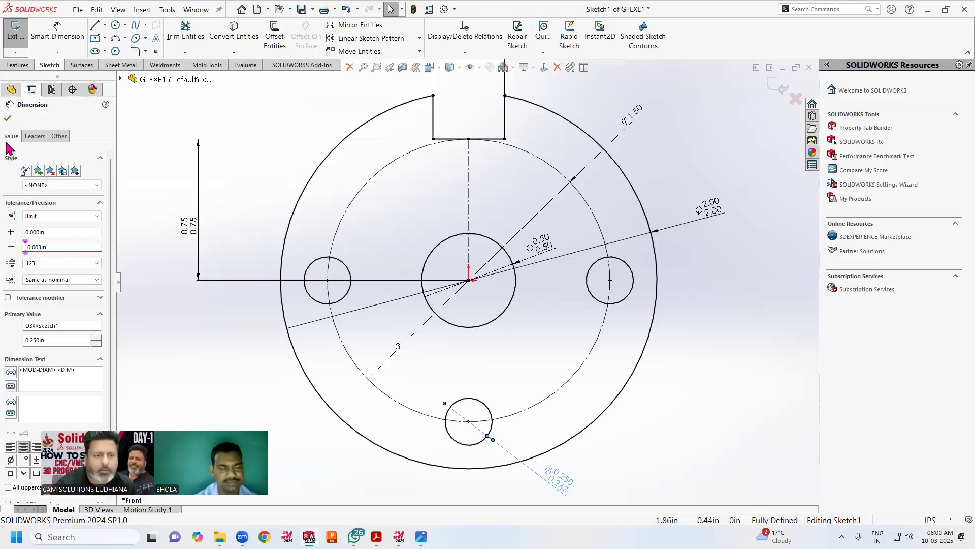
left_click(9, 120)
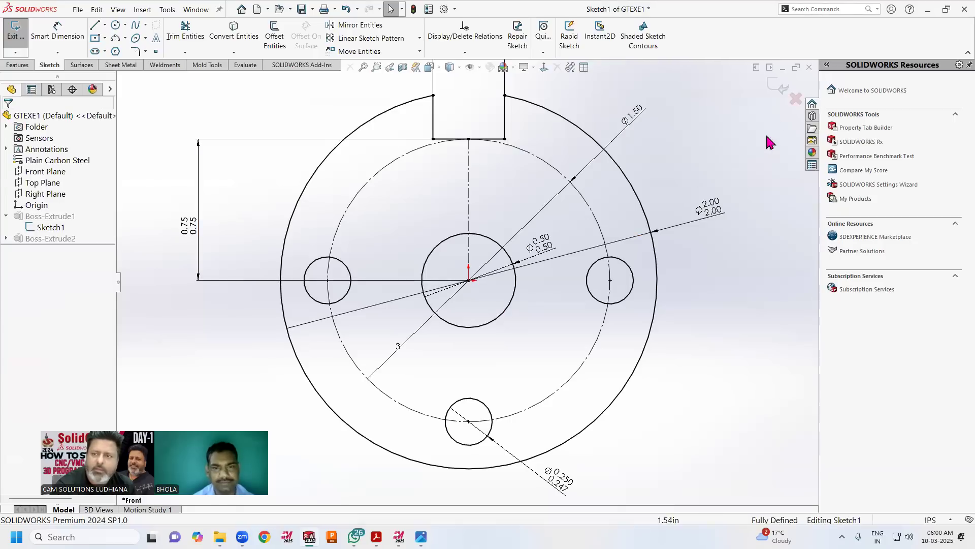
Exit the sketch and switch to the GTEXE1 - Sheet1 drawing
left_click(777, 85)
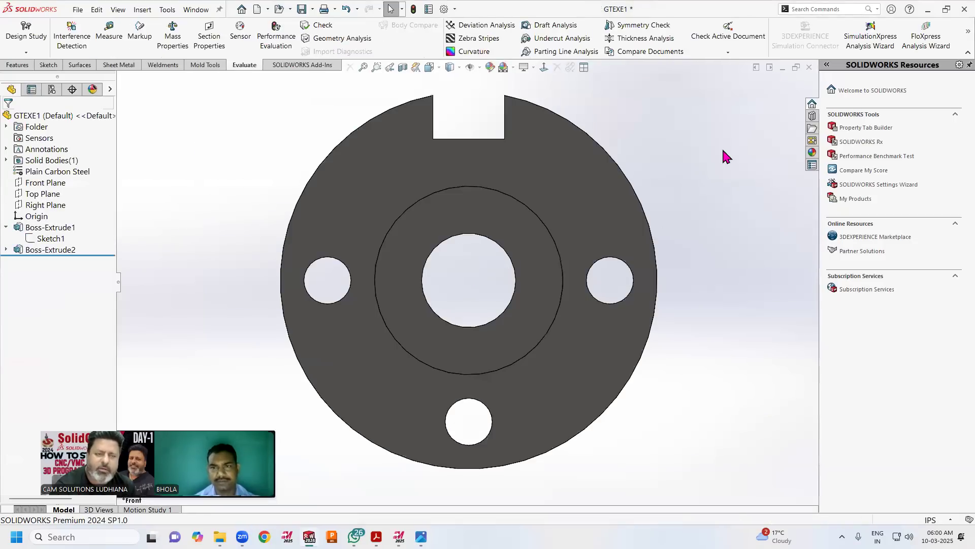
left_click(196, 9)
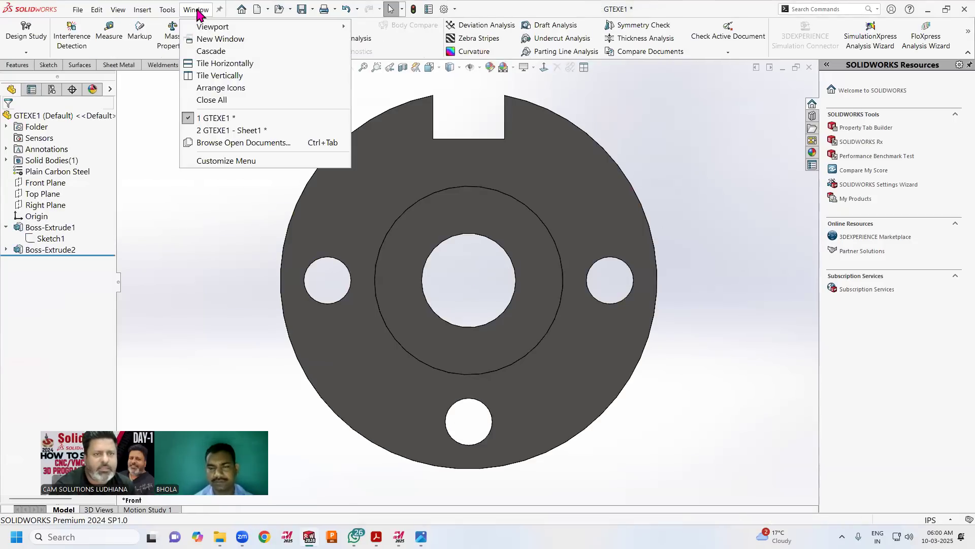
left_click(218, 130)
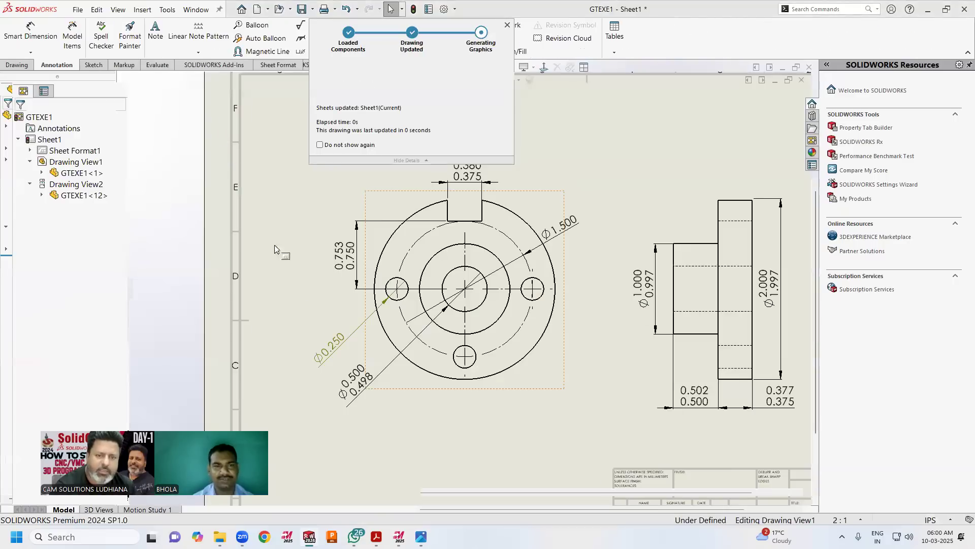
Delete the old small-hole diameter dimension, reinsert it from the model on the lower hole, and place it outside the flange
left_click(344, 332)
key("Delete")
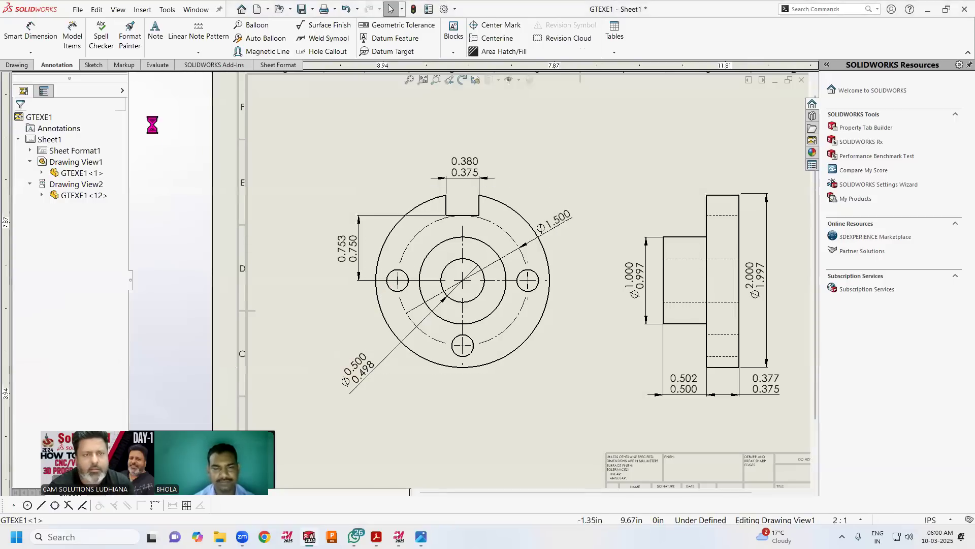
left_click(72, 44)
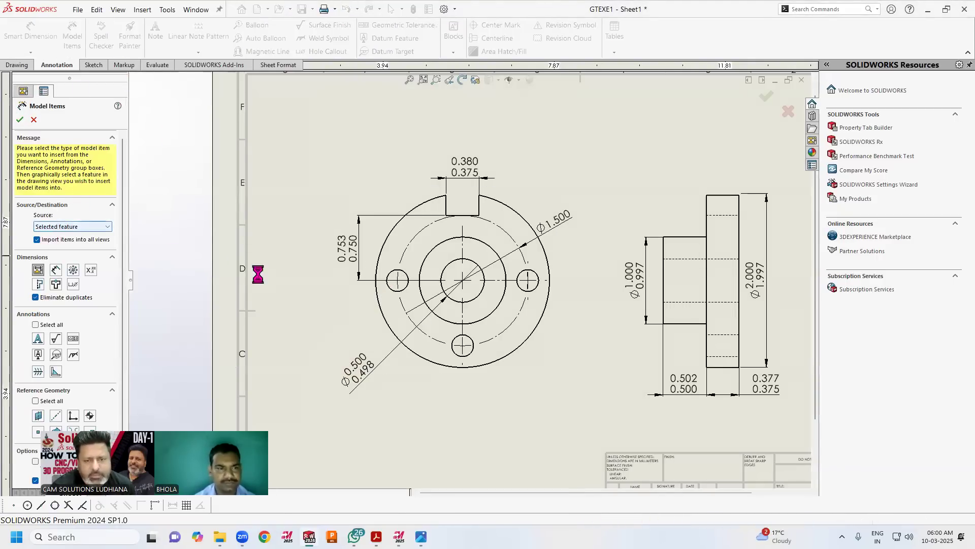
left_click(463, 358)
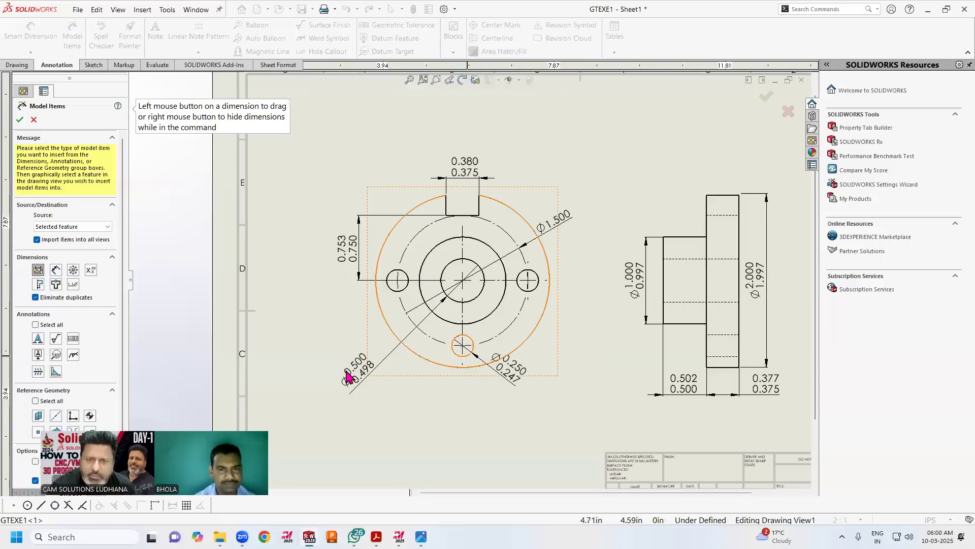
left_click(20, 120)
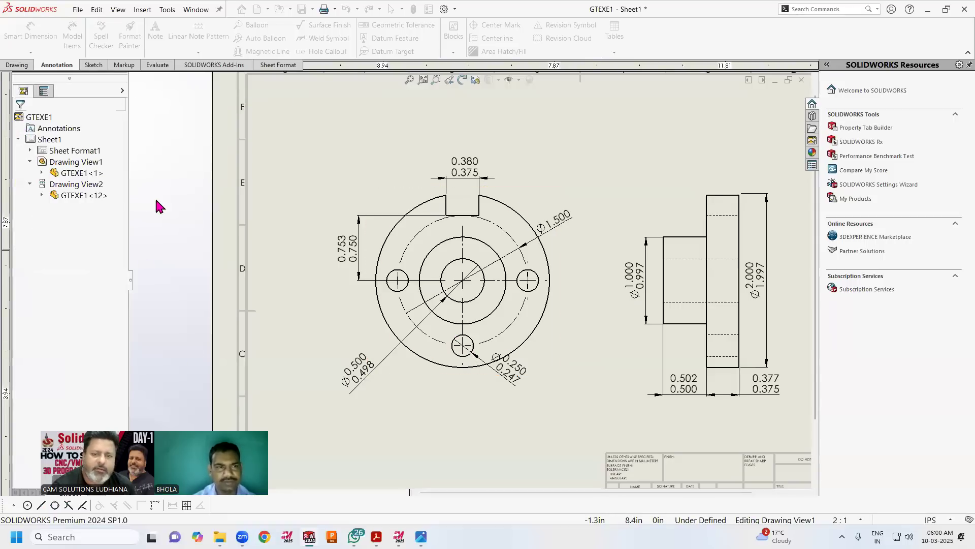
left_click_drag(513, 374, 521, 396)
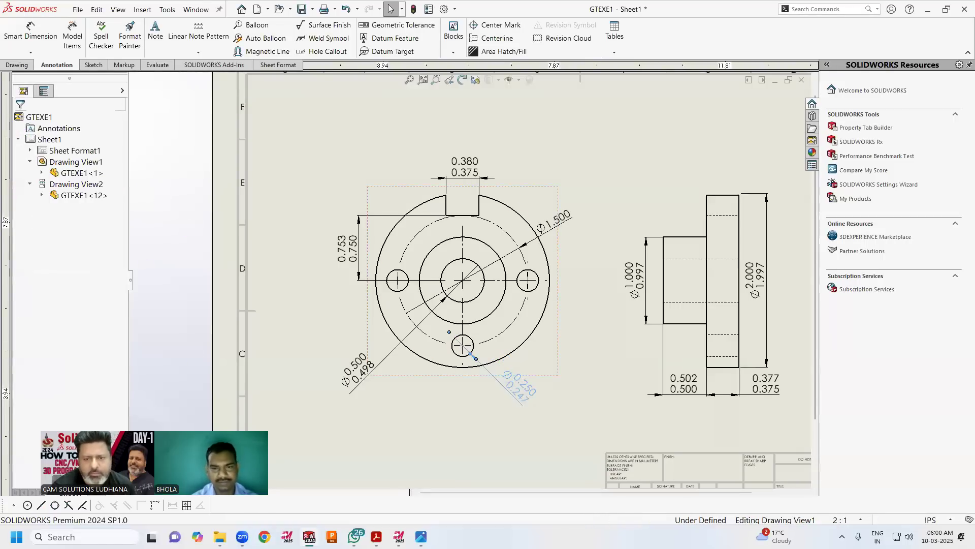
left_click(440, 404)
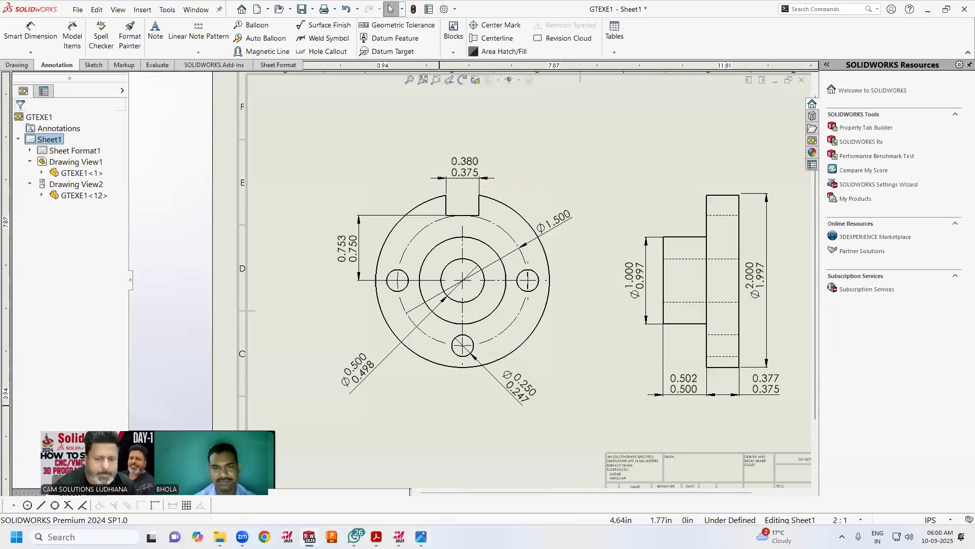
Compare with exe1.png, move the Ø1.500 bolt-circle dimension farther outside the flange, and set its tolerance type to Basic
left_click(421, 537)
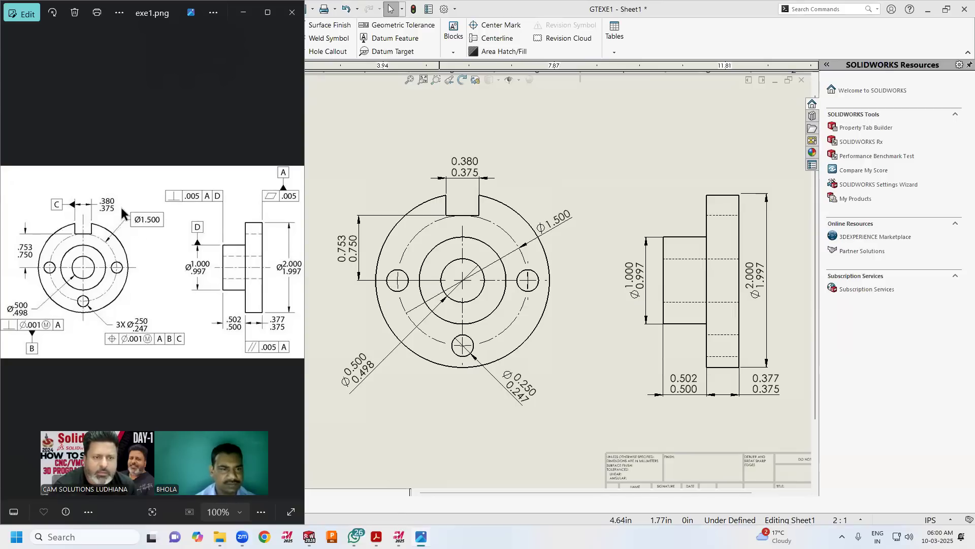
left_click(589, 160)
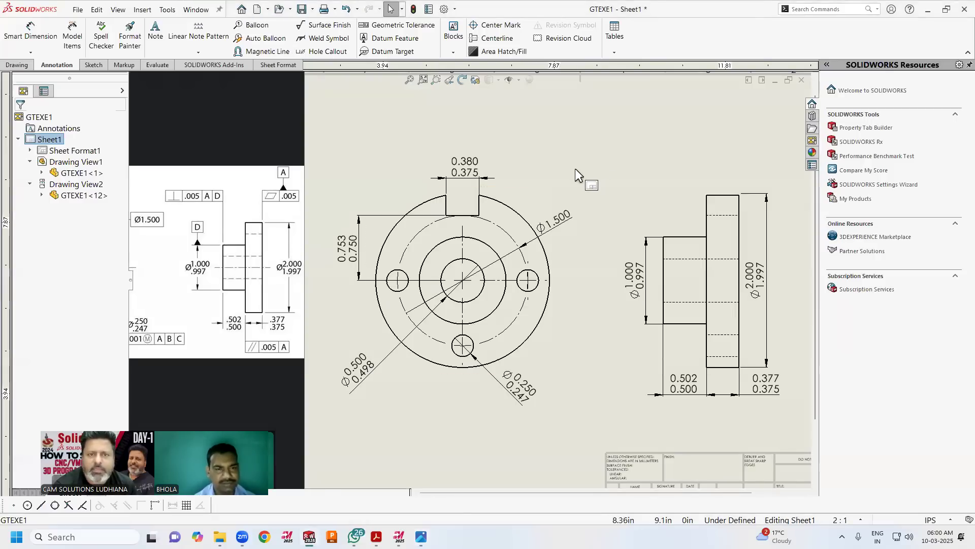
scroll(574, 173, "up", 1)
left_click_drag(568, 233, 559, 202)
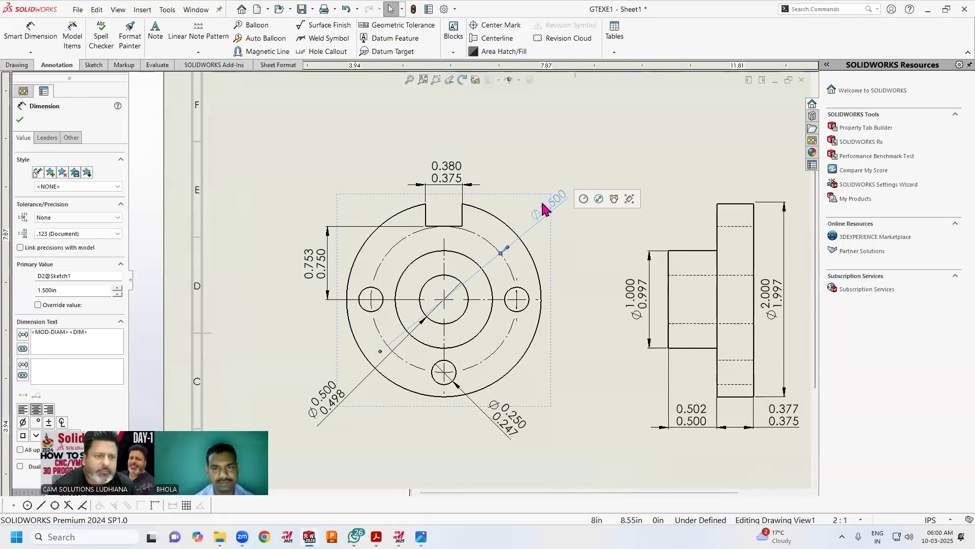
left_click(100, 218)
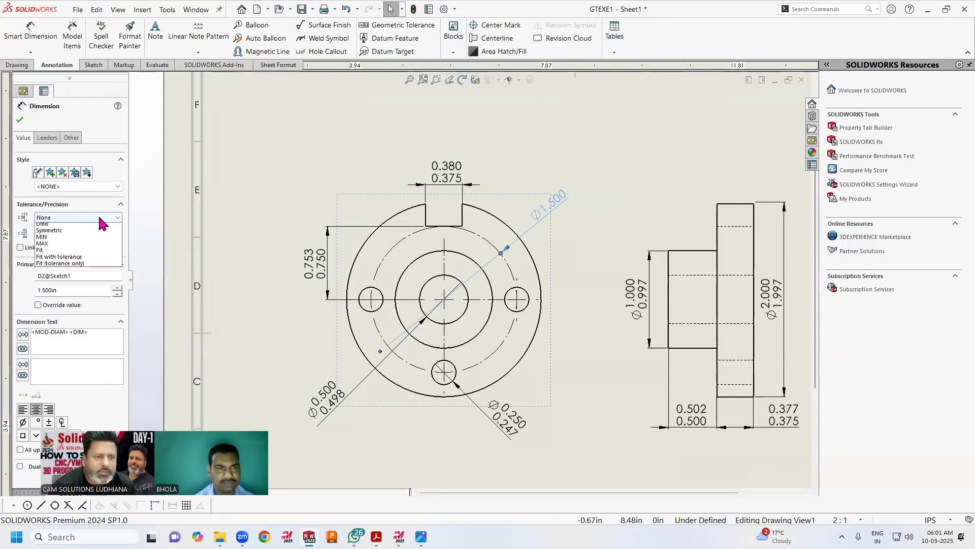
left_click(92, 233)
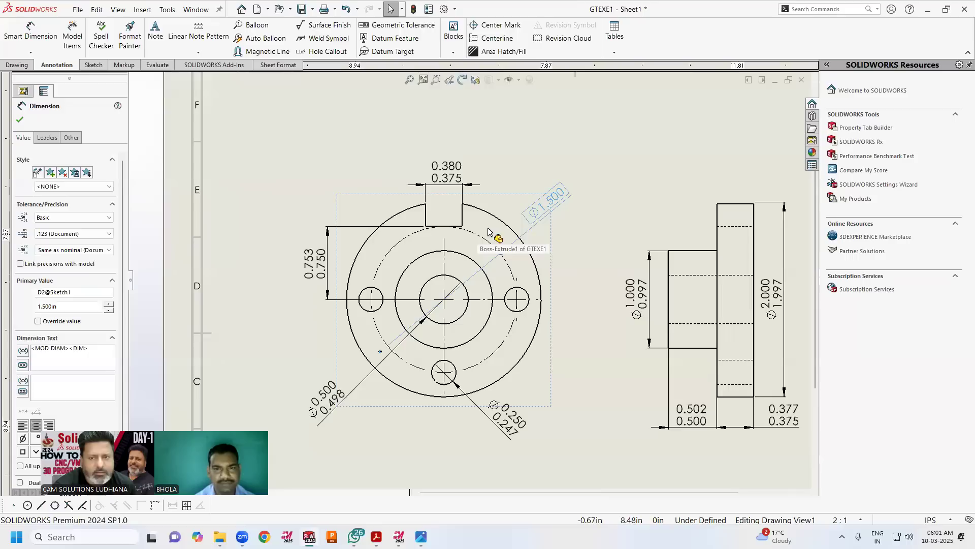
Try other leader styles on the boxed Ø1.500 dimension and settle on the diameter leader with arrows inside the circle
left_click(47, 138)
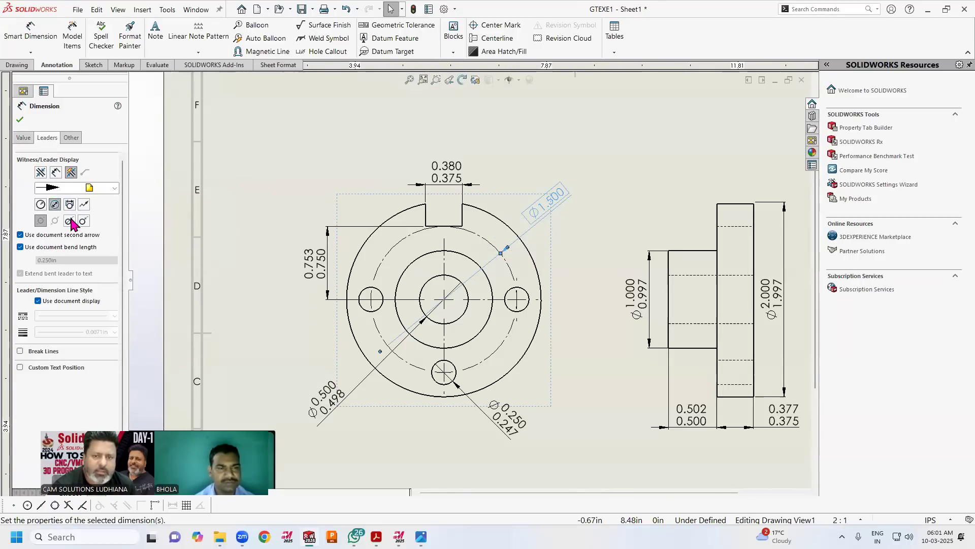
left_click(70, 220)
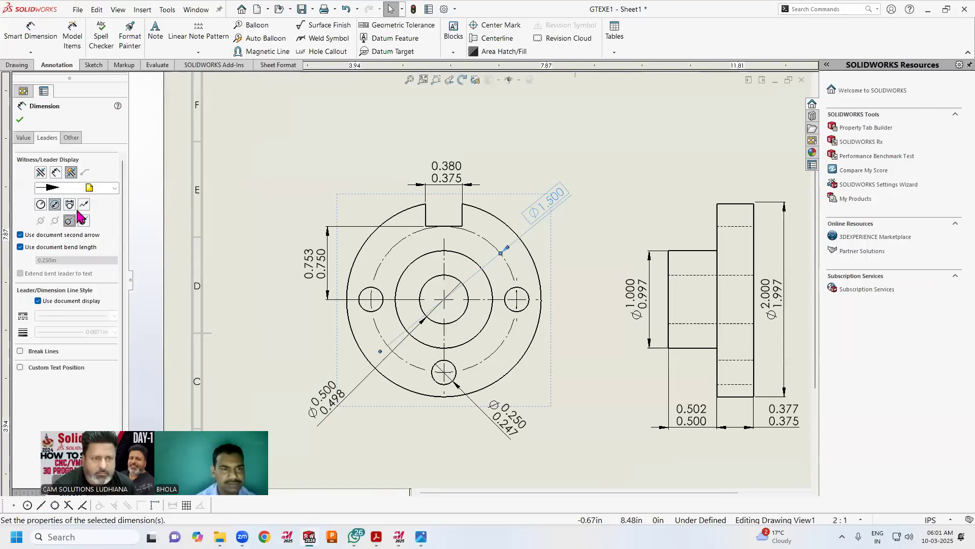
left_click(84, 206)
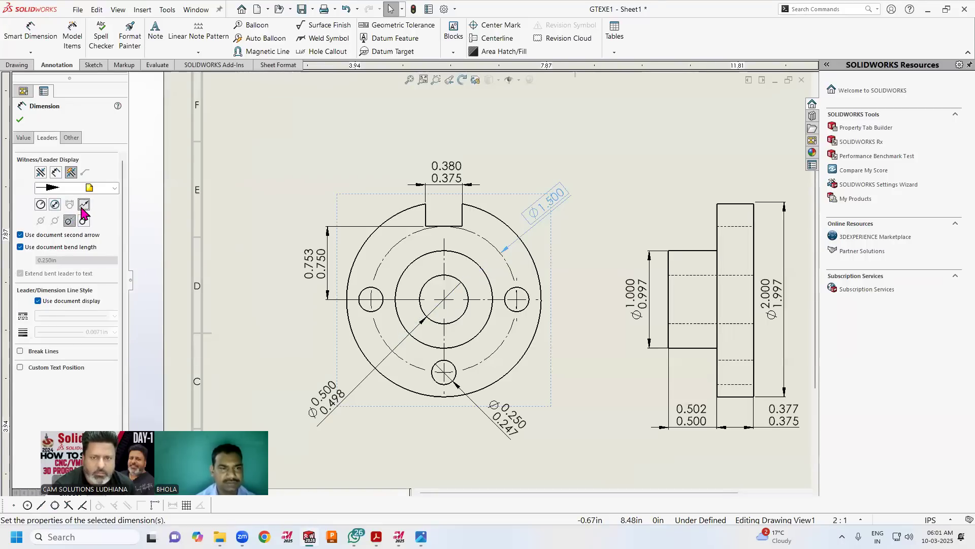
left_click(55, 205)
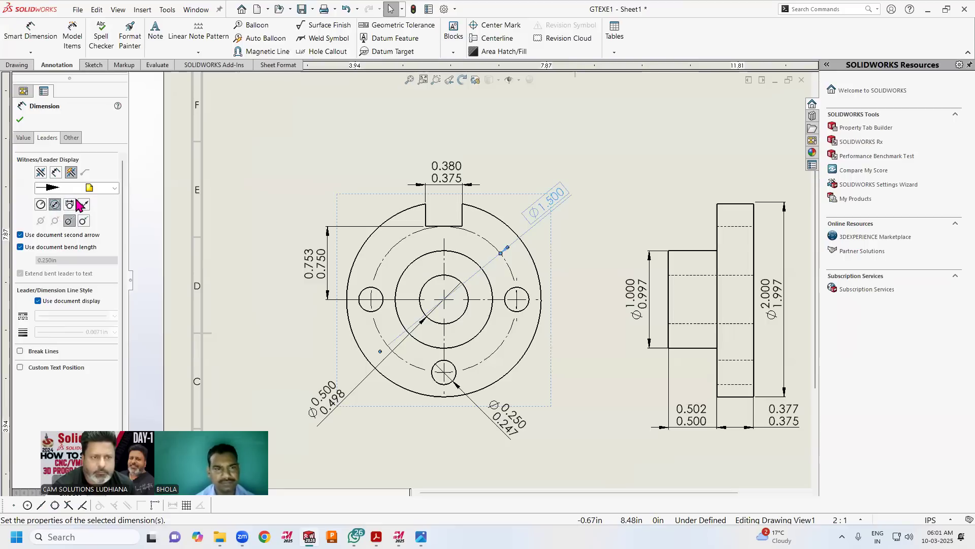
left_click(44, 173)
left_click(56, 173)
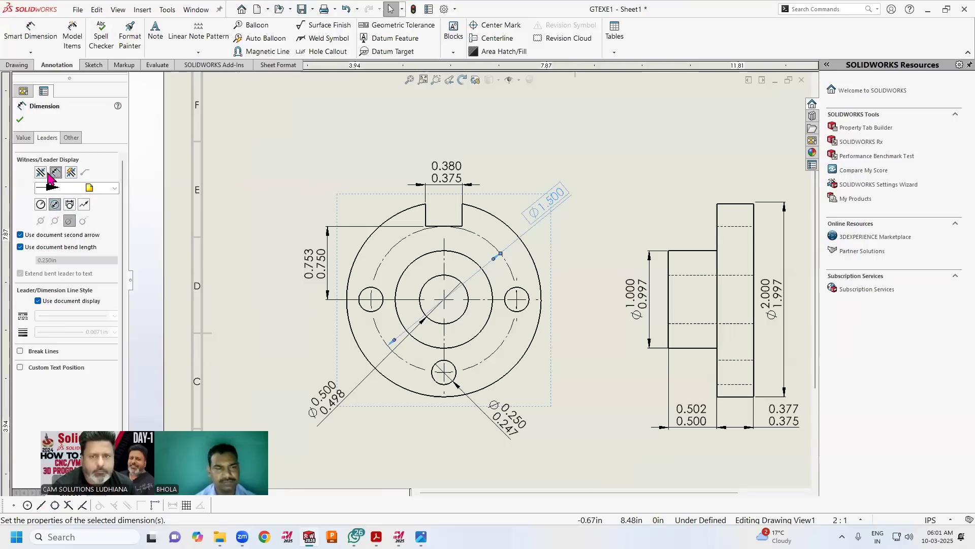
left_click(20, 120)
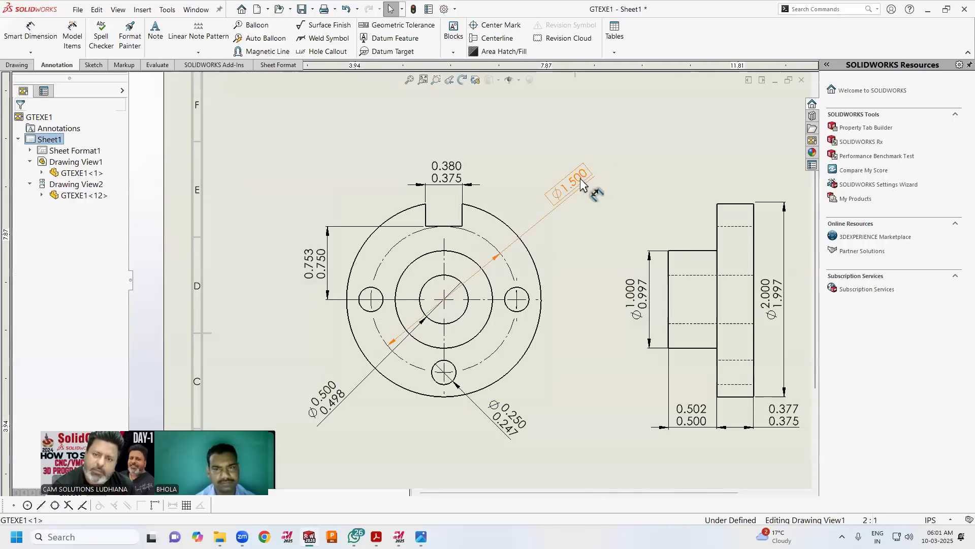
Reposition the boxed Ø1.500 dimension and the central bore's diameter dimension around the front view
left_click_drag(591, 184, 564, 188)
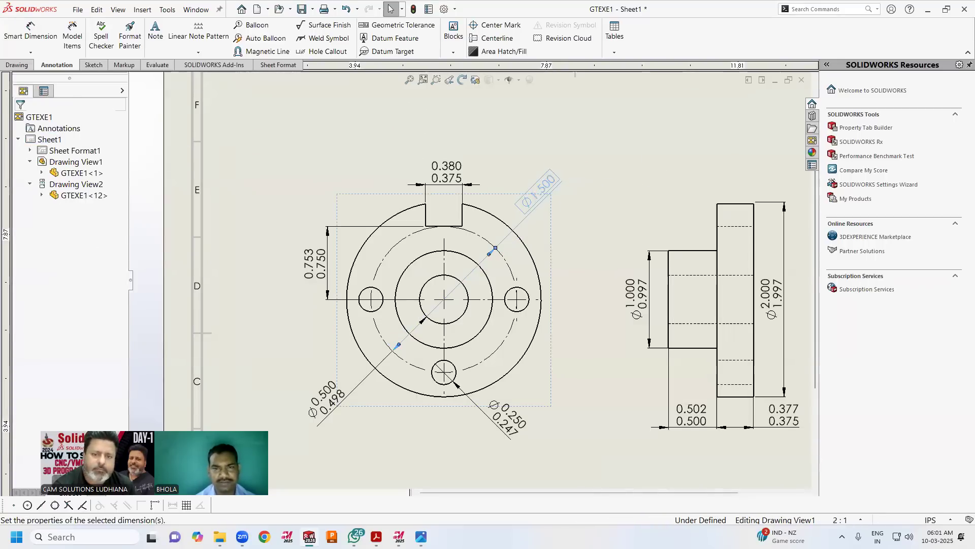
left_click_drag(336, 409, 332, 357)
left_click(373, 423)
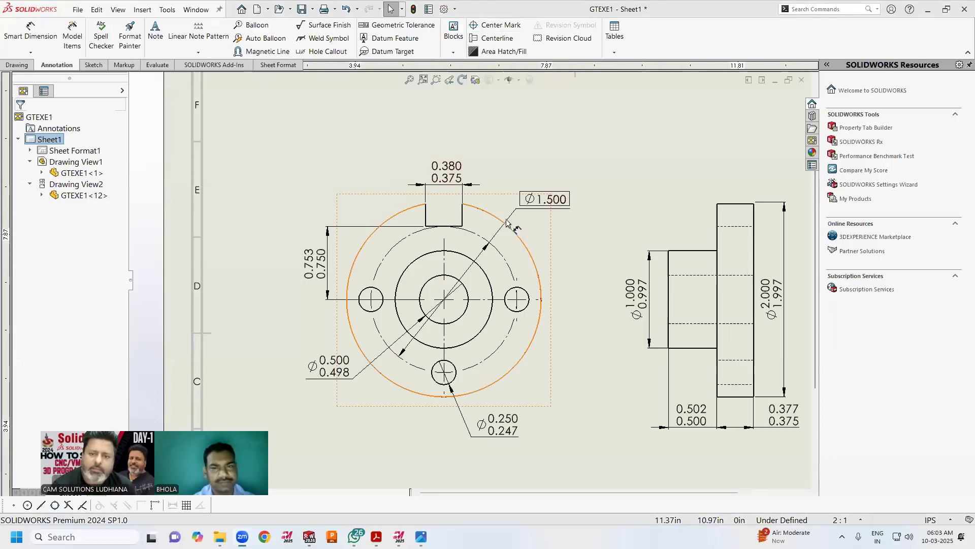
Try solid leaders with aligned text in the document's diameter dimension settings, and settle on broken leader with horizontal text
left_click(444, 9)
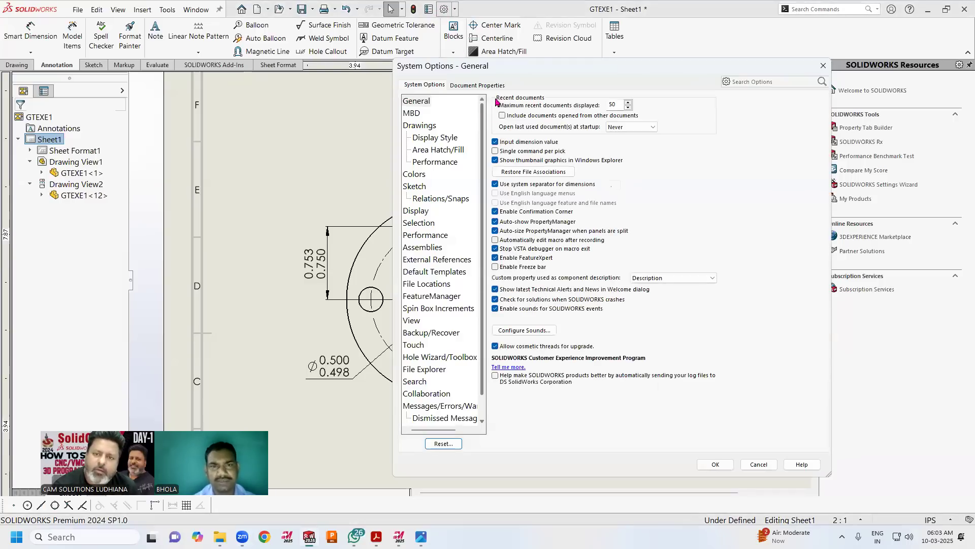
left_click(480, 85)
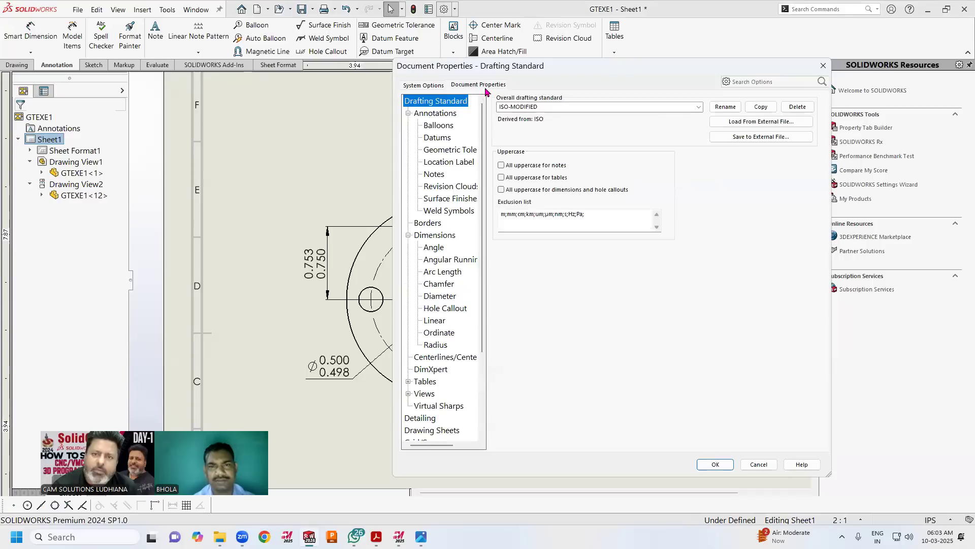
left_click(440, 240)
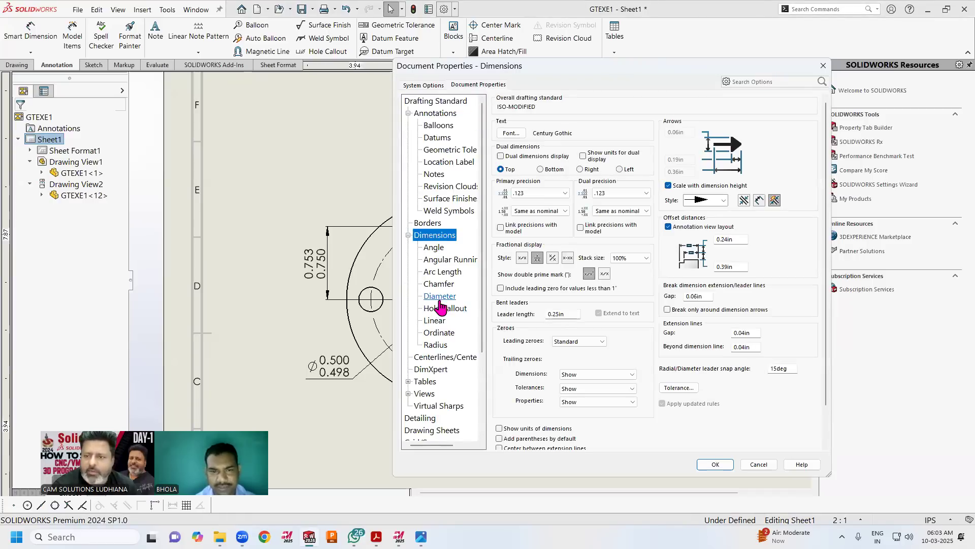
left_click(440, 298)
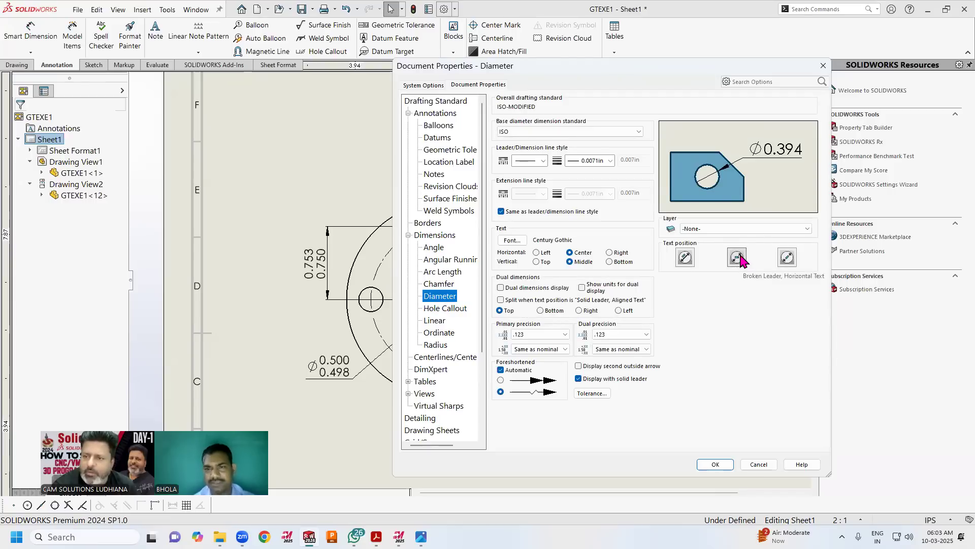
left_click(685, 258)
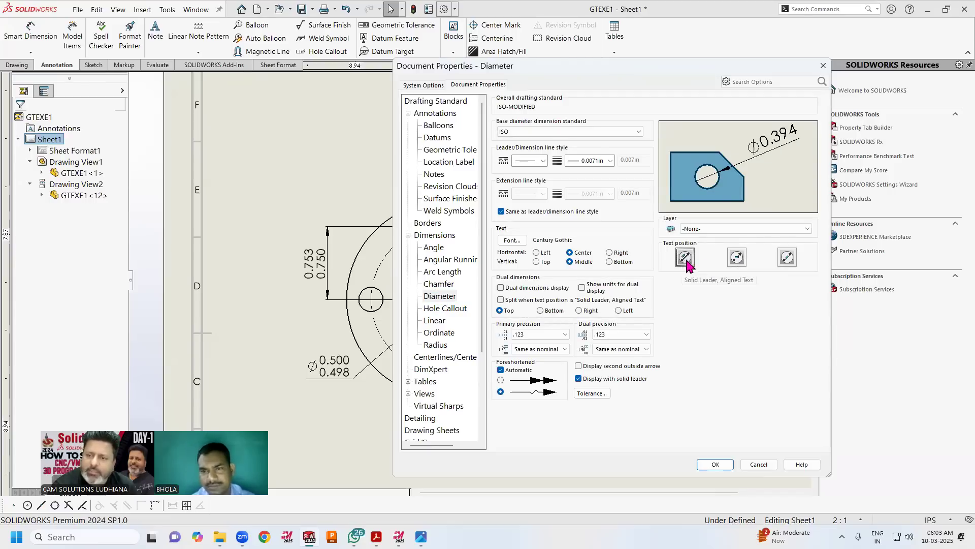
left_click(738, 258)
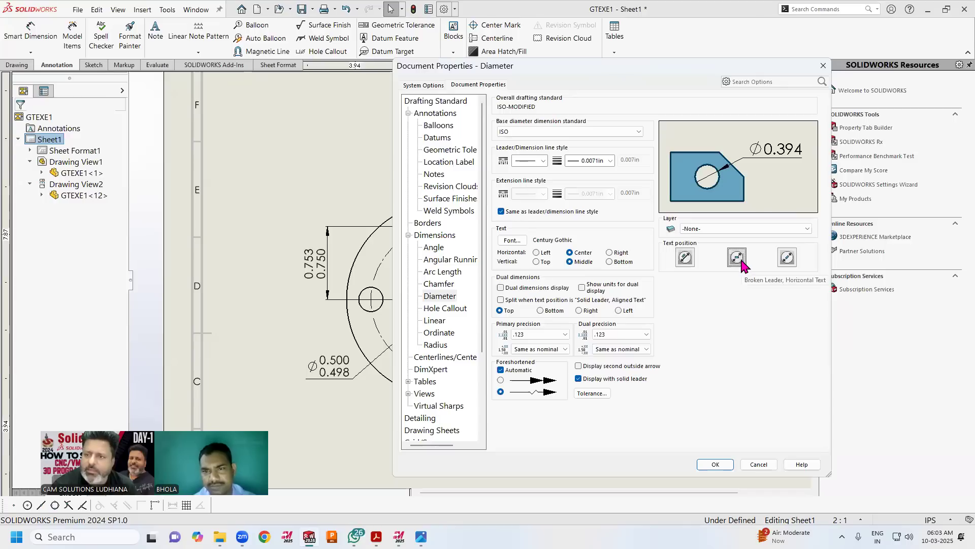
left_click(715, 465)
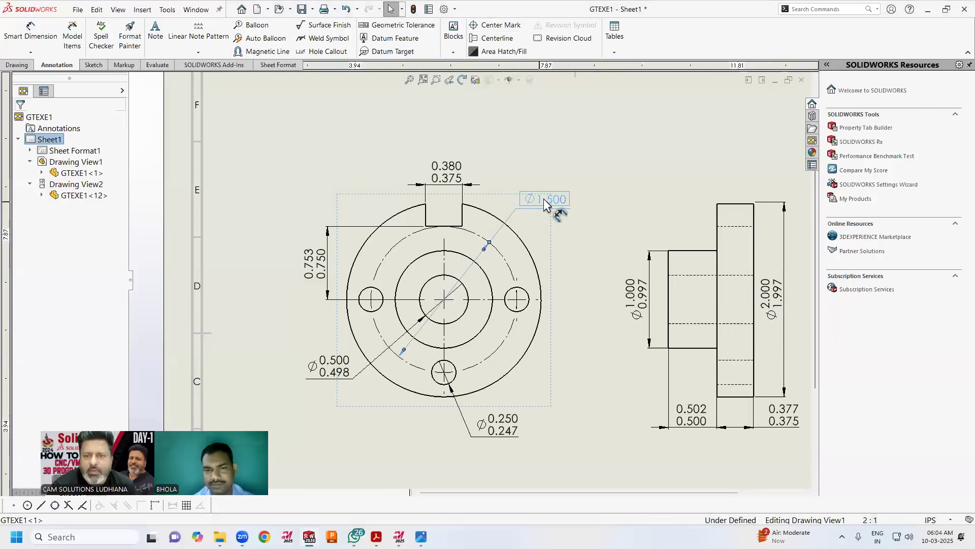
Move the boxed Ø1.500 bolt-circle dimension slightly farther outside the flange and compare it with exe1.png
left_click_drag(545, 201, 558, 206)
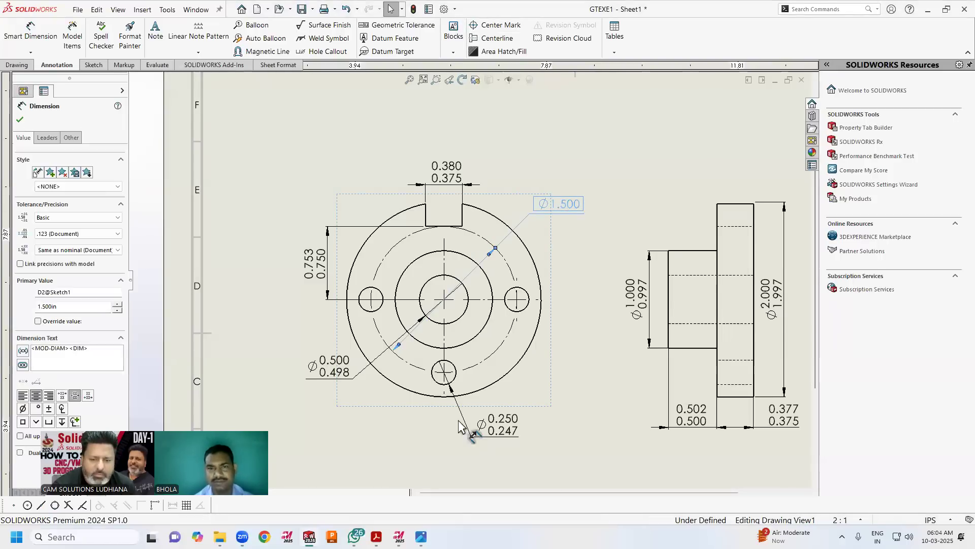
left_click(421, 536)
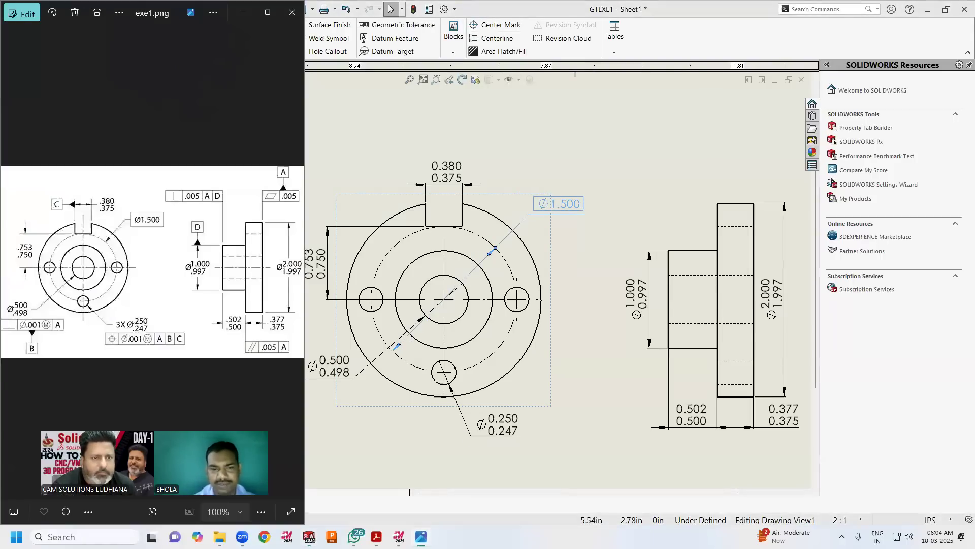
left_click(421, 536)
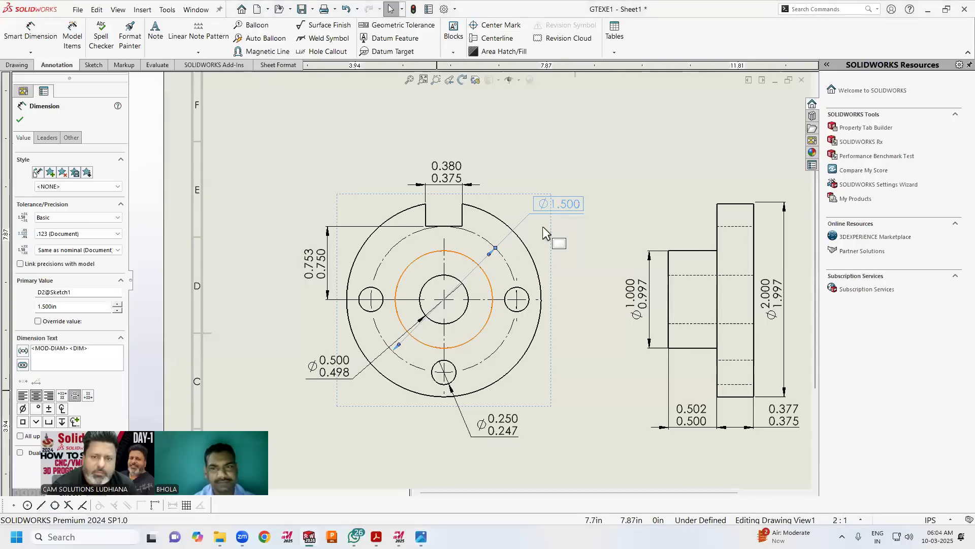
Try the radius leader on the boxed bolt-circle dimension, look through its display options, and restore the diameter leader
left_click(50, 140)
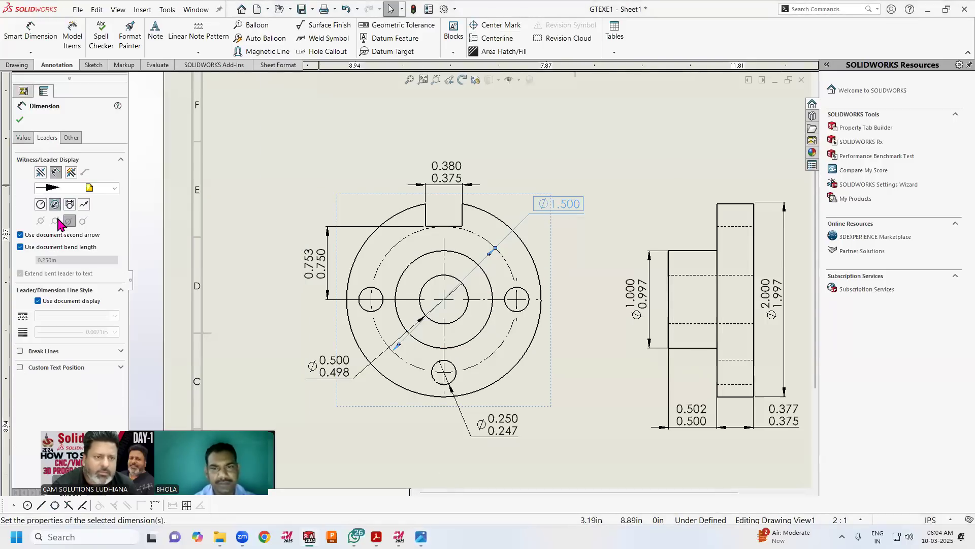
left_click(40, 204)
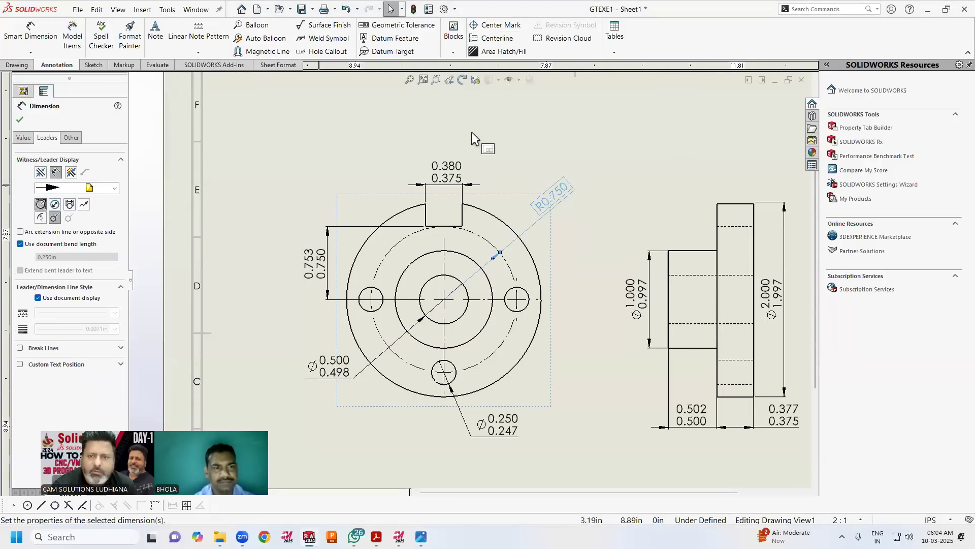
right_click(537, 228)
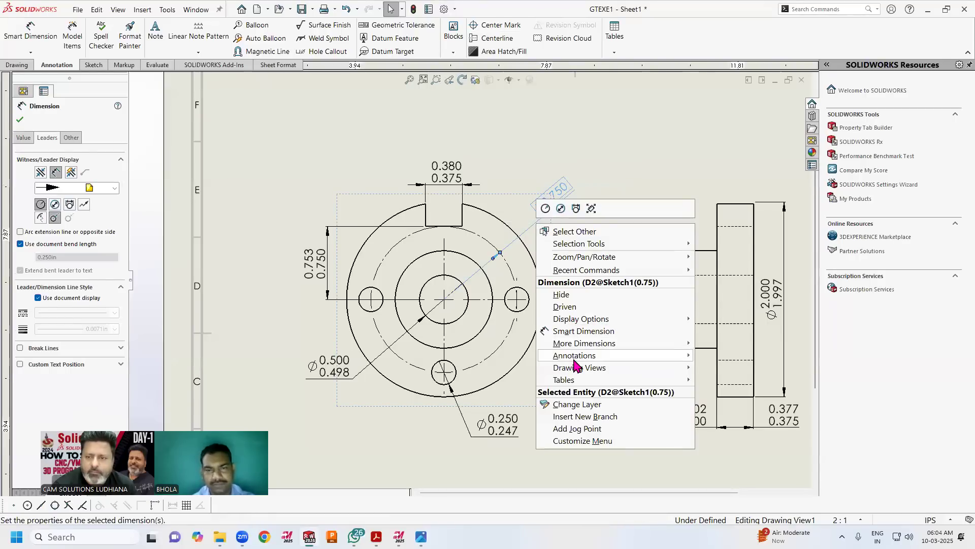
mouse_move(576, 360)
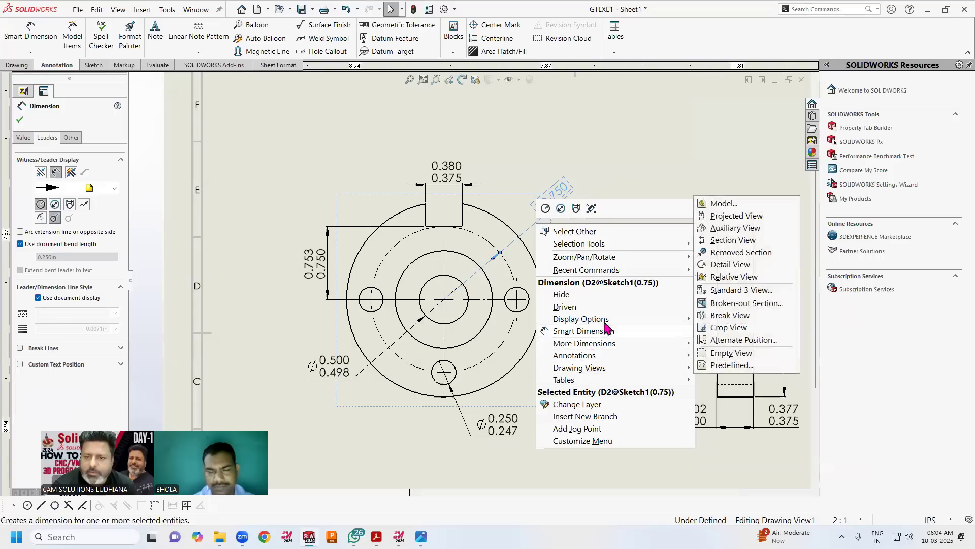
mouse_move(606, 324)
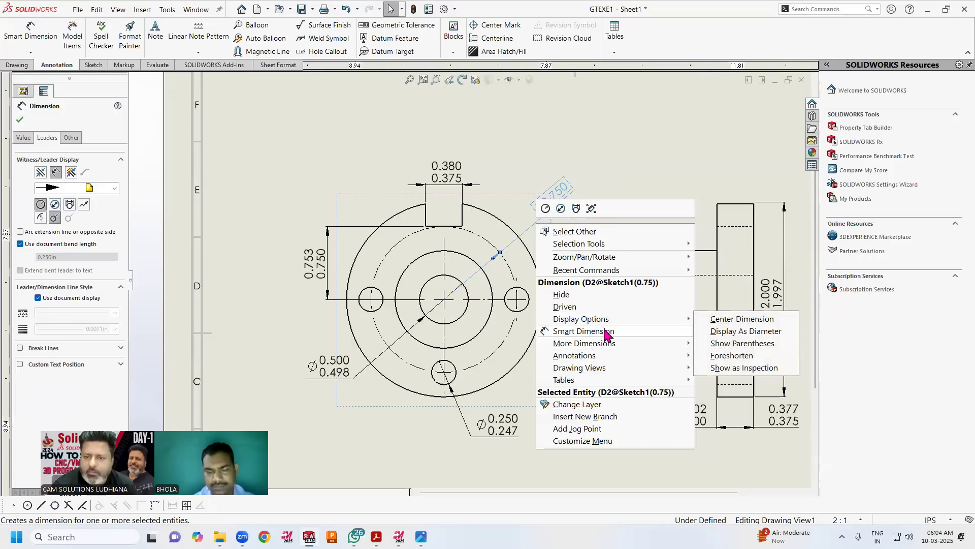
mouse_move(606, 346)
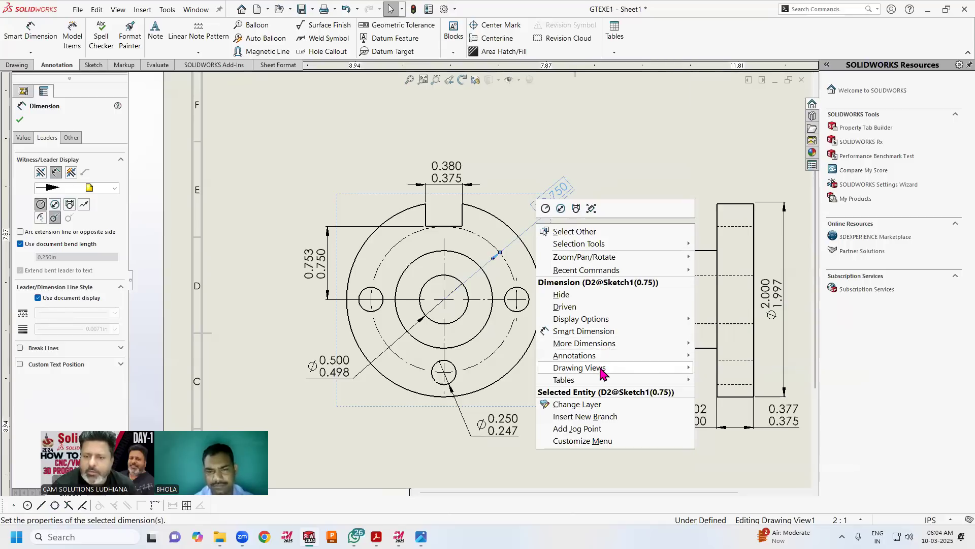
mouse_move(603, 373)
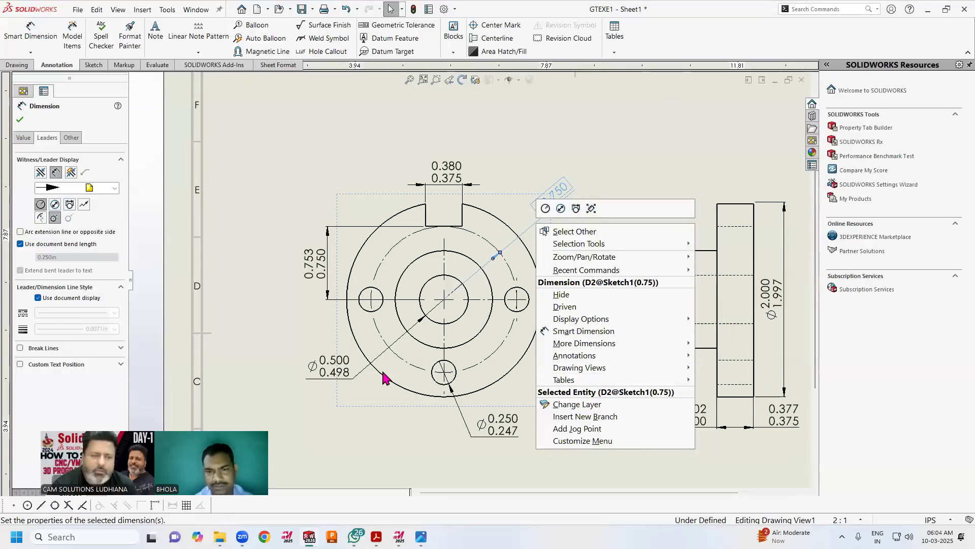
left_click(54, 205)
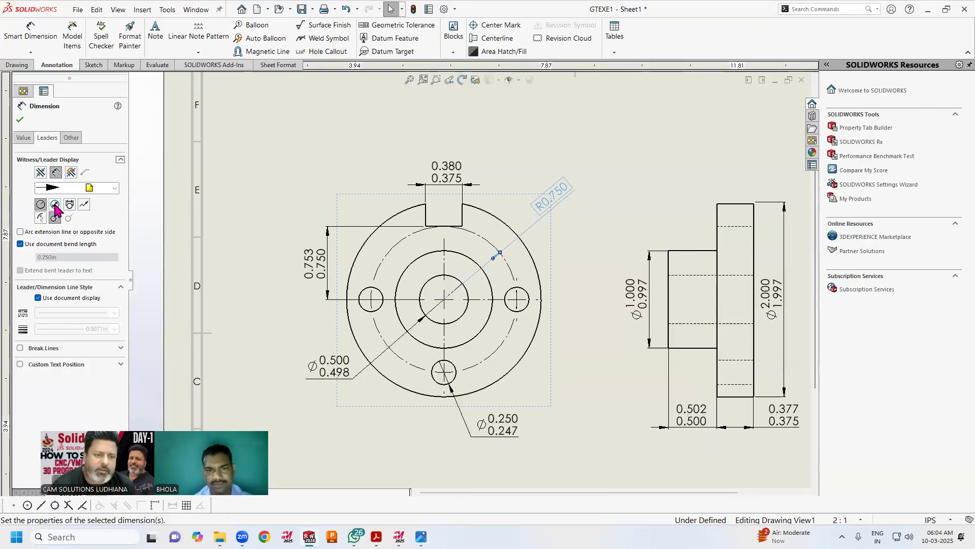
left_click(54, 205)
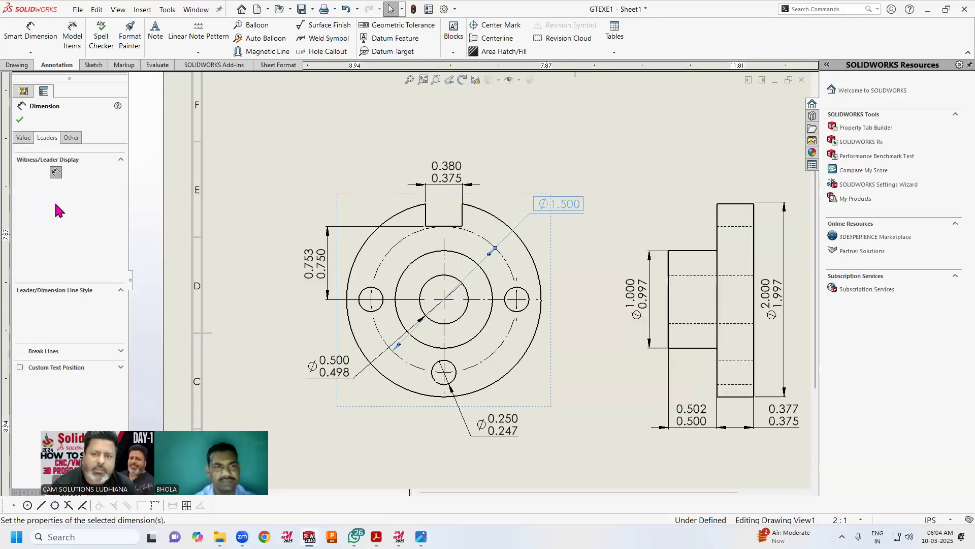
left_click(20, 119)
left_click(197, 133)
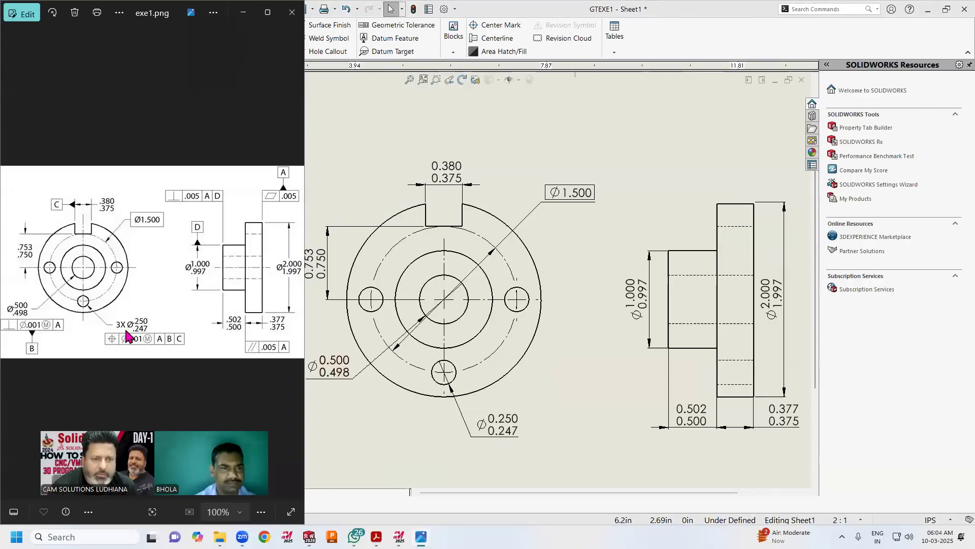
Prefix the lower small hole's diameter dimension with "3 X" and shift the dimension slightly outward below the flange
left_click(454, 462)
left_click(500, 424)
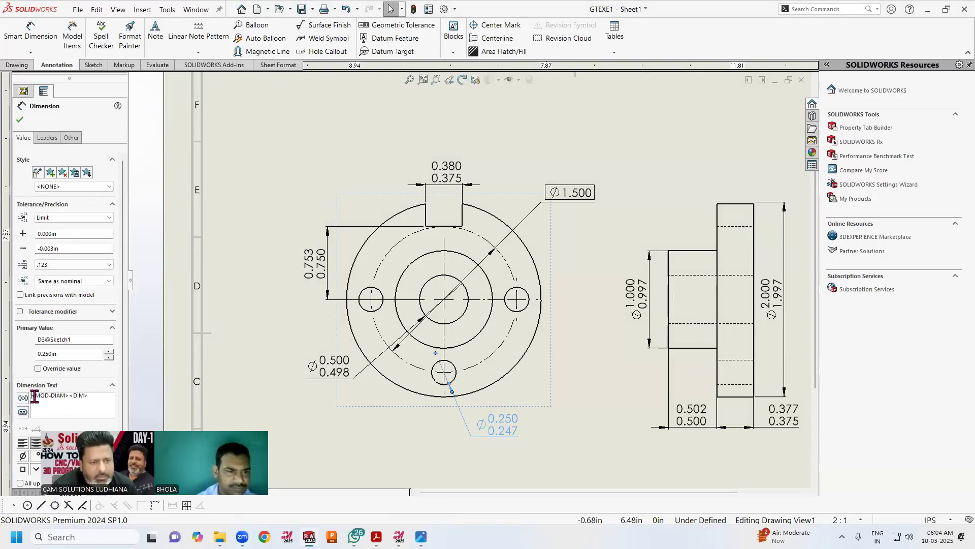
type("3 X")
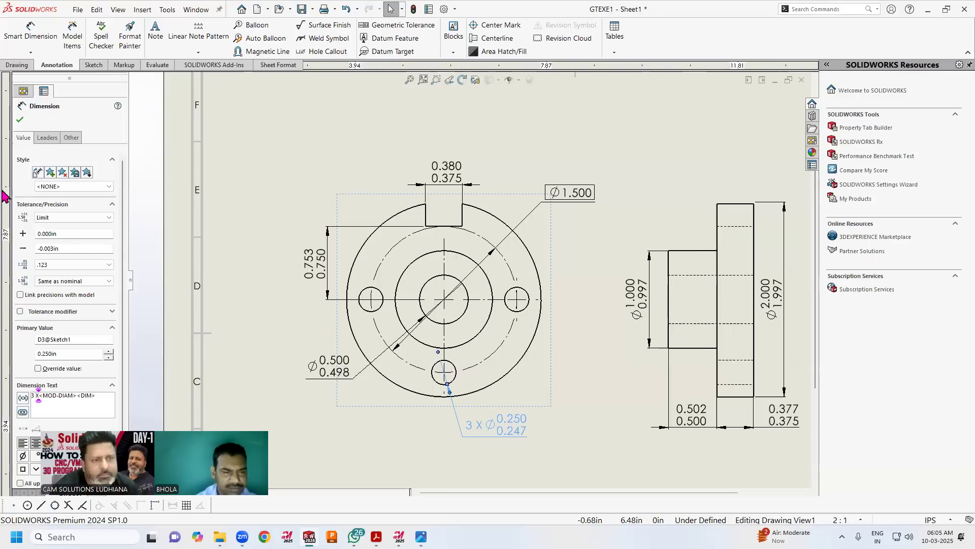
left_click(19, 120)
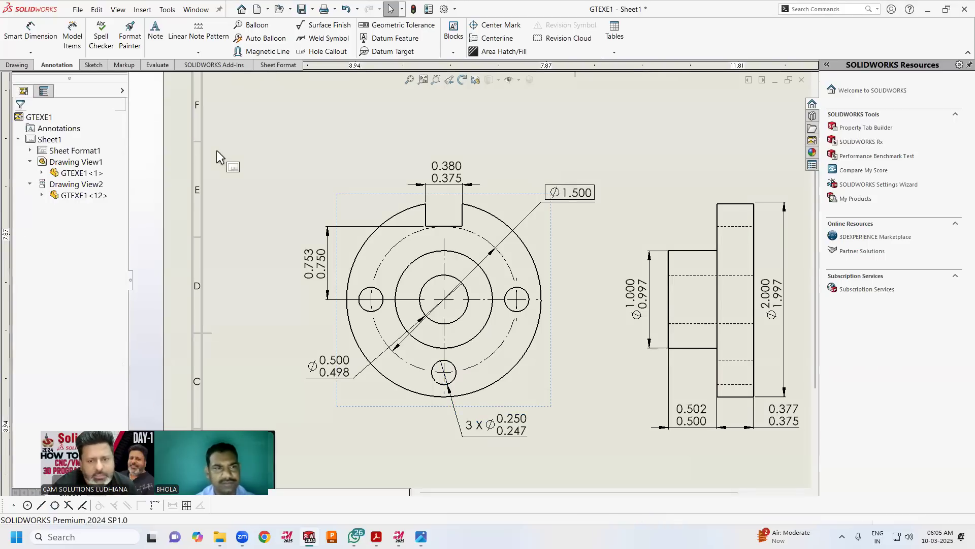
left_click_drag(510, 430, 526, 425)
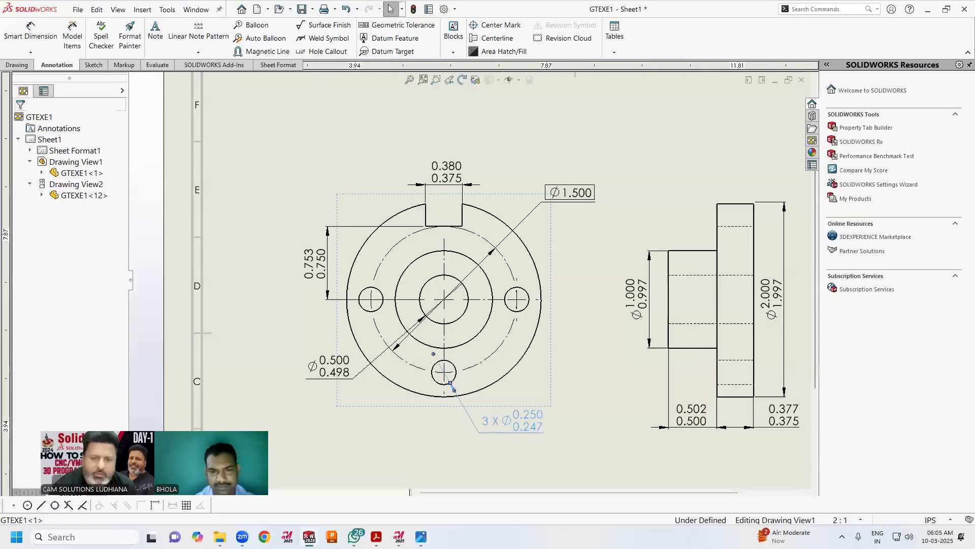
left_click(438, 428)
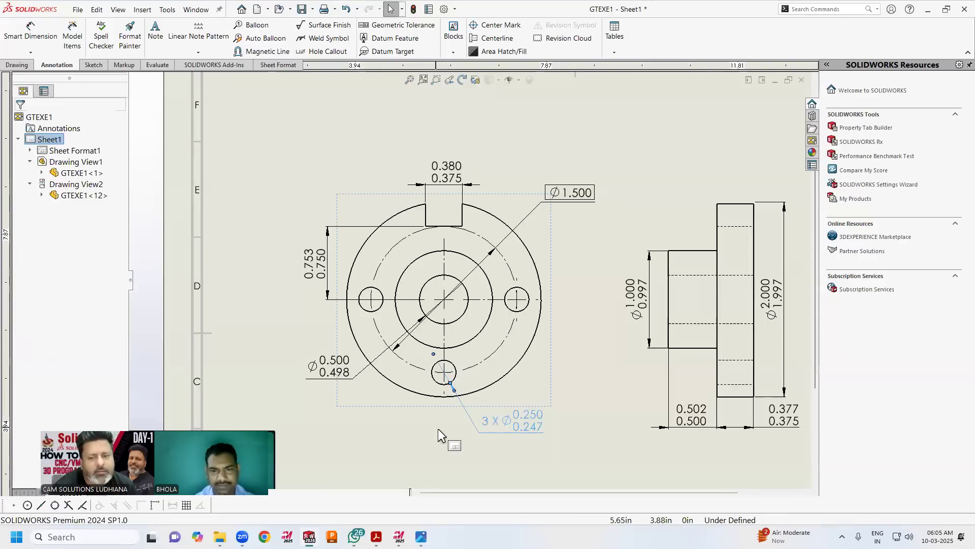
Compare the sheet with exe1.png and move the slot-width dimension higher above the flange, with its text beyond the extension line
scroll(447, 425, "up", 3)
scroll(458, 411, "down", 2)
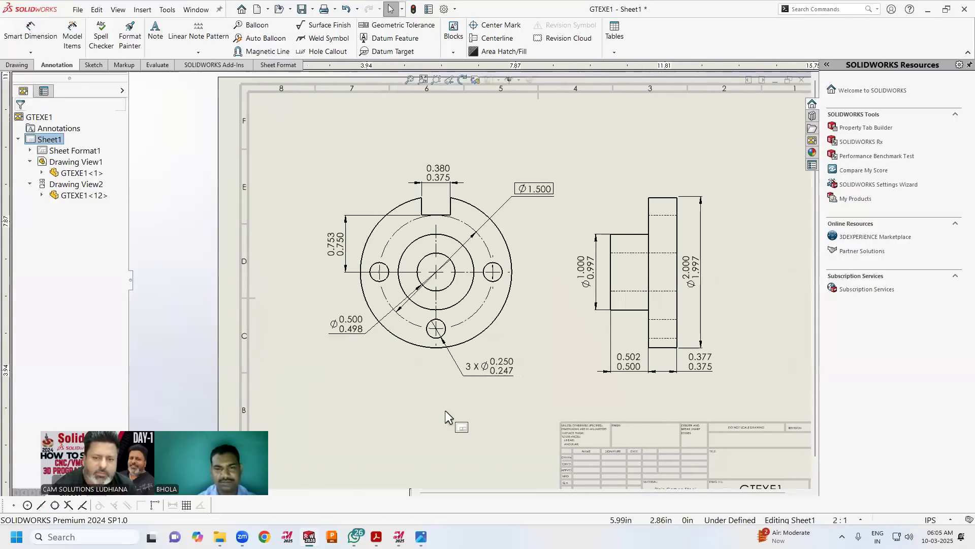
left_click(421, 537)
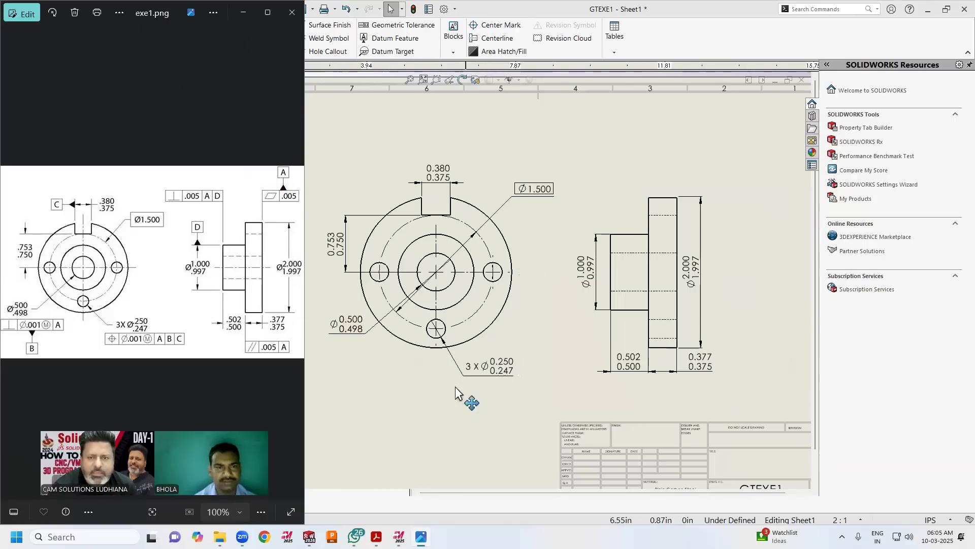
left_click_drag(436, 175, 479, 148)
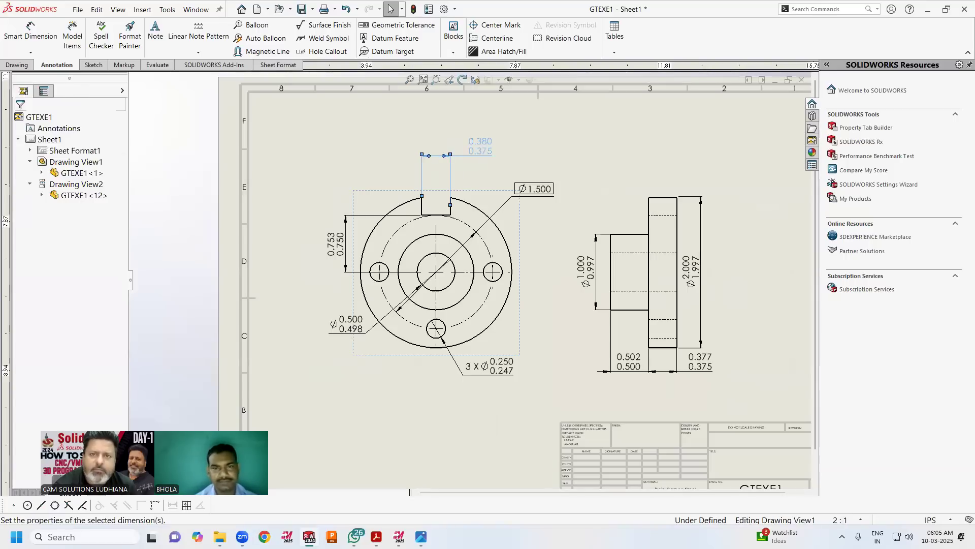
left_click(314, 77)
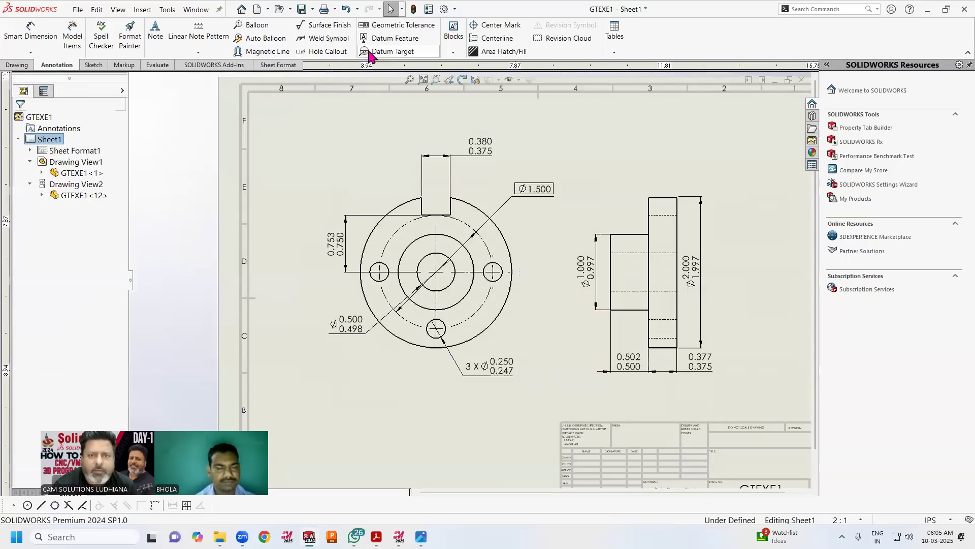
Attach a datum feature labelled C to the slot-width dimension, in line with its dimension line
left_click(394, 39)
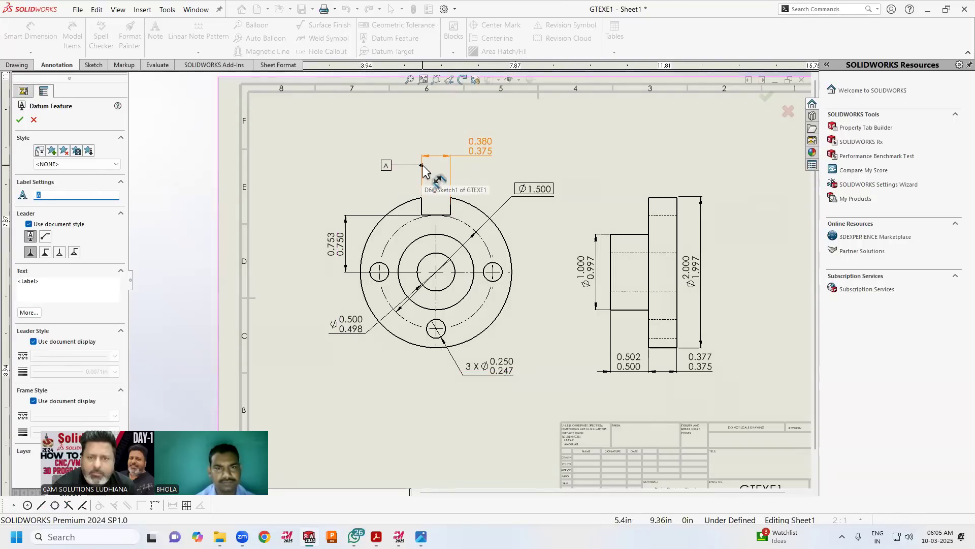
left_click(422, 166)
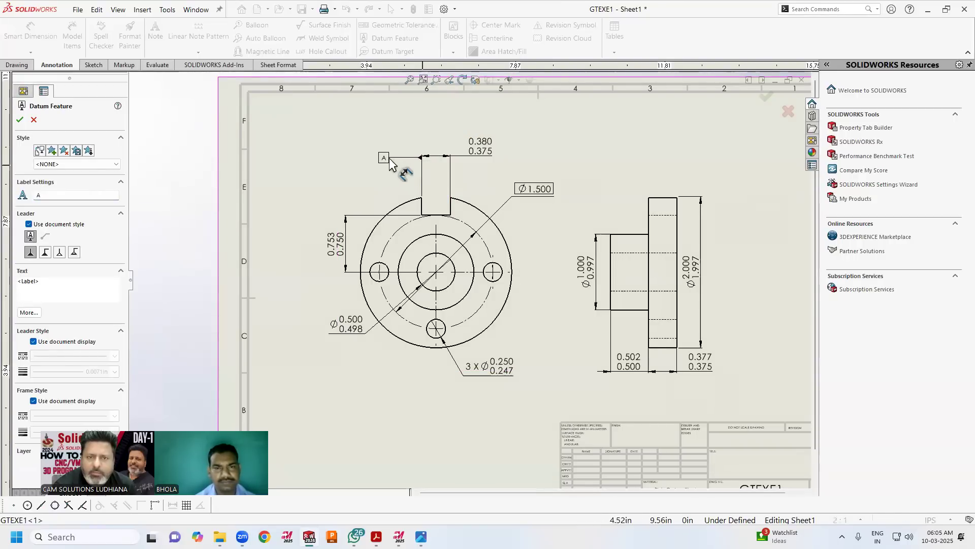
left_click(155, 181)
left_click(56, 197)
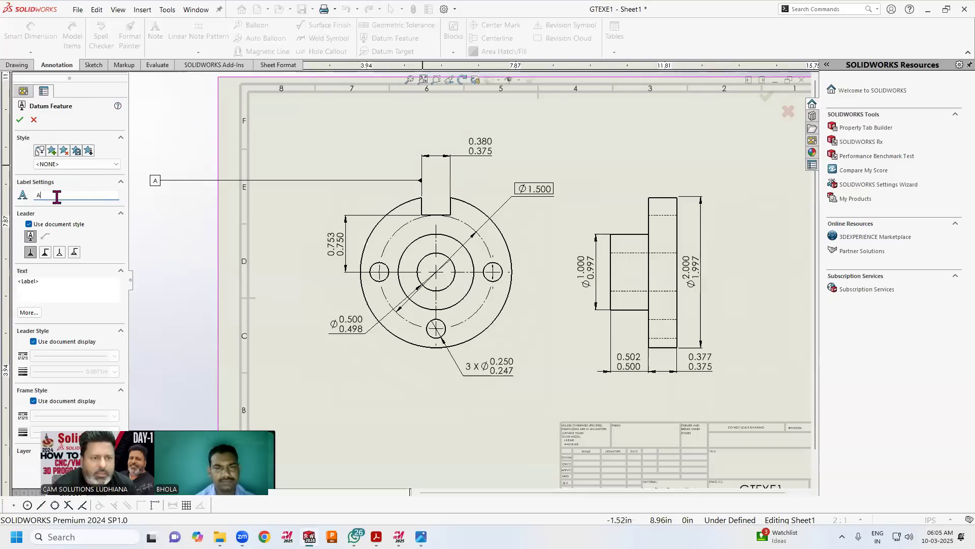
type("c")
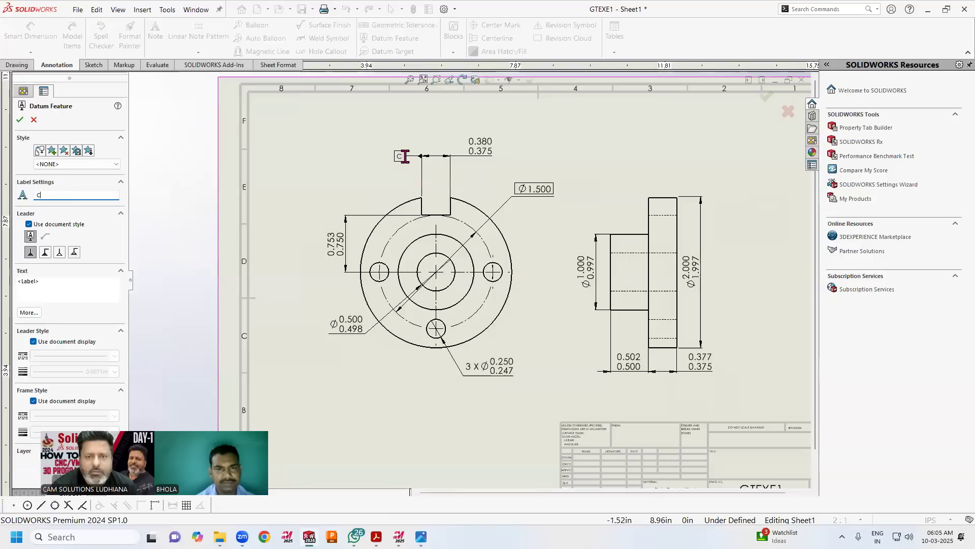
left_click(404, 156)
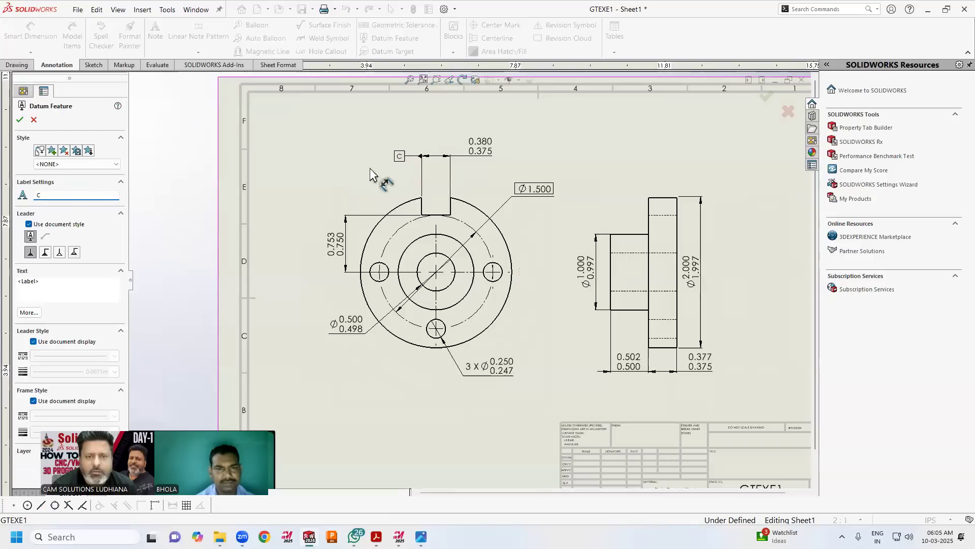
left_click(21, 120)
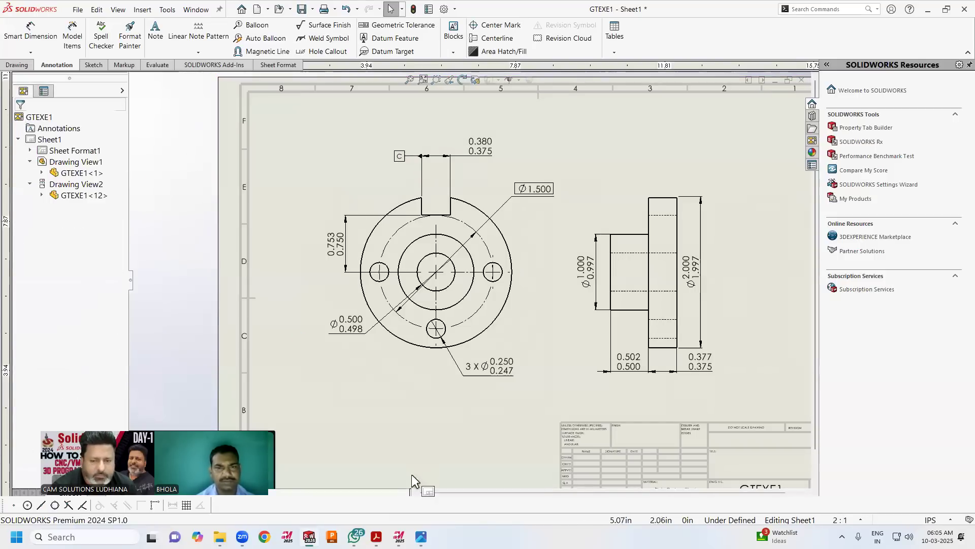
Place a geometric tolerance without a leader at the "3 X" small-hole dimension and choose the position symbol, following exe1.png
left_click(421, 537)
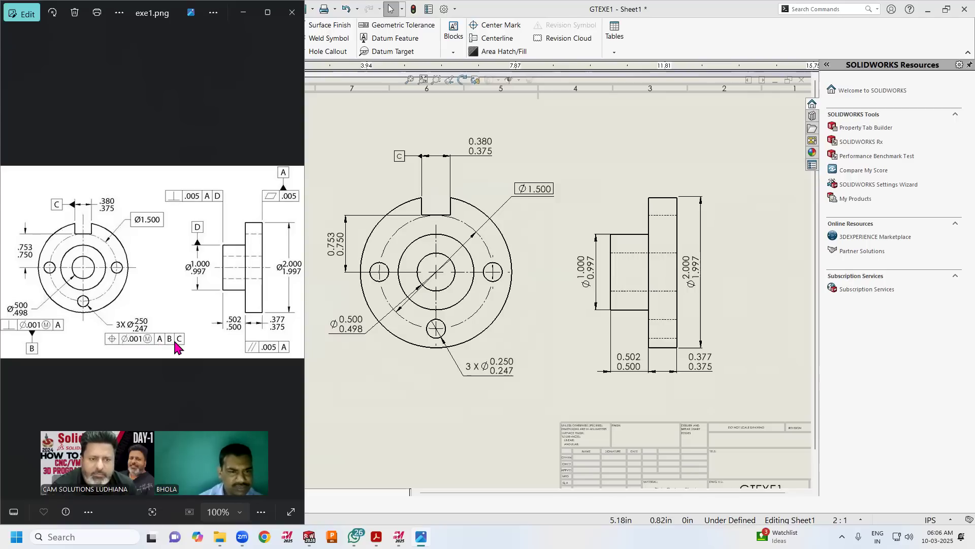
left_click(373, 384)
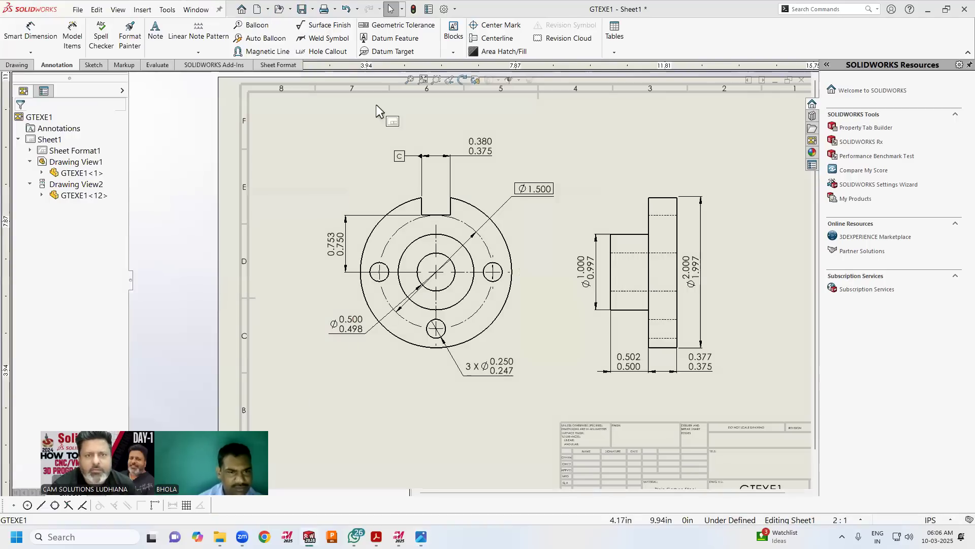
left_click(395, 30)
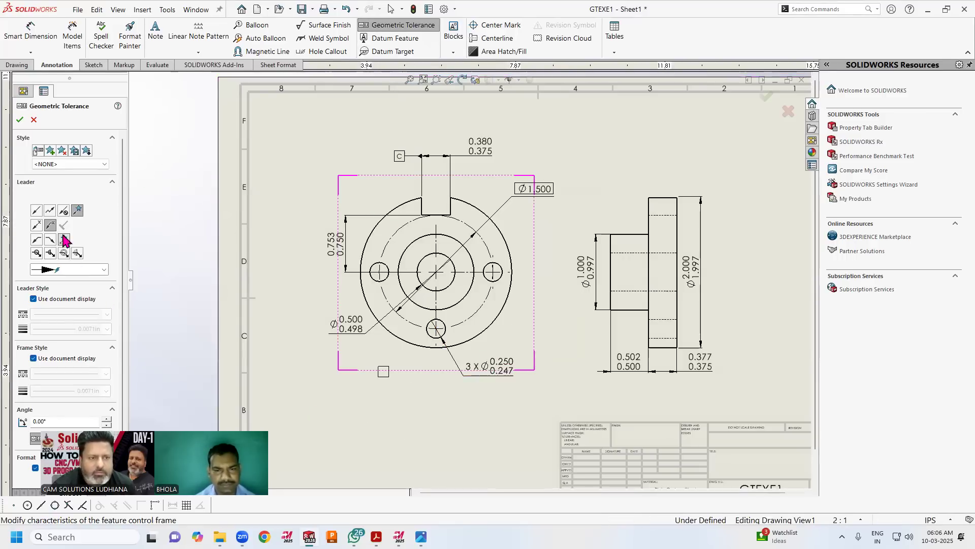
left_click(65, 212)
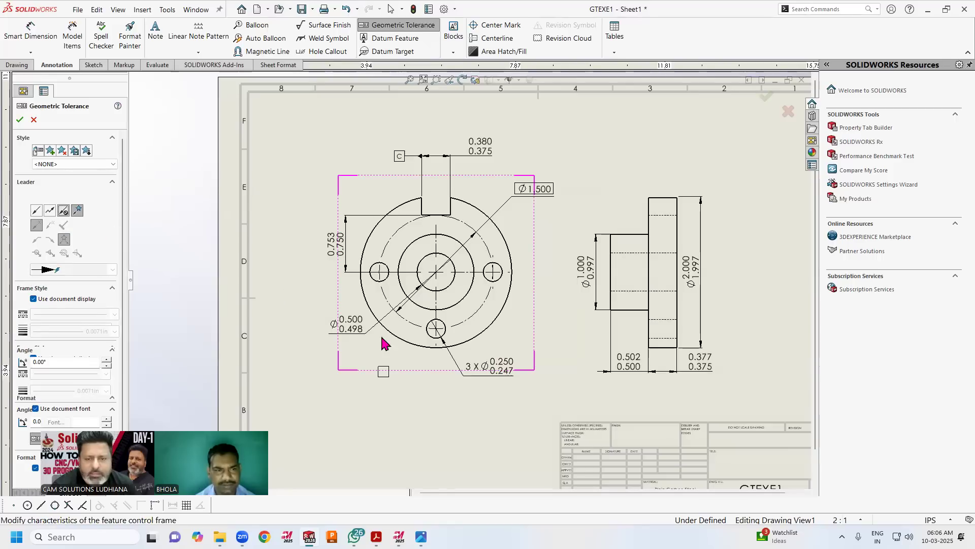
left_click(485, 376)
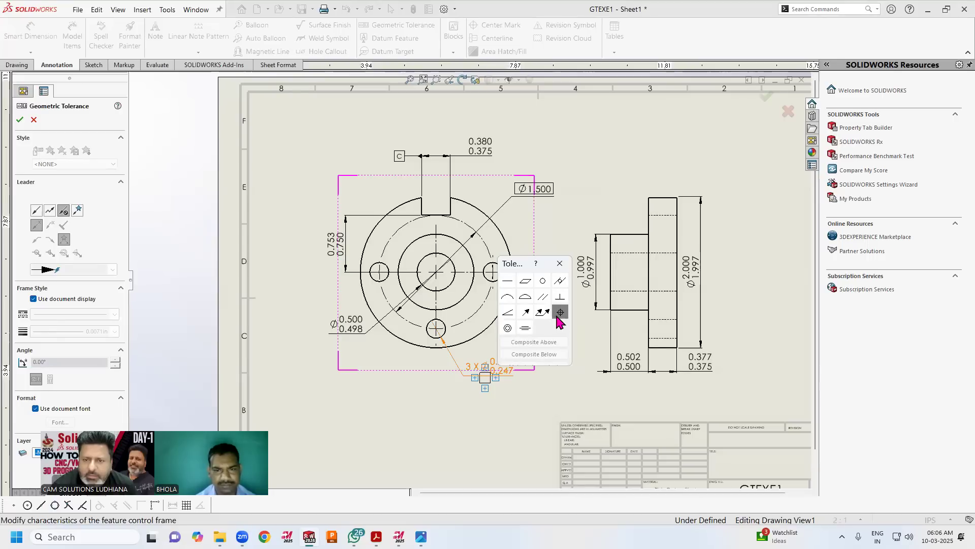
left_click(560, 312)
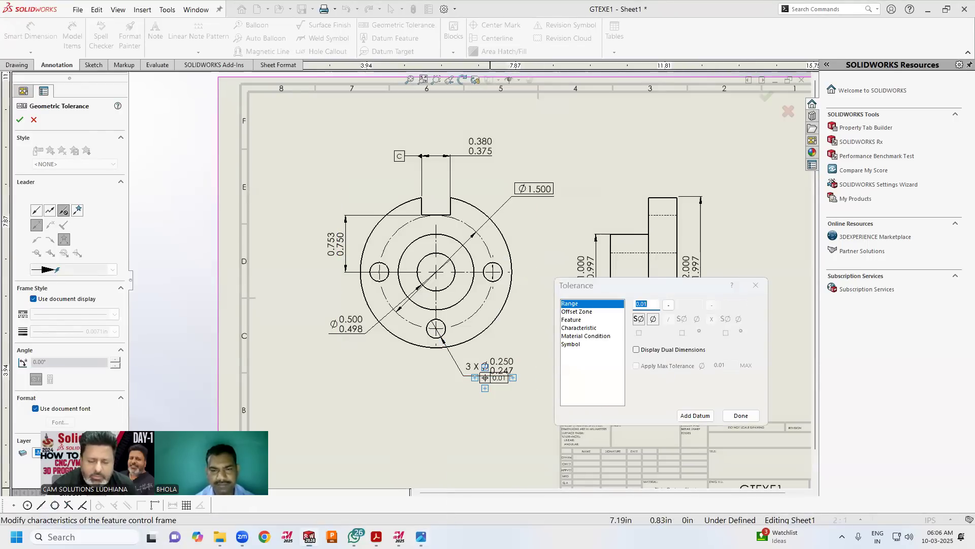
Give the position tolerance a diametral zone of 0.01 with the maximum material condition modifier M
key("alt+Tab")
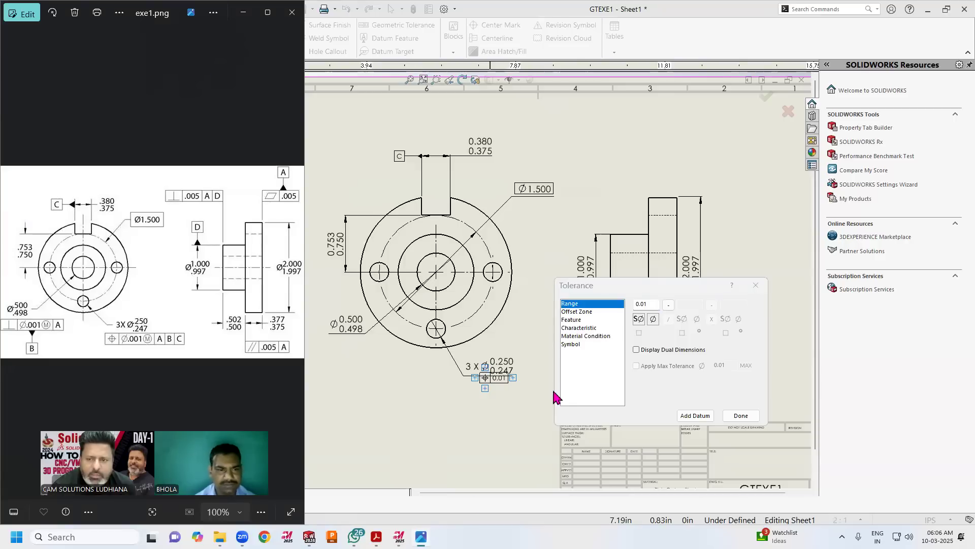
left_click(653, 318)
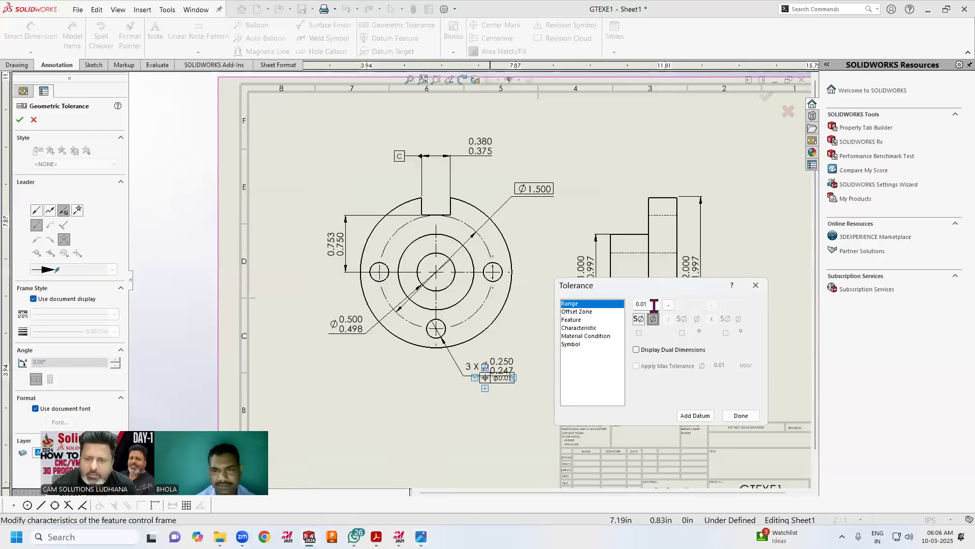
left_click(653, 305)
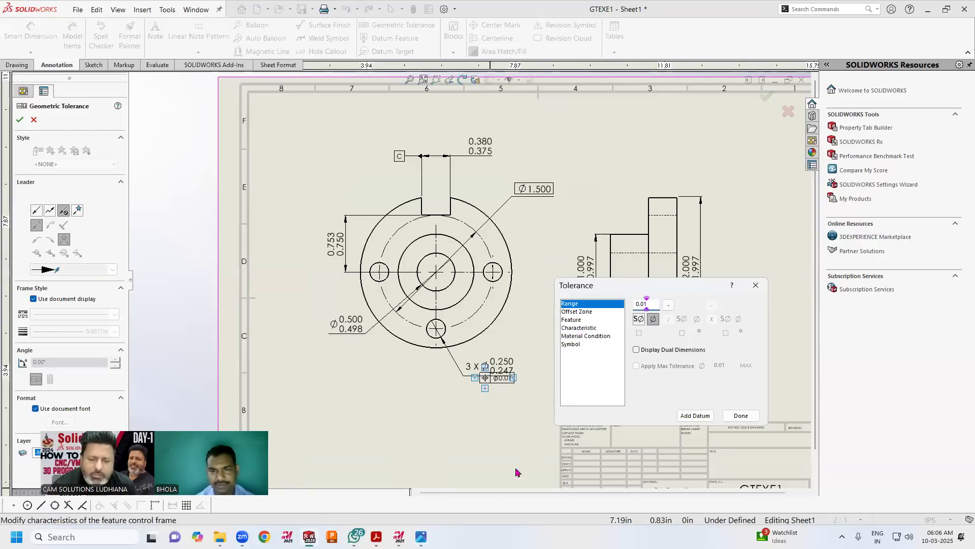
left_click(421, 536)
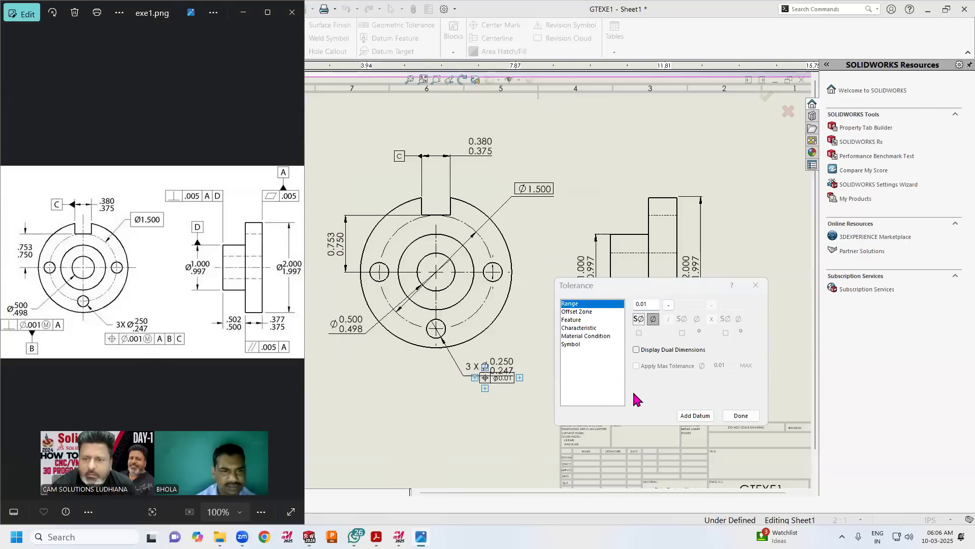
left_click(585, 312)
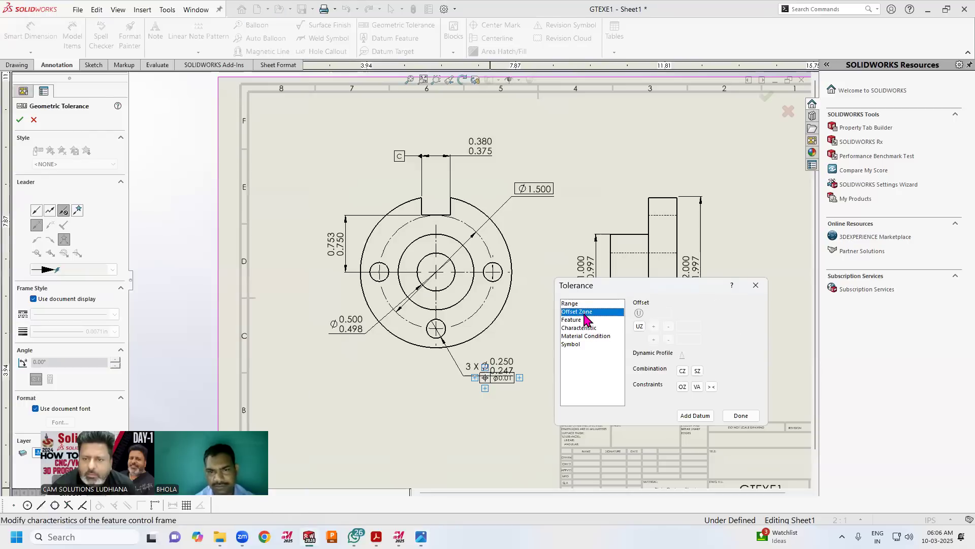
left_click(582, 320)
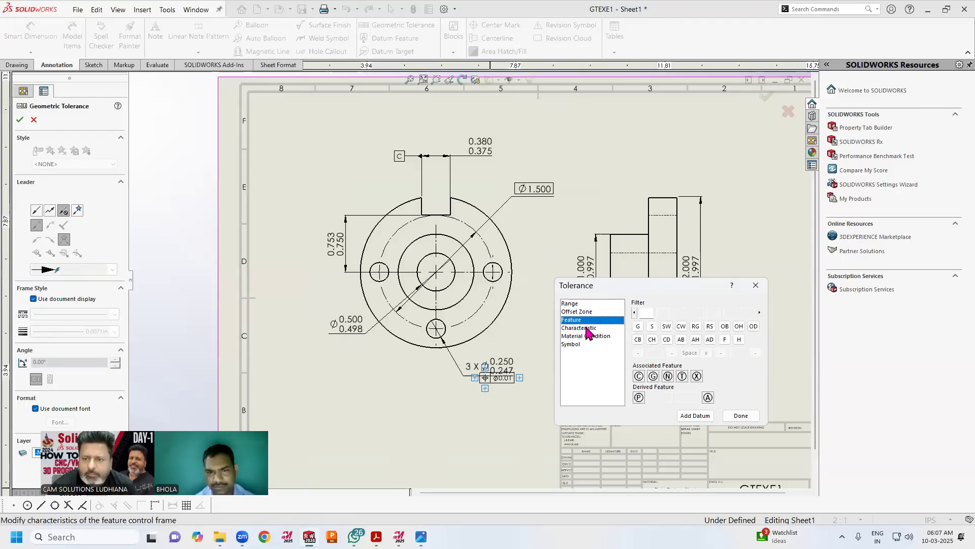
left_click(587, 329)
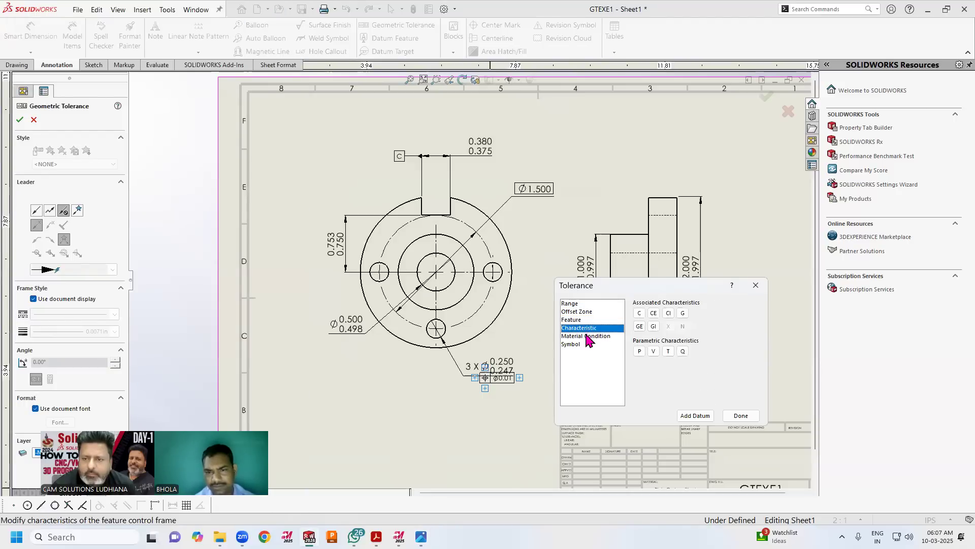
left_click(586, 336)
left_click(638, 305)
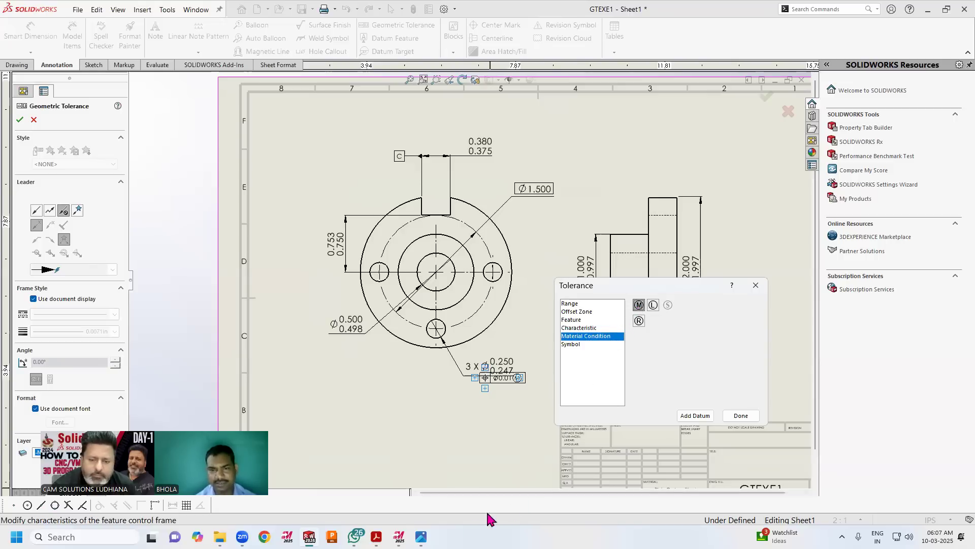
Add datum references A, B and C to the position tolerance frame and accept the annotation
left_click(421, 537)
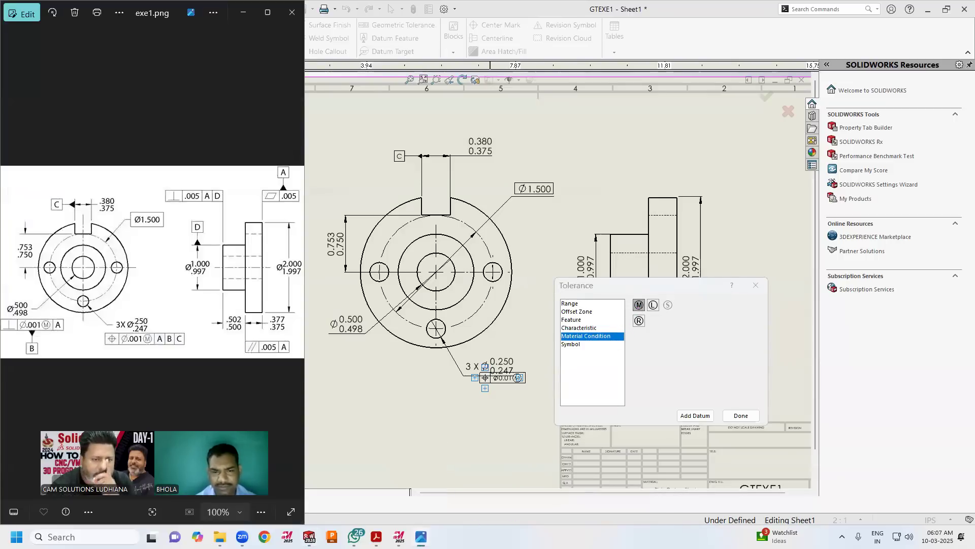
left_click(421, 536)
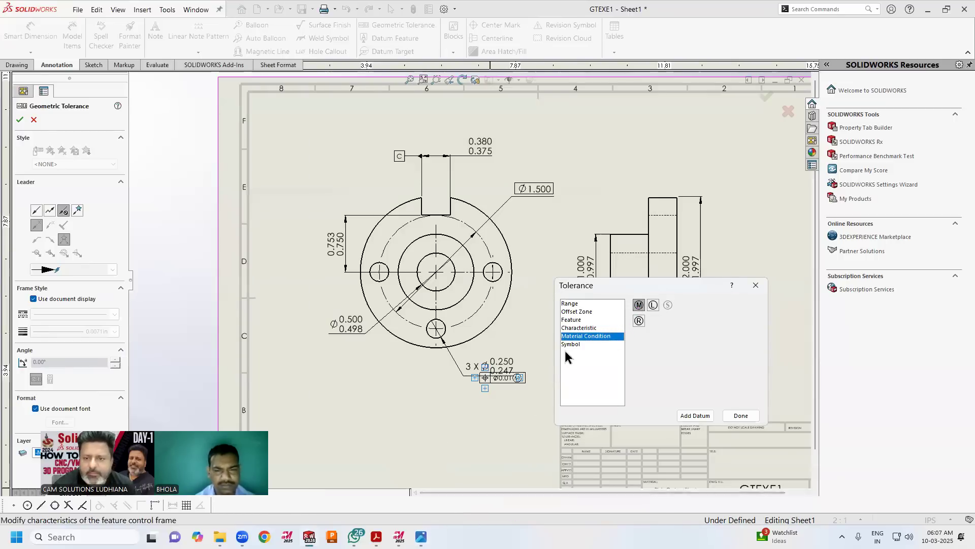
left_click(694, 416)
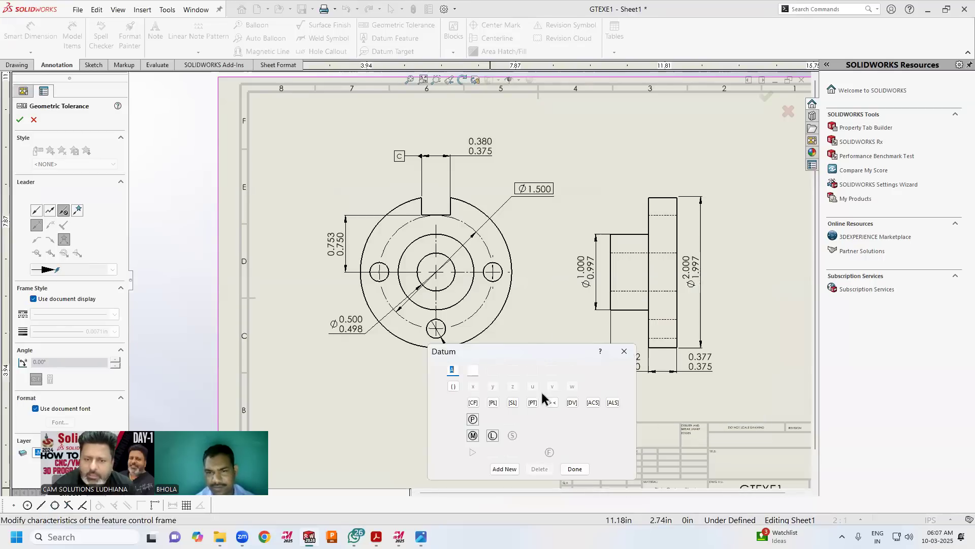
left_click_drag(534, 348, 267, 245)
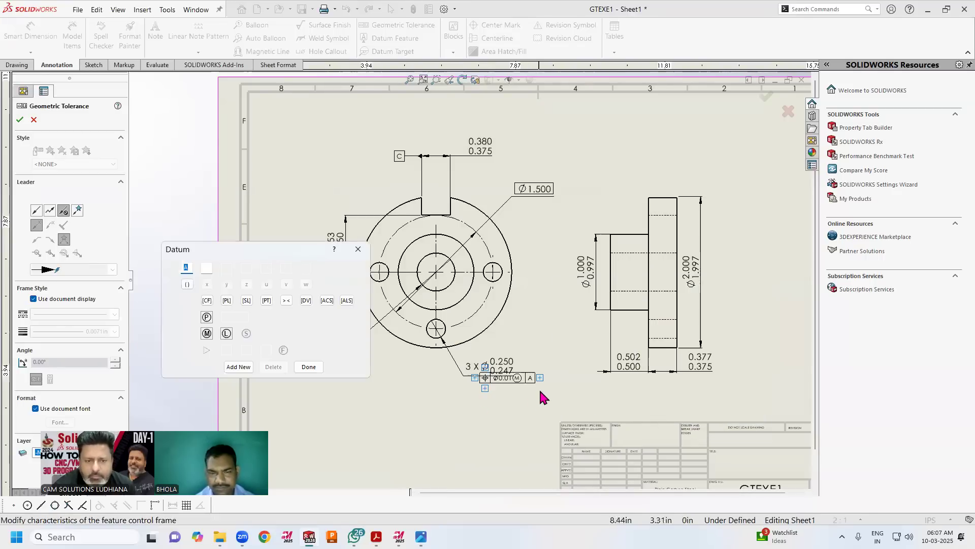
left_click(238, 367)
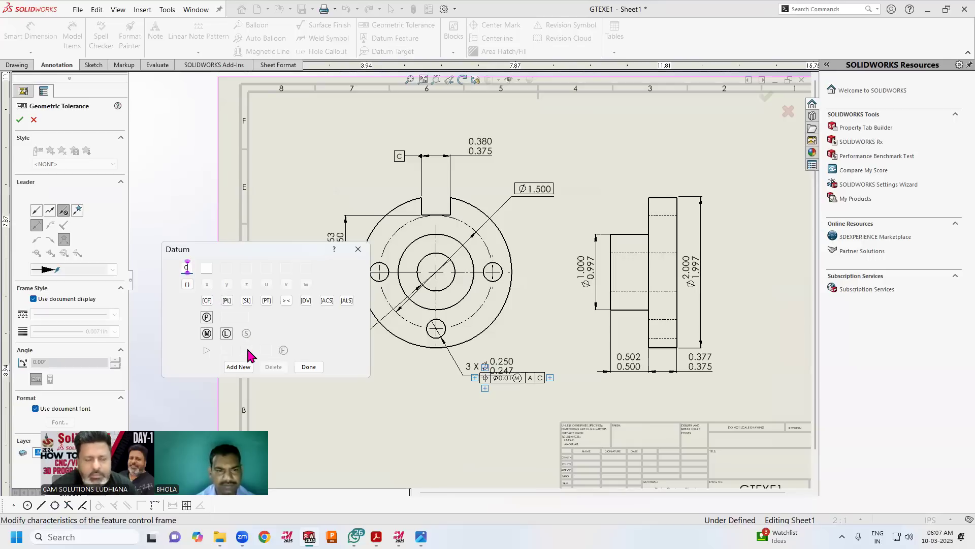
key("BackSpace")
type("B")
left_click(249, 366)
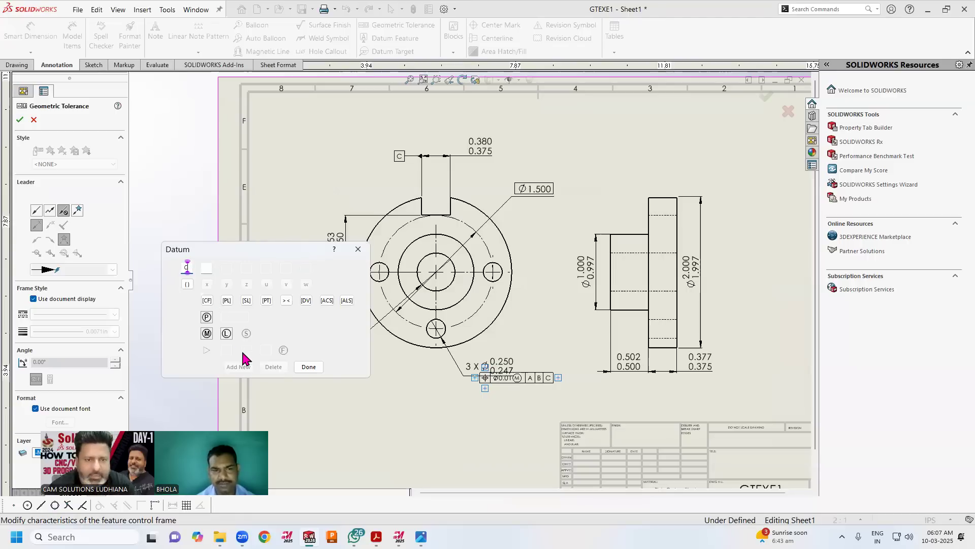
left_click(309, 367)
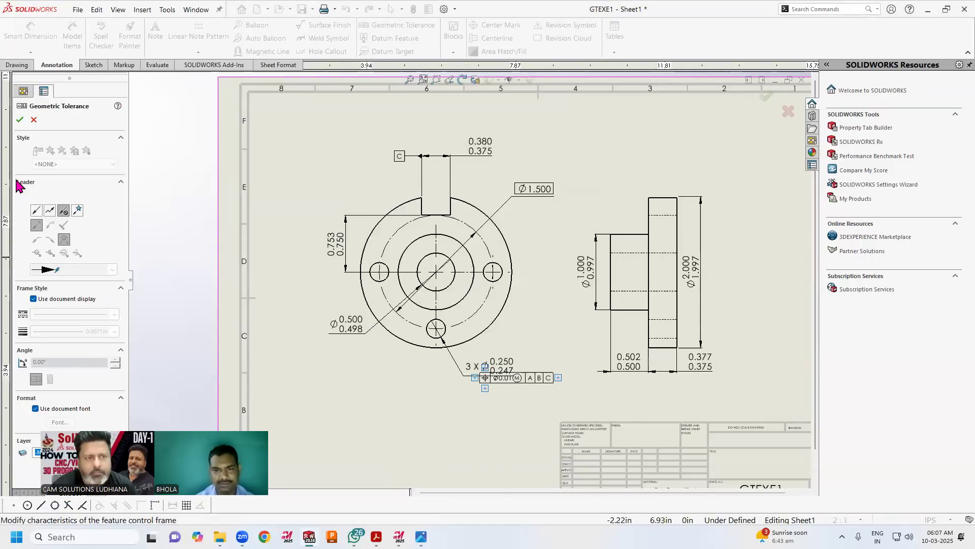
left_click(19, 120)
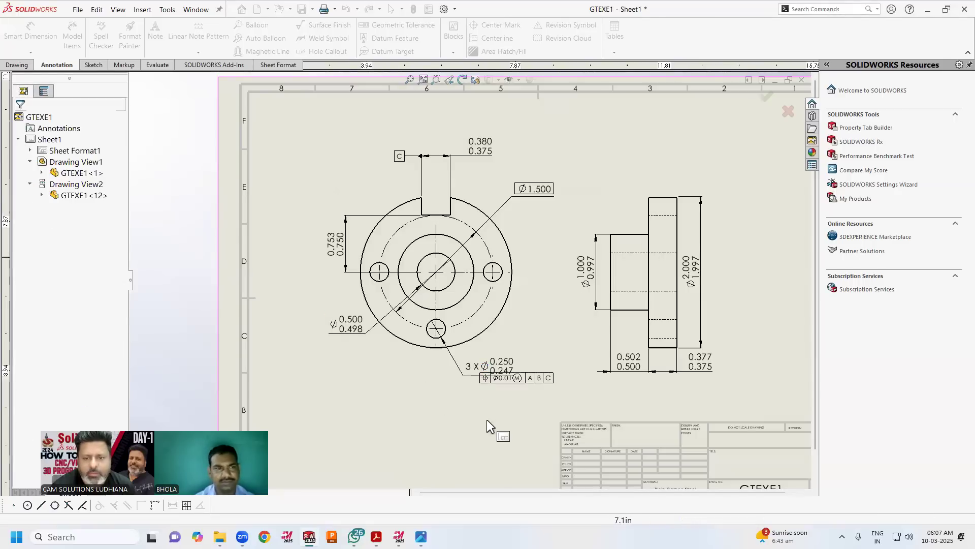
Move the position tolerance frame directly below the "3 X" hole dimension, clear of its text
scroll(488, 417, "down", 3)
scroll(478, 346, "down", 2)
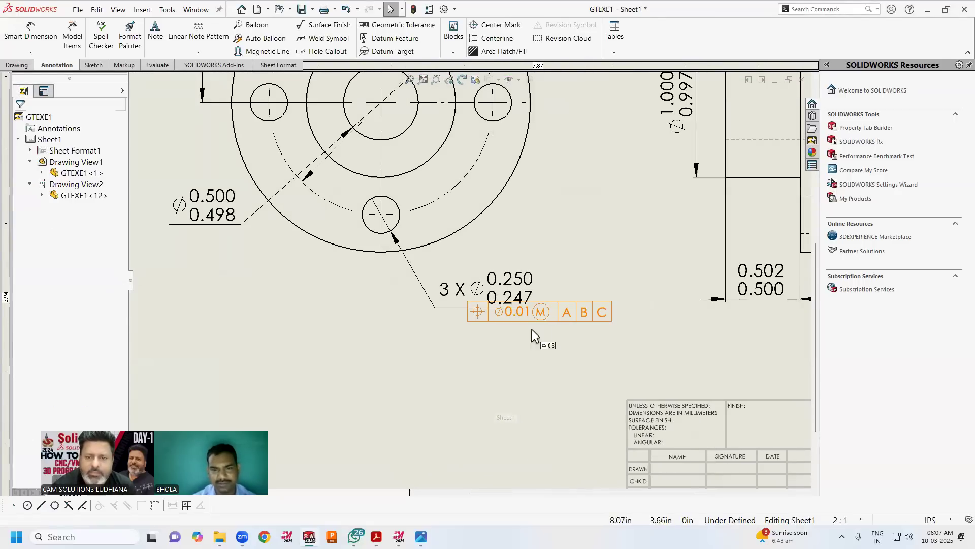
left_click_drag(526, 321, 483, 355)
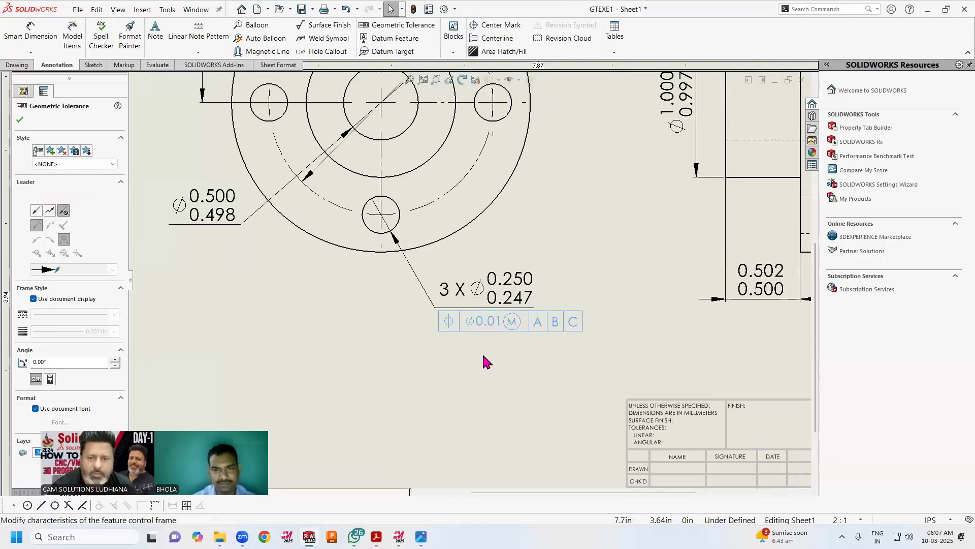
left_click(408, 373)
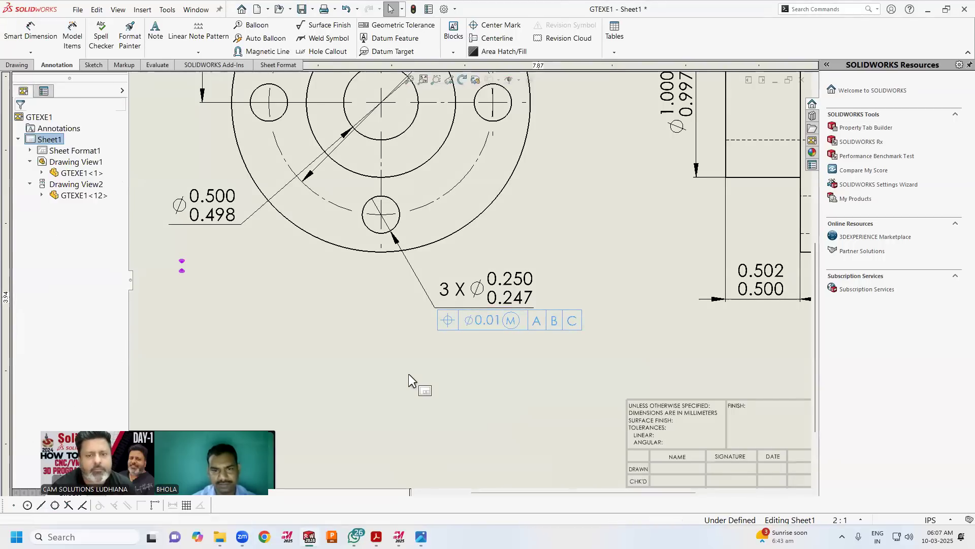
Attach the position tolerance frame to the "3 X" hole dimension and shift both together farther from the flange
left_click(511, 291)
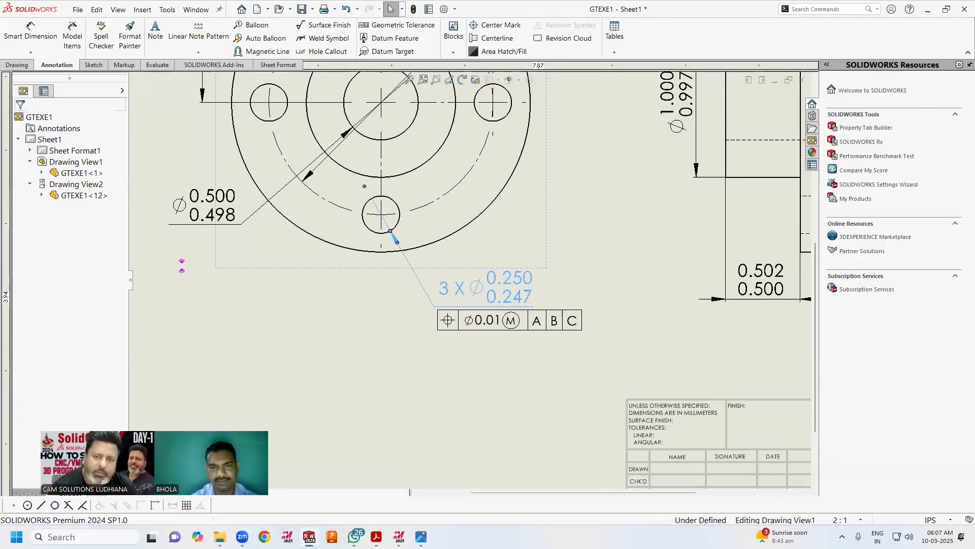
left_click(425, 357)
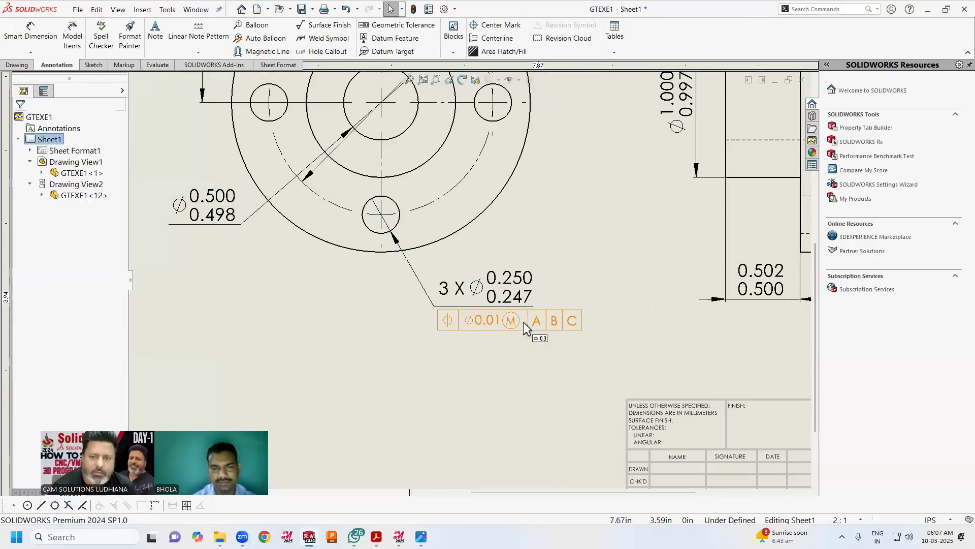
mouse_move(508, 317)
left_mouse_down()
mouse_move(507, 294)
mouse_move(517, 301)
left_mouse_up()
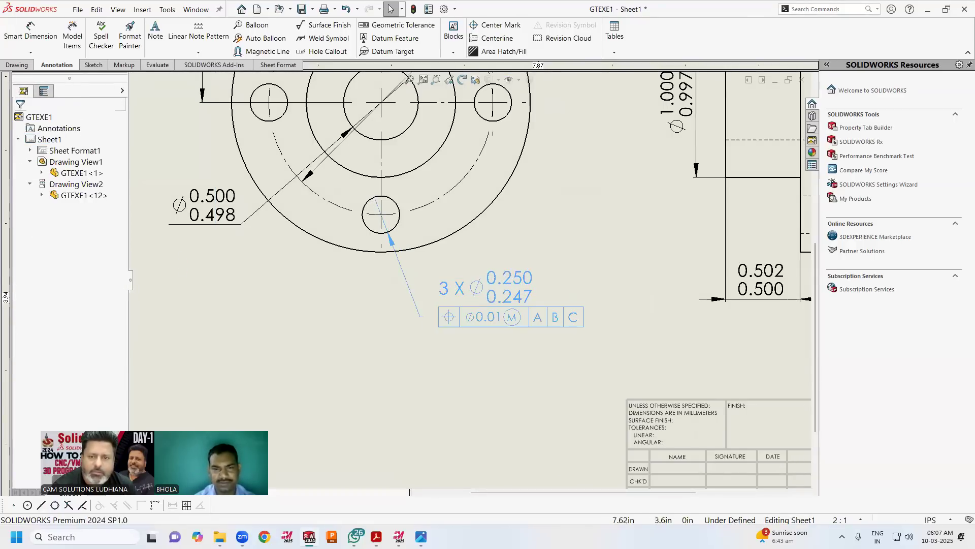
left_click(473, 318)
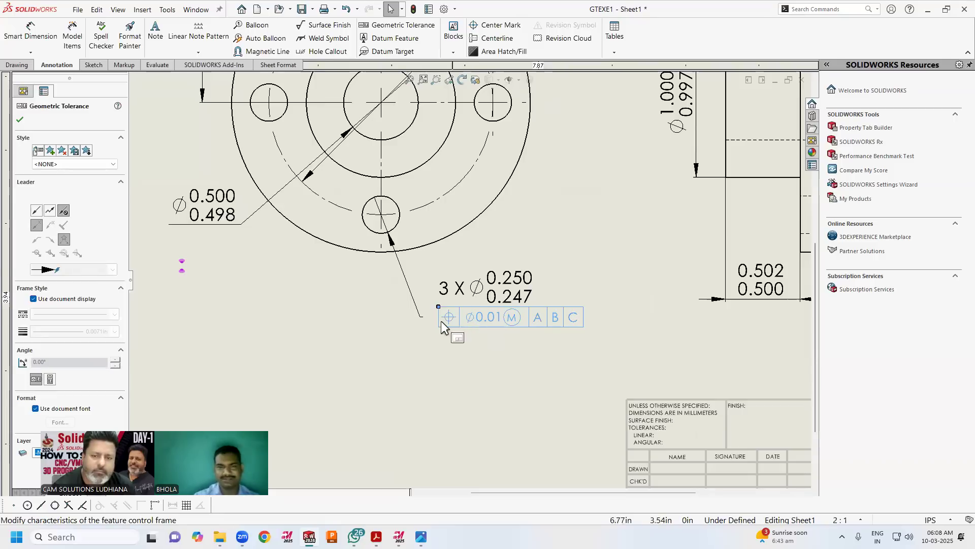
left_click(21, 121)
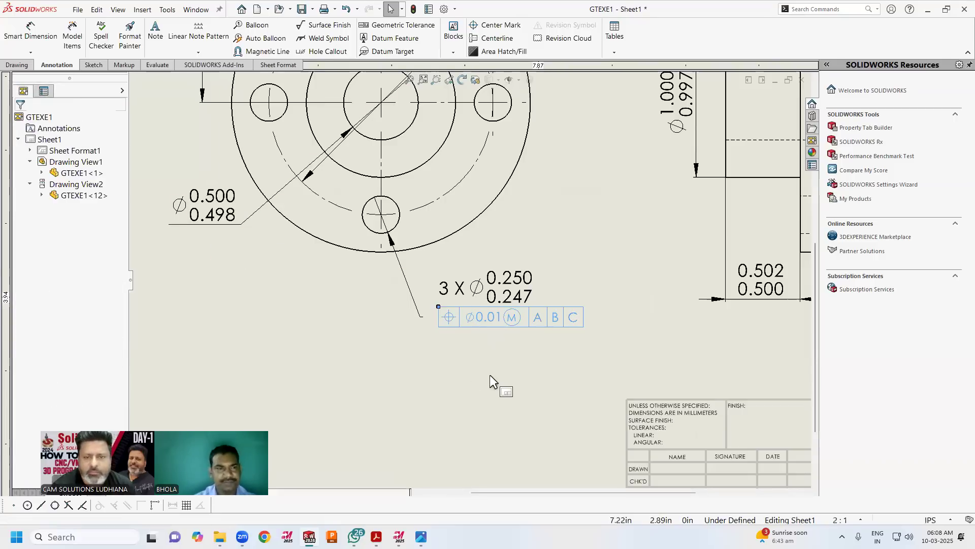
left_click_drag(508, 294, 545, 323)
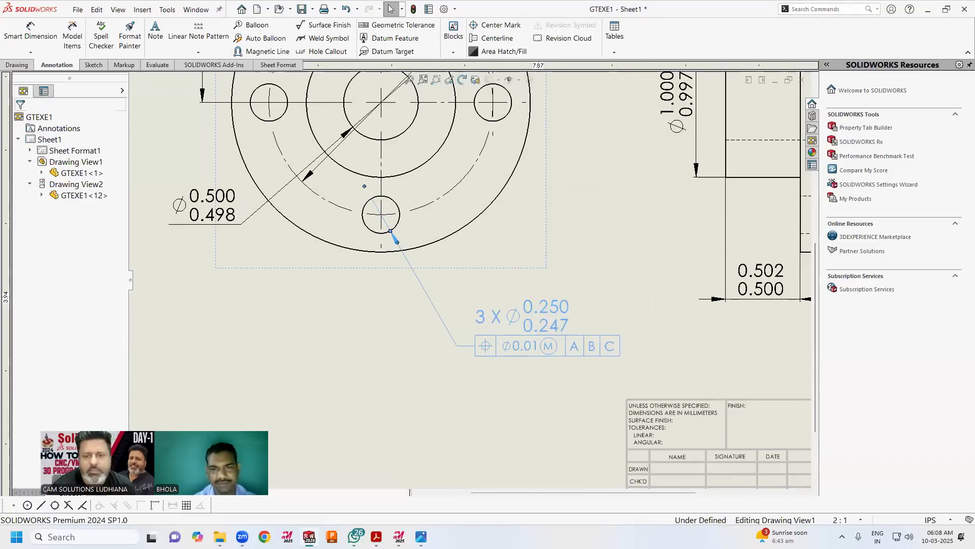
left_click(483, 374)
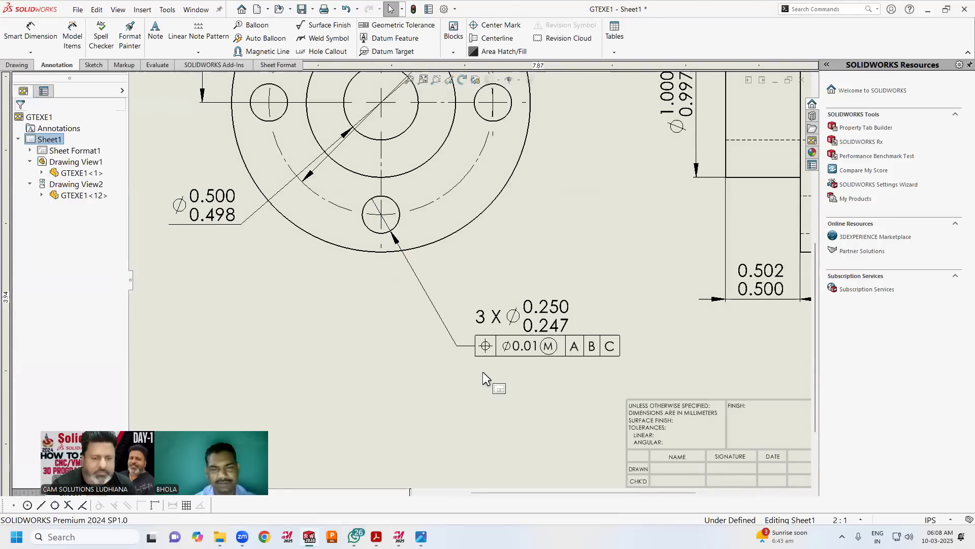
Compare the drawing with exe1.png and place a perpendicularity tolerance frame below the 0.500/0.498 bore diameter dimension
key("alt+Tab")
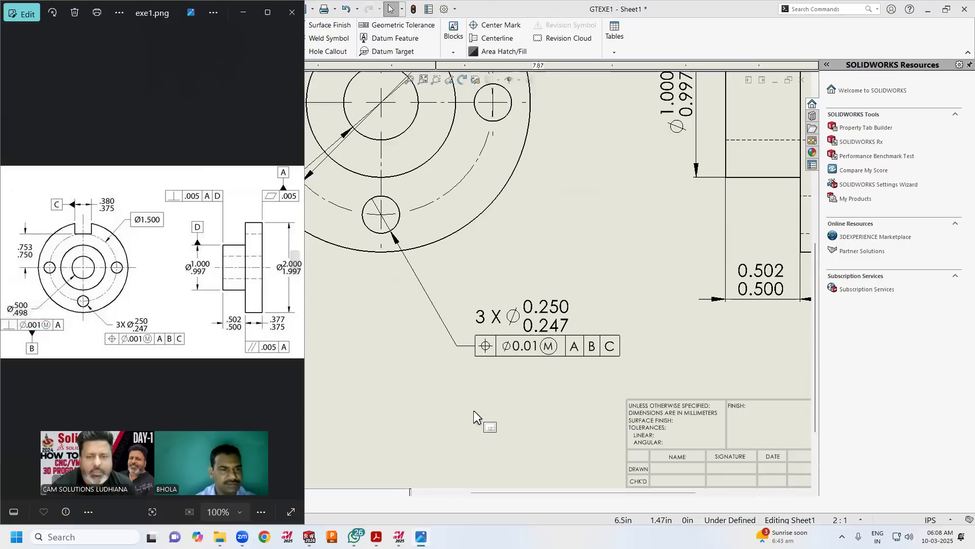
left_click(503, 391)
scroll(502, 388, "up", 9)
scroll(412, 254, "down", 3)
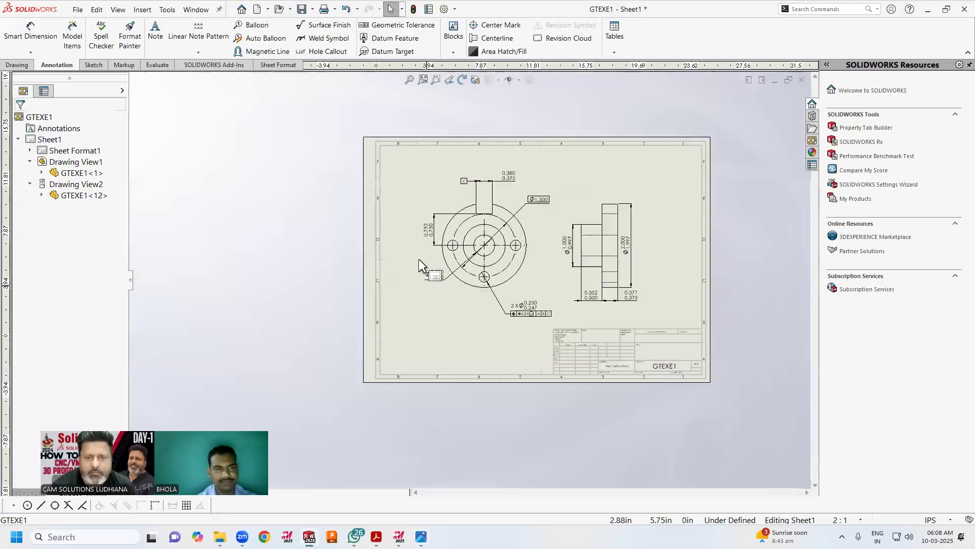
scroll(451, 288, "down", 3)
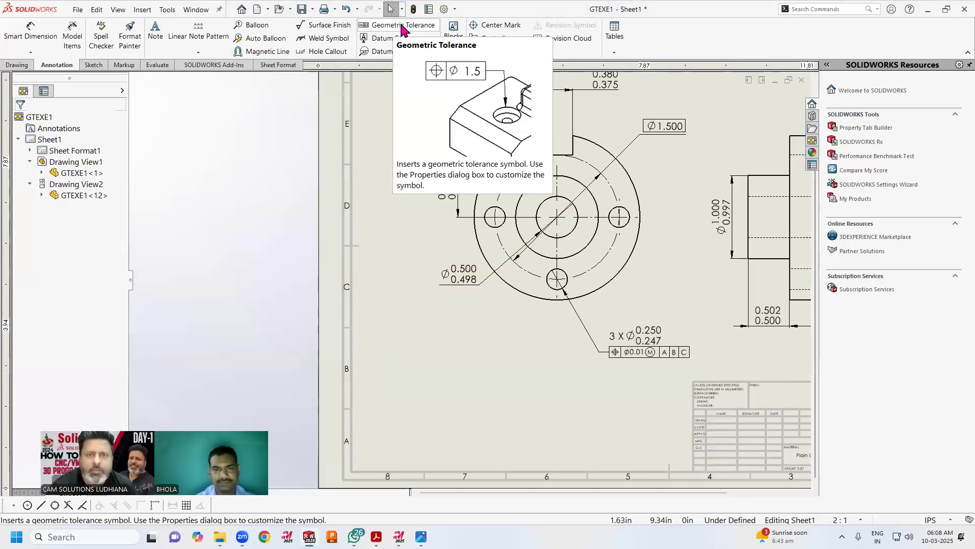
left_click(396, 25)
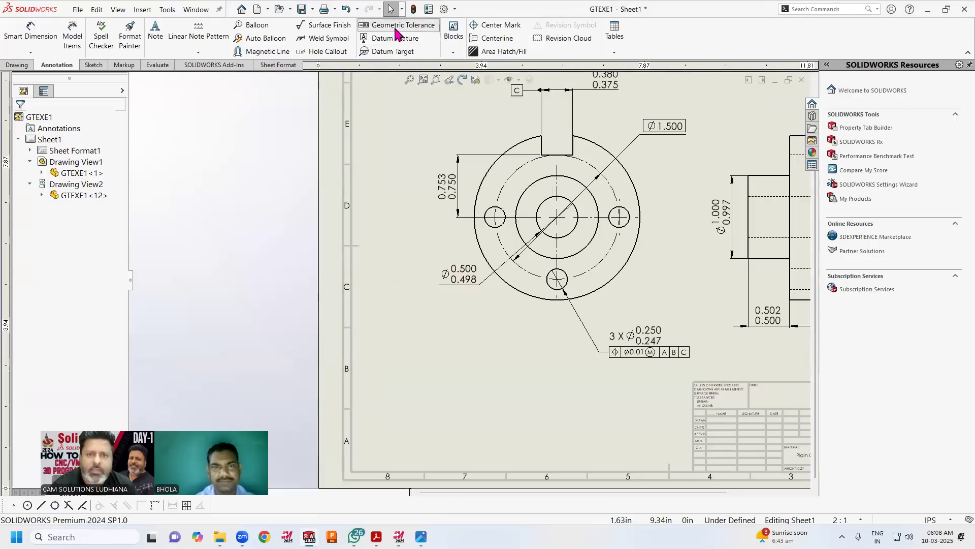
left_click(424, 328)
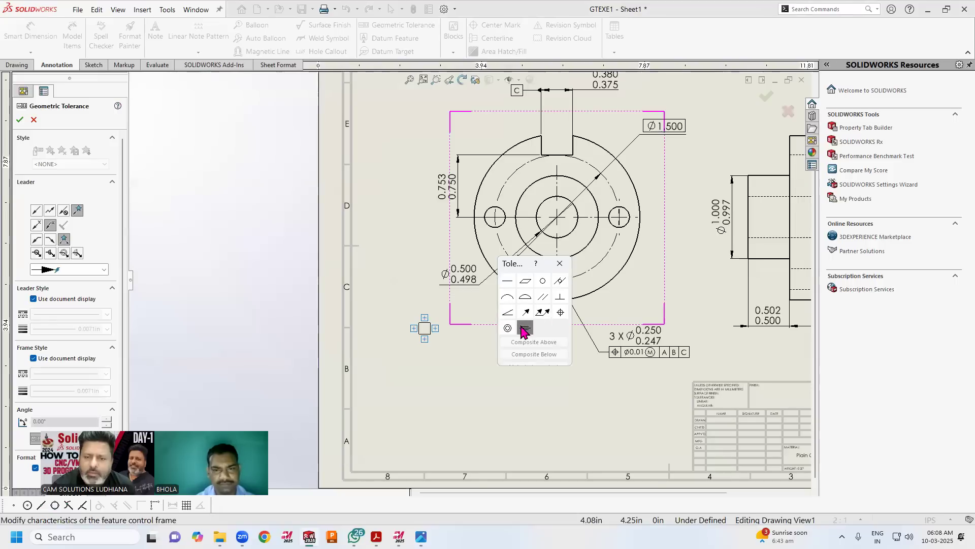
left_click(560, 297)
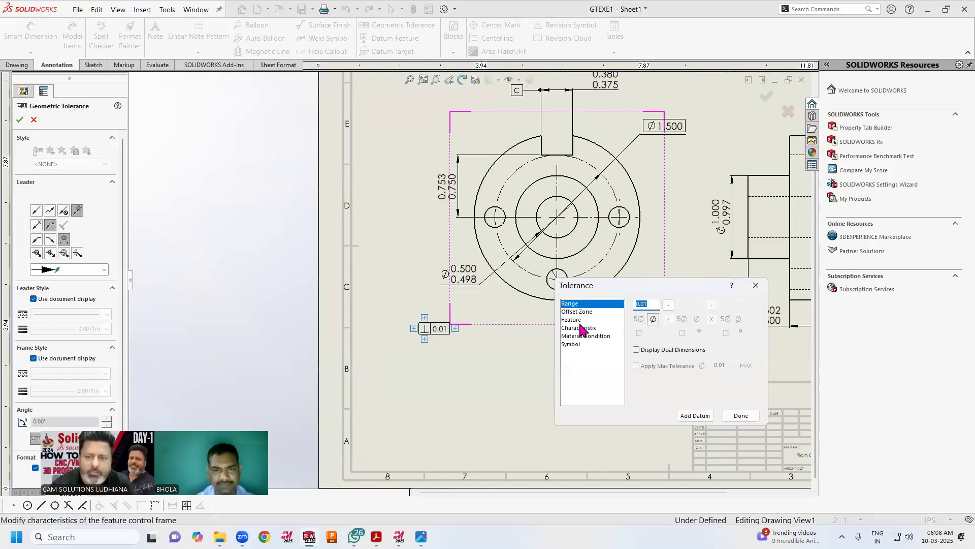
Add the maximum material condition modifier M and datum reference A to the perpendicularity frame and accept the annotation
left_click(582, 328)
left_click(583, 337)
left_click(639, 305)
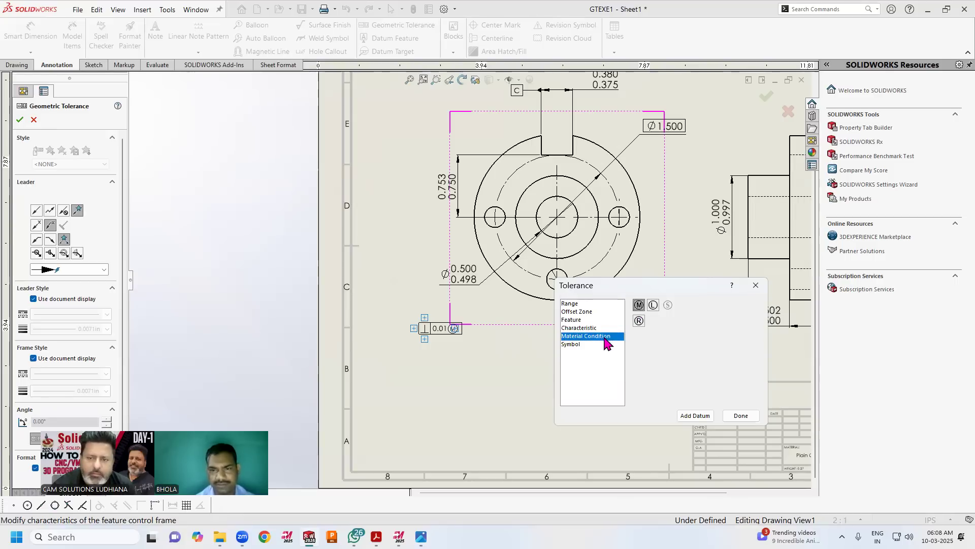
left_click(683, 414)
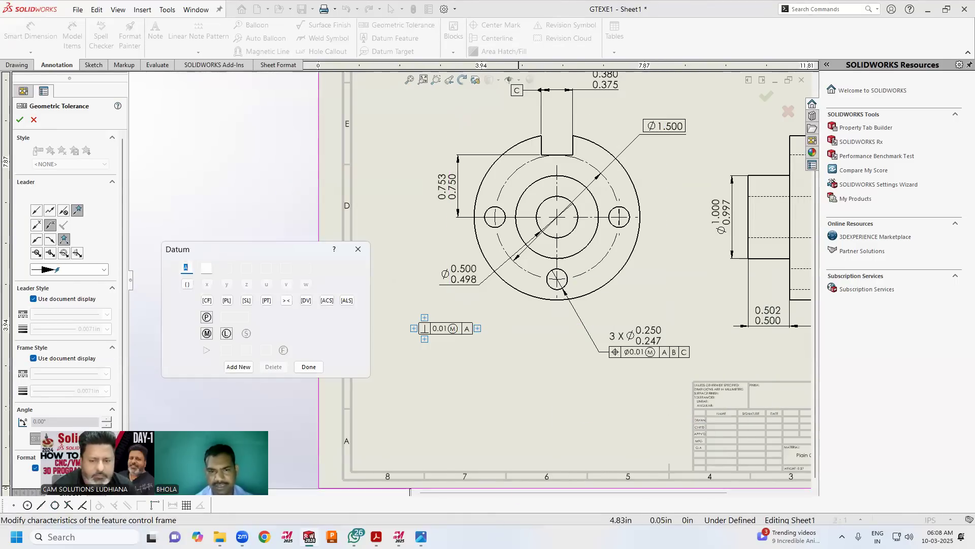
left_click(422, 536)
left_click(421, 536)
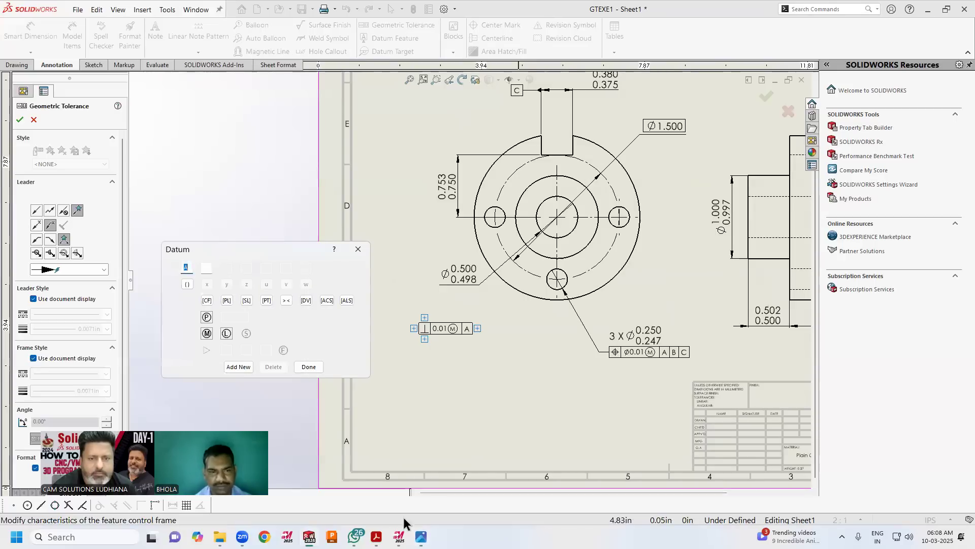
left_click(309, 367)
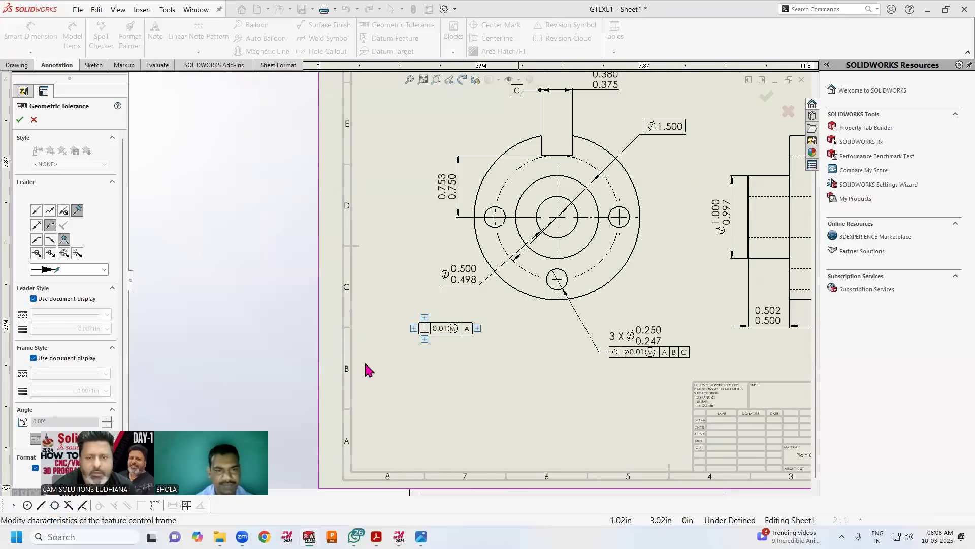
left_click(23, 121)
Attach the perpendicularity frame to the 0.500/0.498 bore diameter dimension and shift both together farther from the flange
mouse_move(445, 328)
left_mouse_down()
mouse_move(458, 274)
mouse_move(463, 290)
left_mouse_up()
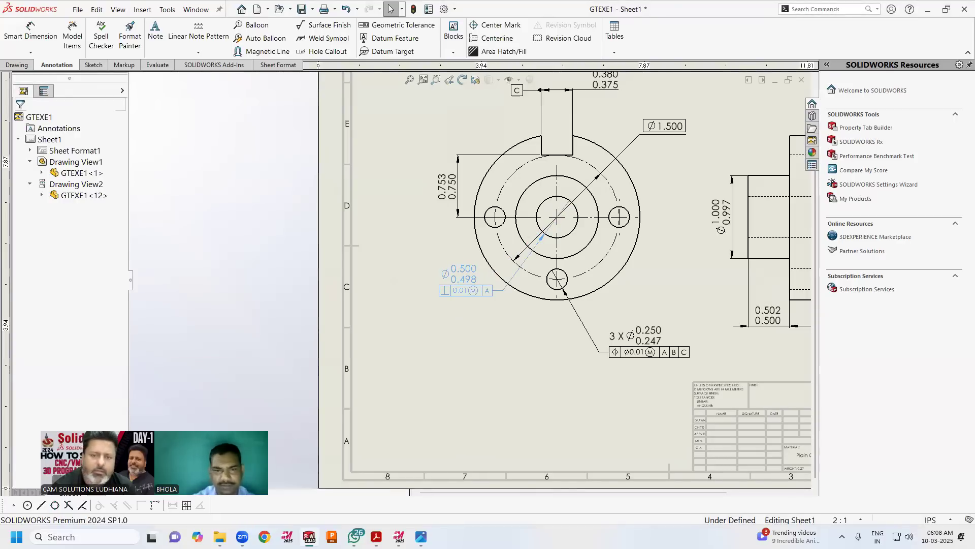
left_click(22, 121)
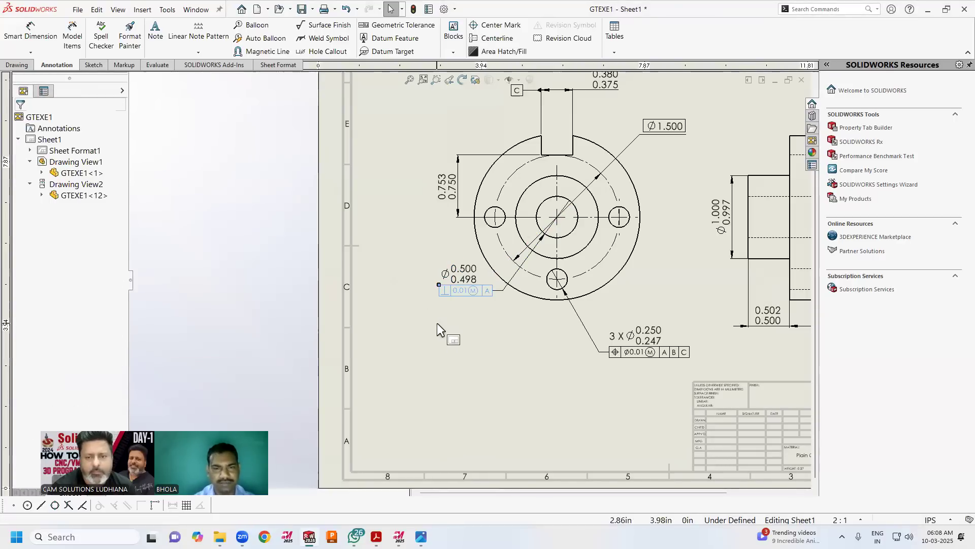
mouse_move(459, 271)
left_mouse_down()
mouse_move(443, 301)
mouse_move(435, 295)
mouse_move(447, 296)
left_mouse_up()
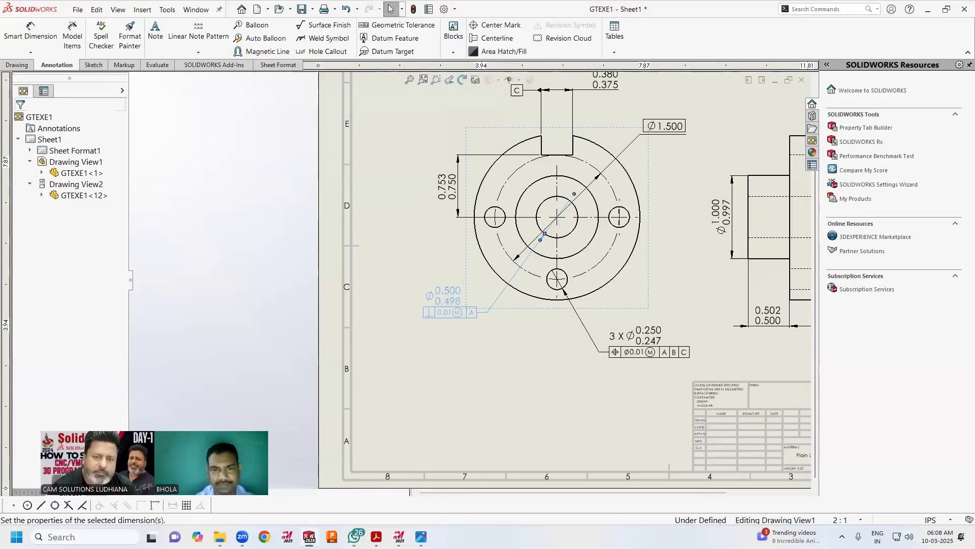
left_click(449, 352)
mouse_move(449, 352)
middle_mouse_down()
mouse_move(372, 395)
mouse_move(312, 390)
middle_mouse_up()
scroll(258, 175, "down", 1)
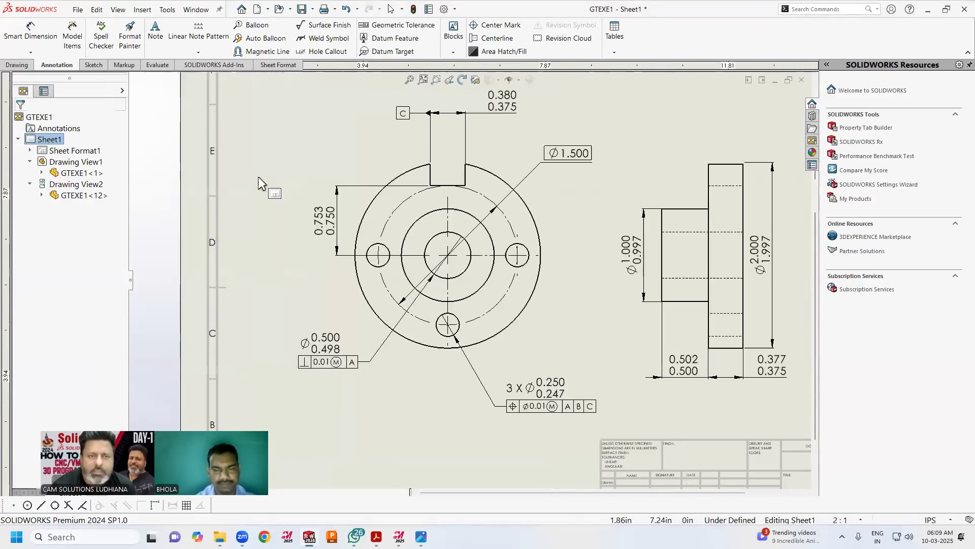
Save the drawing together with its modified GTEXE1 part, rebuilding the document before saving
left_click(302, 9)
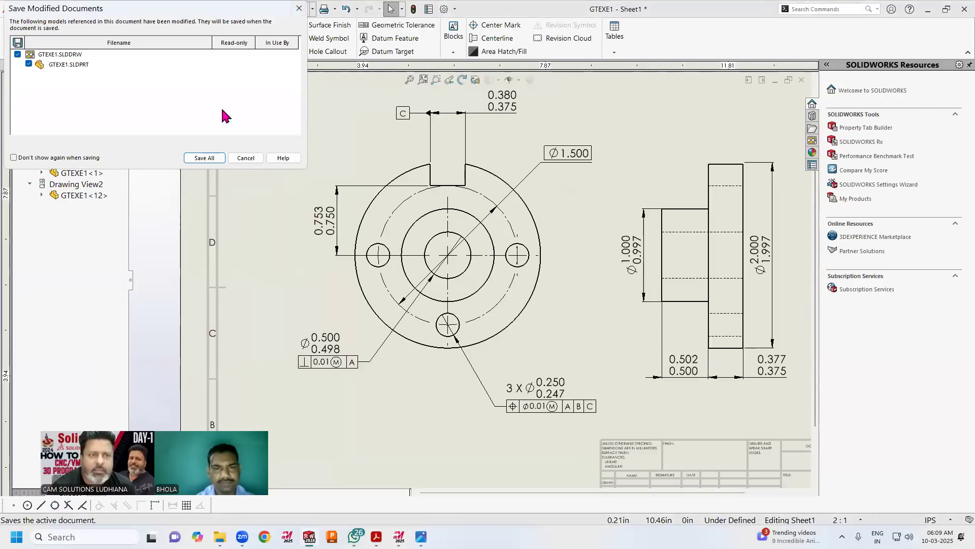
left_click(208, 157)
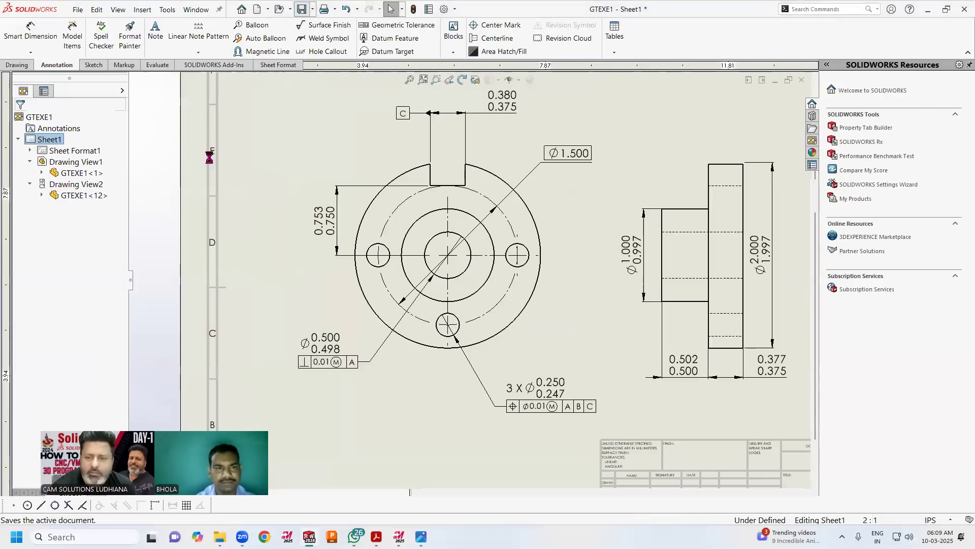
left_click(557, 386)
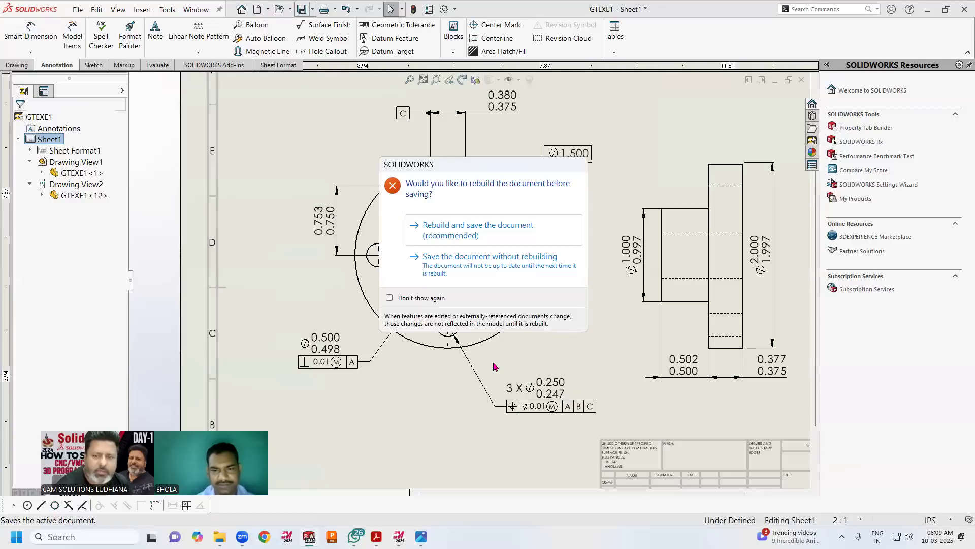
left_click(471, 237)
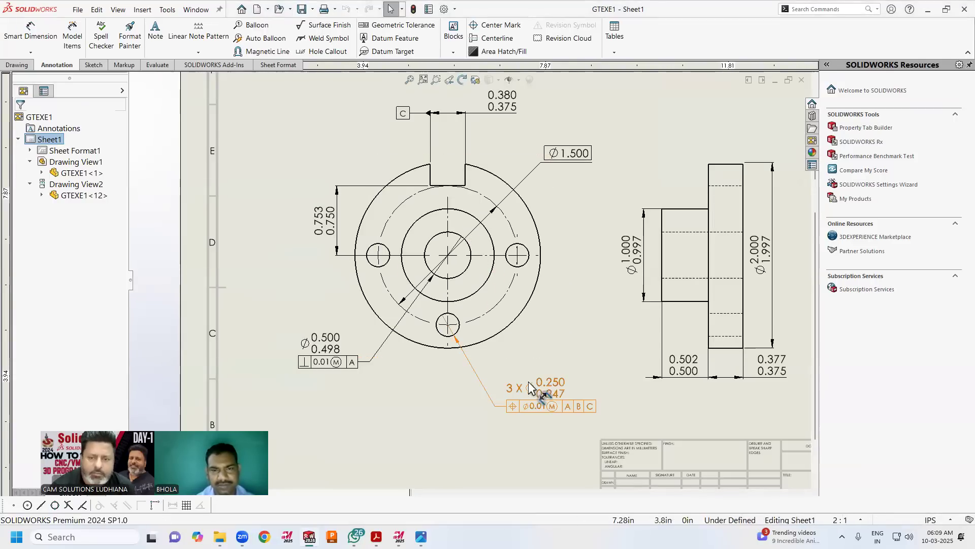
Check exe1.png against the whole sheet for the remaining datum features and geometric tolerances of the side view
left_click(421, 536)
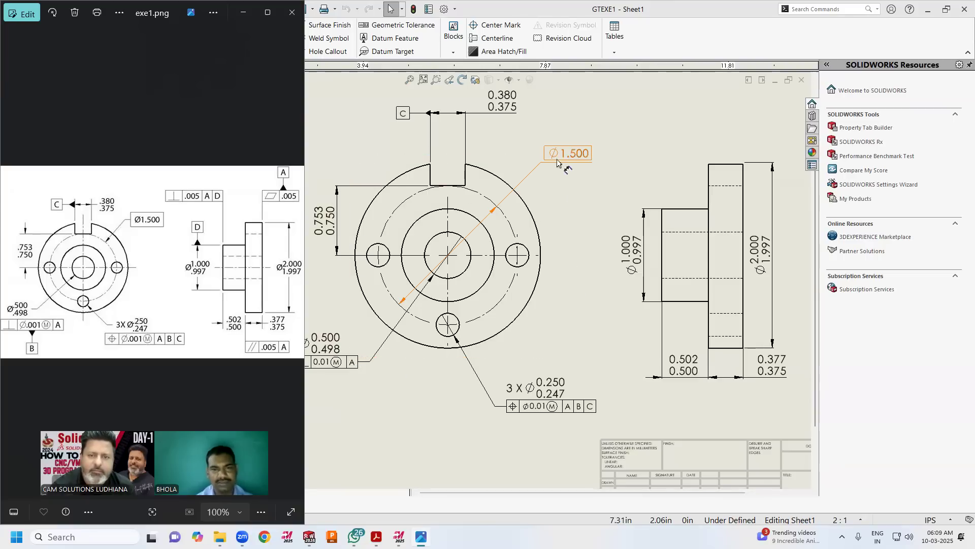
left_click(574, 184)
key("f")
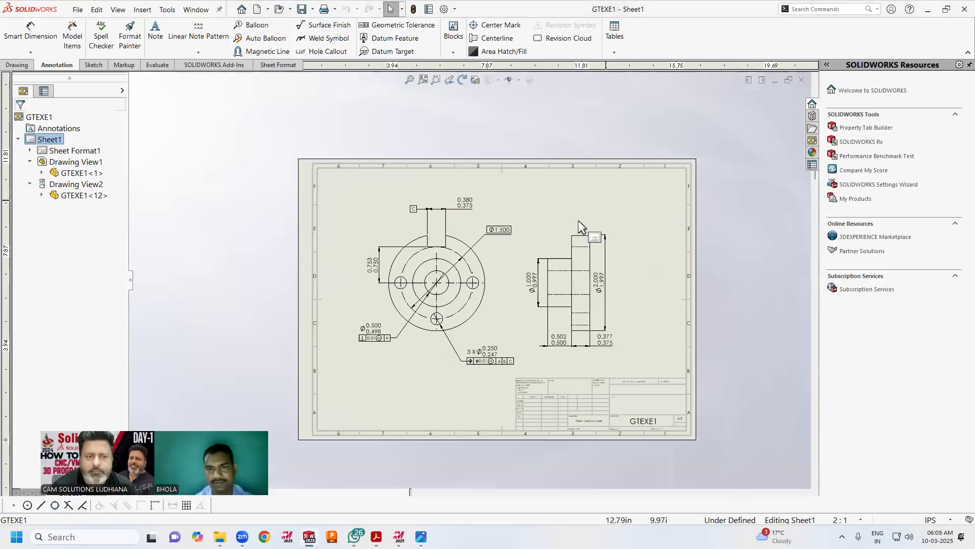
key("alt+Tab")
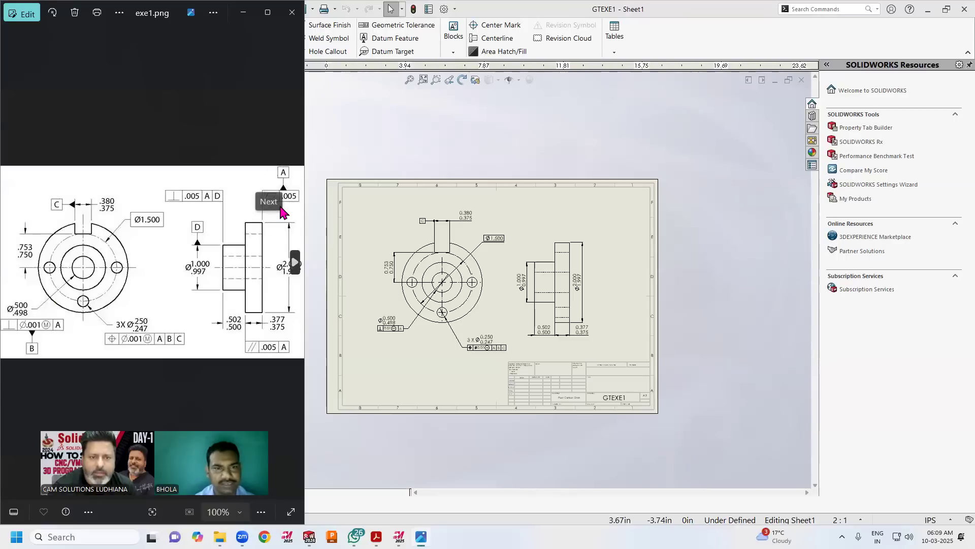
left_click(472, 136)
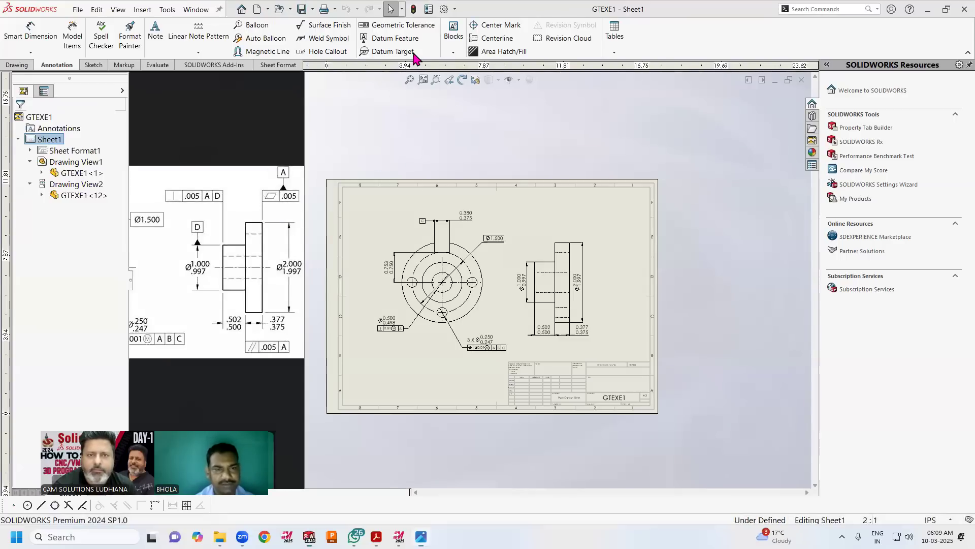
left_click(394, 38)
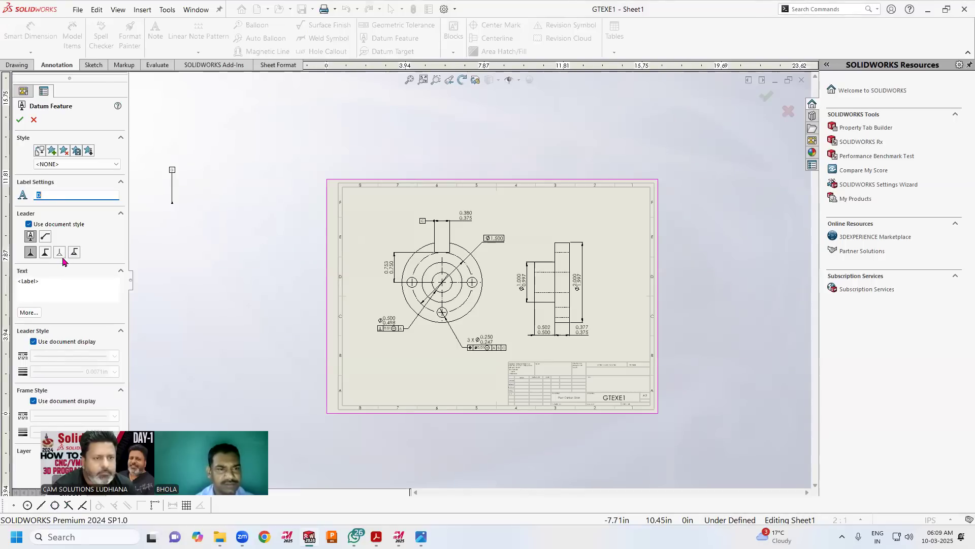
left_click(34, 120)
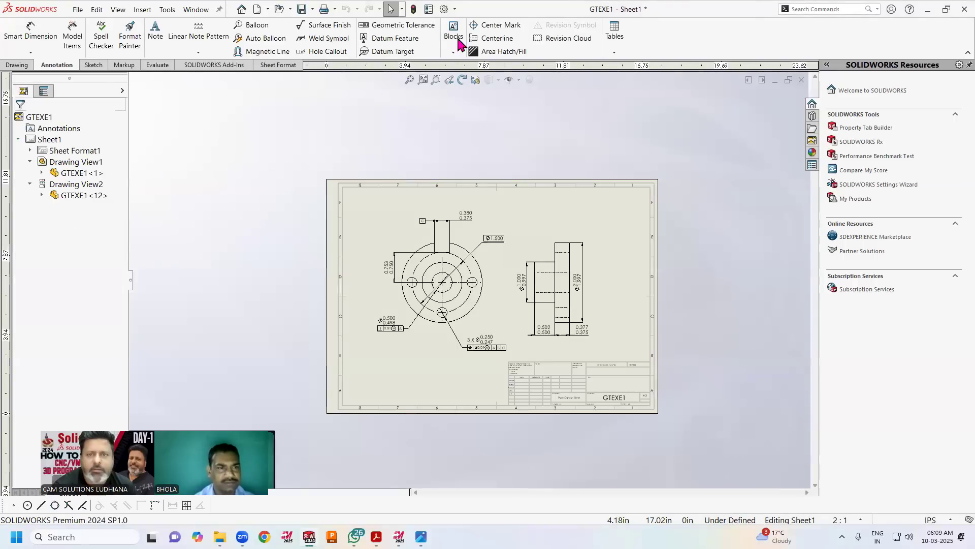
Attach a flatness tolerance frame to the flange's outer face edge in the side view, placing it above the flange
left_click(389, 28)
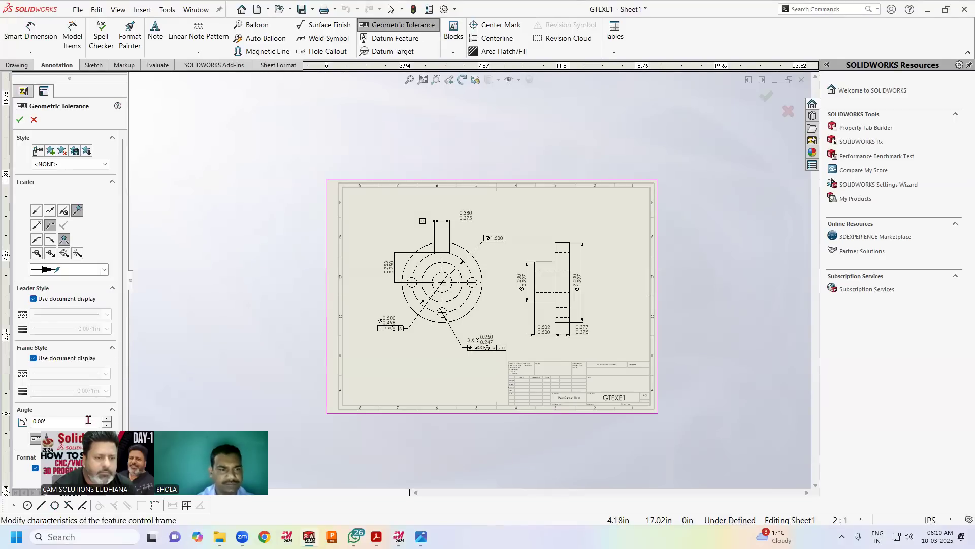
scroll(568, 230, "down", 3)
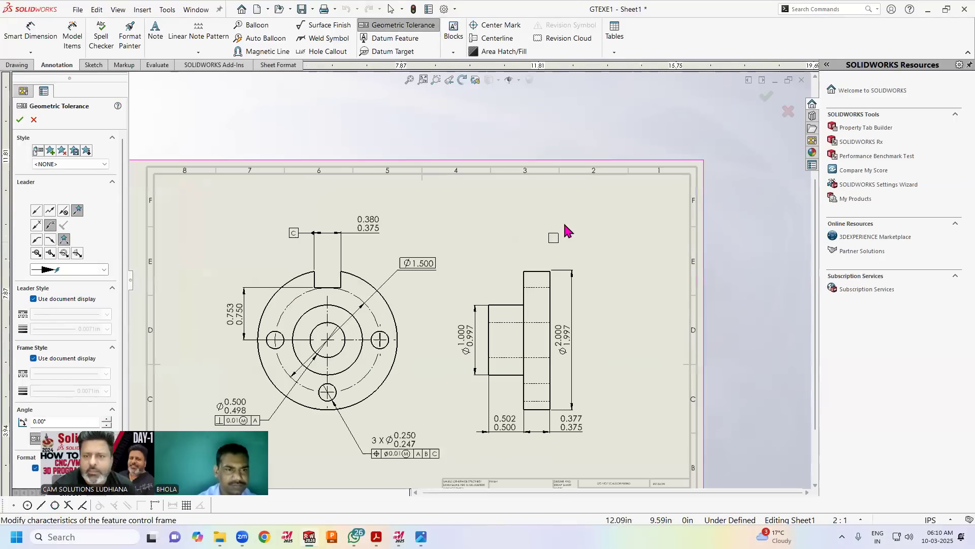
left_click(552, 280)
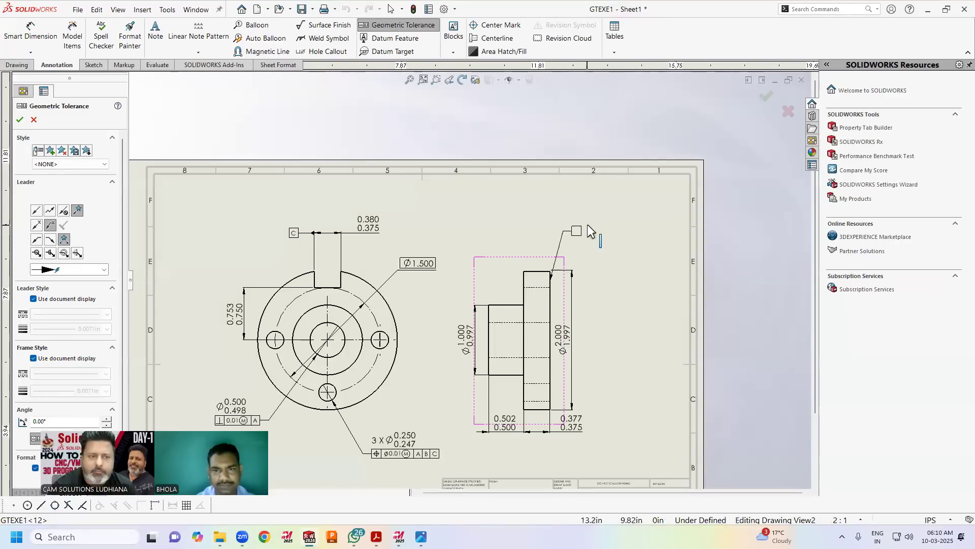
left_click(556, 228)
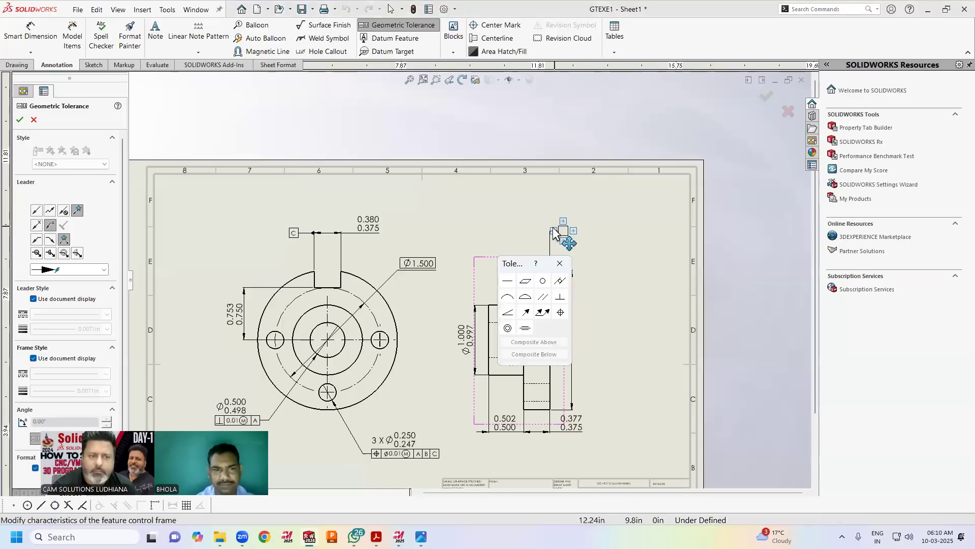
left_click(531, 283)
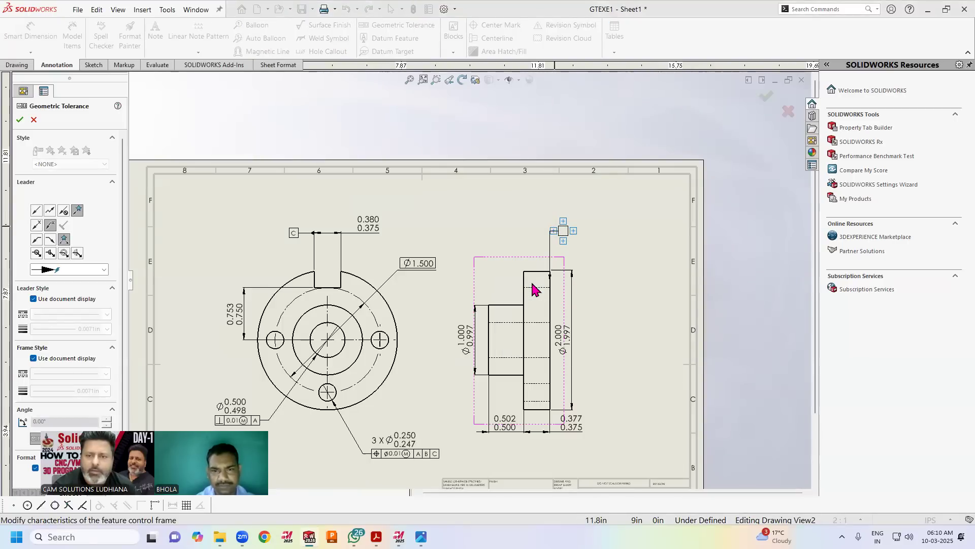
Set the flatness tolerance to 0.05 and change its leader to a style without an arrowhead
left_click(420, 486)
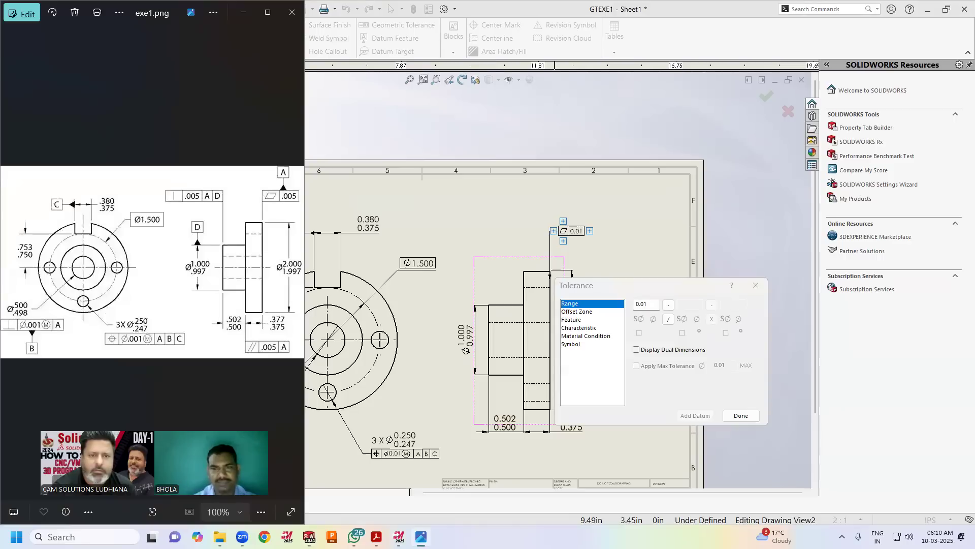
key("alt+Tab")
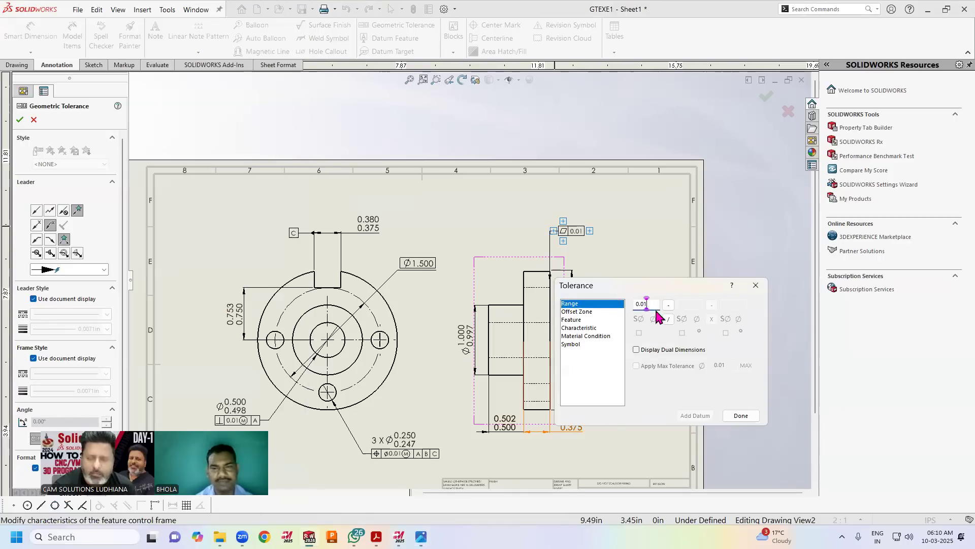
key("BackSpace")
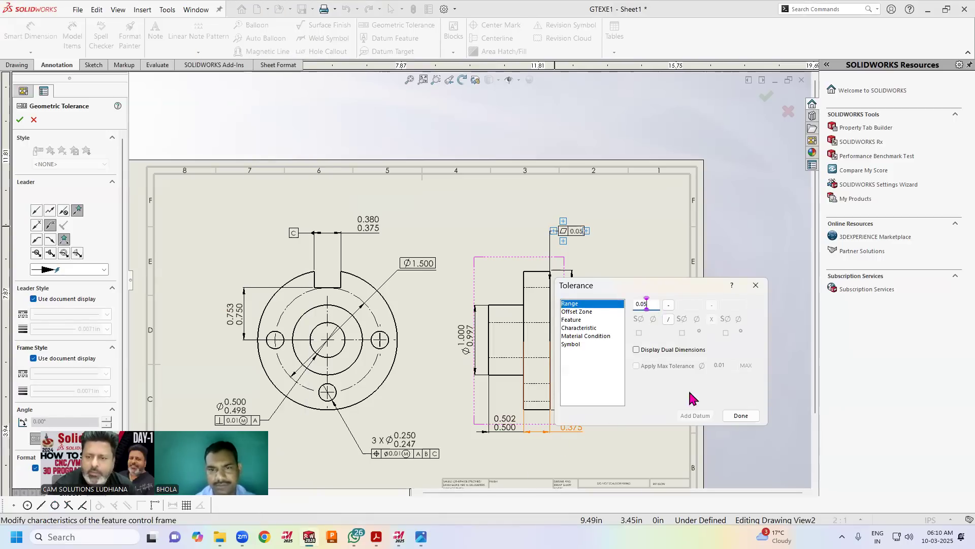
left_click(741, 416)
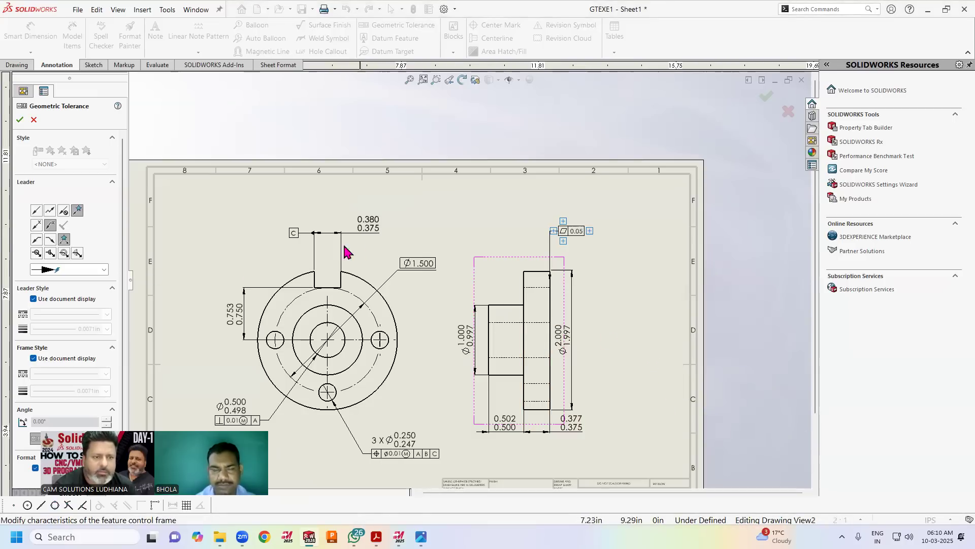
left_click(94, 271)
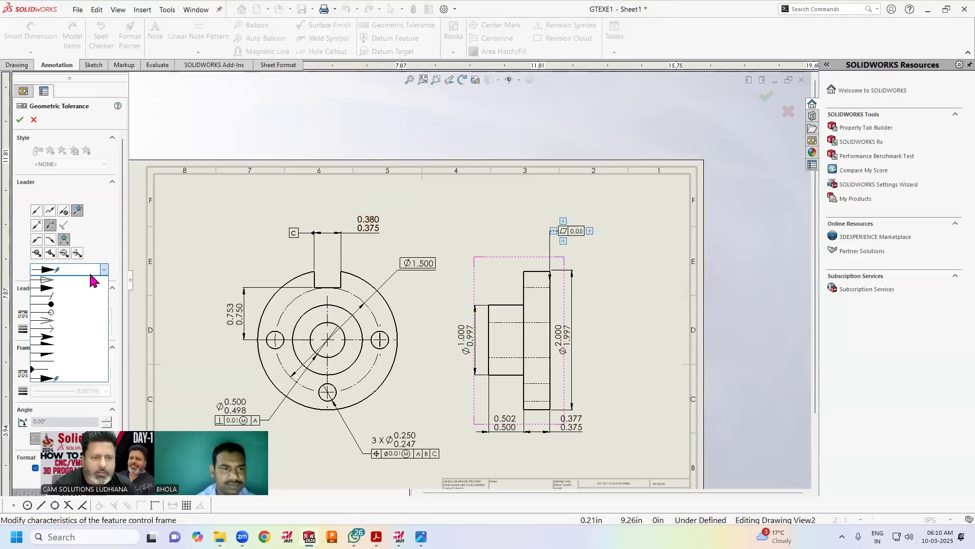
left_click(85, 362)
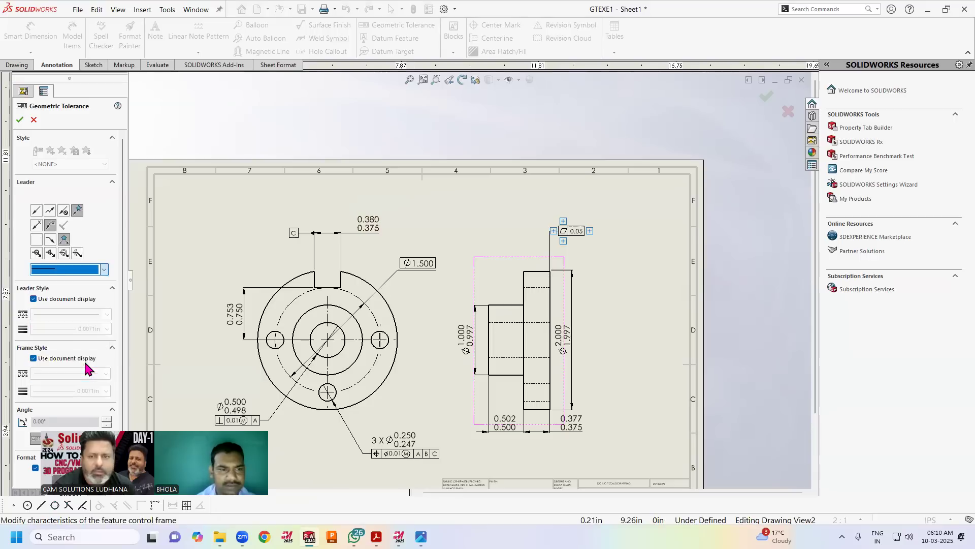
Attach datum feature A to the top of the flatness tolerance frame above the side view, as in exe1.png
left_click(20, 119)
left_click(559, 253)
scroll(569, 249, "up", 3)
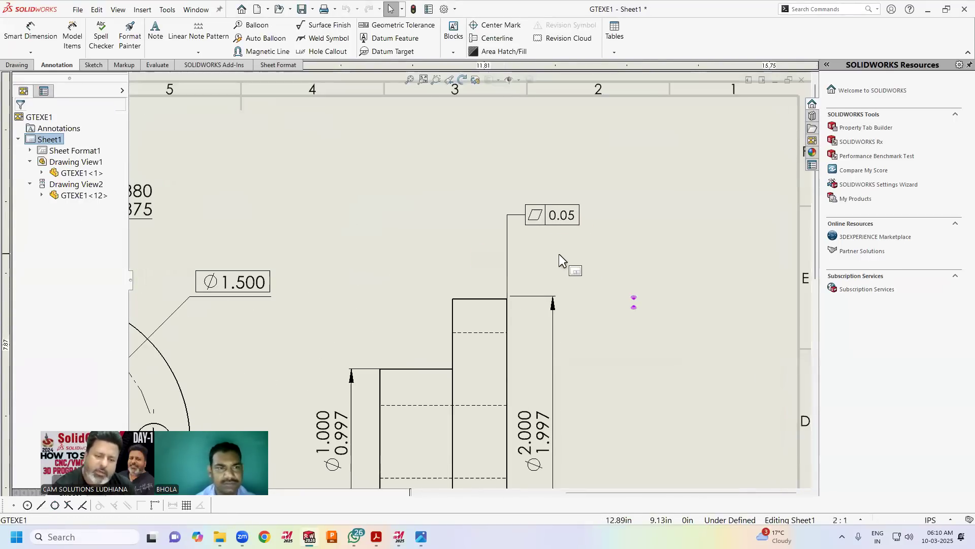
key("alt+Tab")
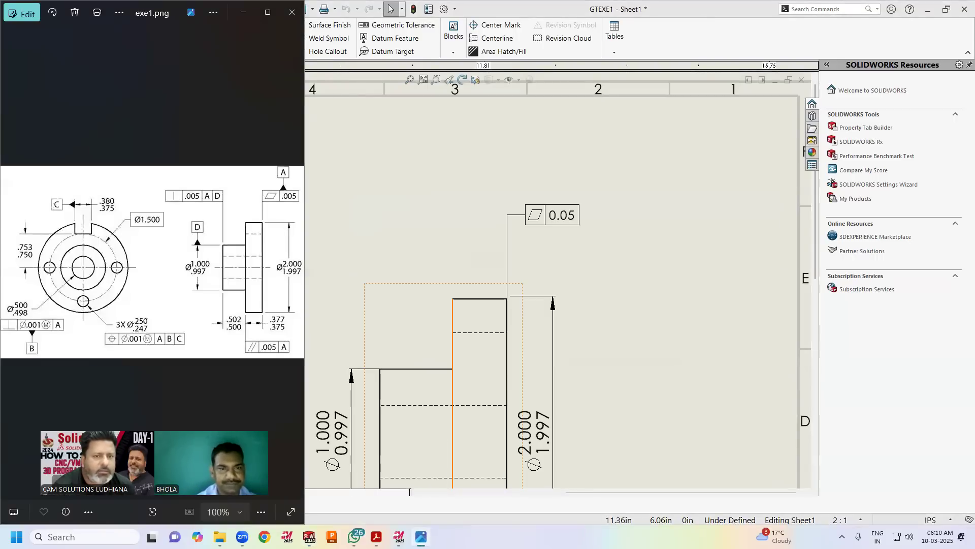
key("alt+Tab")
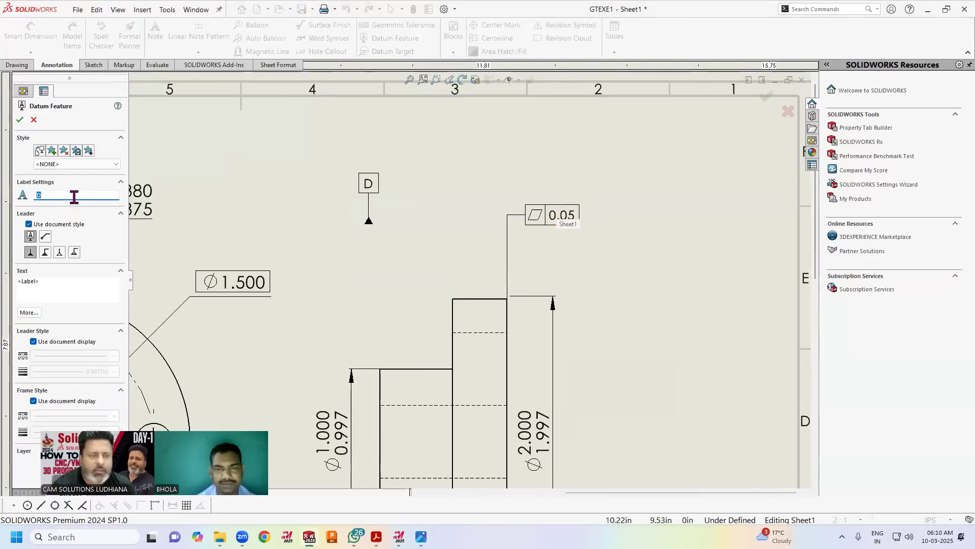
type("a")
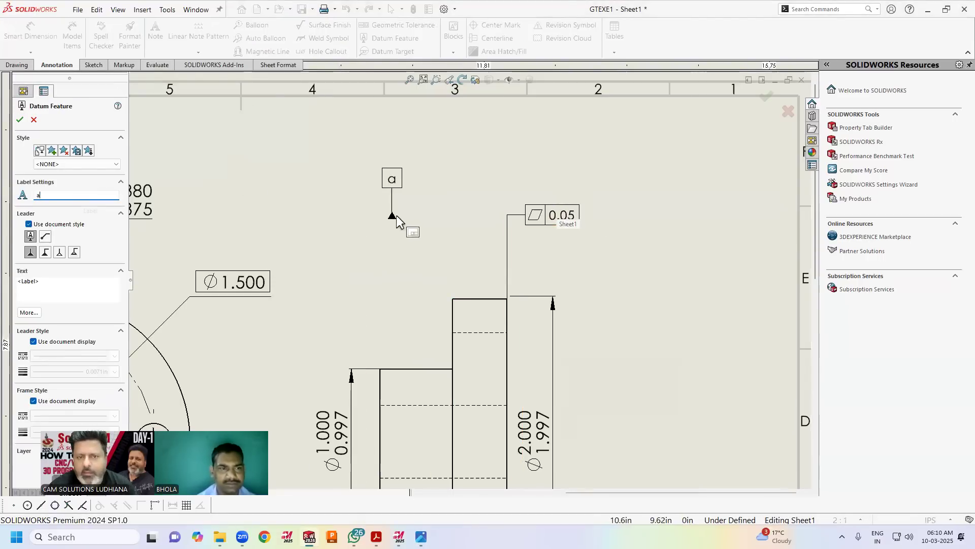
type("A")
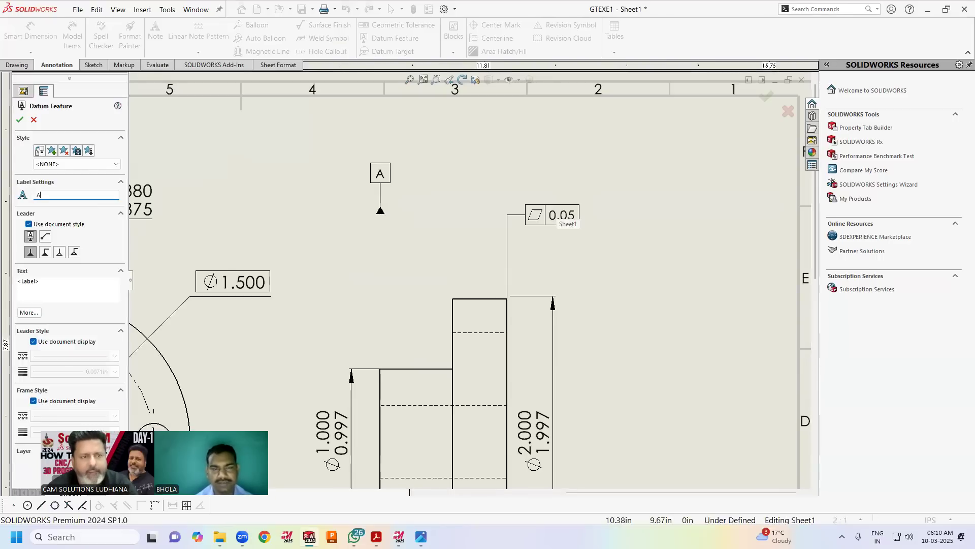
left_click(562, 210)
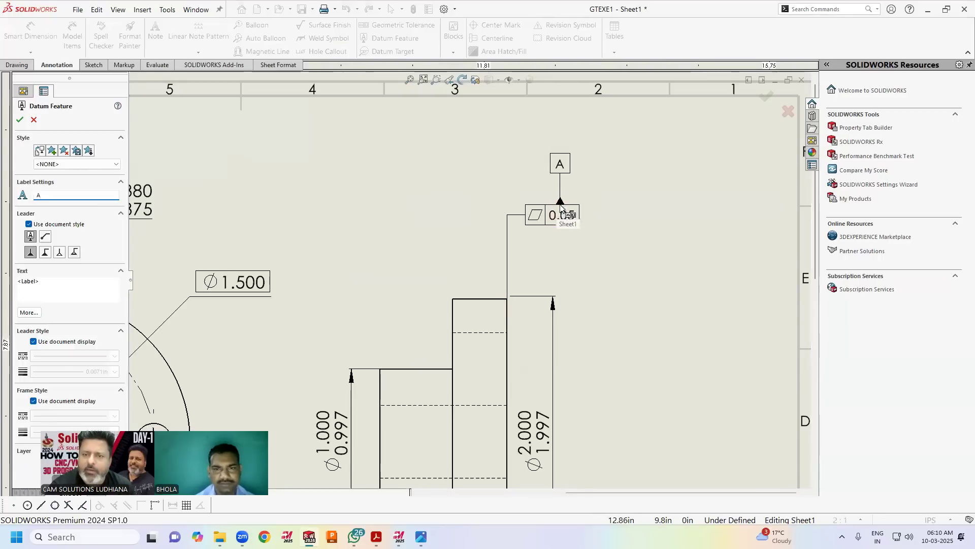
left_click(553, 184)
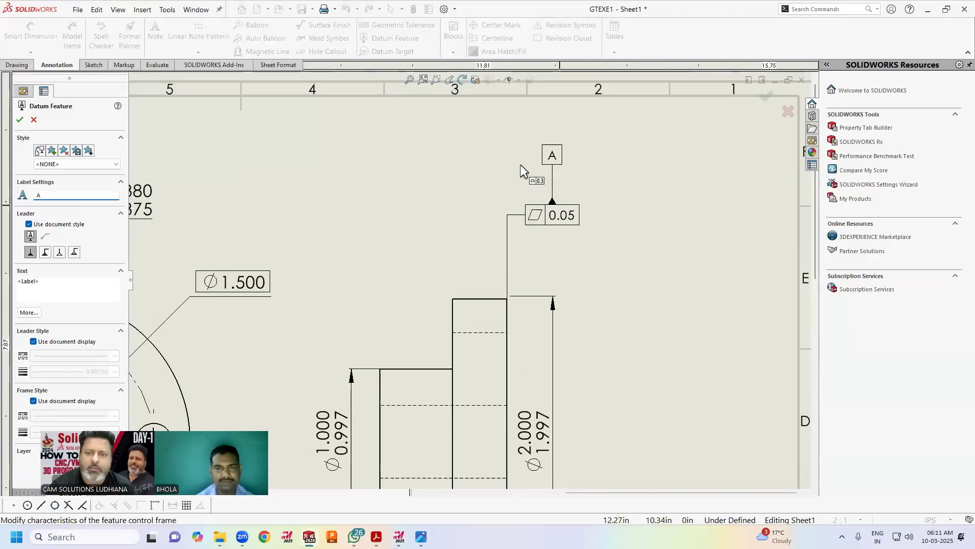
left_click(525, 179)
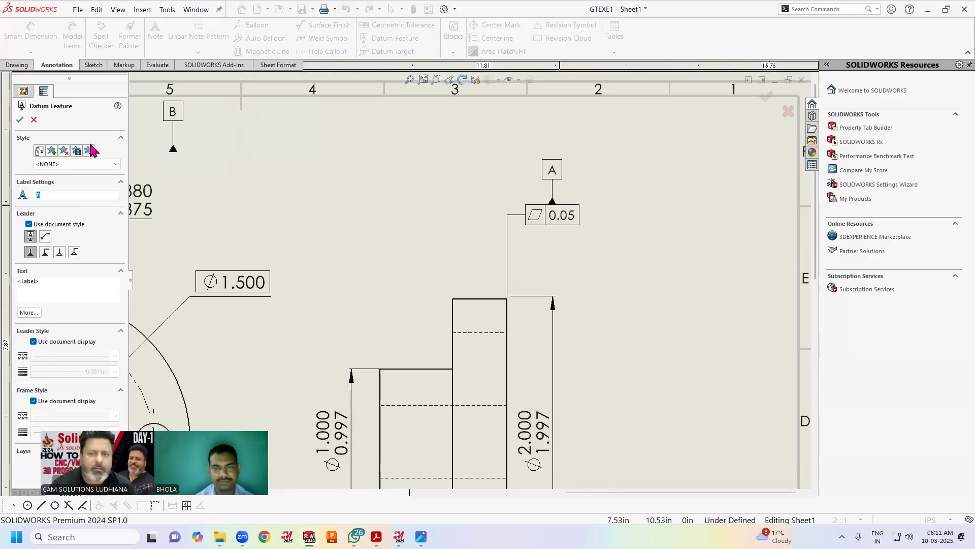
left_click(20, 119)
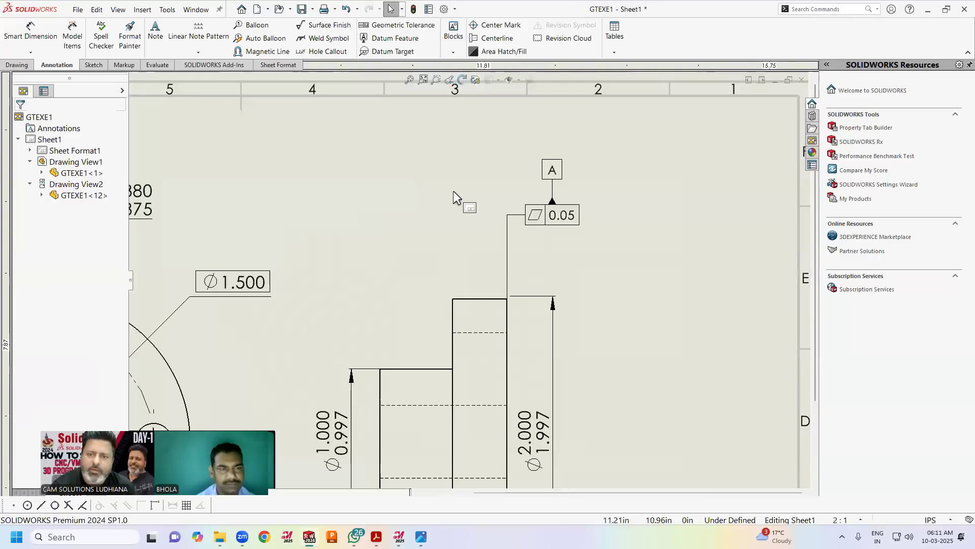
Attach a perpendicularity tolerance frame to the flange's hub-side face edge in the side view, placing it above the flange
scroll(453, 191, "up", 3)
key("alt+Tab")
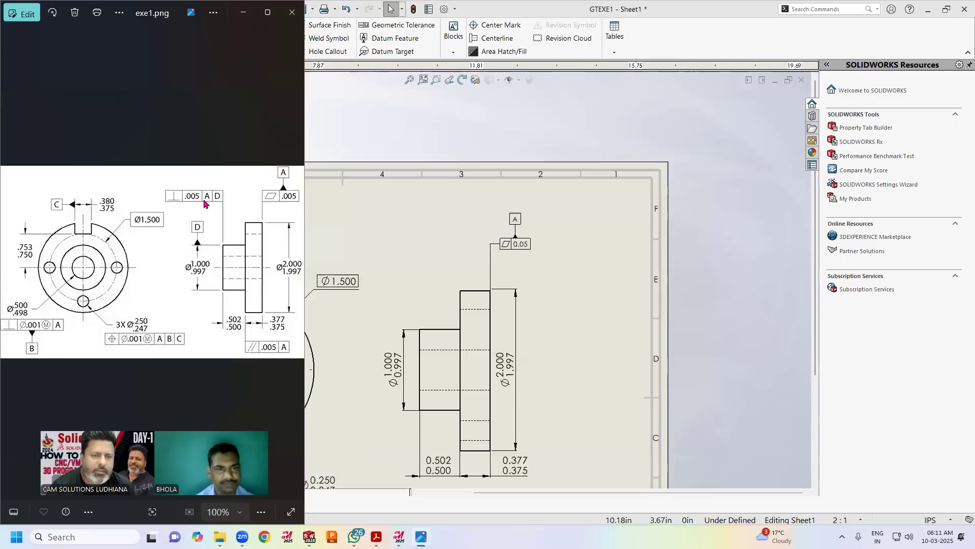
left_click(375, 213)
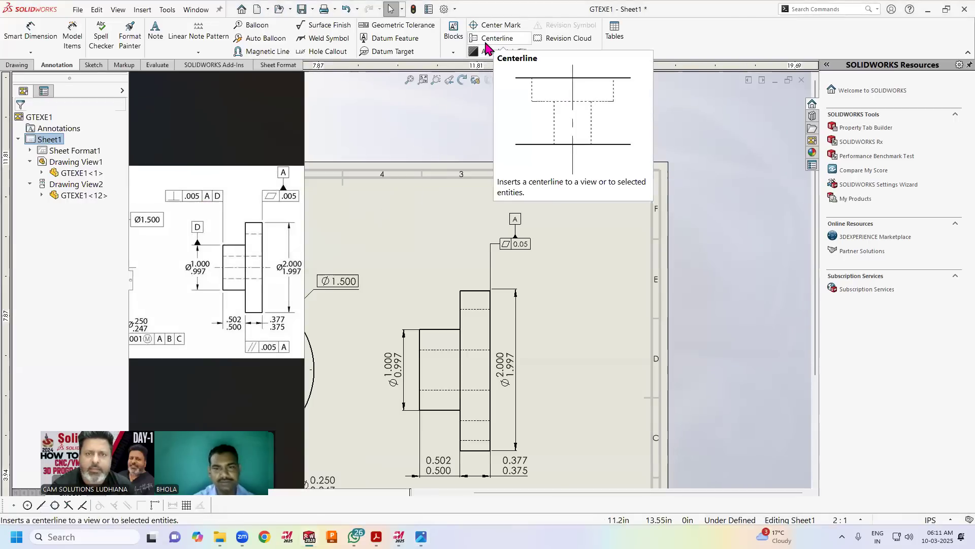
left_click(387, 27)
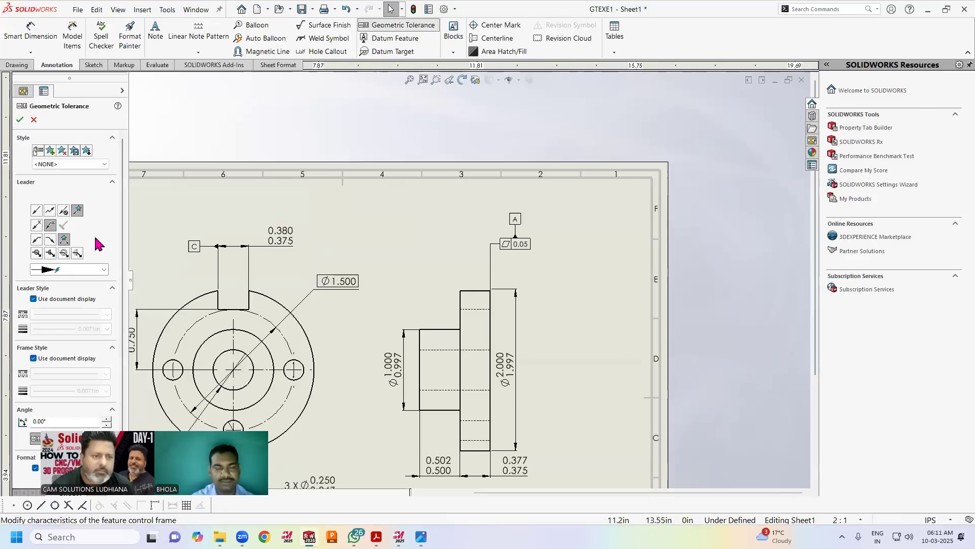
left_click(460, 293)
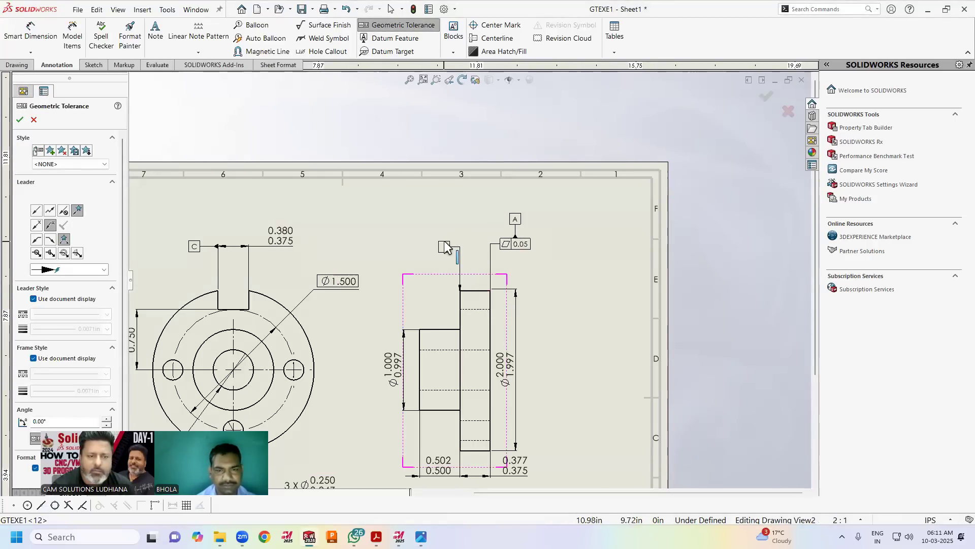
left_click(445, 248)
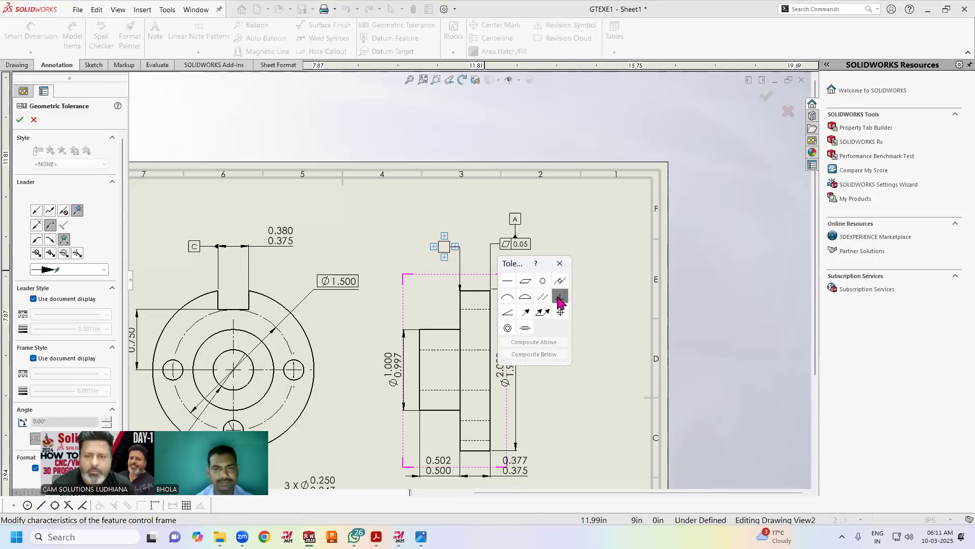
left_click(553, 304)
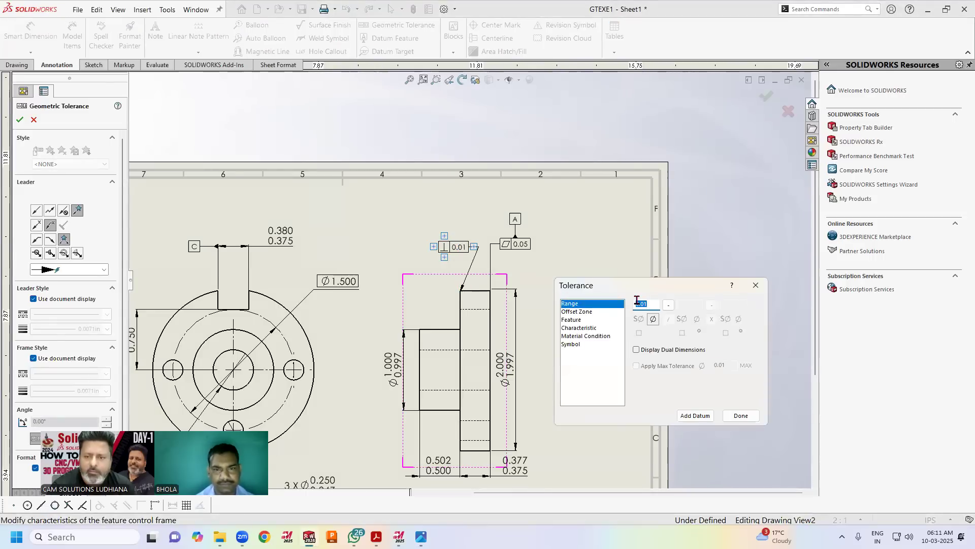
Set the perpendicularity tolerance to 0.005 and move its frame away from the flatness frame so the leader runs straight up from the edge
key("BackSpace")
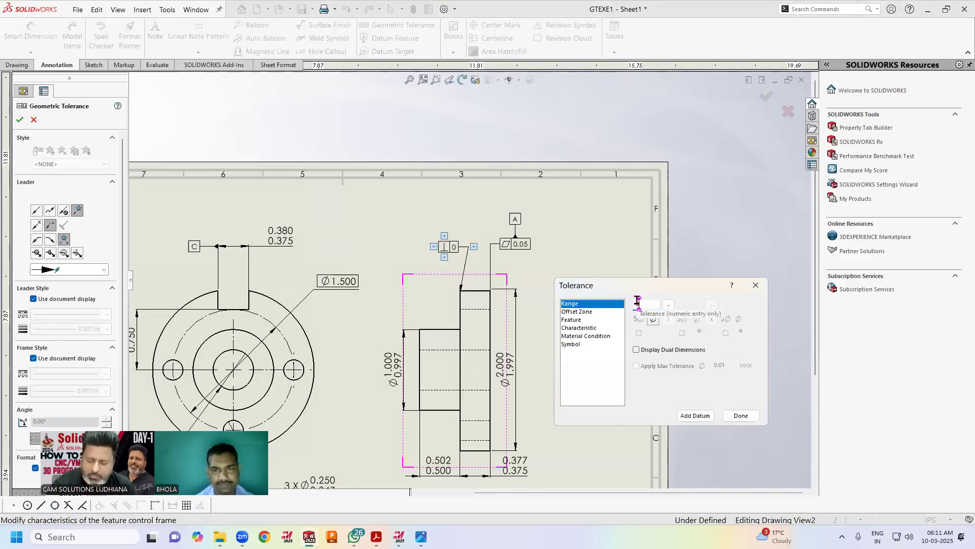
type("0.005")
key("Return")
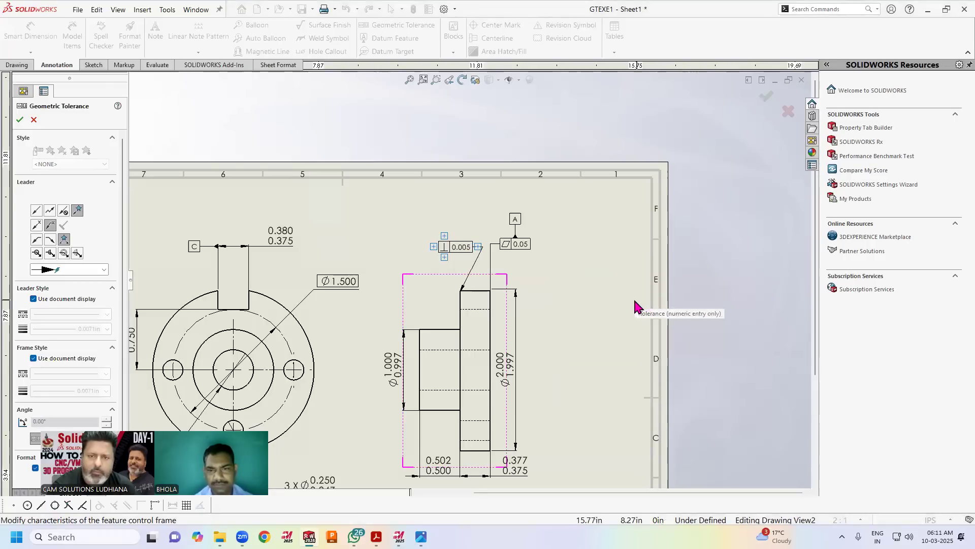
left_click(457, 247)
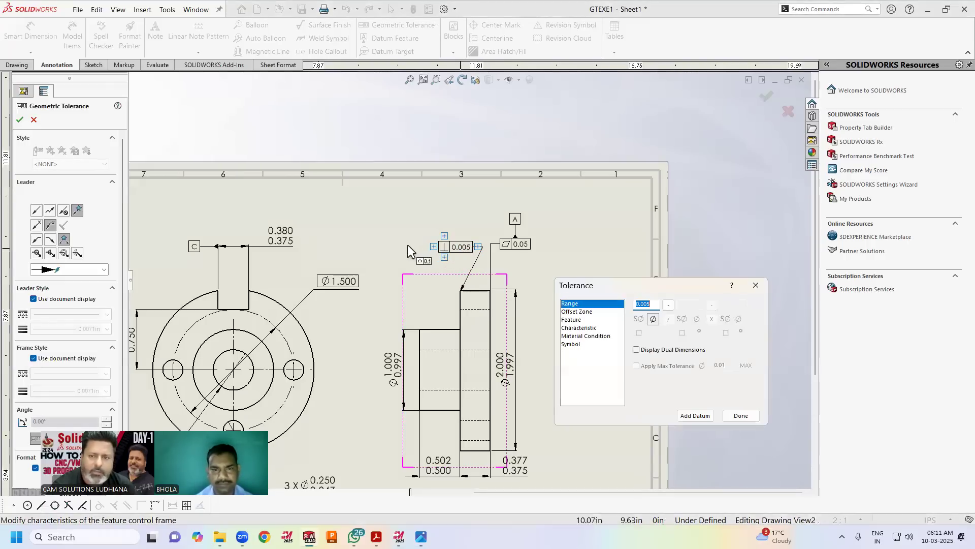
left_click(741, 415)
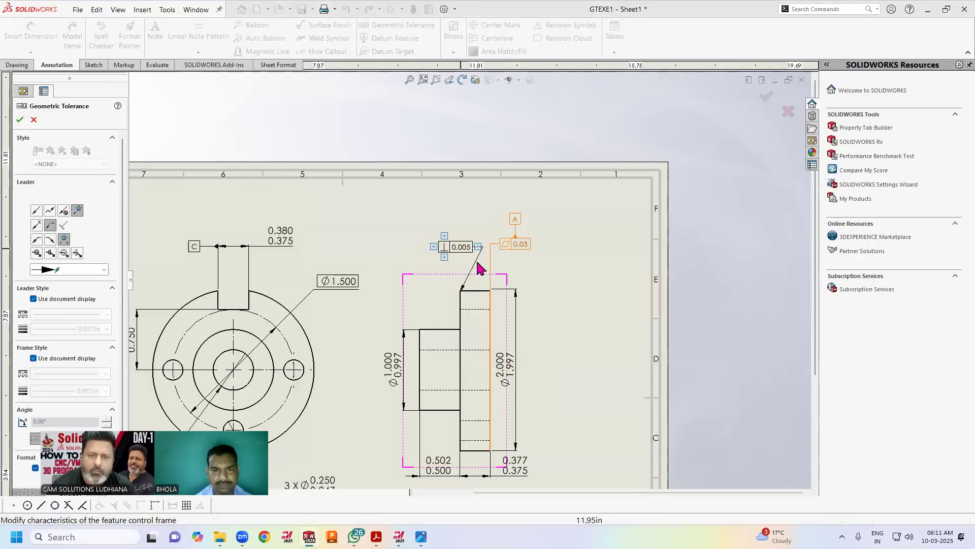
left_click(457, 247)
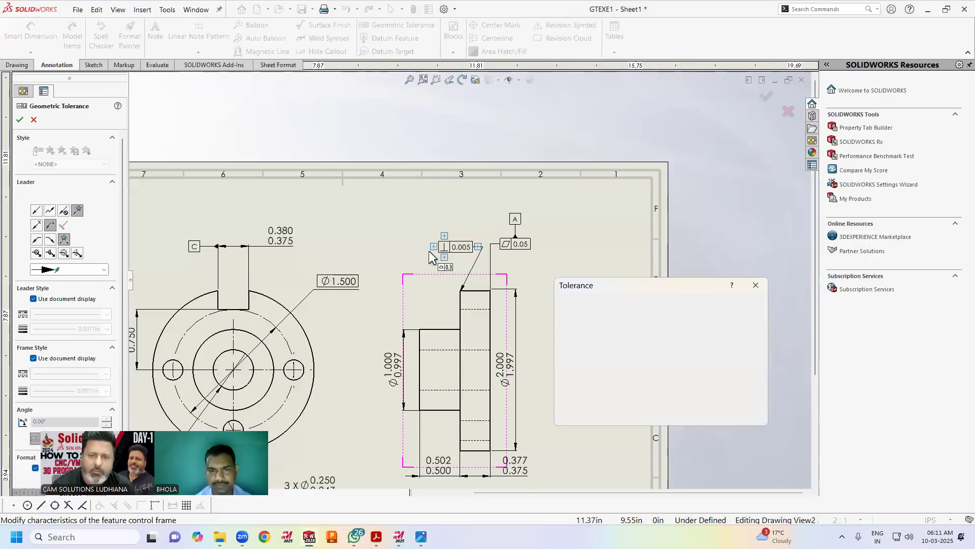
left_click(756, 286)
left_click(20, 120)
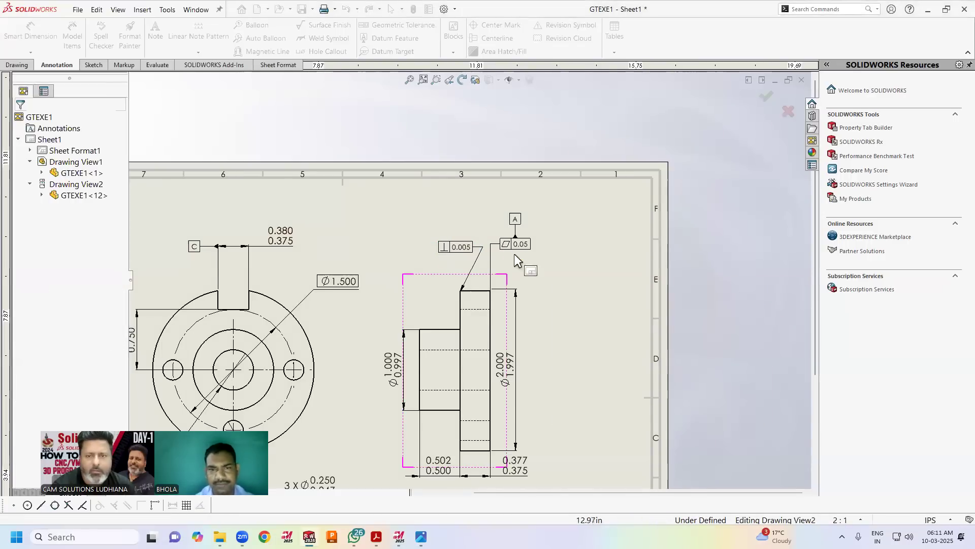
left_click_drag(439, 251, 408, 249)
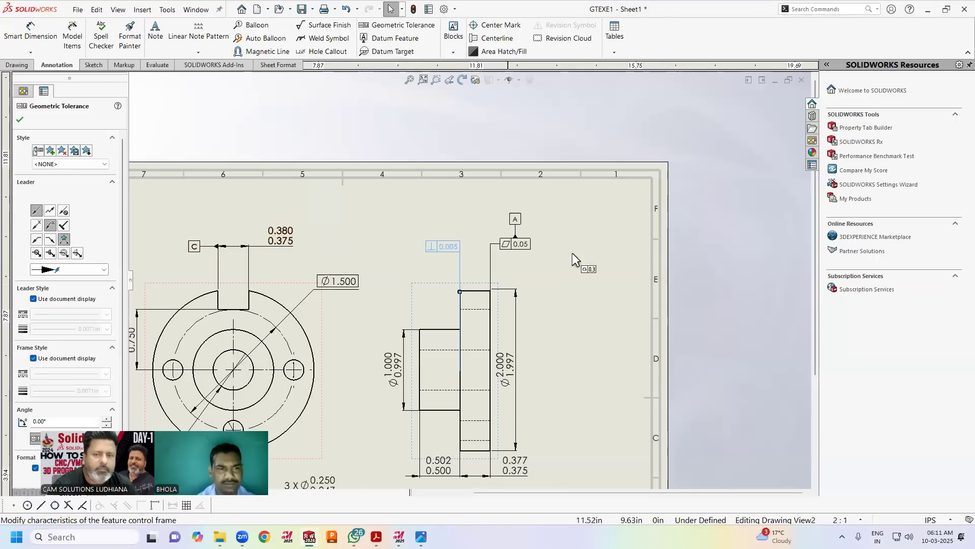
key("Escape")
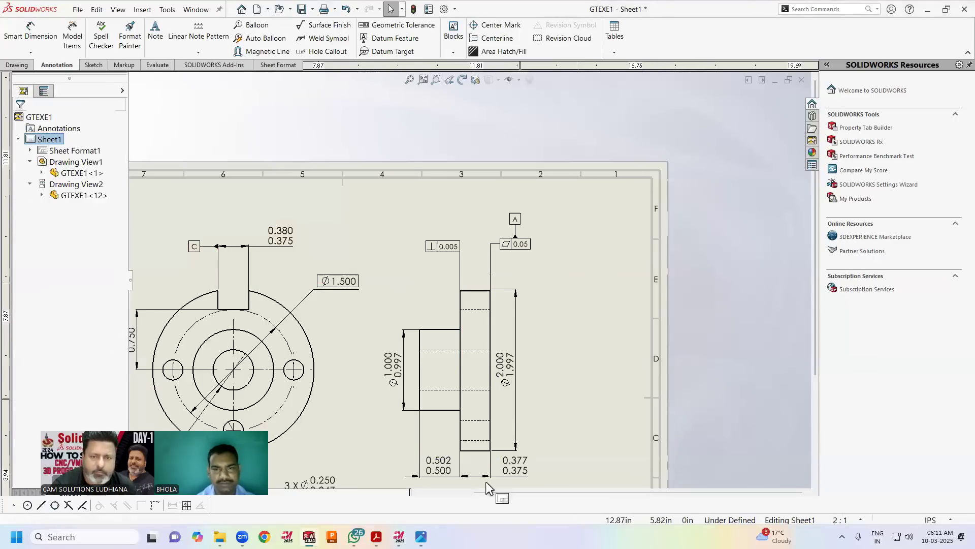
Add datum references A and D to the 0.005 perpendicularity frame, following exe1.png
key("alt+Tab")
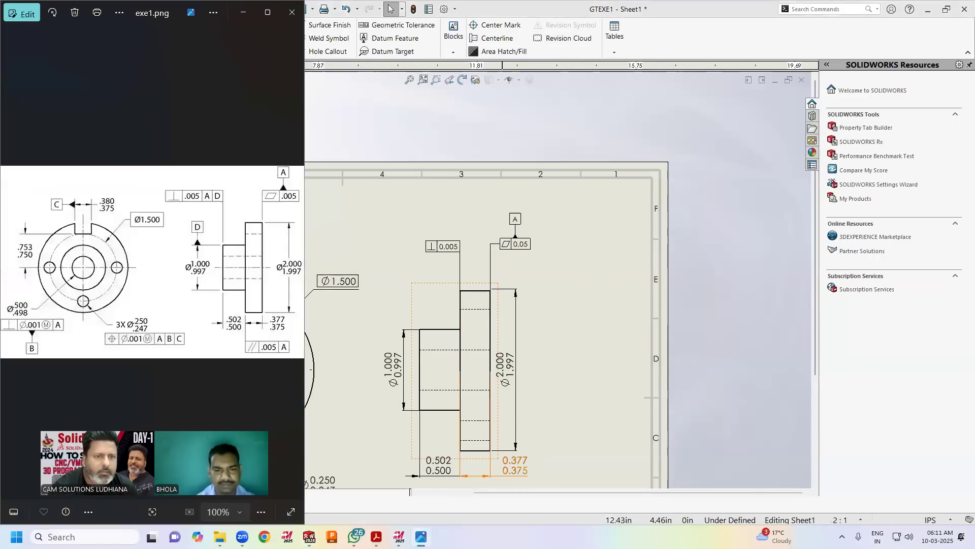
key("alt+Tab")
left_click(436, 245)
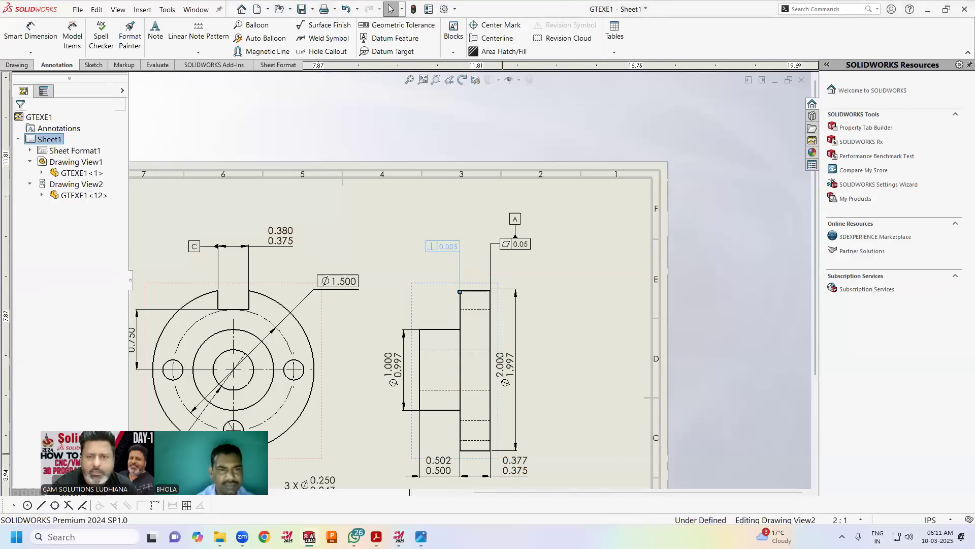
left_click(466, 247)
left_click(484, 253)
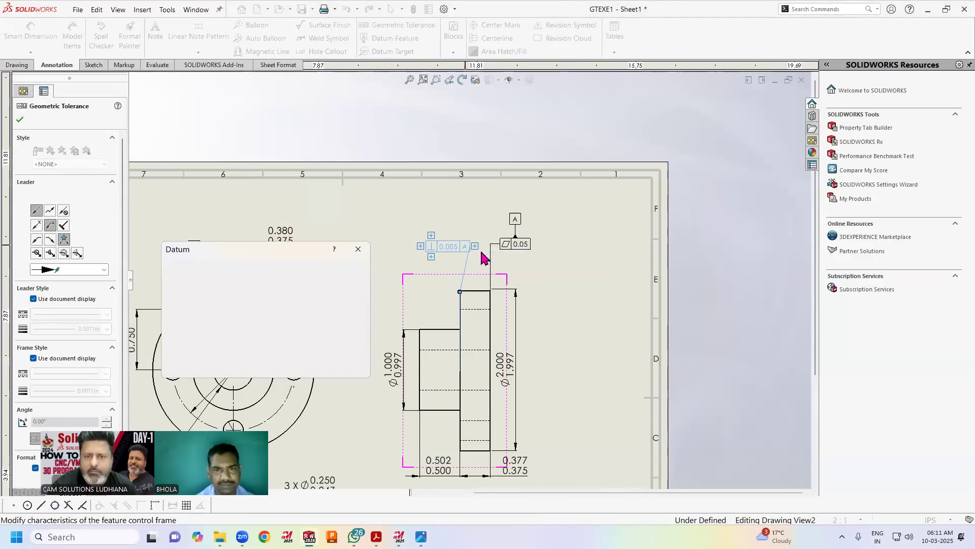
left_click(476, 247)
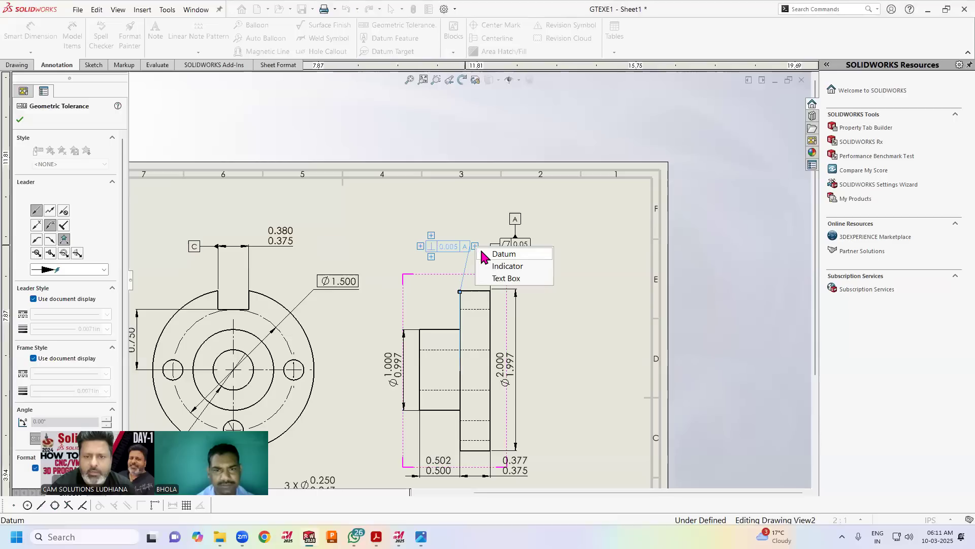
left_click(495, 252)
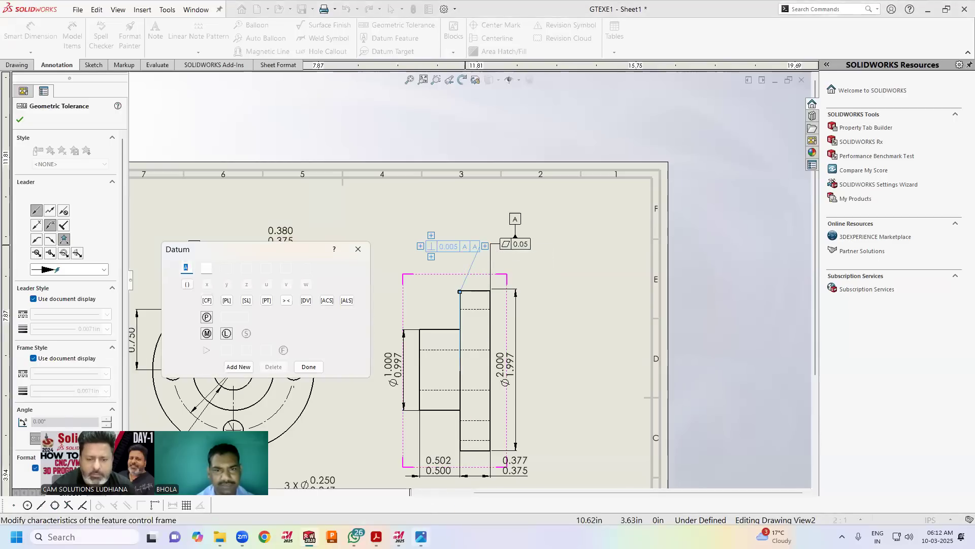
left_click(421, 537)
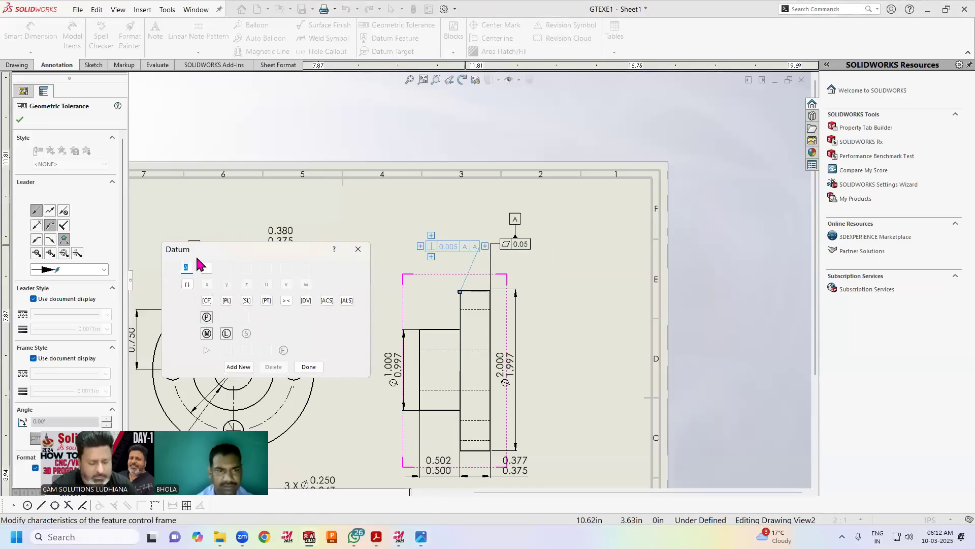
type("D")
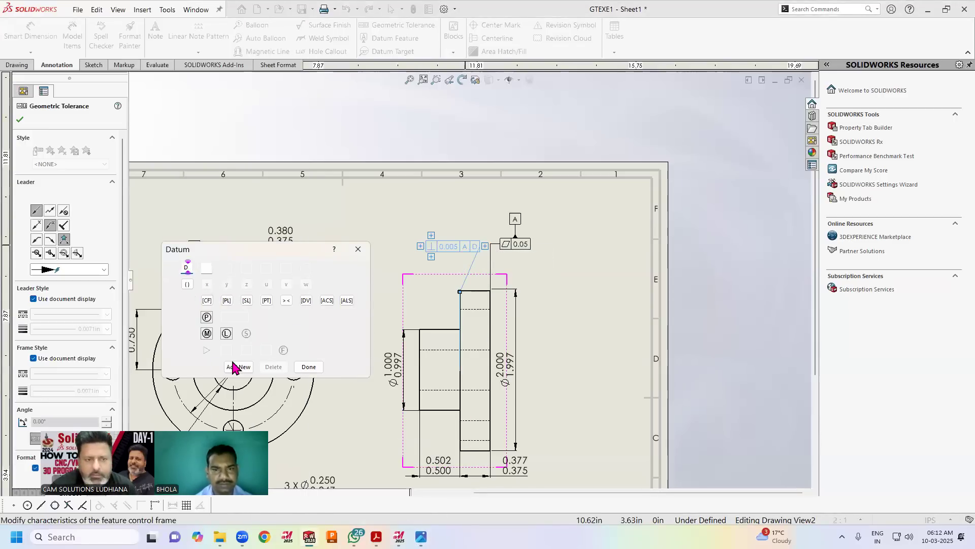
left_click(308, 367)
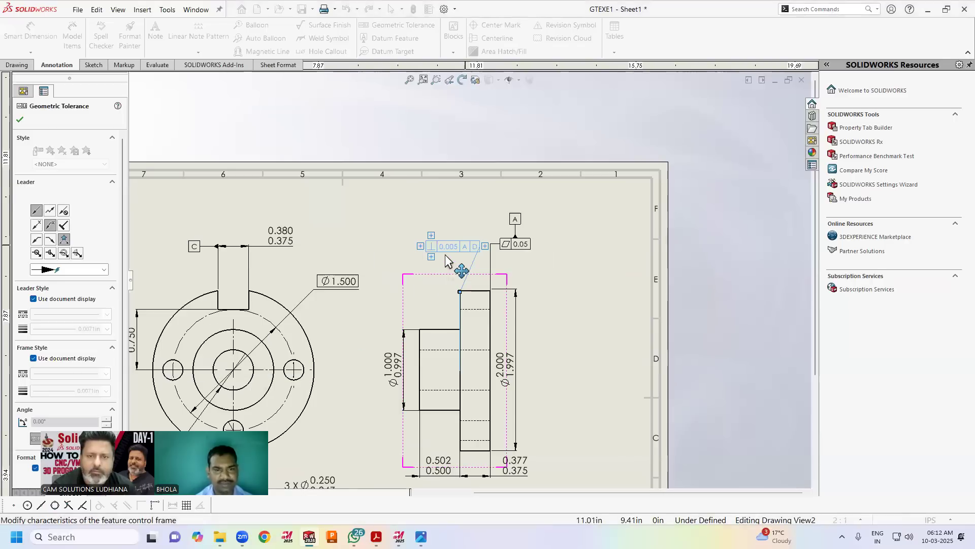
left_click(20, 121)
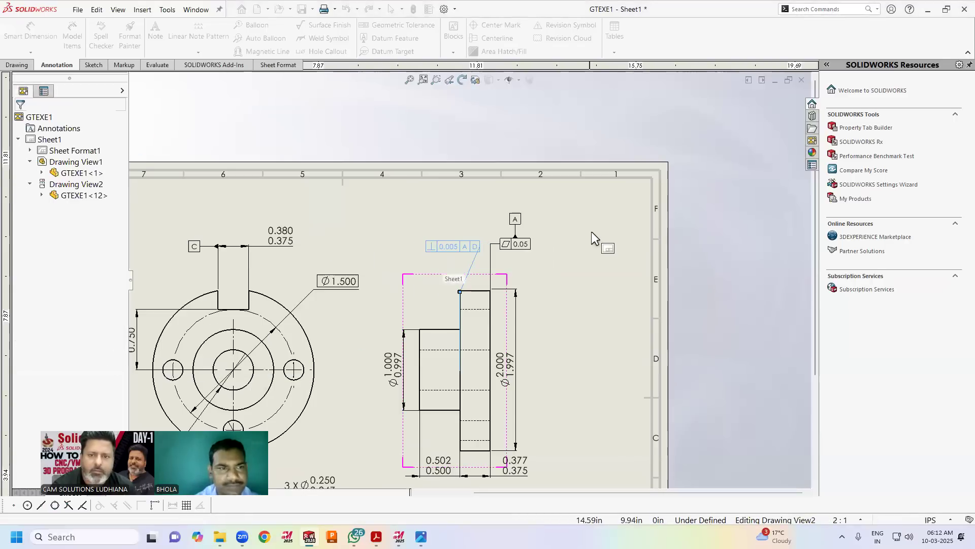
Shift the extended perpendicularity frame away from the flatness frame so its leader is vertical again above the flange edge
left_click_drag(447, 249, 416, 248)
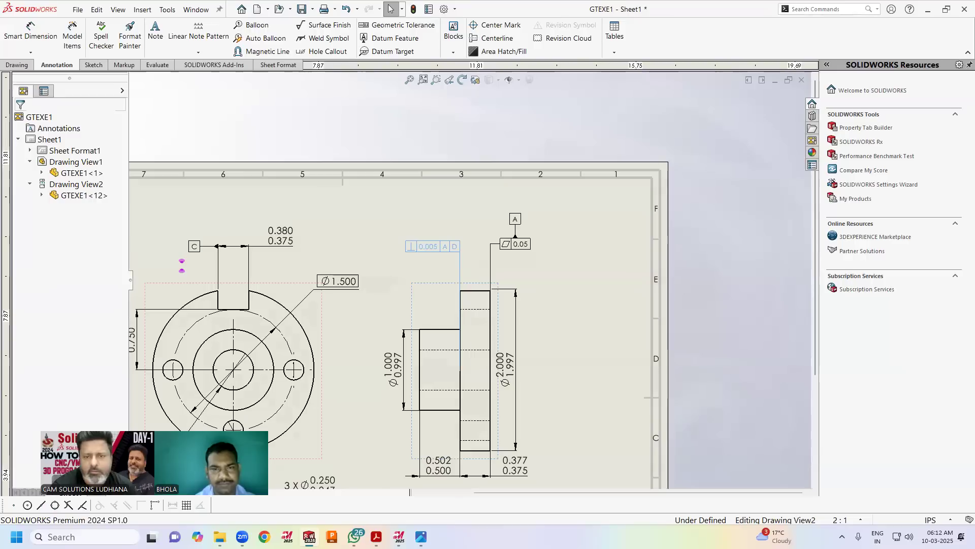
left_click(565, 269)
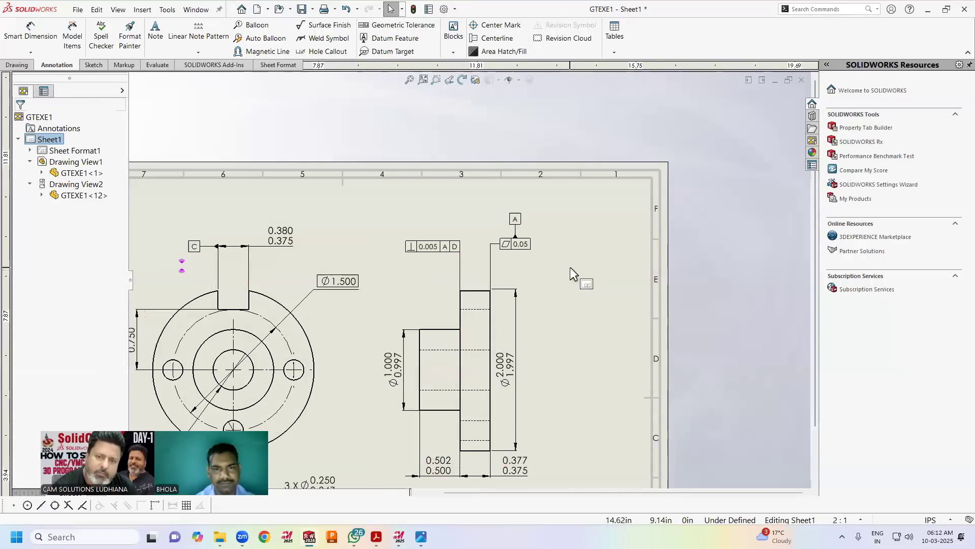
scroll(468, 281, "up", 3)
scroll(442, 333, "down", 4)
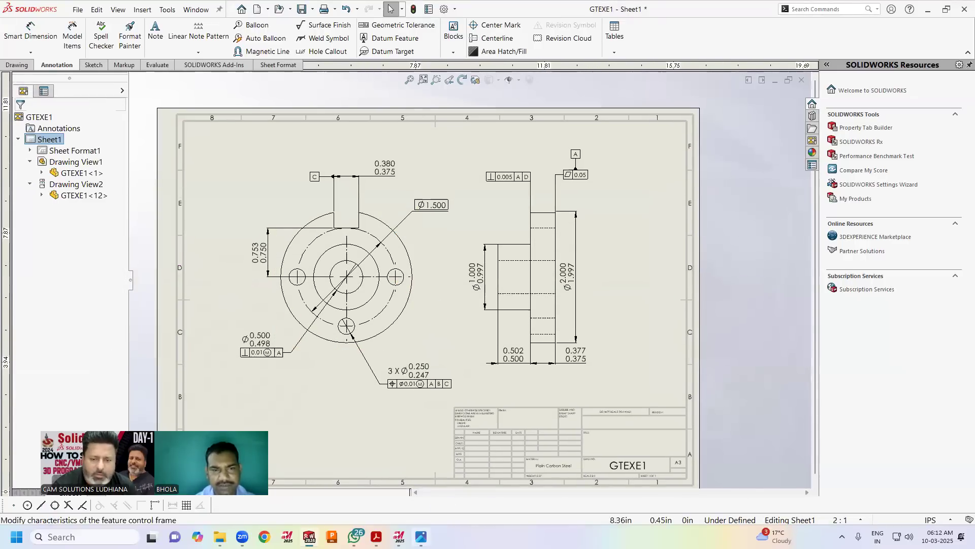
Attach a datum feature symbol to the hub's Ø1.000/0.997 dimension in the side view, placing it above the extension line, following exe1.png
left_click(421, 536)
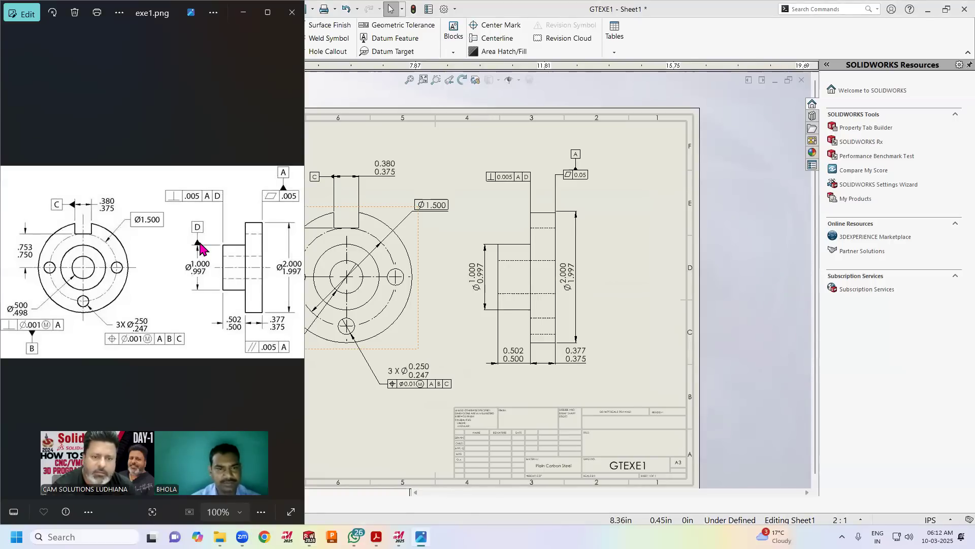
left_click(620, 240)
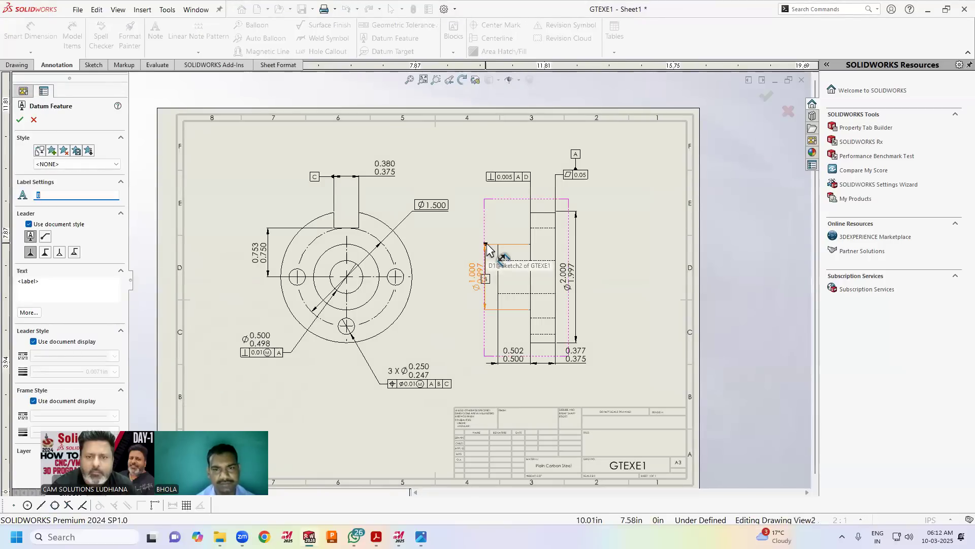
left_click(490, 249)
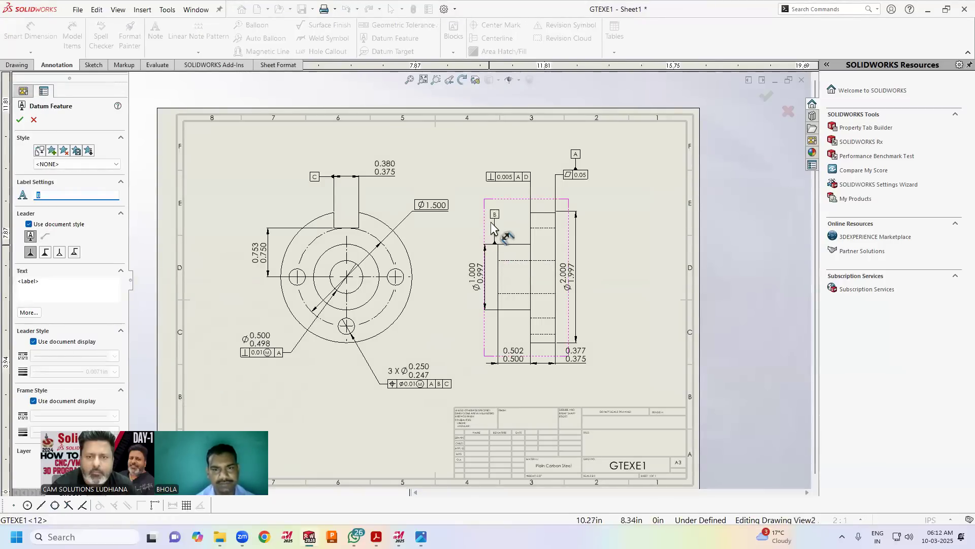
left_click(485, 229)
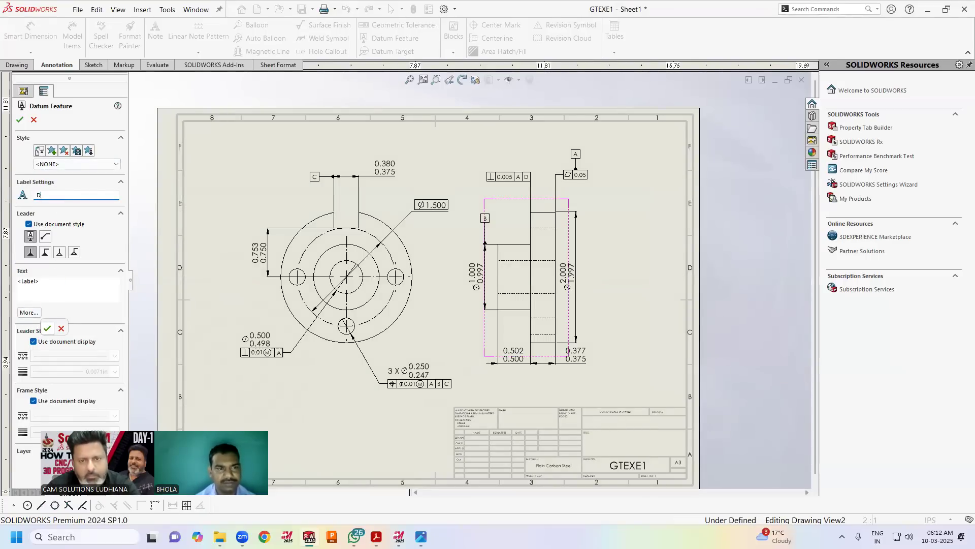
left_click(20, 119)
Set the label of the hub diameter's datum feature to D
left_click(485, 218)
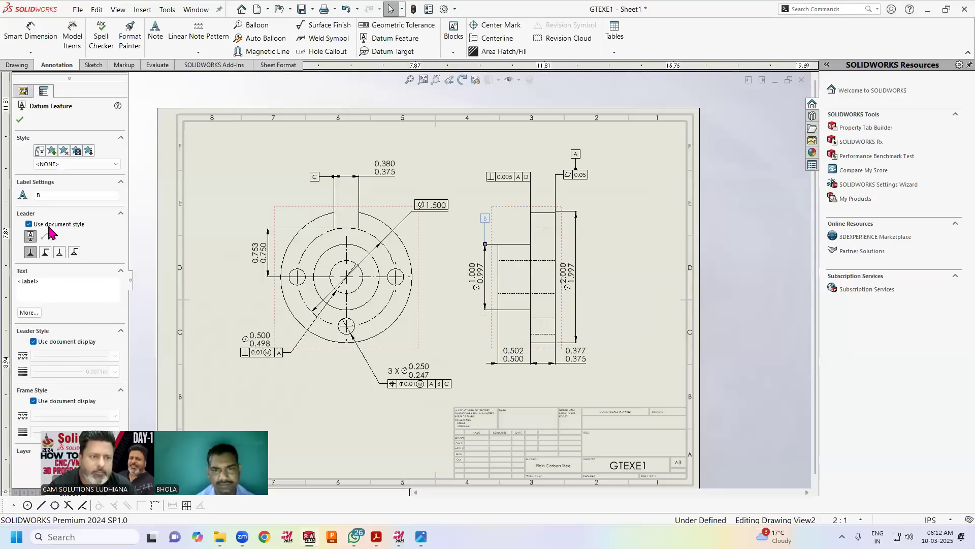
type("D")
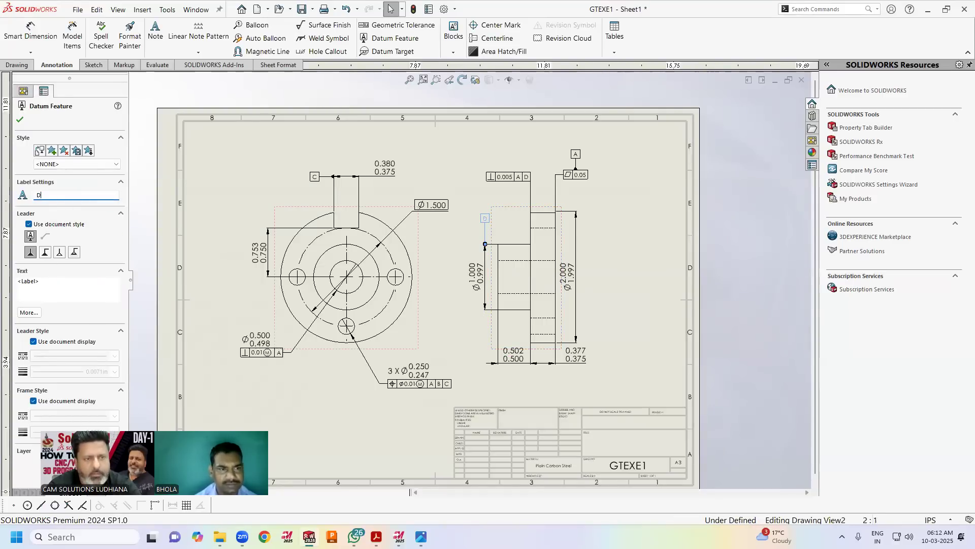
left_click(20, 120)
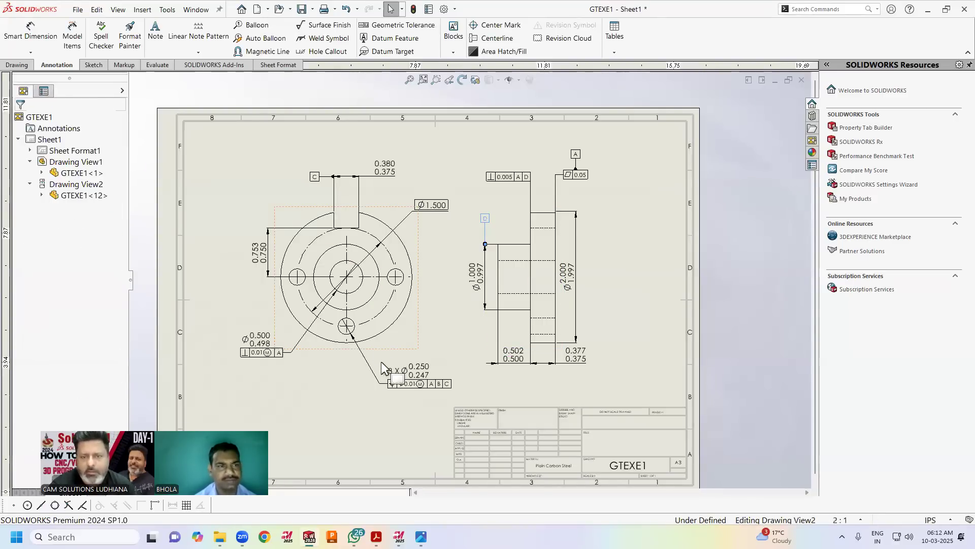
left_click(327, 410)
Move the datum D symbol down, closer to the hub's diameter dimension
scroll(485, 246, "down", 1)
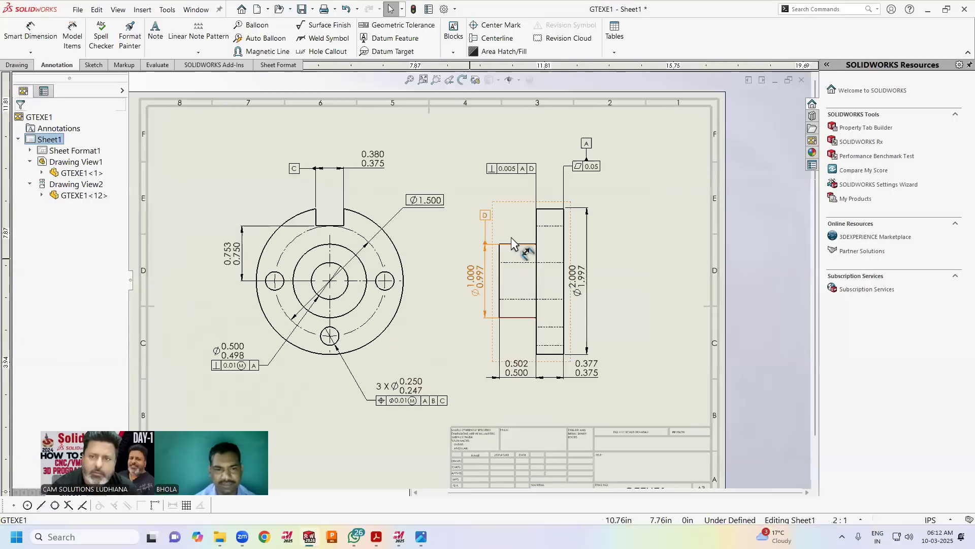
scroll(511, 237, "down", 2)
left_click_drag(484, 215, 485, 229)
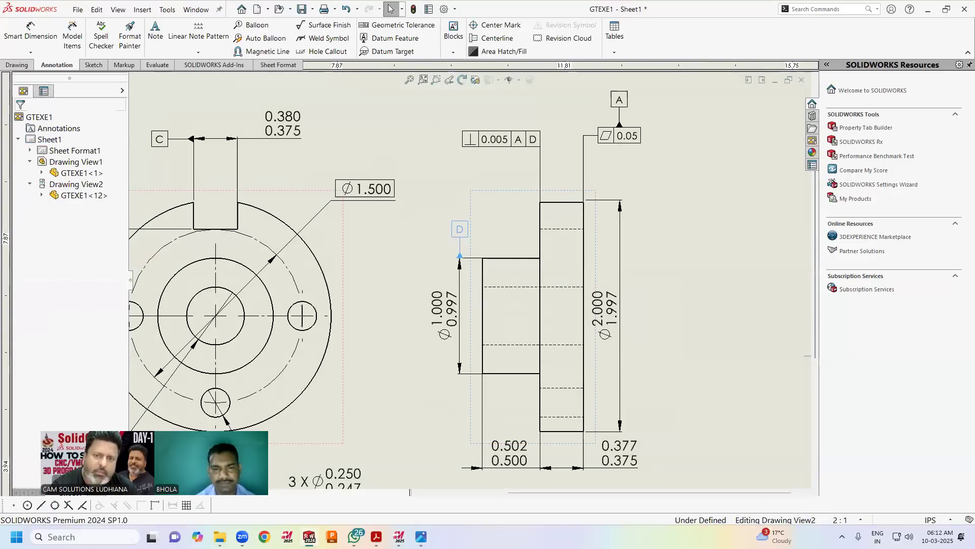
left_click(696, 236)
scroll(698, 233, "up", 2)
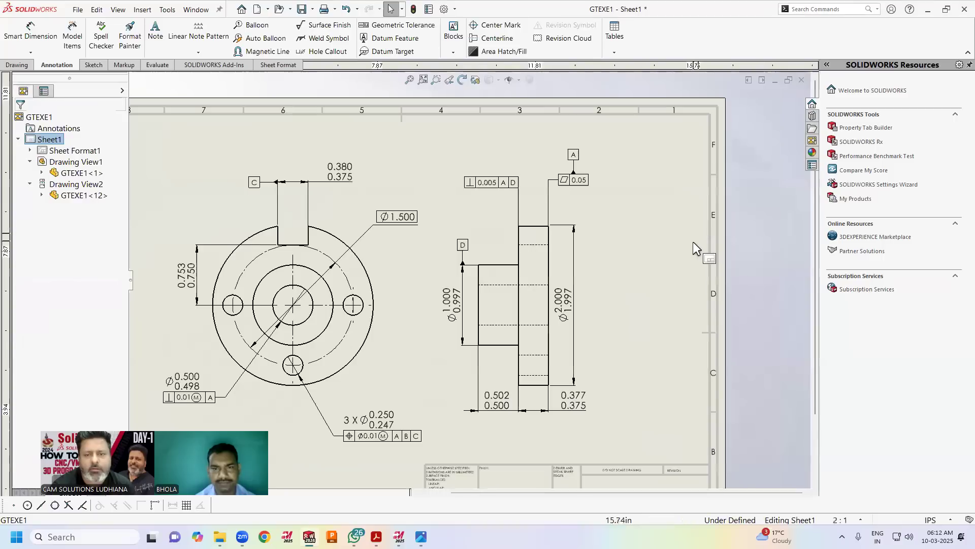
Attach a geometric tolerance frame to the flange's hub-side face in the side view, placing it below the thickness dimensions as in exe1.png
left_click(420, 537)
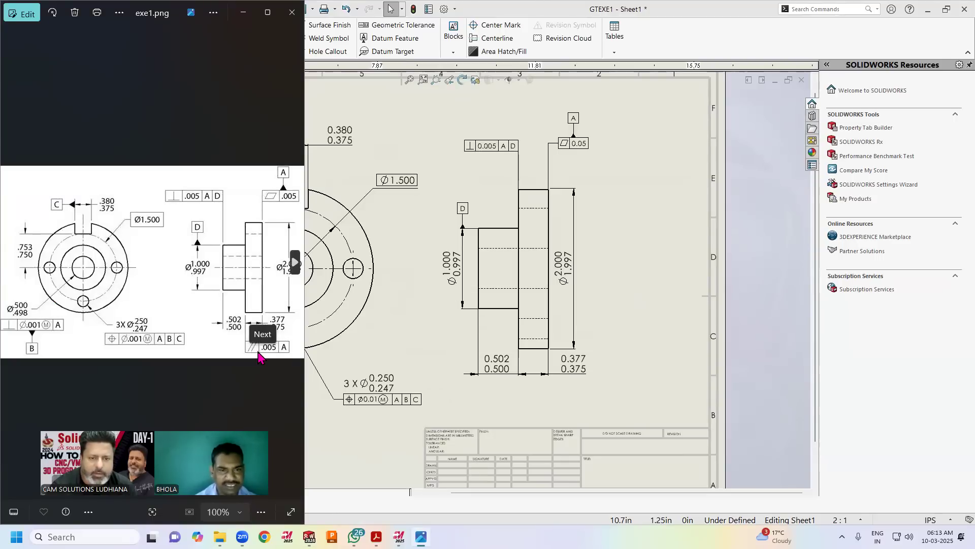
left_click(626, 301)
key("f")
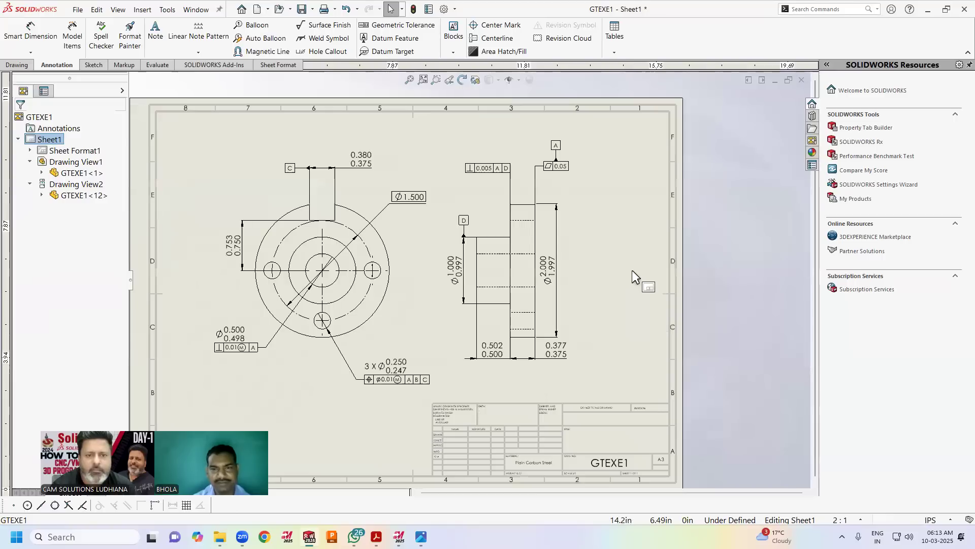
scroll(393, 256, "down", 1)
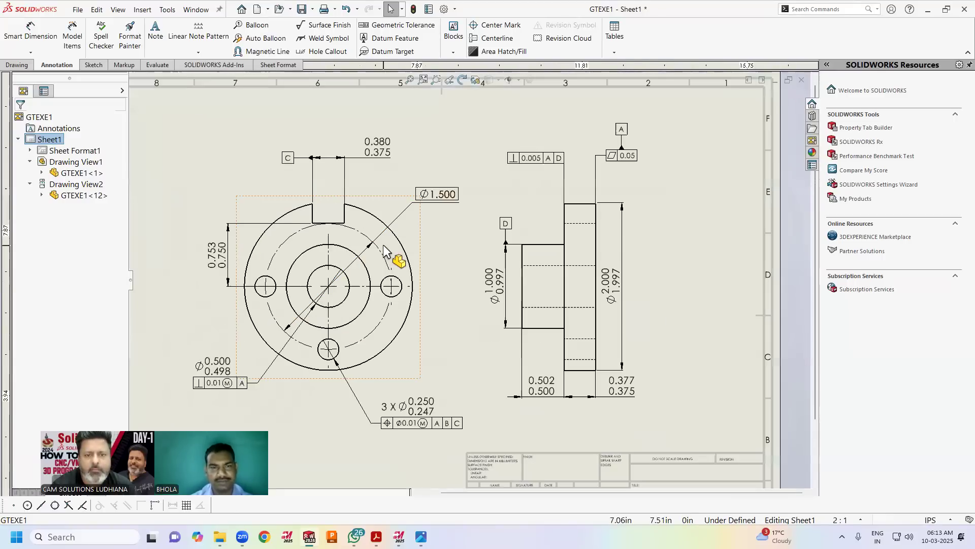
scroll(503, 259, "down", 1)
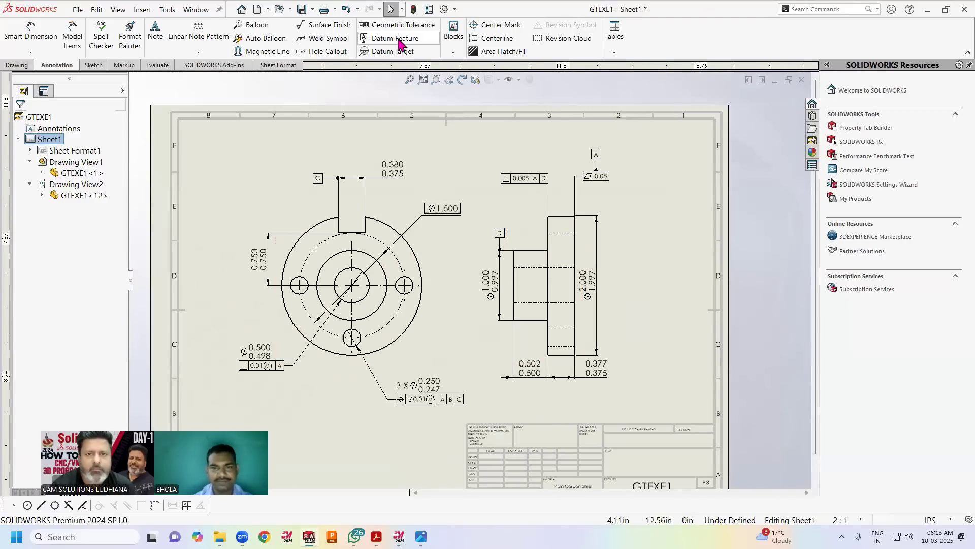
left_click(382, 31)
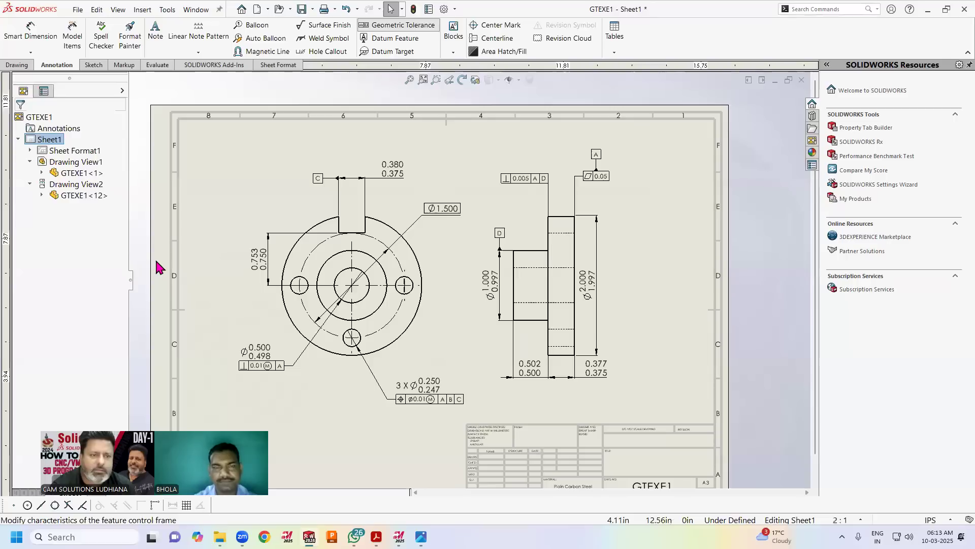
left_click(549, 358)
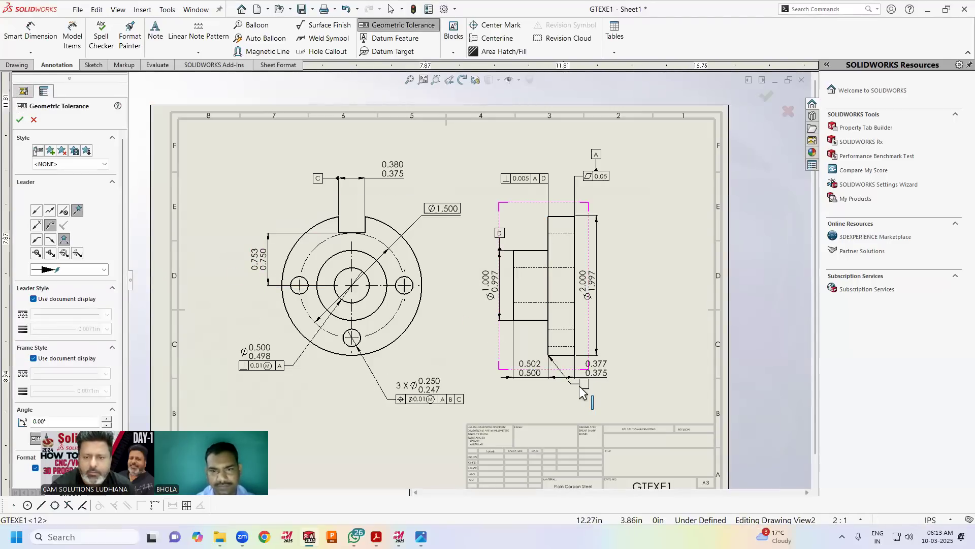
left_click(560, 404)
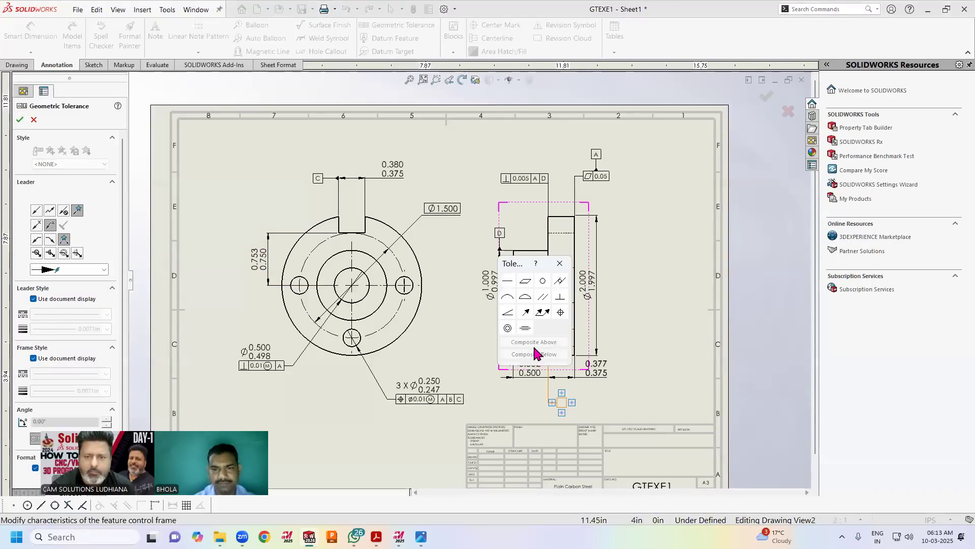
Make the new frame a parallelism tolerance of .005 and give its leader a plain line end without an arrowhead
left_click(547, 300)
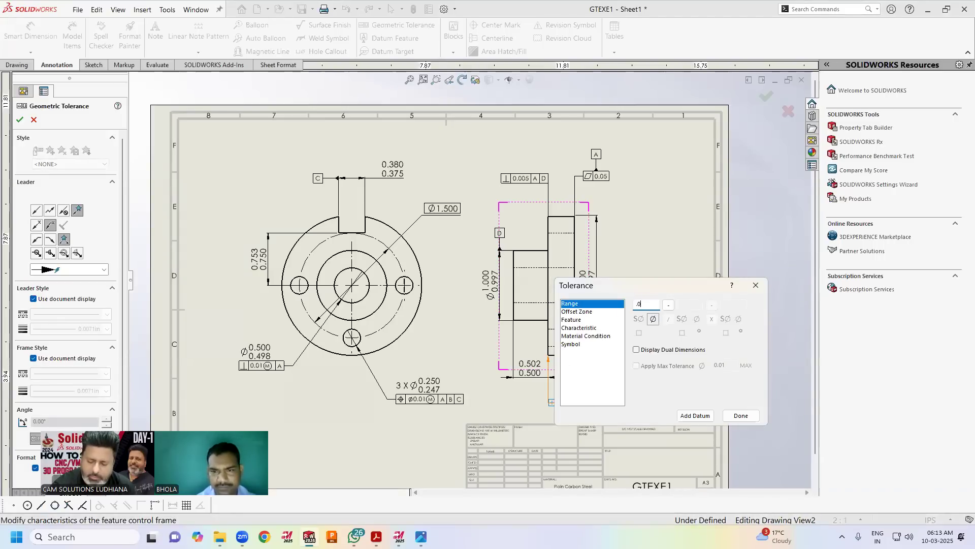
key("Return")
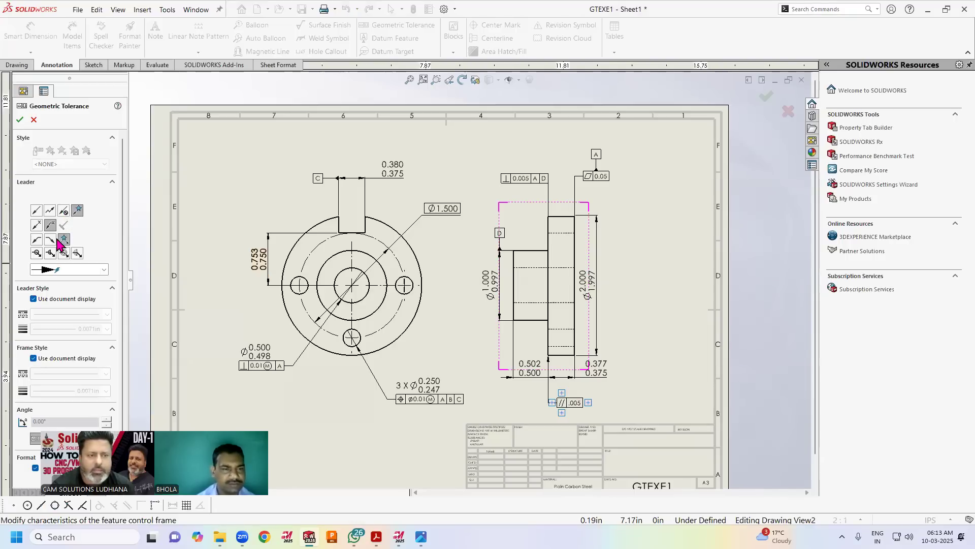
left_click(69, 269)
left_click(51, 362)
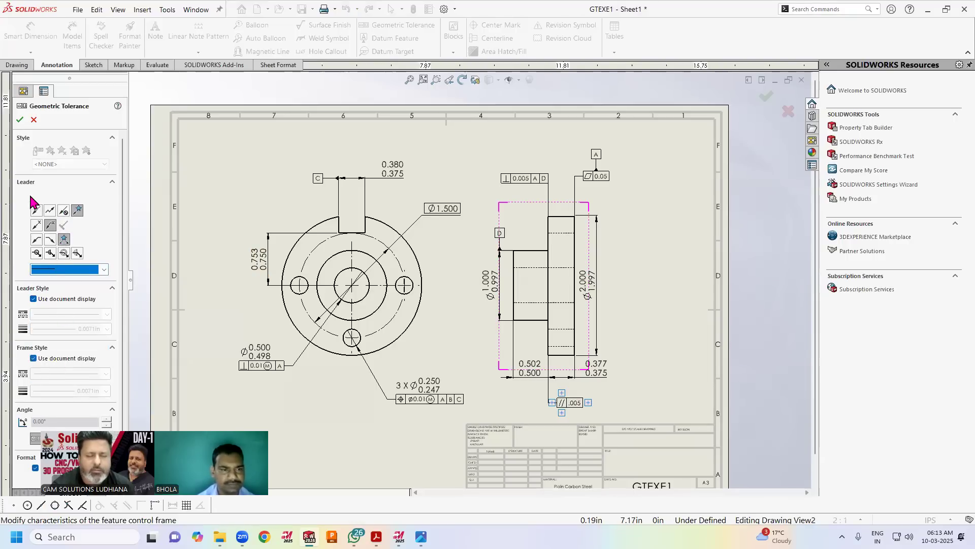
left_click(20, 120)
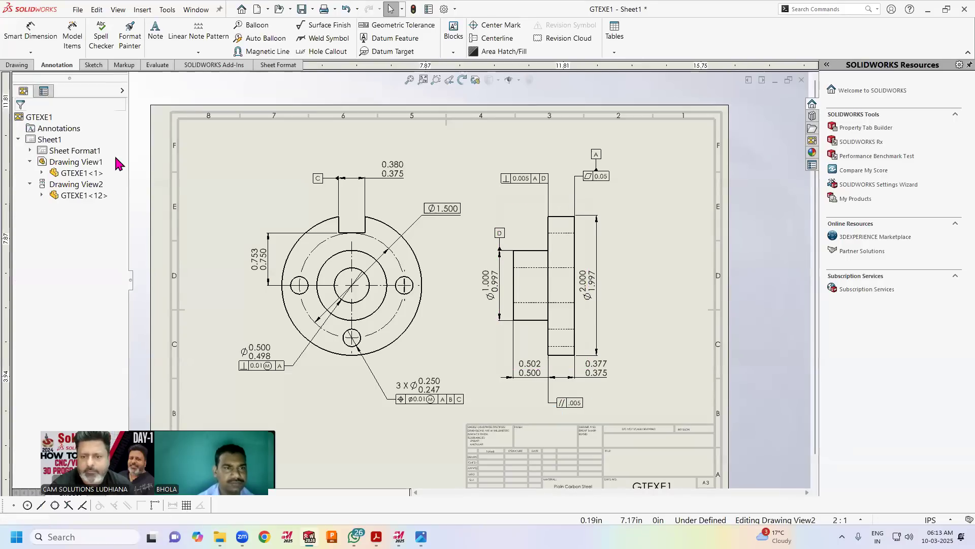
left_click(667, 267)
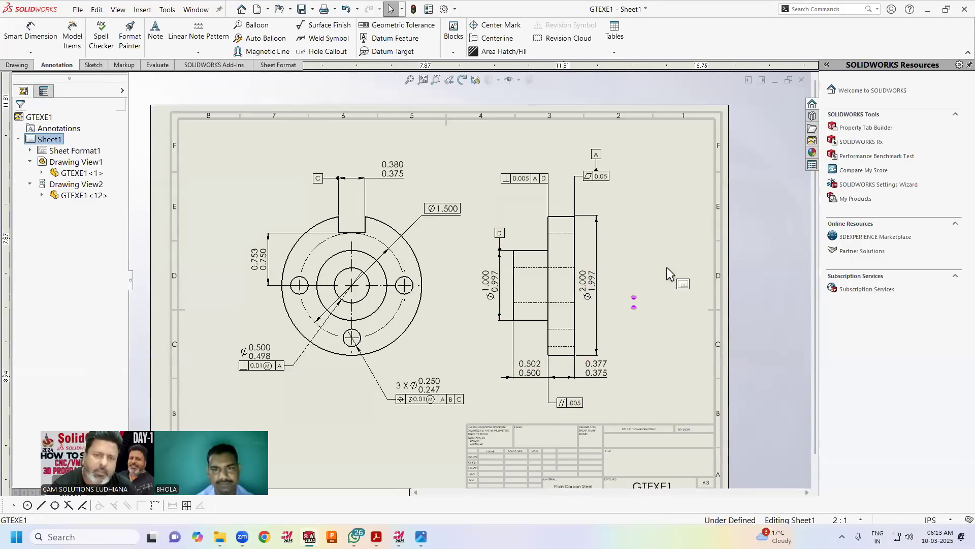
Save the drawing and compare its annotations with exe1.png
left_click(301, 9)
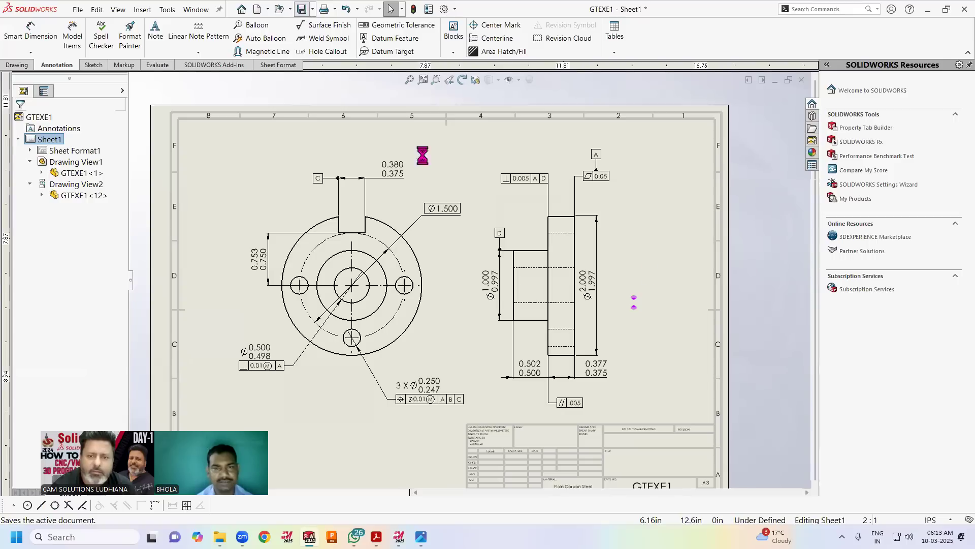
key("z")
scroll(414, 316, "down", 2)
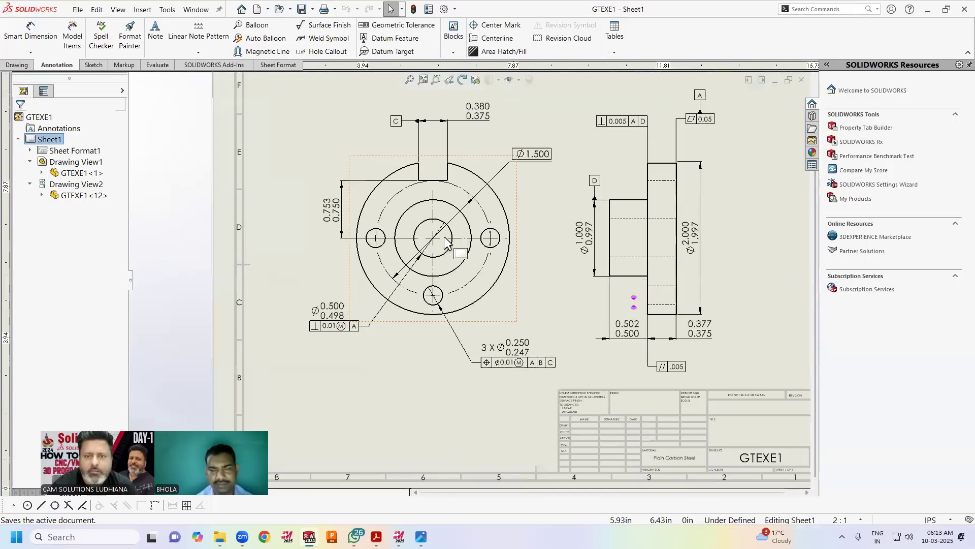
scroll(527, 211, "up", 2)
scroll(573, 175, "down", 2)
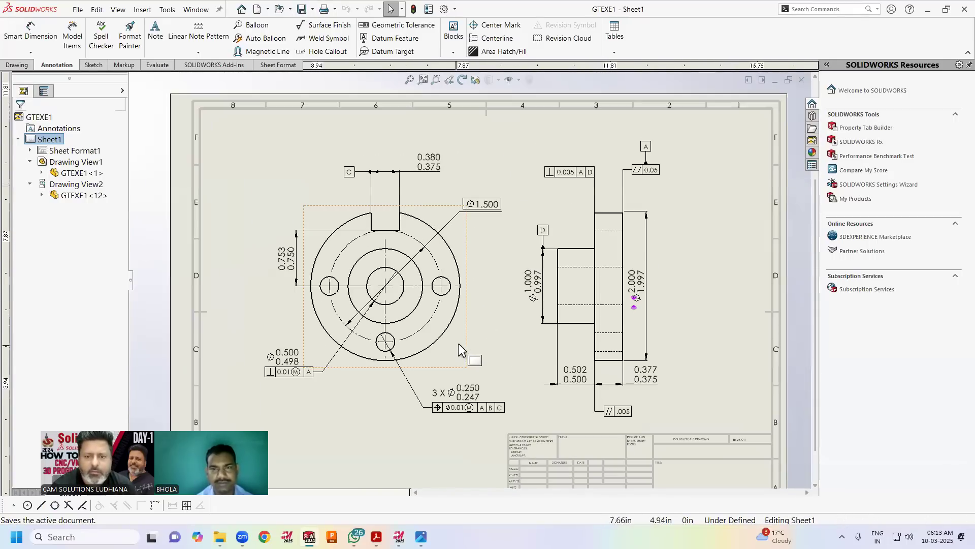
left_click(421, 537)
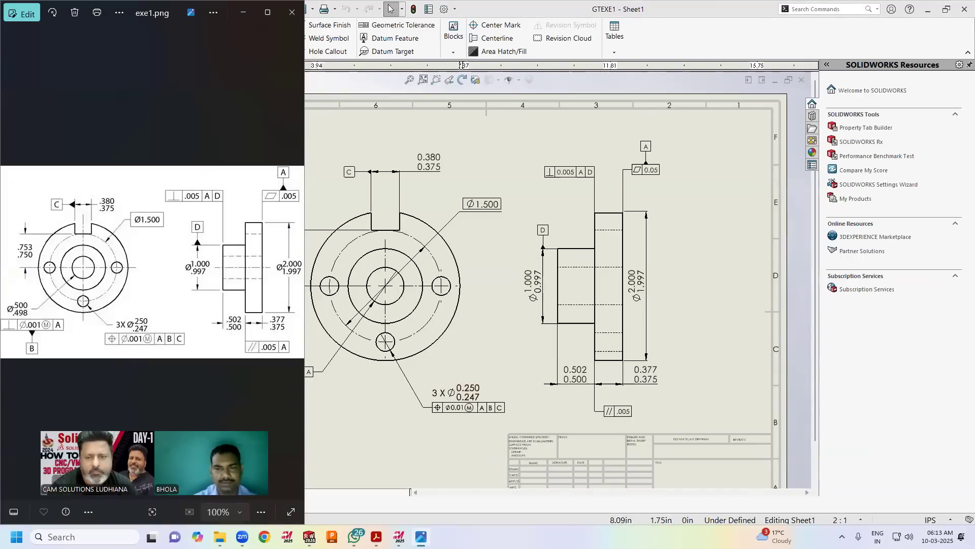
left_click(447, 449)
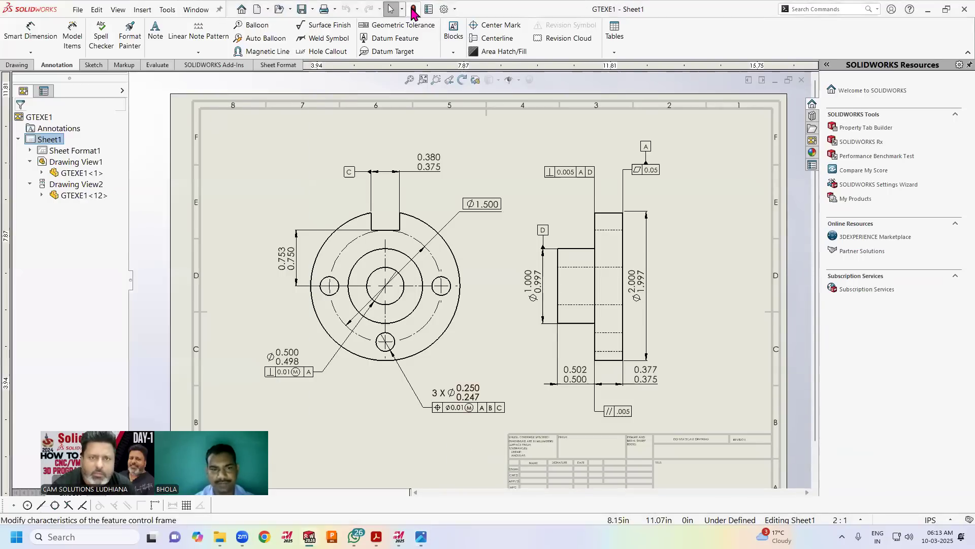
Enlarge the geometric tolerance text through the document properties, specifying its Century Gothic font height in points
left_click(446, 10)
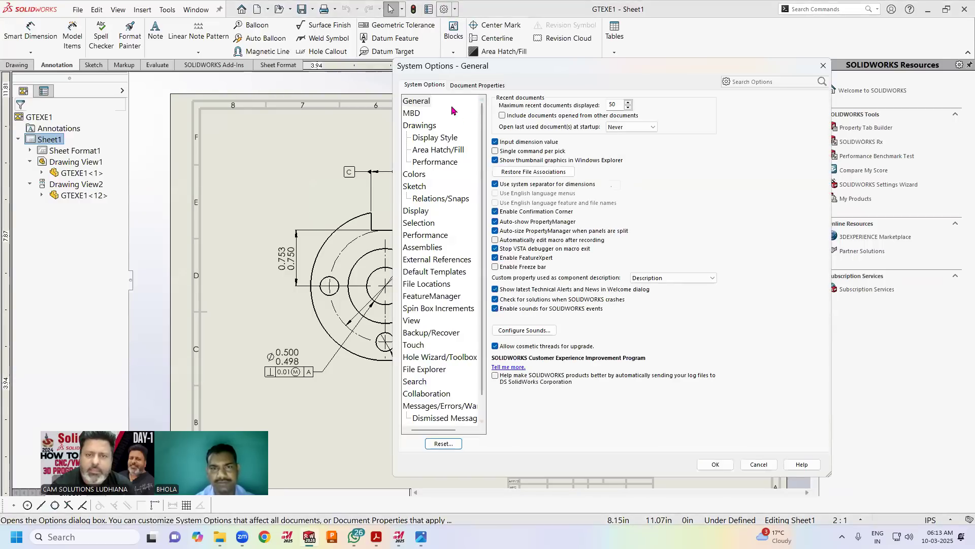
left_click(478, 85)
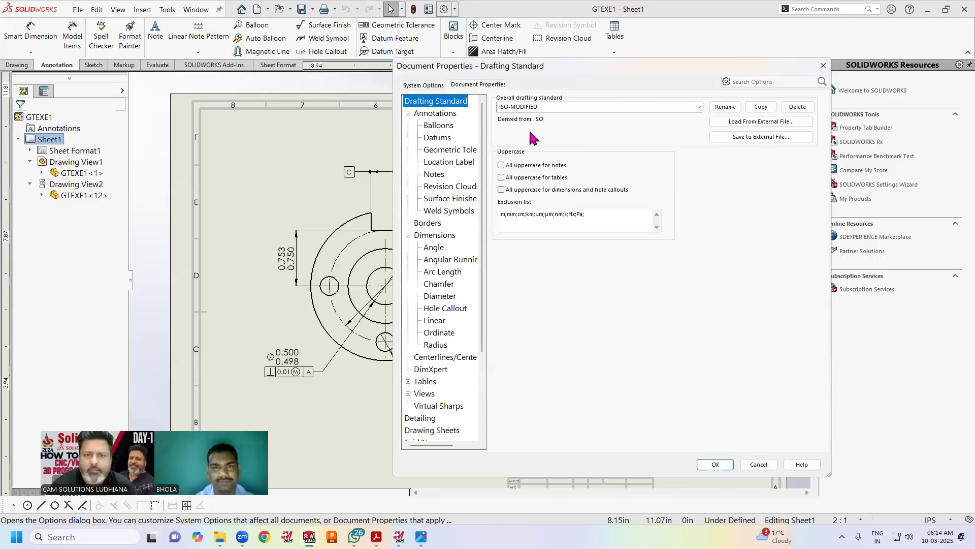
left_click(443, 115)
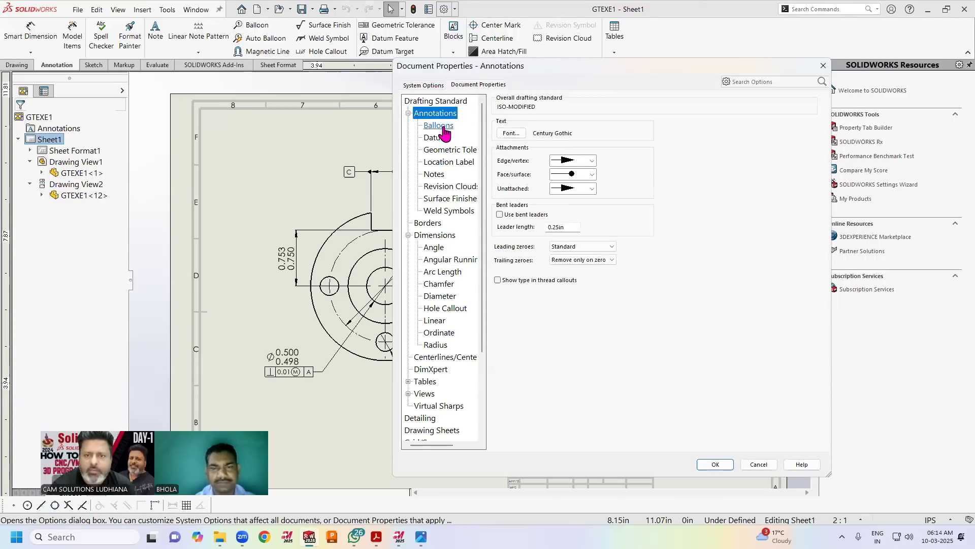
left_click(444, 153)
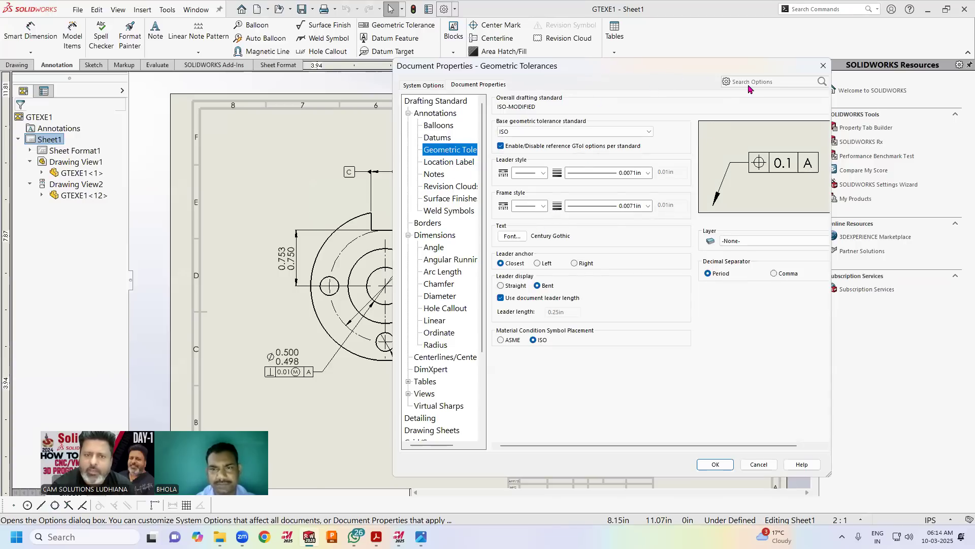
left_click(516, 239)
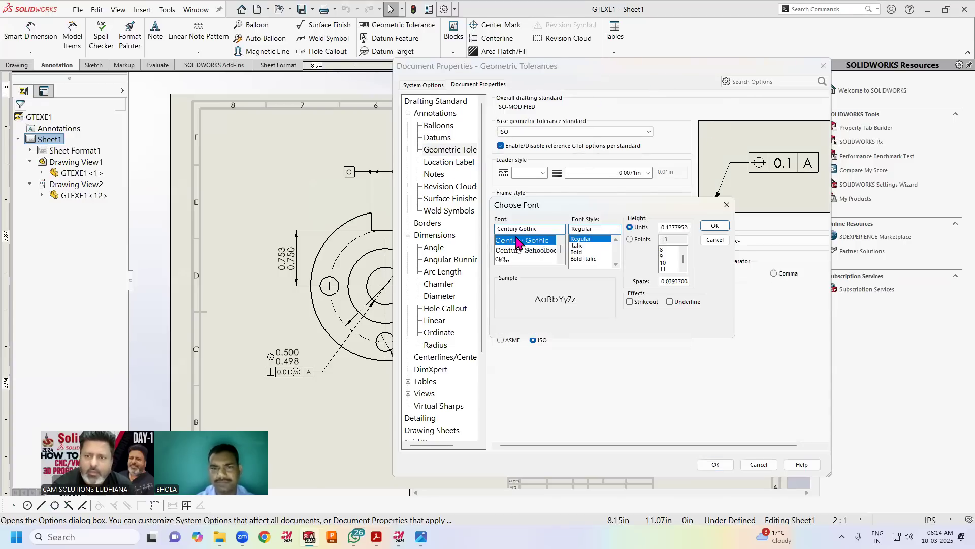
left_click(641, 242)
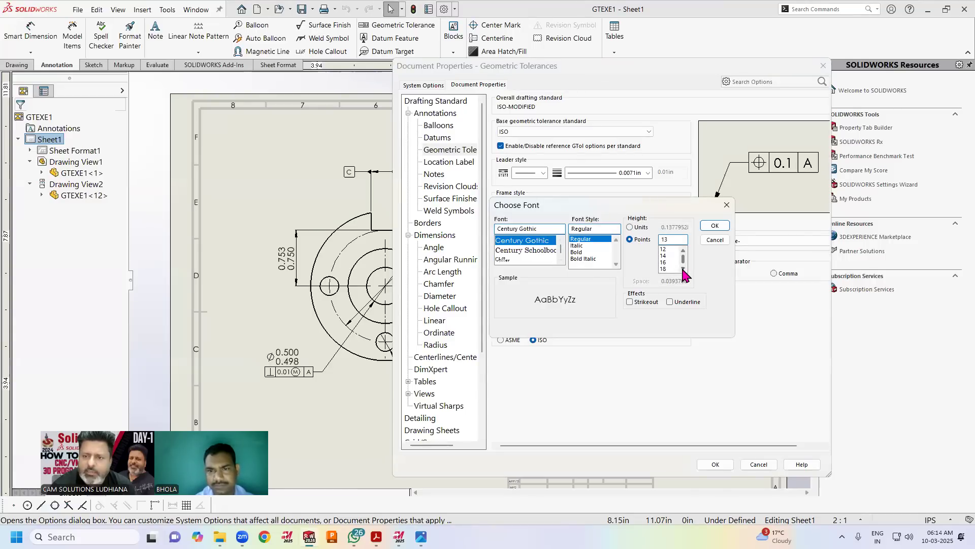
left_click(715, 226)
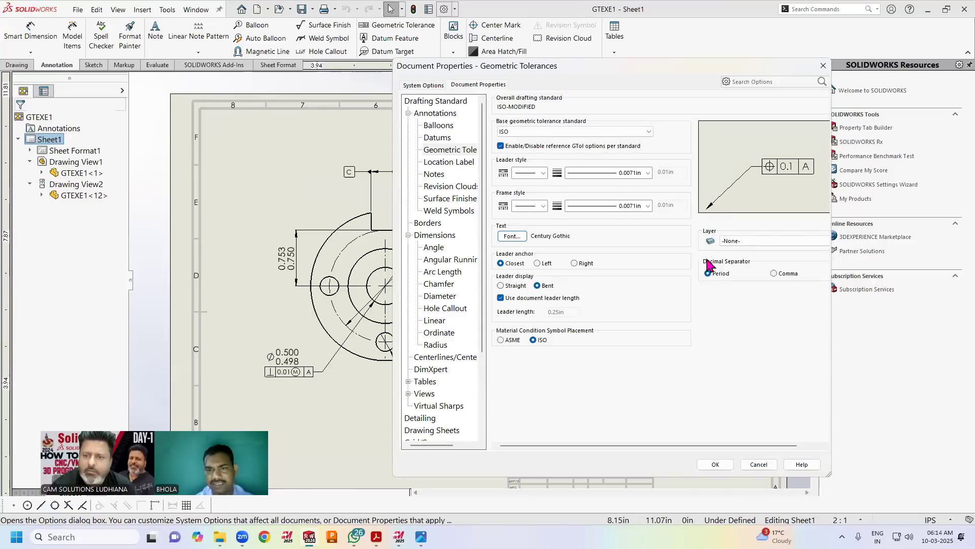
left_click(714, 465)
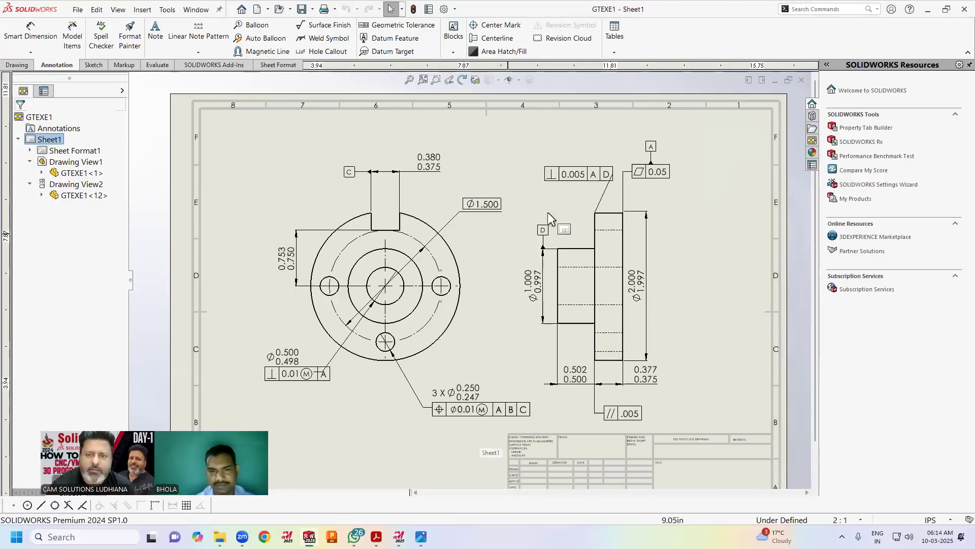
Move the perpendicularity frame to straighten its leader above the side view, and bring the slot width dimension closer to the front view
left_click_drag(566, 179, 547, 178)
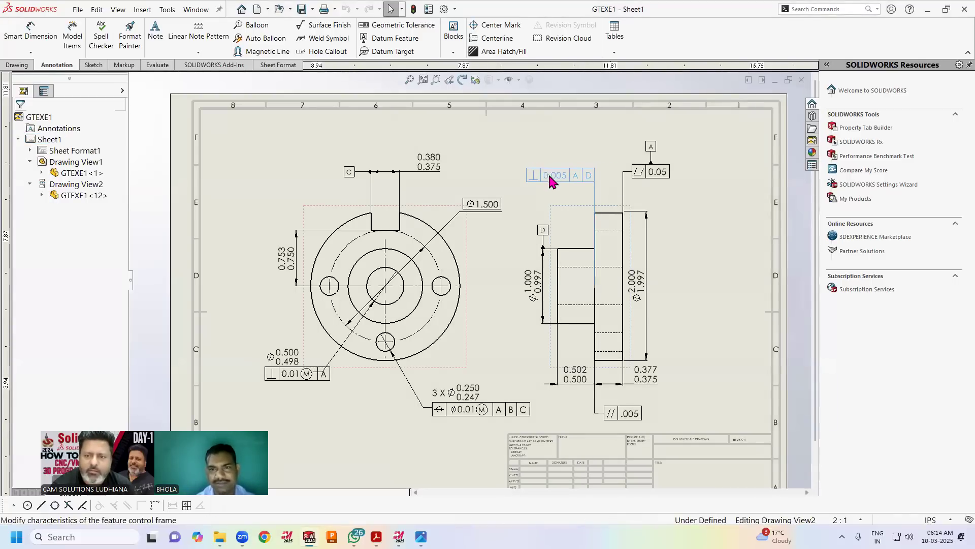
left_click(766, 258)
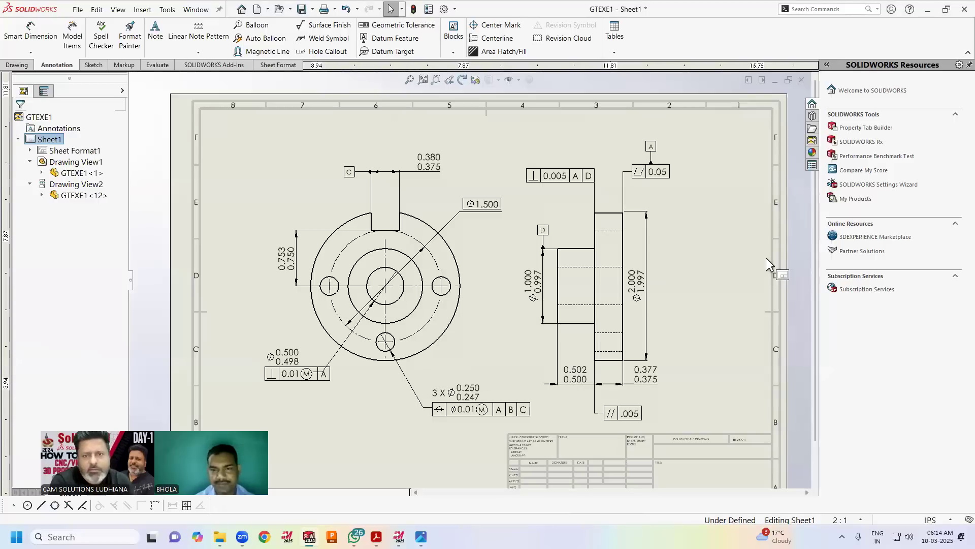
left_click_drag(426, 164, 424, 189)
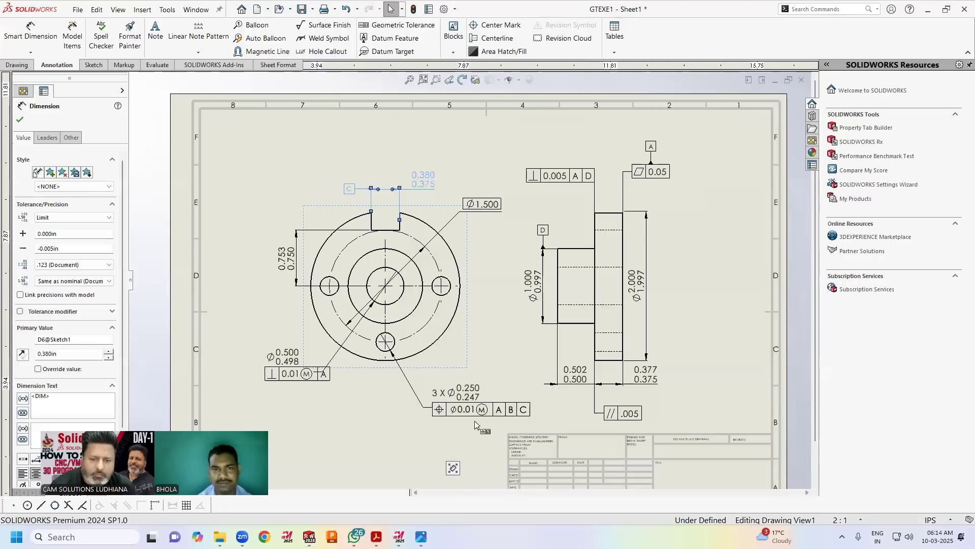
Compare the rearranged drawing annotations with the reference image exe1.png
left_click(421, 537)
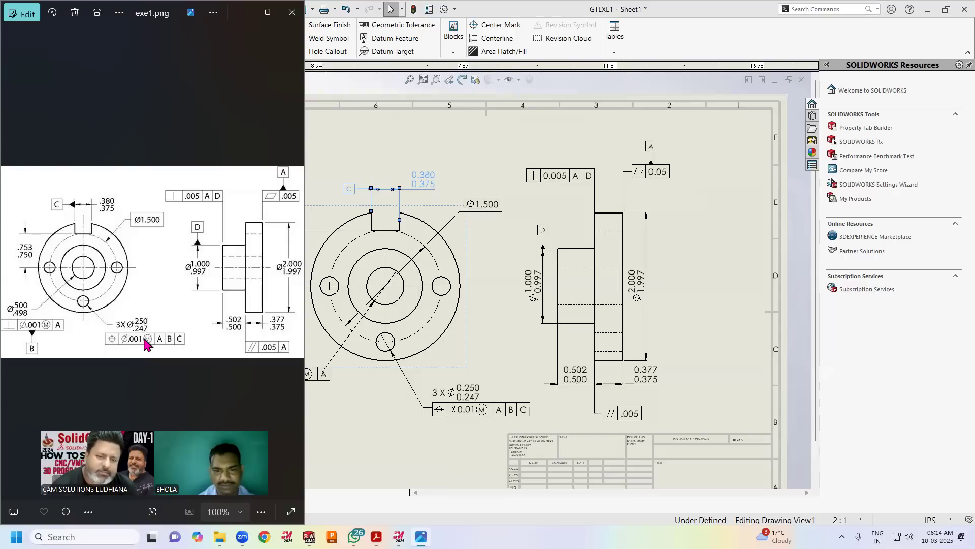
left_click(393, 411)
scroll(399, 399, "up", 4)
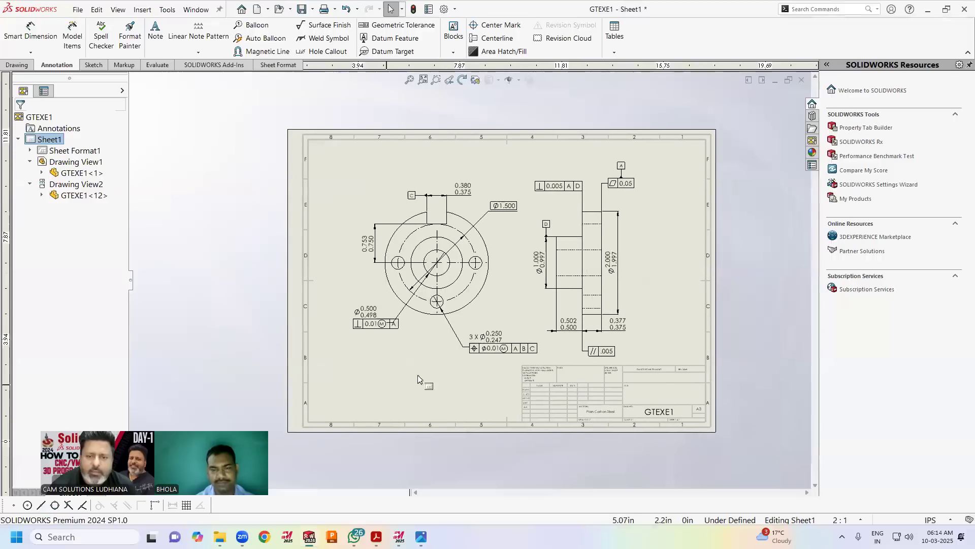
Place a Trimetric view of the GTEXE1 part on the sheet below the front view
left_click(813, 152)
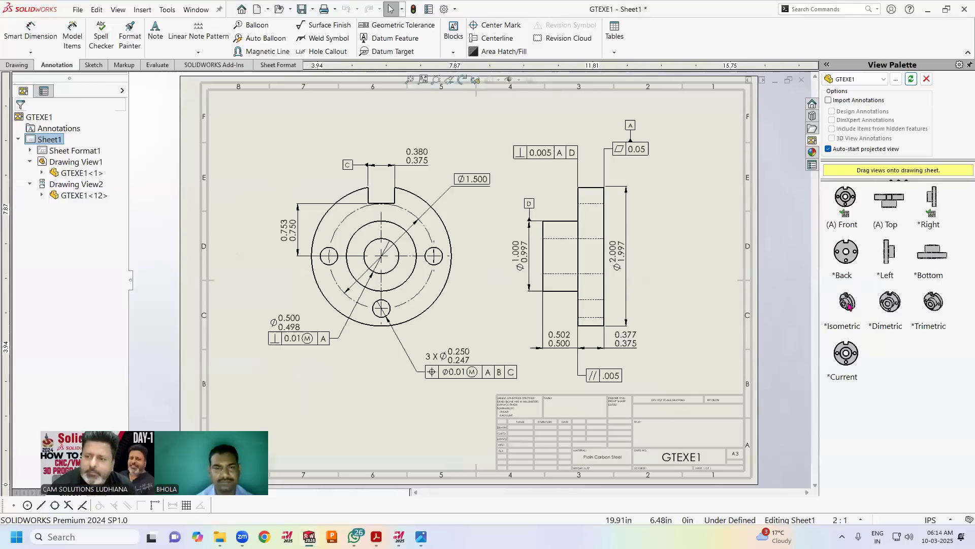
mouse_move(933, 302)
left_mouse_down()
mouse_move(534, 348)
mouse_move(370, 410)
left_mouse_up()
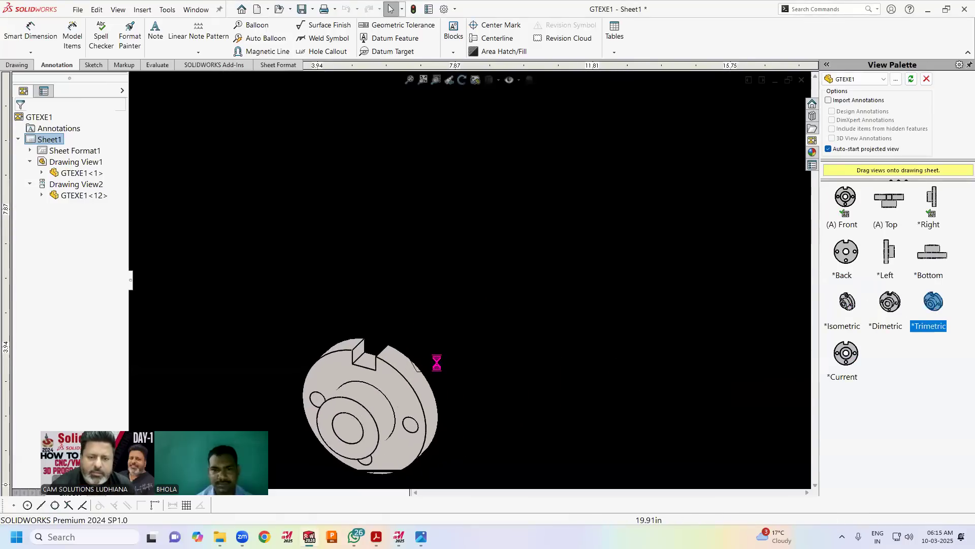
scroll(528, 331, "down", 3)
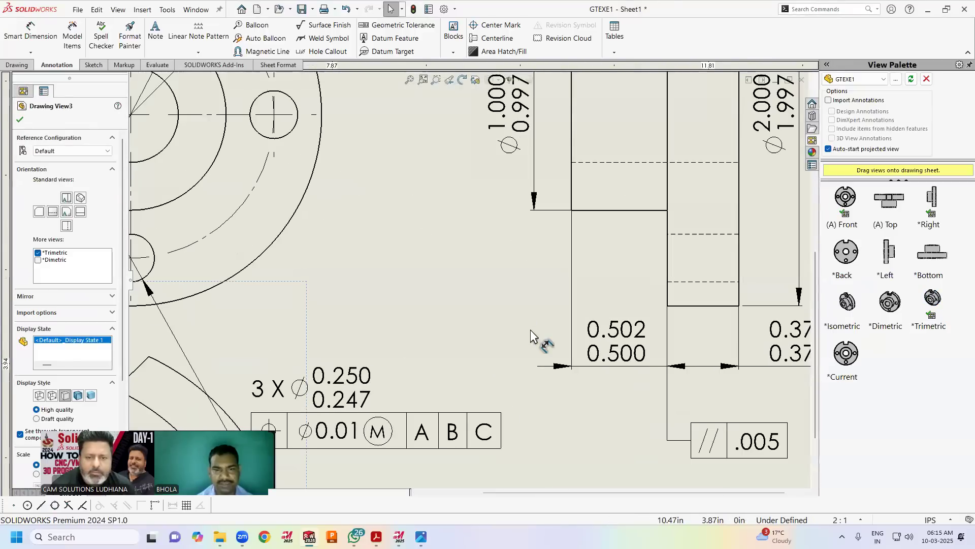
scroll(531, 333, "up", 5)
scroll(356, 320, "down", 3)
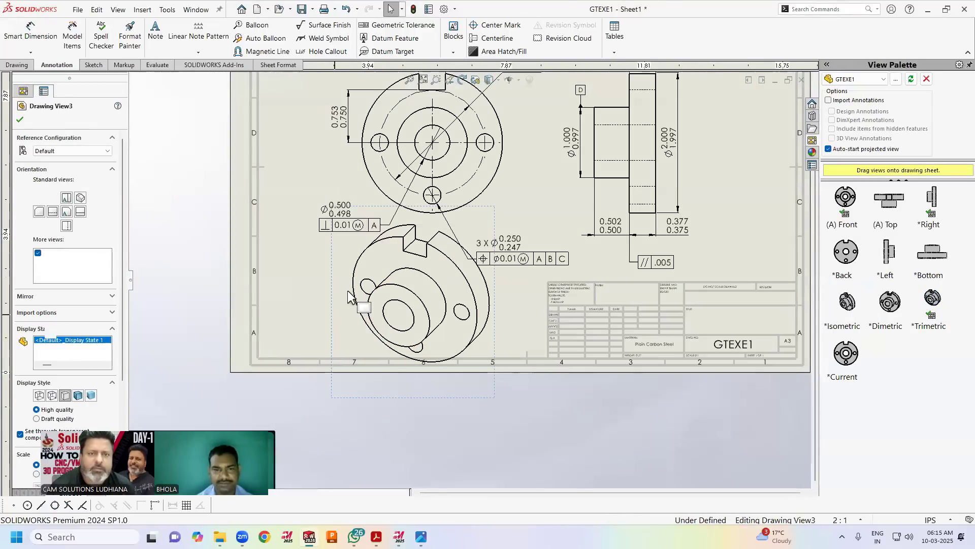
Rotate the new trimetric view as a 3D drawing view so the hub points upward, and accept the orientation
left_click(474, 83)
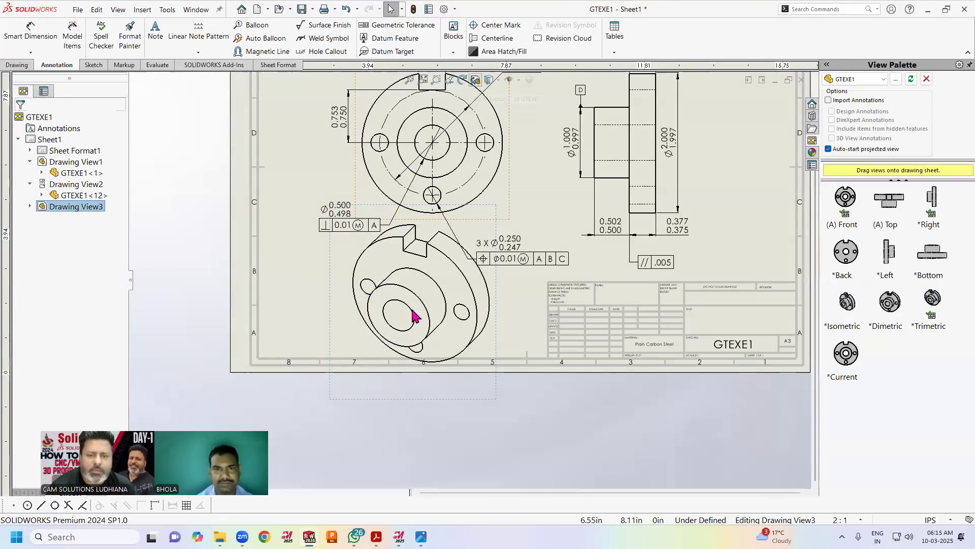
mouse_move(396, 293)
left_mouse_down()
mouse_move(399, 320)
mouse_move(424, 172)
mouse_move(367, 170)
mouse_move(276, 212)
mouse_move(369, 249)
mouse_move(311, 190)
mouse_move(303, 282)
mouse_move(327, 245)
mouse_move(298, 260)
left_mouse_up()
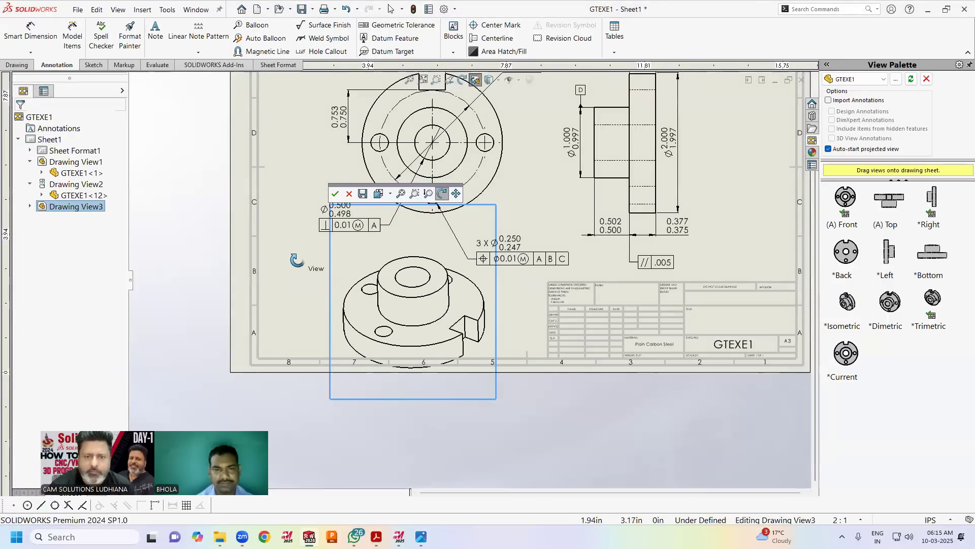
left_click(335, 194)
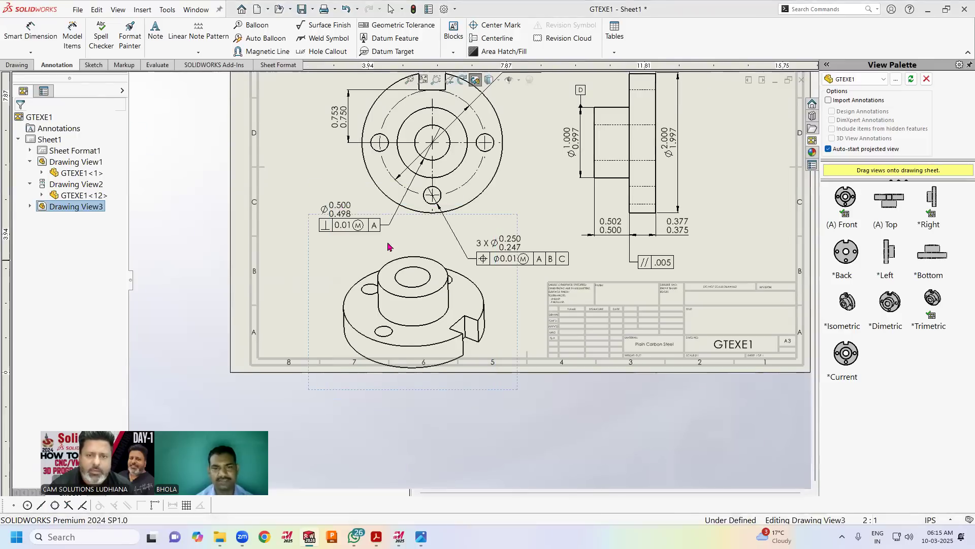
Move the pictorial view into the sheet's lower-left area and display it shaded with edges
left_click(411, 291)
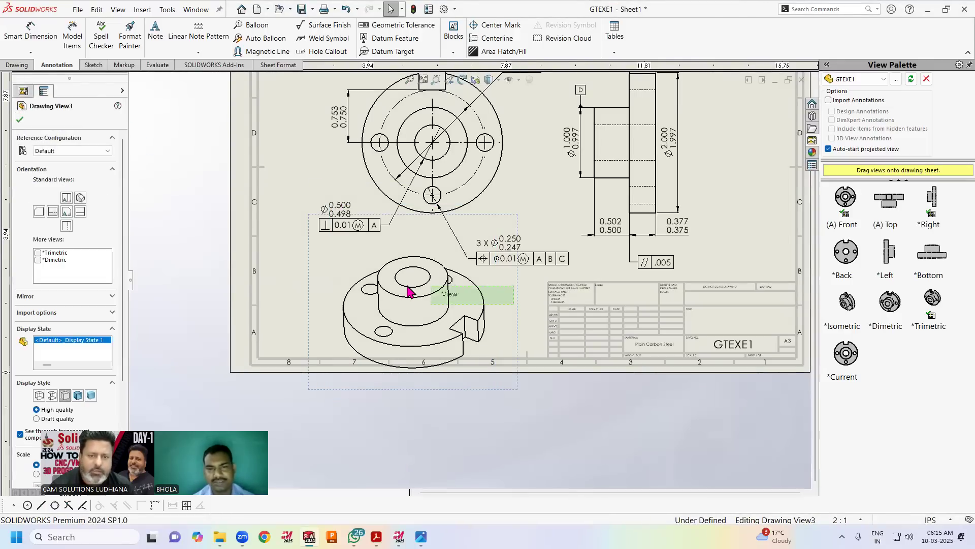
left_click_drag(306, 308, 258, 293)
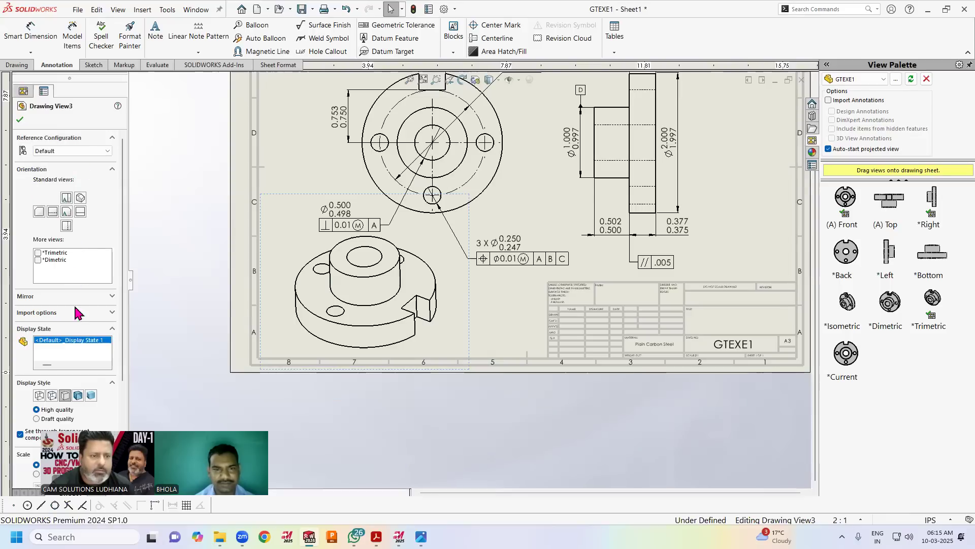
left_click(77, 395)
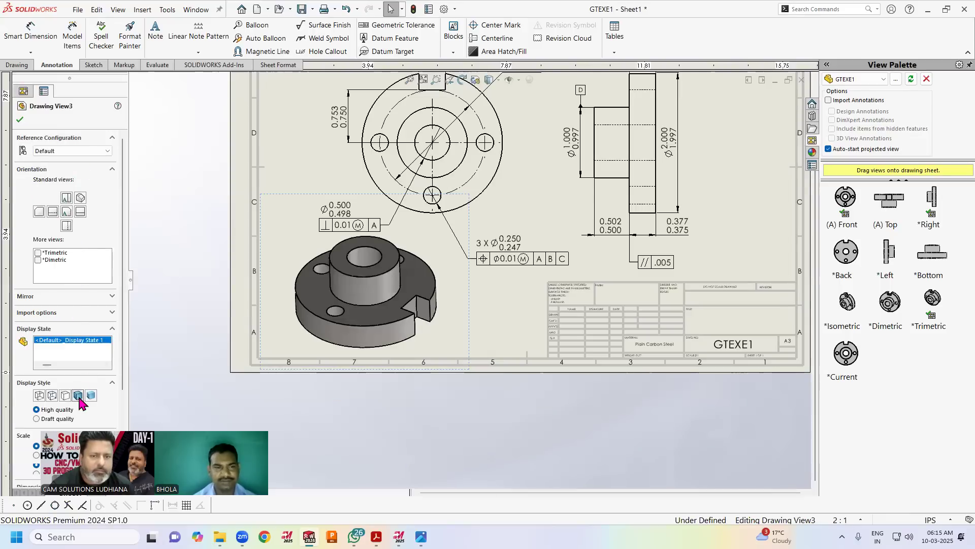
left_click(20, 120)
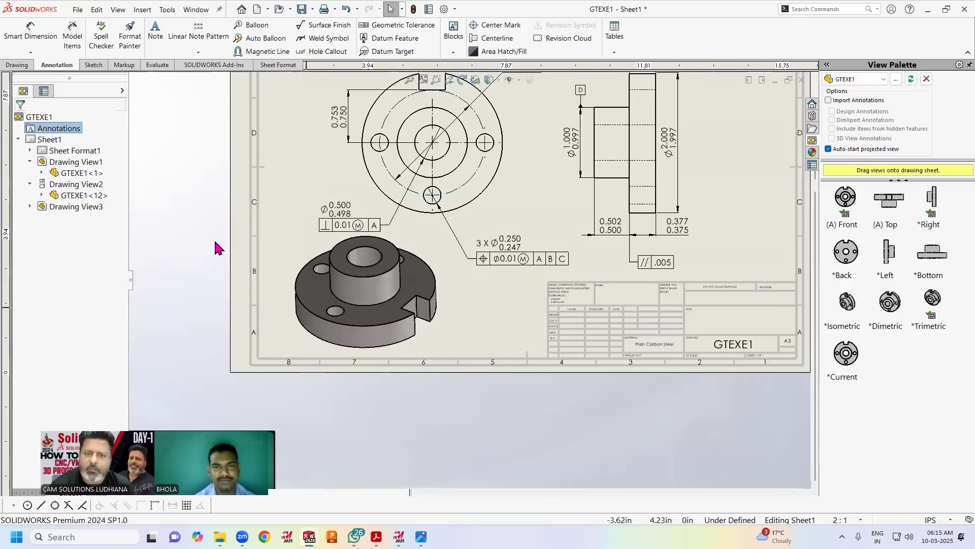
Save the drawing with its added pictorial view
key("f")
key("f")
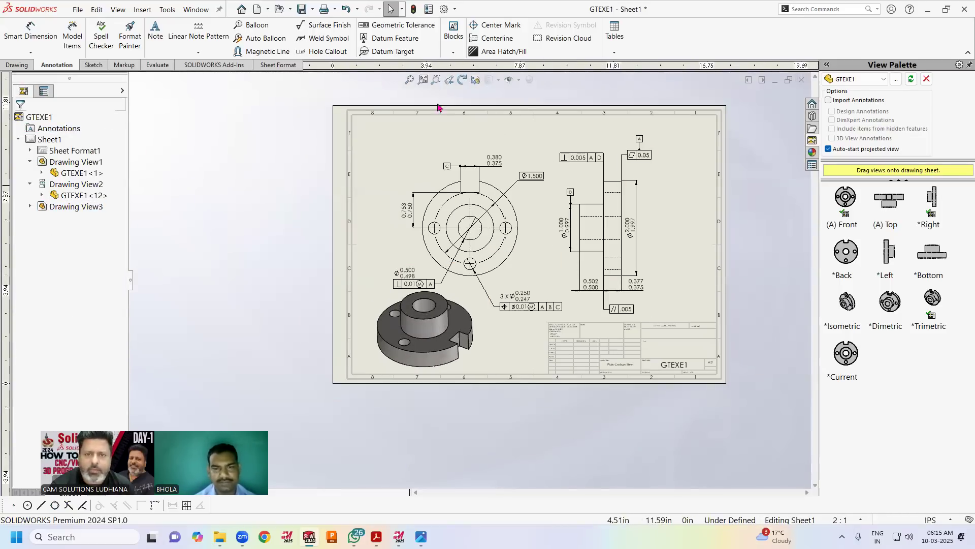
left_click(423, 82)
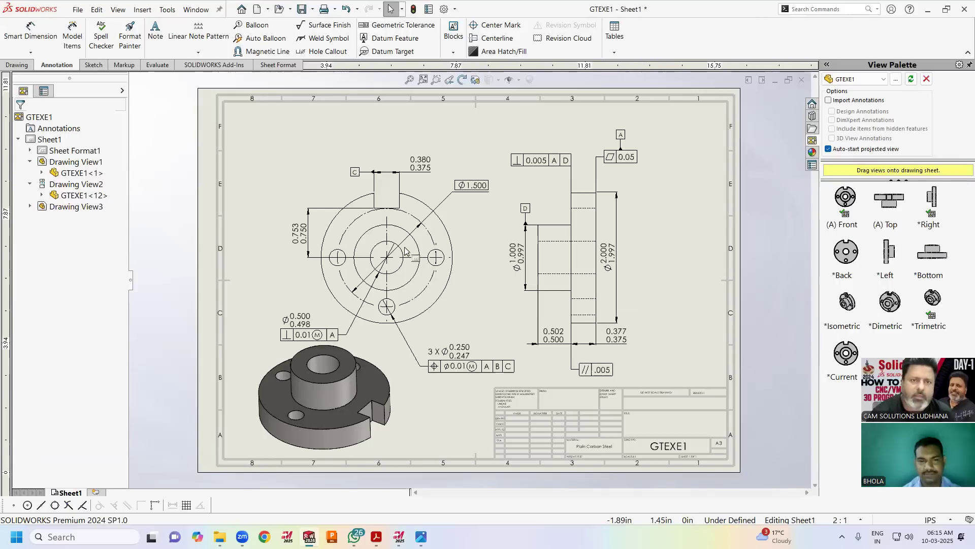
left_click(302, 10)
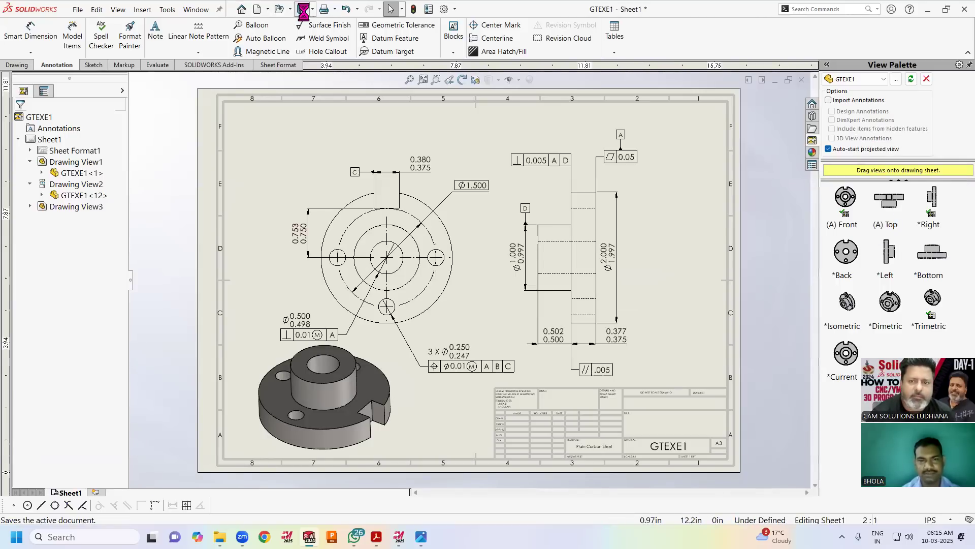
Export the drawing as a PDF named GTEXE1 into the solidworks folder on drive E:
left_click(77, 10)
left_click(99, 92)
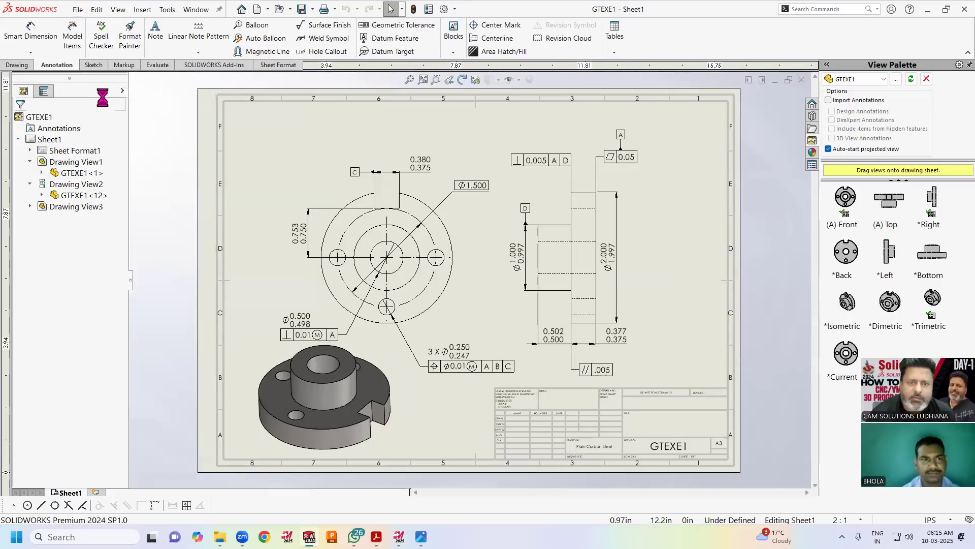
left_click(336, 318)
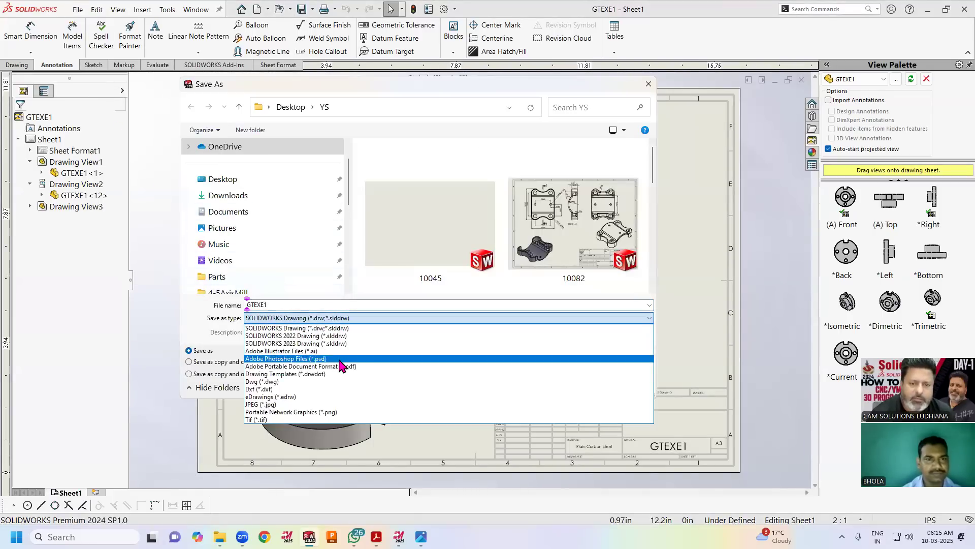
left_click(340, 366)
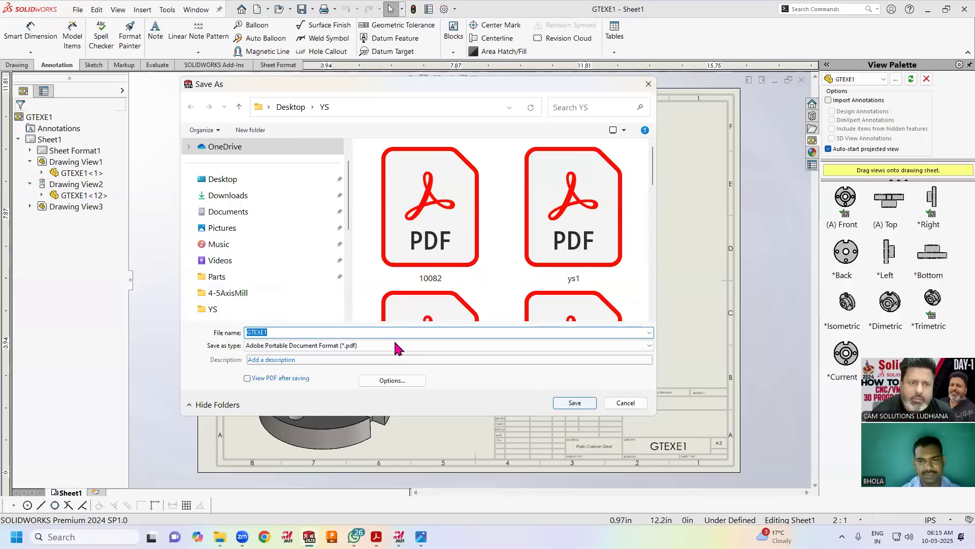
left_click(238, 213)
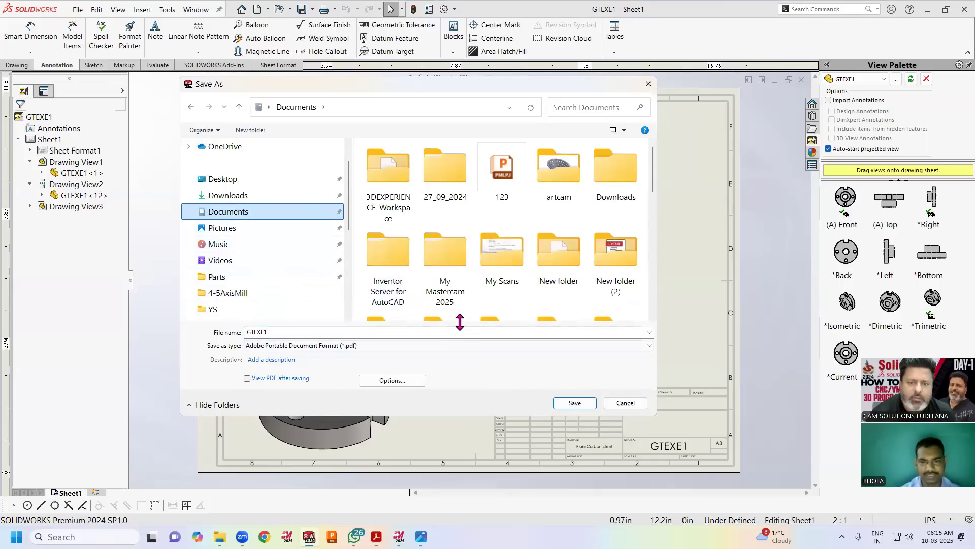
scroll(236, 246, "down", 5)
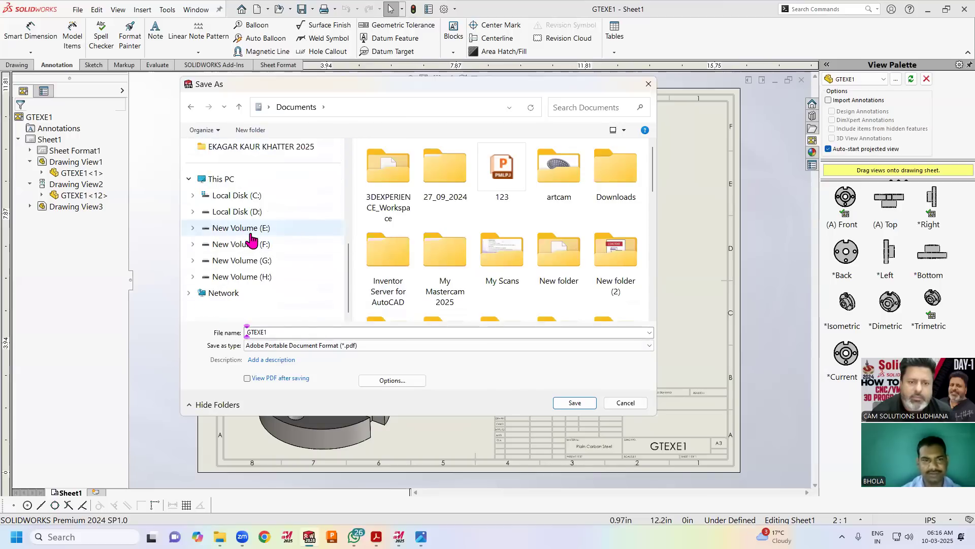
left_click(244, 228)
left_click(439, 275)
double_click(439, 274)
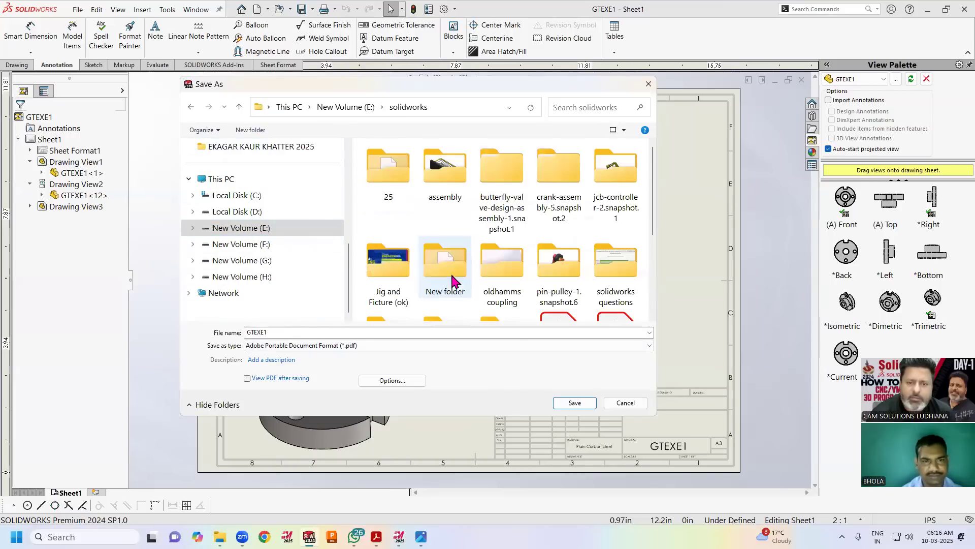
left_click(571, 401)
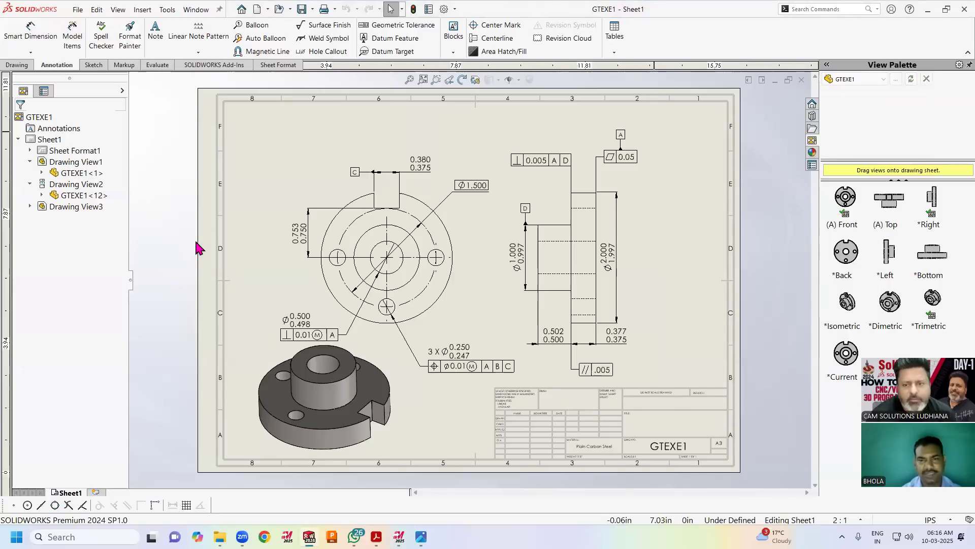
Compare the flange's outer diameter dimension in the side view with exe1.png and examine its leader display settings
left_click(421, 536)
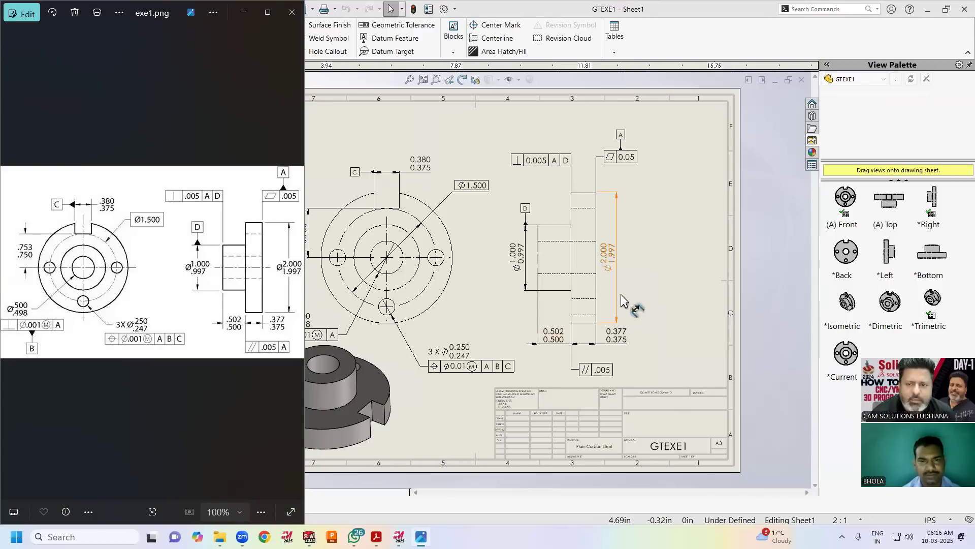
left_click(643, 272)
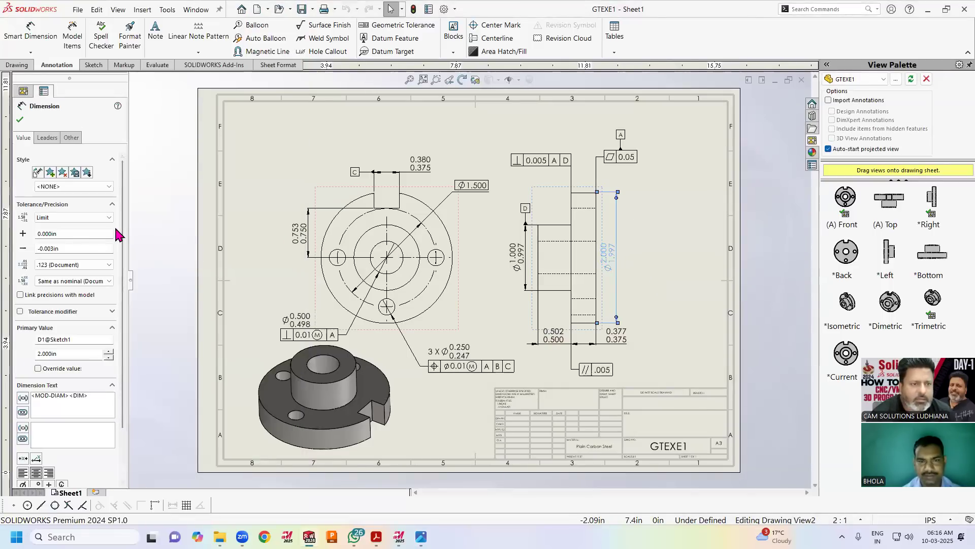
left_click(47, 138)
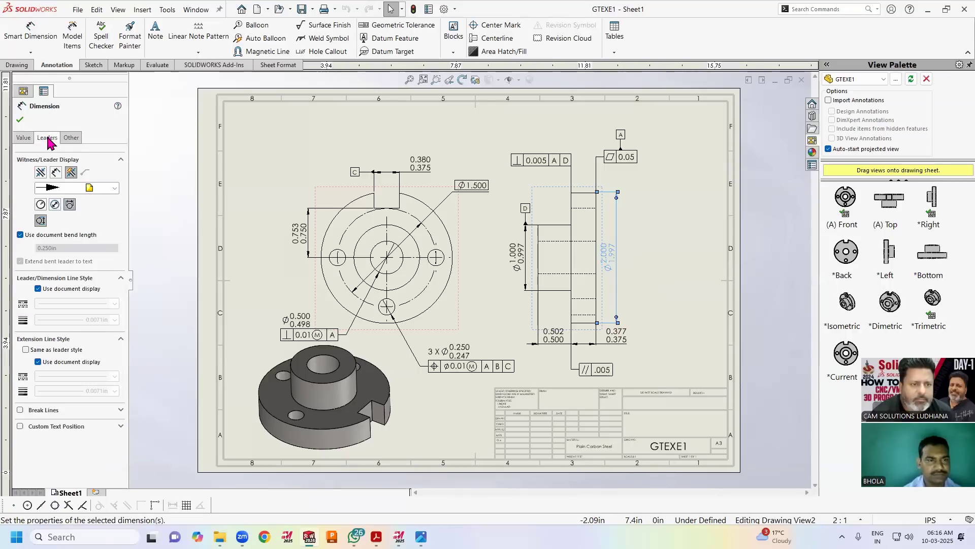
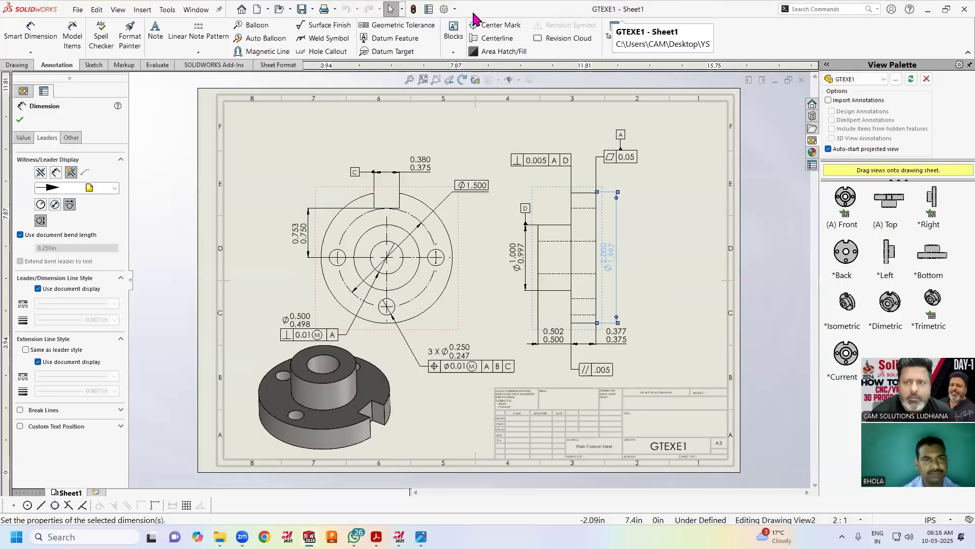
Set the text position of angle dimensions to Broken Leader, Horizontal Text in the drawing's document properties
left_click(444, 10)
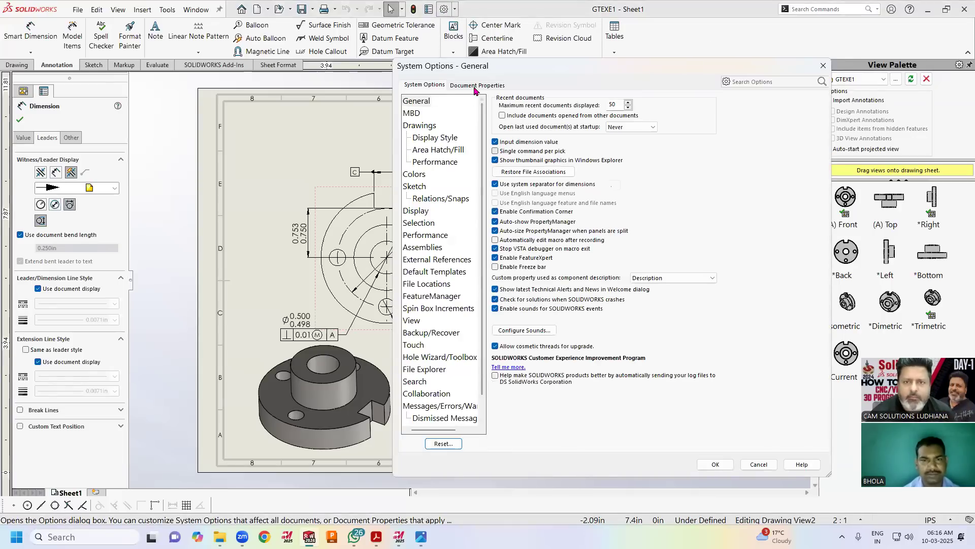
left_click(476, 88)
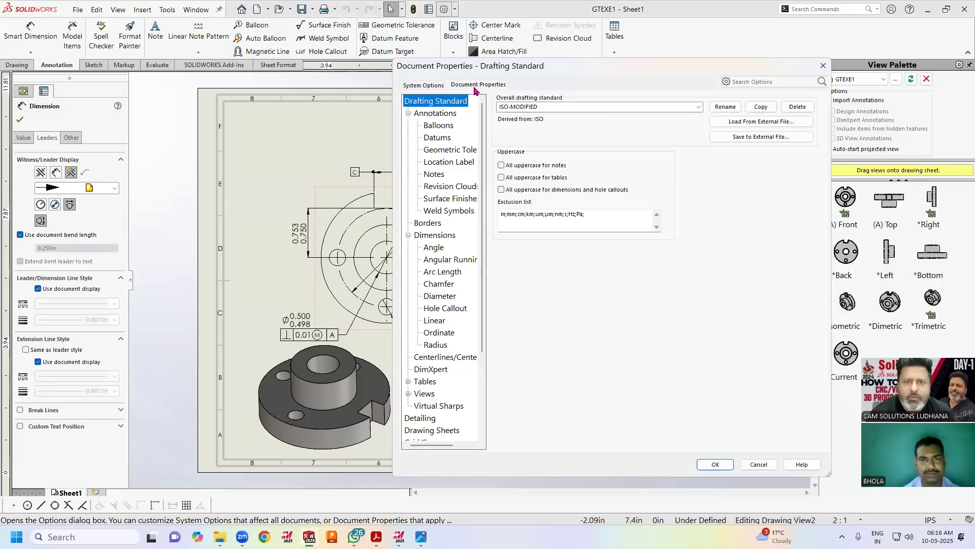
left_click(435, 236)
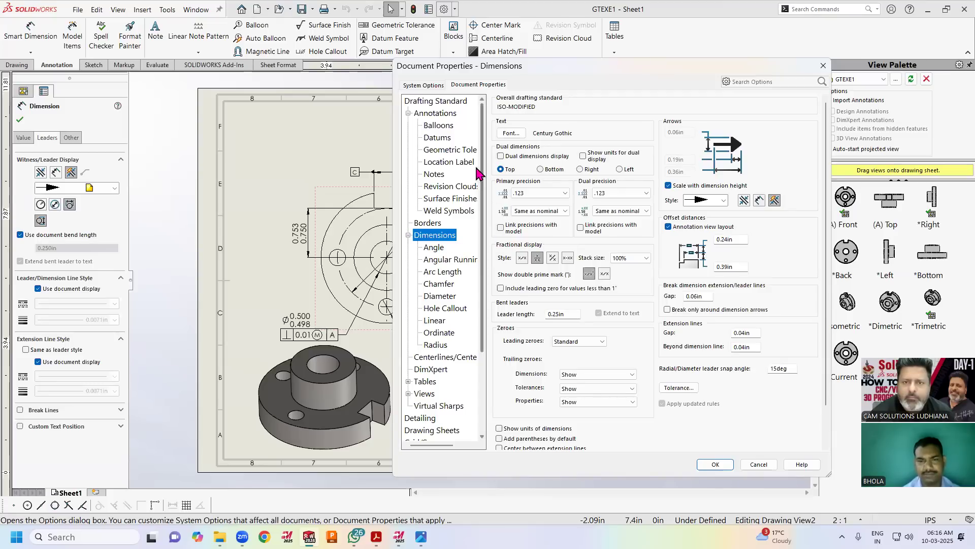
left_click(436, 113)
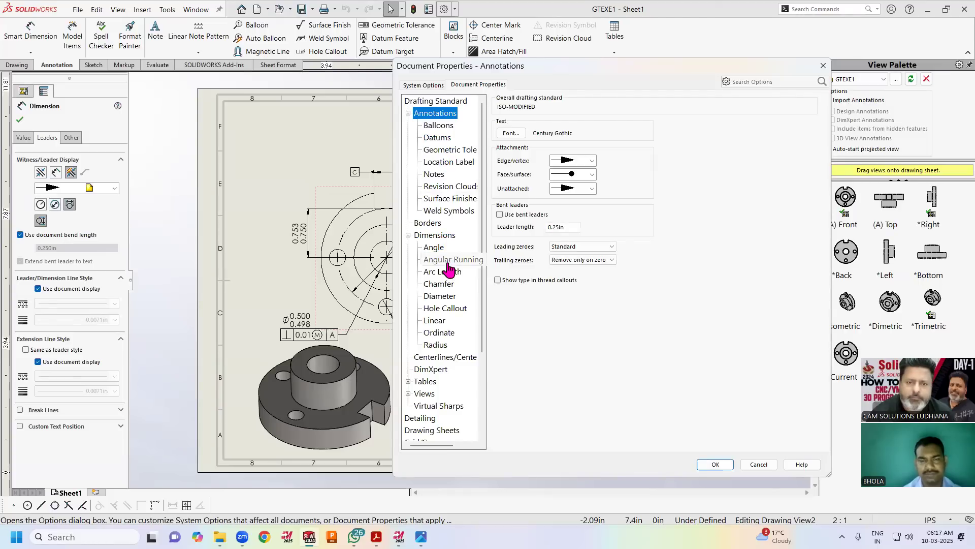
left_click(434, 247)
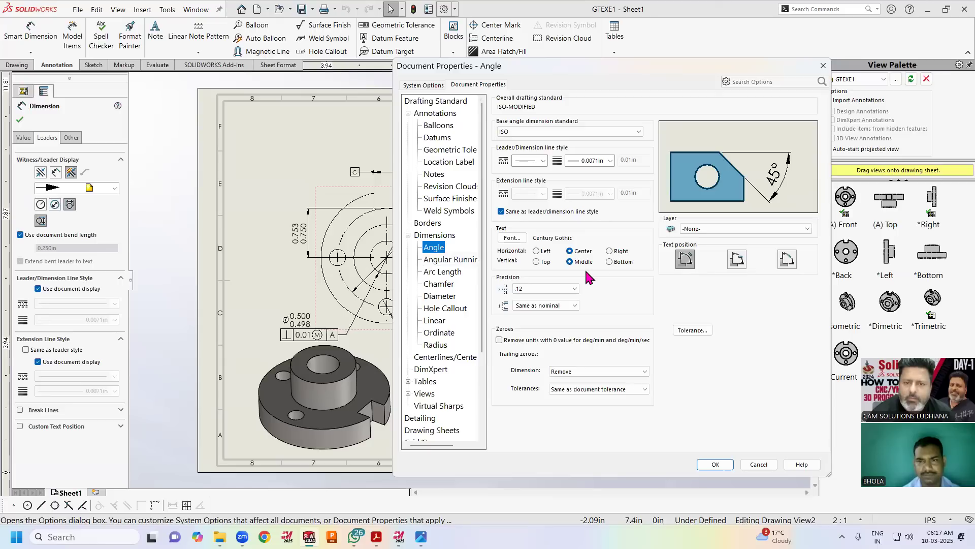
left_click(736, 260)
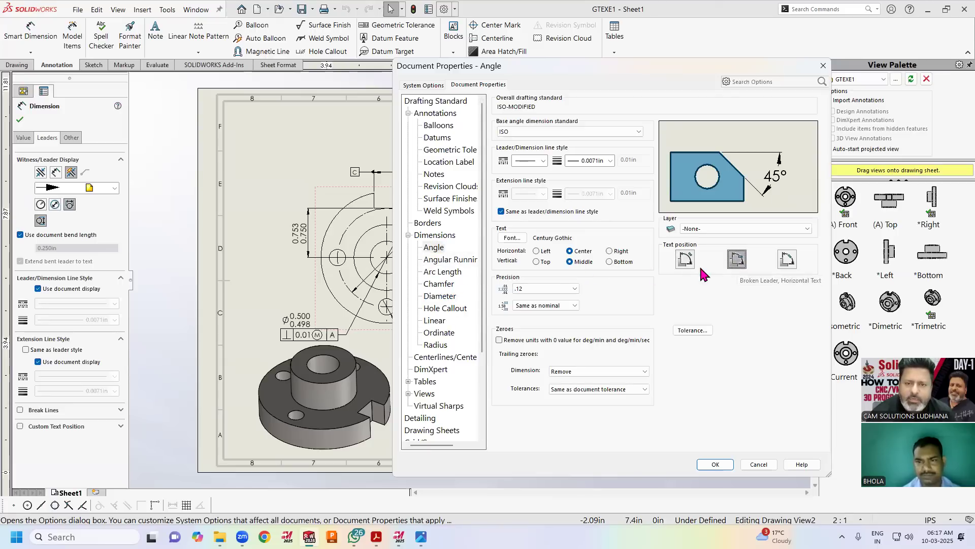
Set the text position of linear dimensions to Broken Leader, Horizontal Text and apply the document properties
left_click(456, 261)
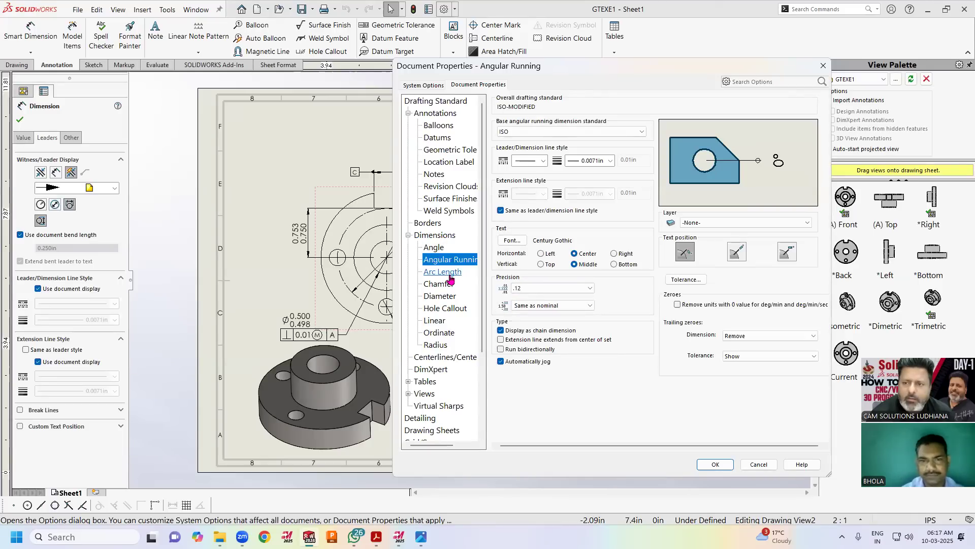
left_click(789, 254)
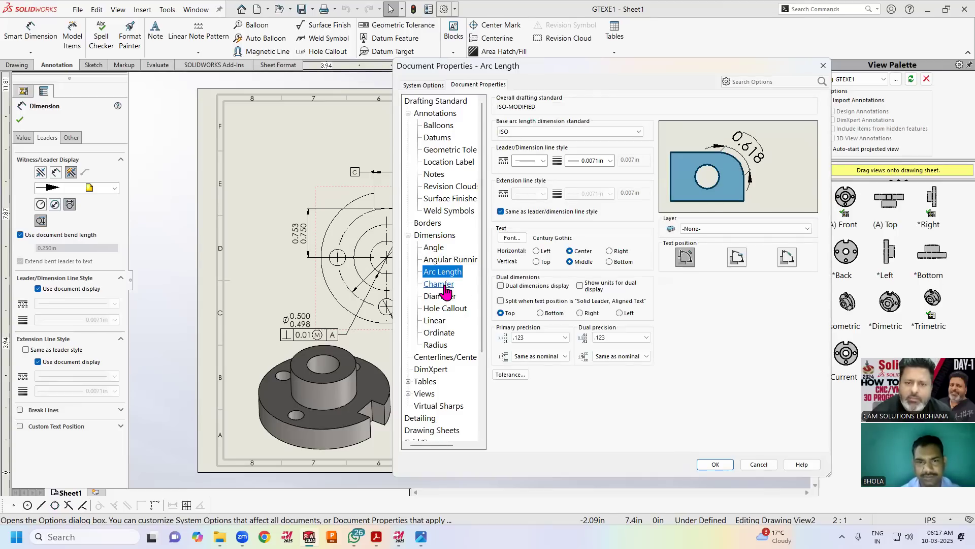
left_click(444, 285)
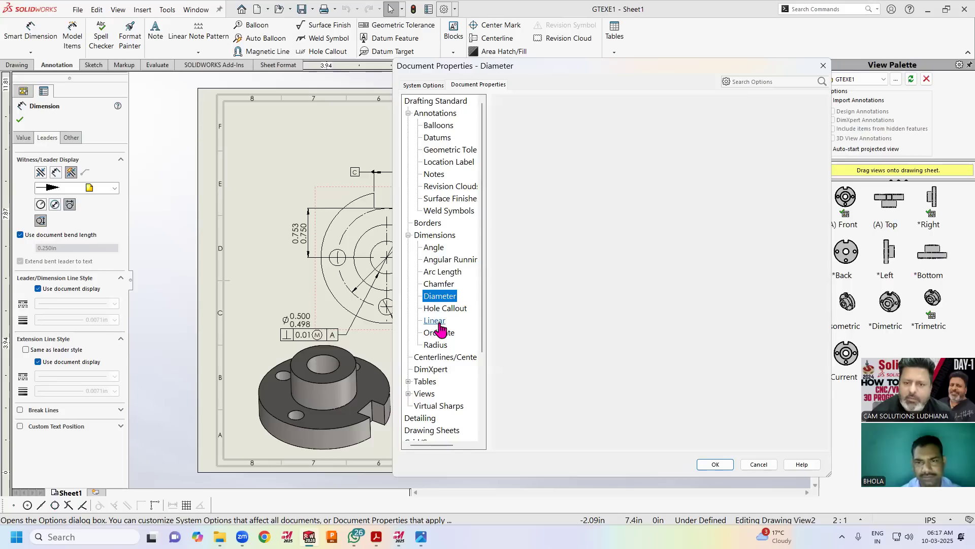
left_click(444, 321)
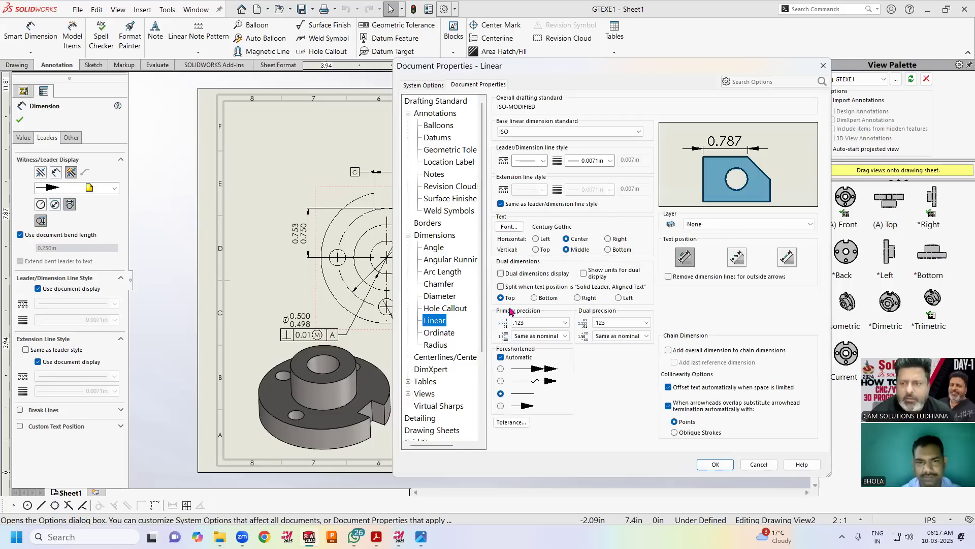
left_click(738, 259)
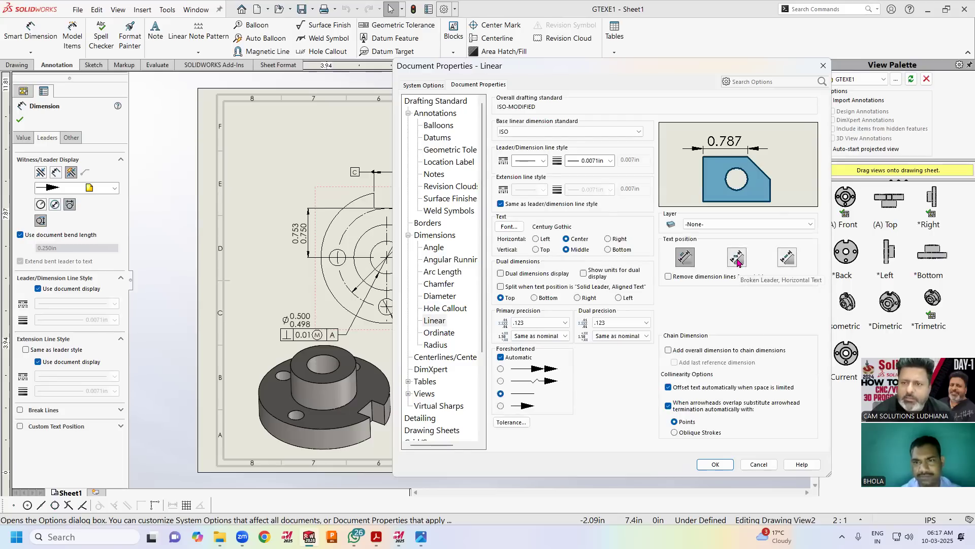
left_click(716, 466)
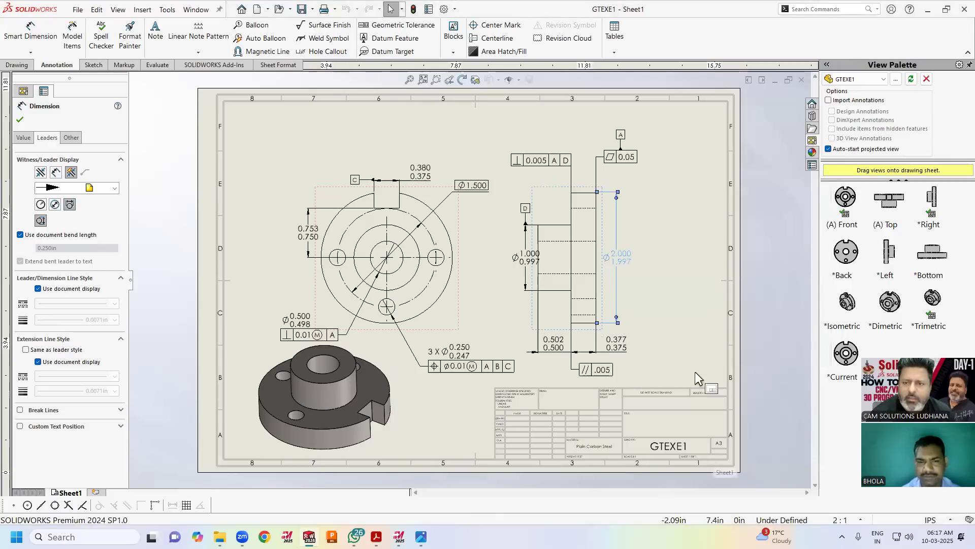
Move the hub's diameter dimension in the side view farther out from the hub outline
left_click(641, 277)
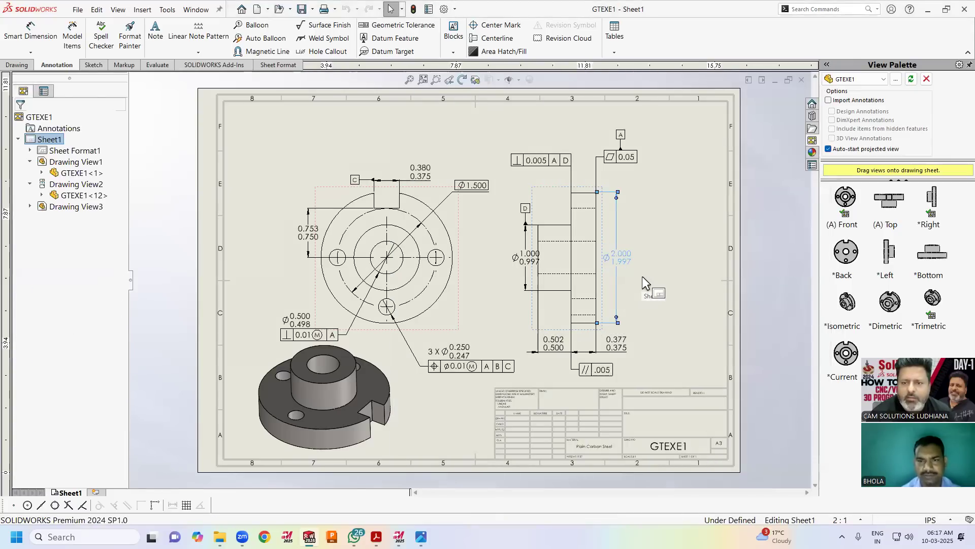
left_click_drag(548, 262, 505, 261)
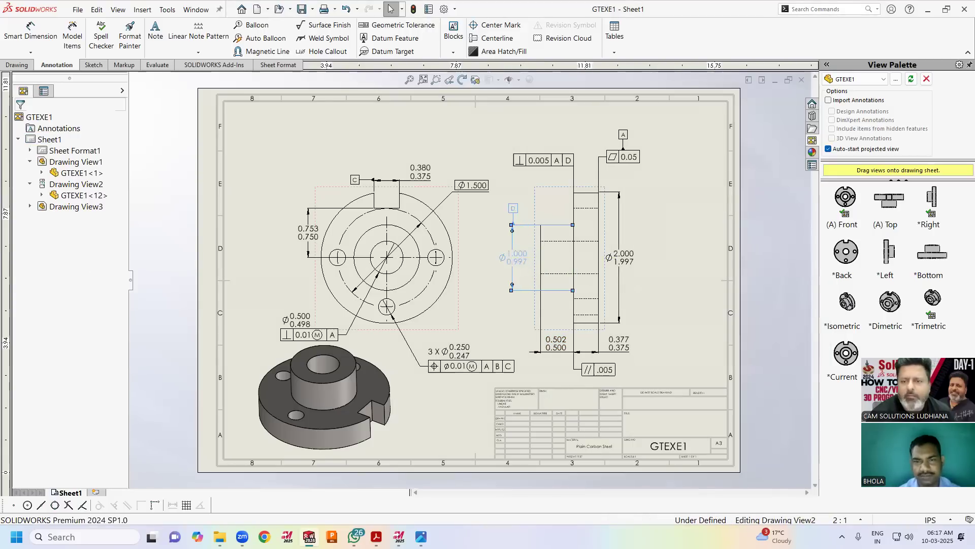
left_click(664, 274)
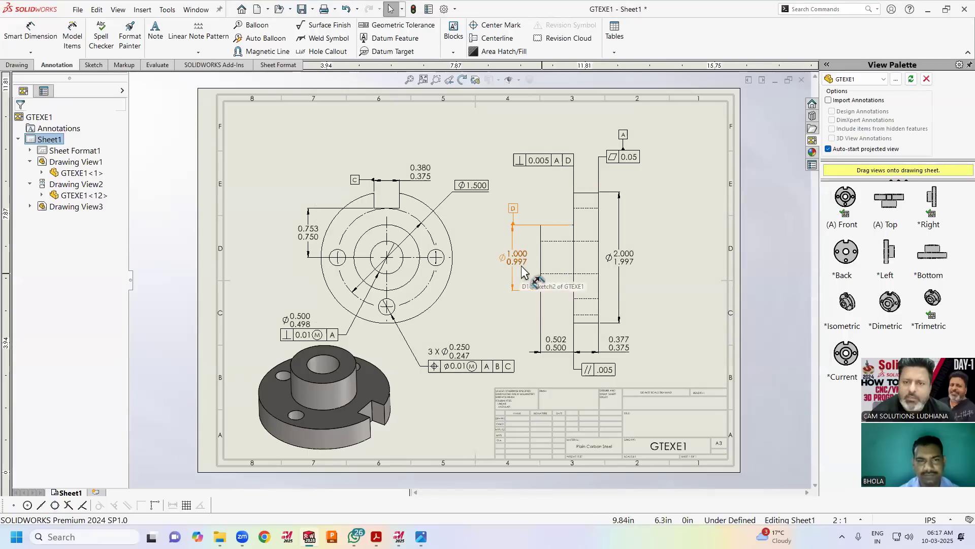
Compare the side view with exe1.png and shorten the flatness tolerance's leader to end just above the flange's upper outer corner
left_click(421, 537)
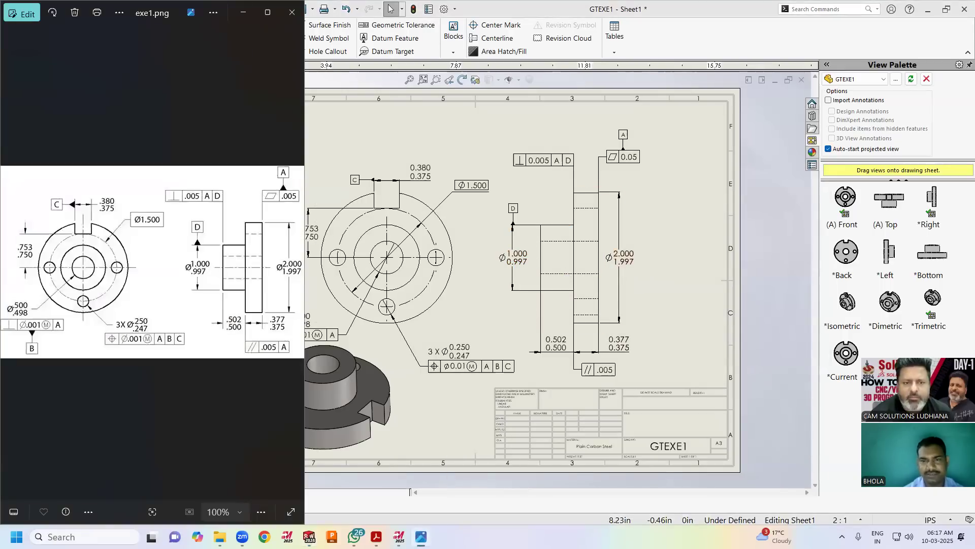
scroll(678, 325, "up", 3)
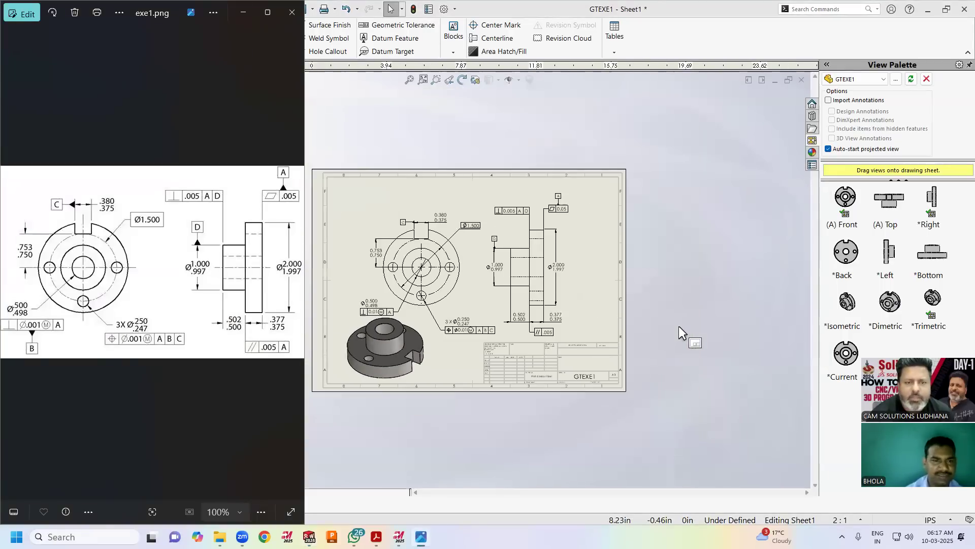
scroll(385, 287, "down", 2)
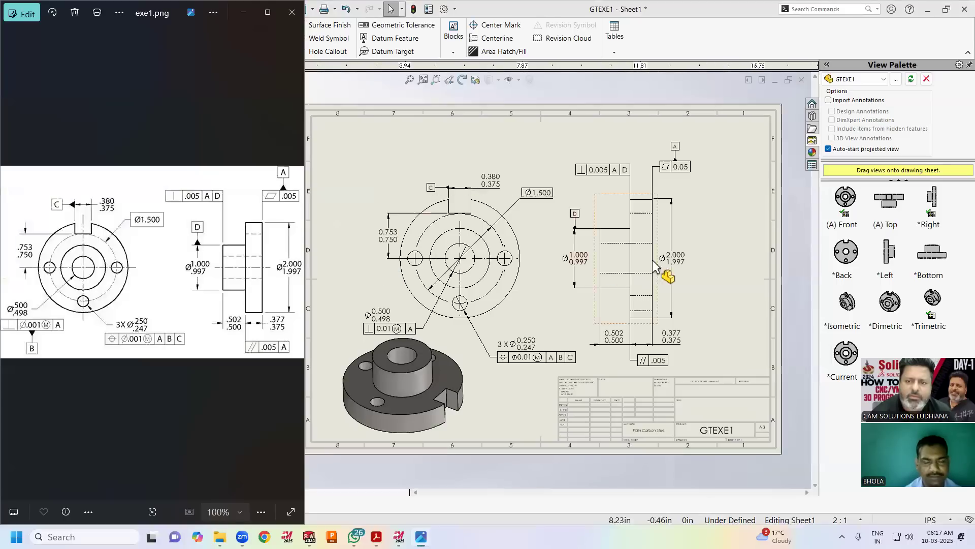
left_click(722, 230)
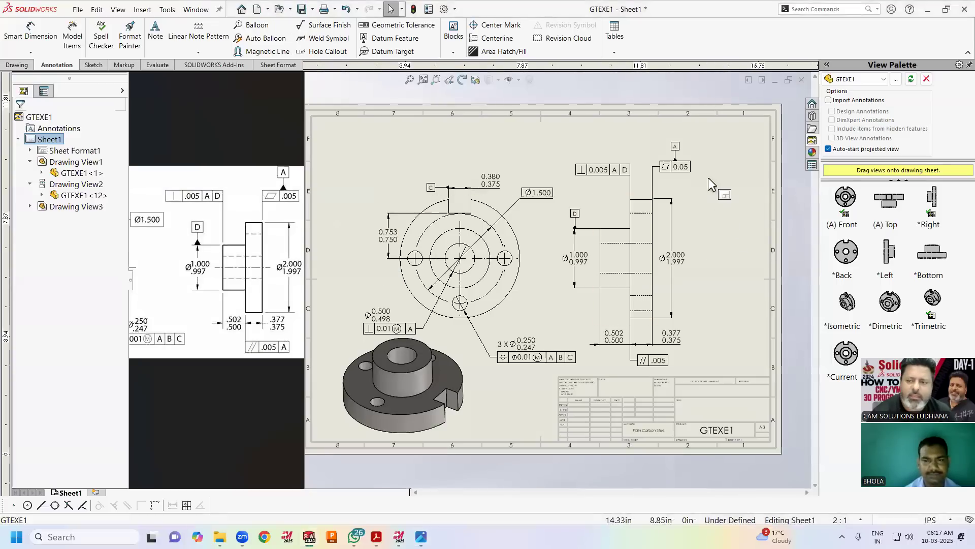
scroll(711, 172, "down", 2)
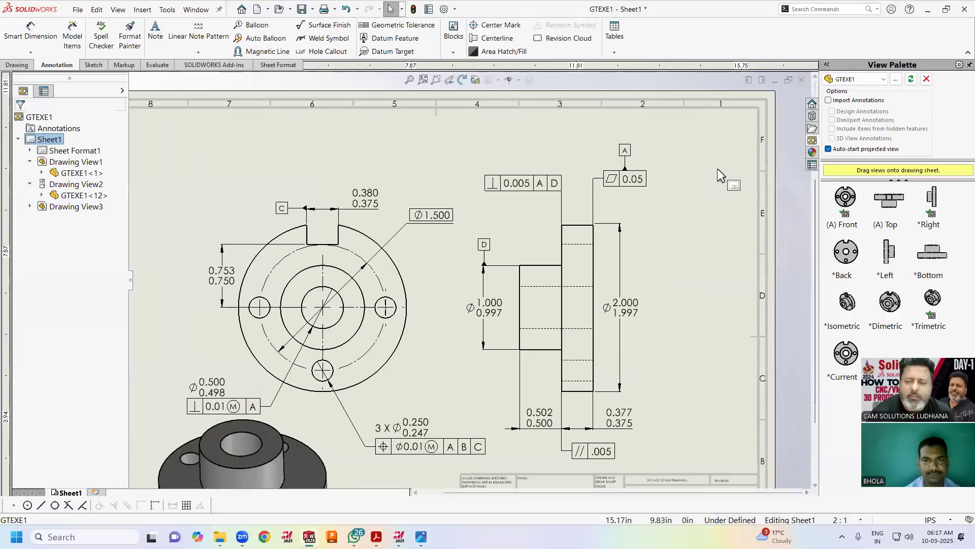
left_click(593, 200)
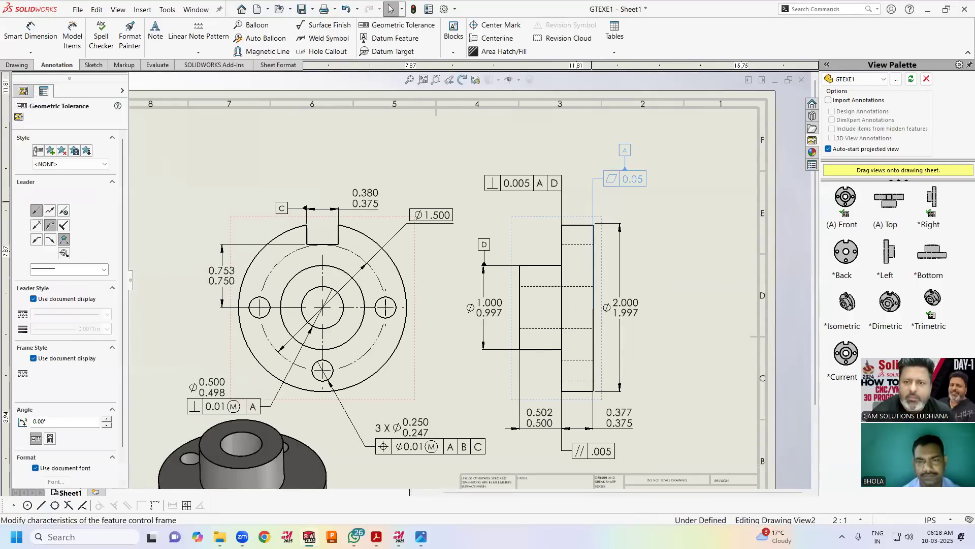
scroll(559, 243, "down", 5)
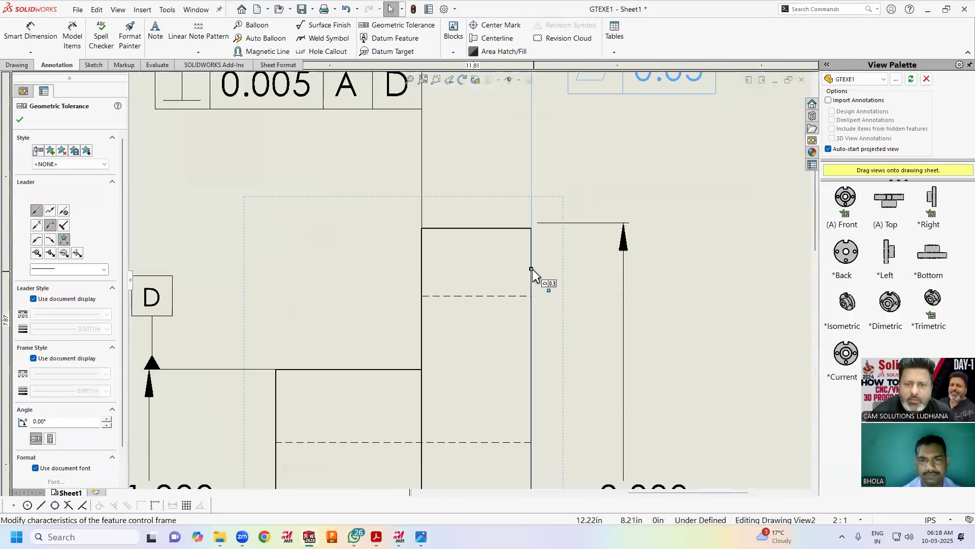
left_click(534, 227)
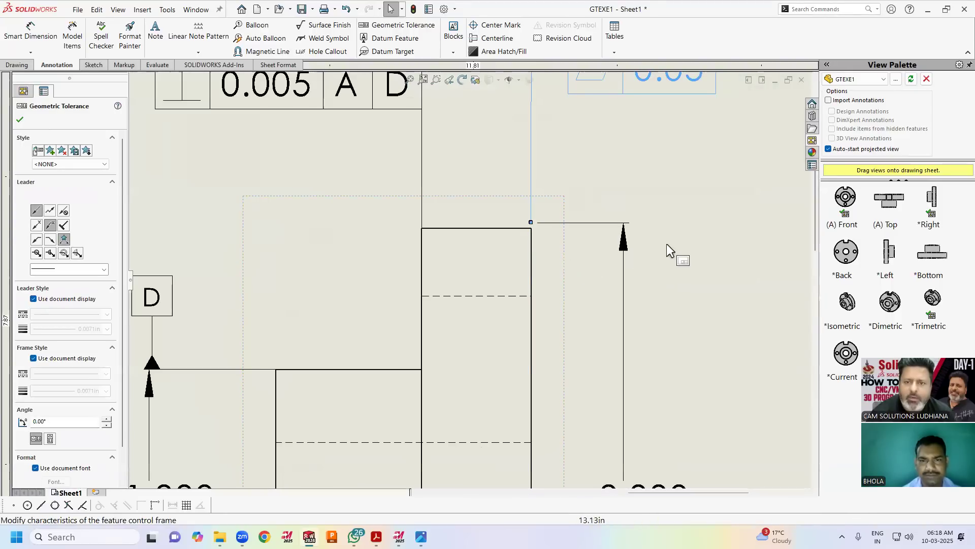
key("Escape")
Move the perpendicularity tolerance's leader end to the flange's upper hub-side corner and shift its frame away so the leader drops vertically
scroll(666, 243, "up", 3)
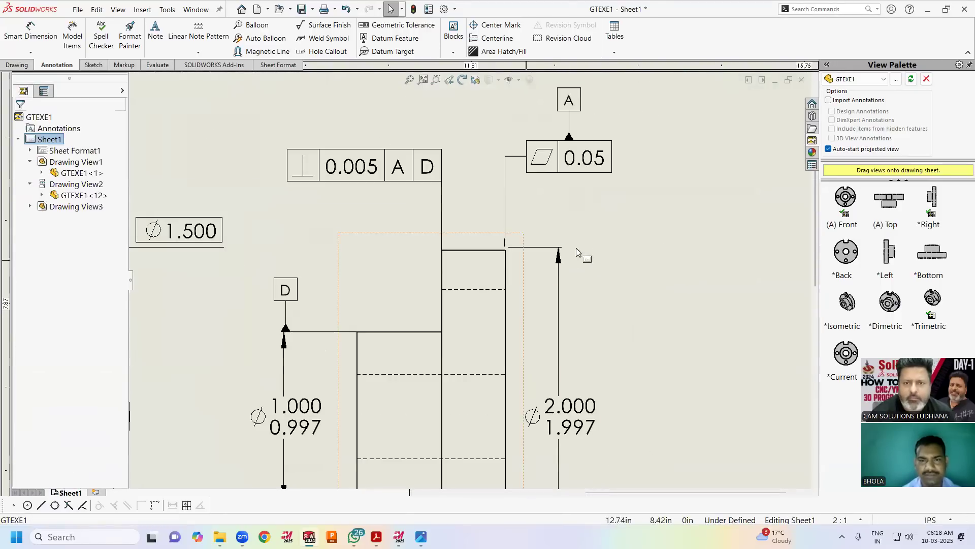
scroll(576, 249, "up", 4)
scroll(558, 265, "up", 3)
scroll(325, 315, "down", 4)
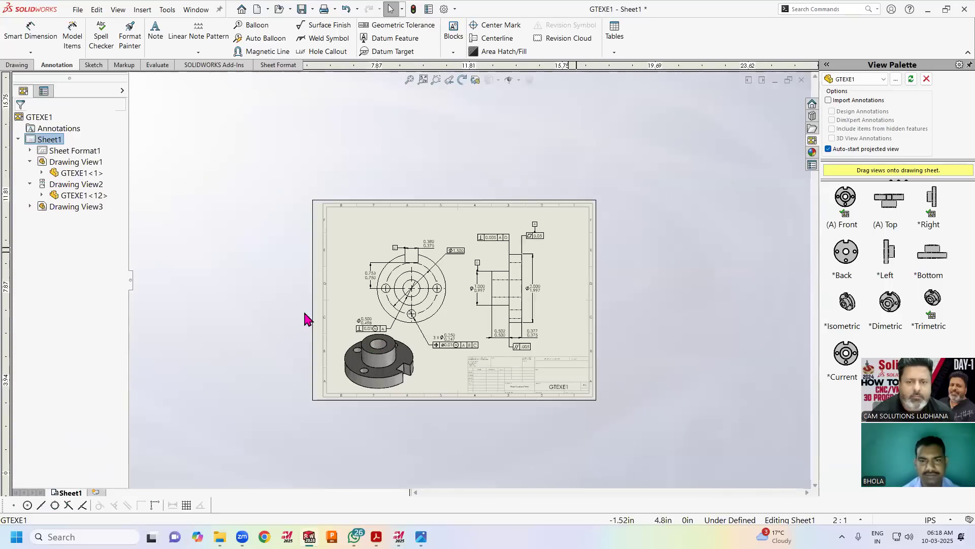
scroll(415, 285, "down", 2)
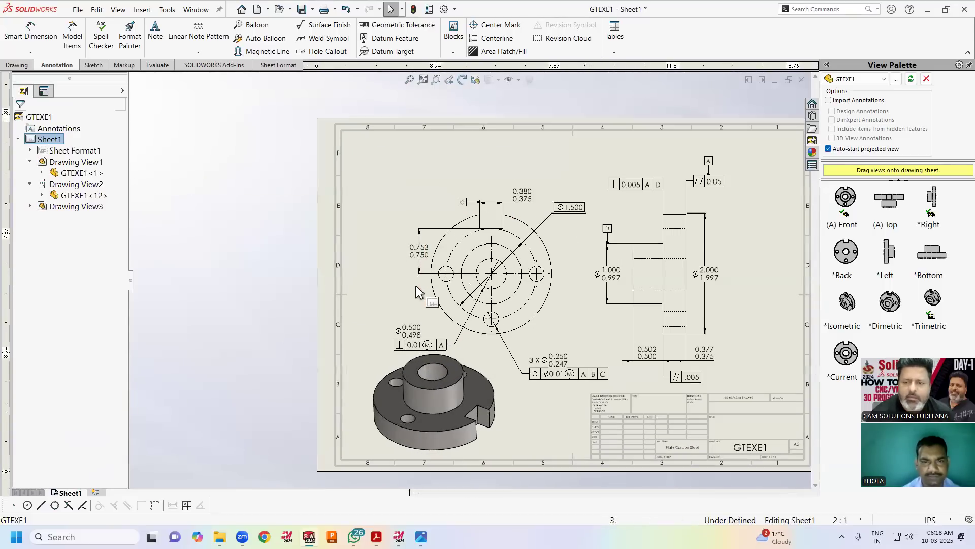
left_click(421, 537)
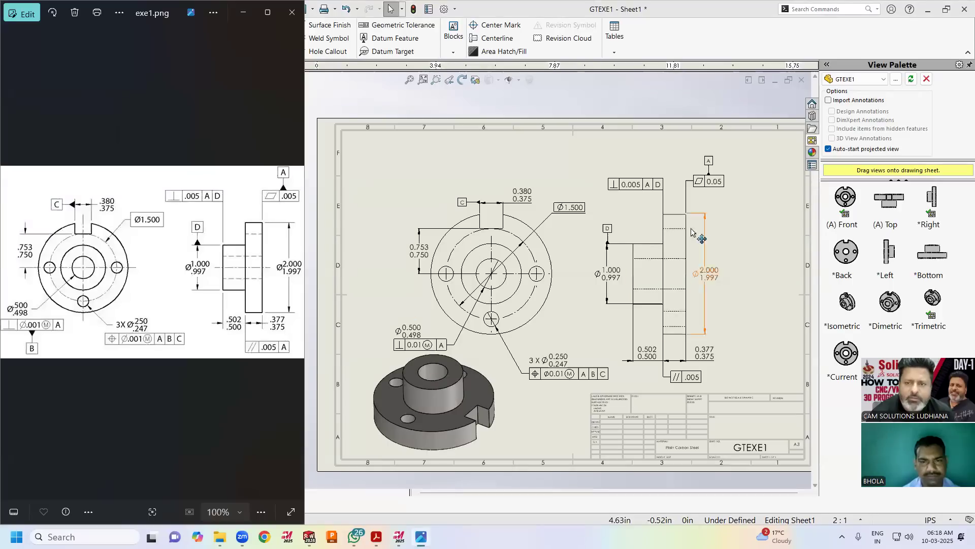
double_click(663, 196)
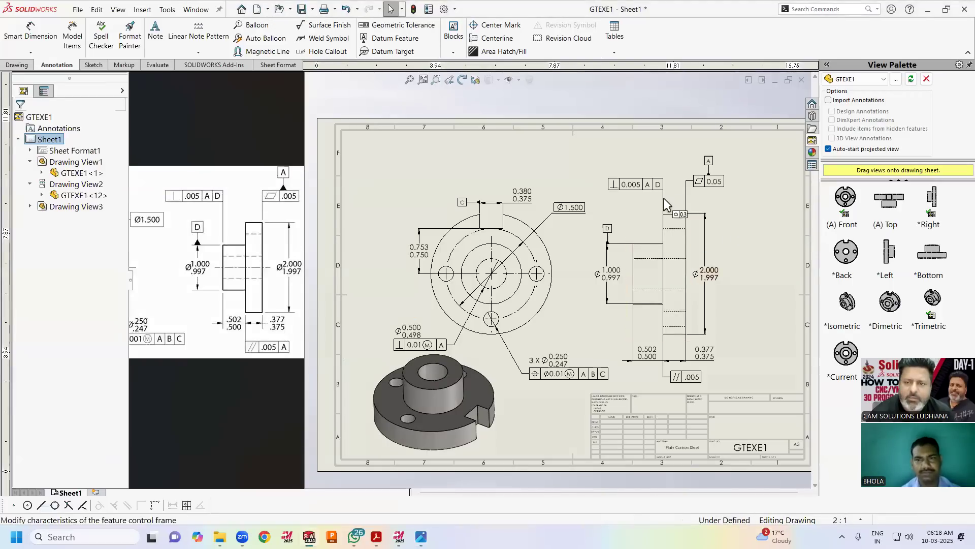
scroll(663, 214, "down", 1)
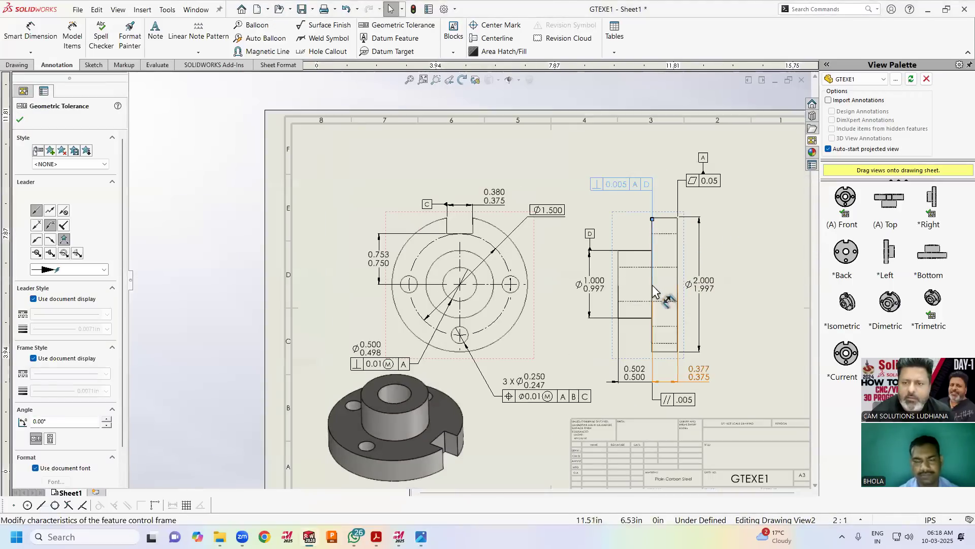
left_click_drag(652, 219, 654, 219)
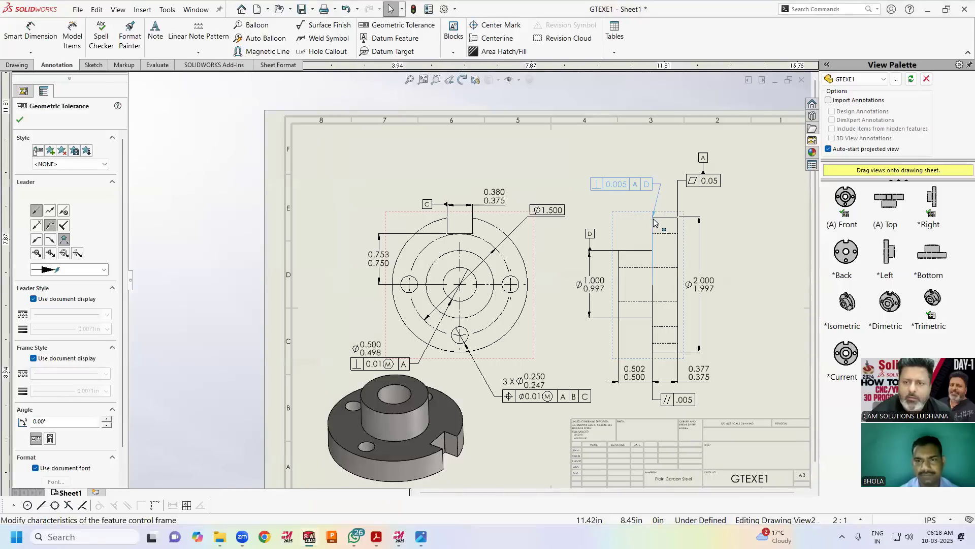
left_click_drag(656, 223, 654, 223)
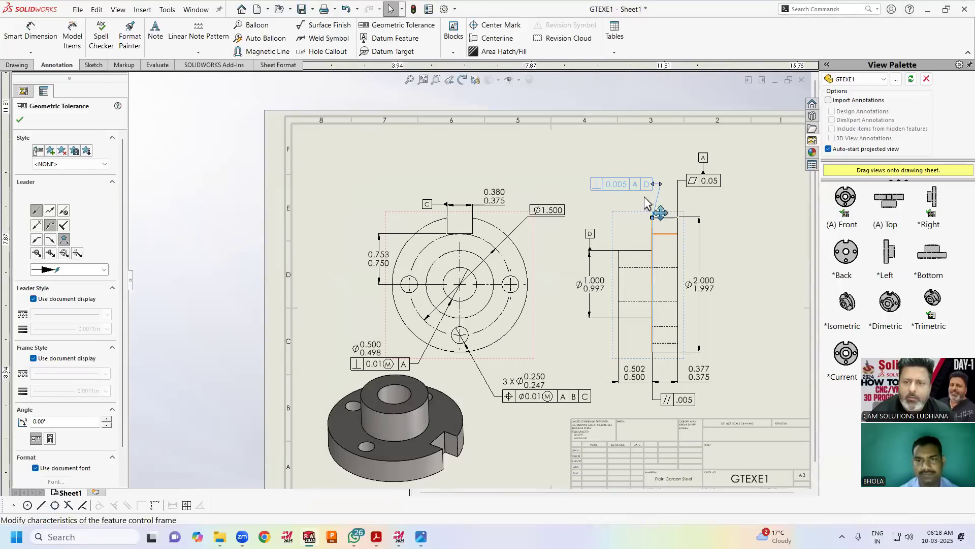
left_click_drag(624, 188, 618, 192)
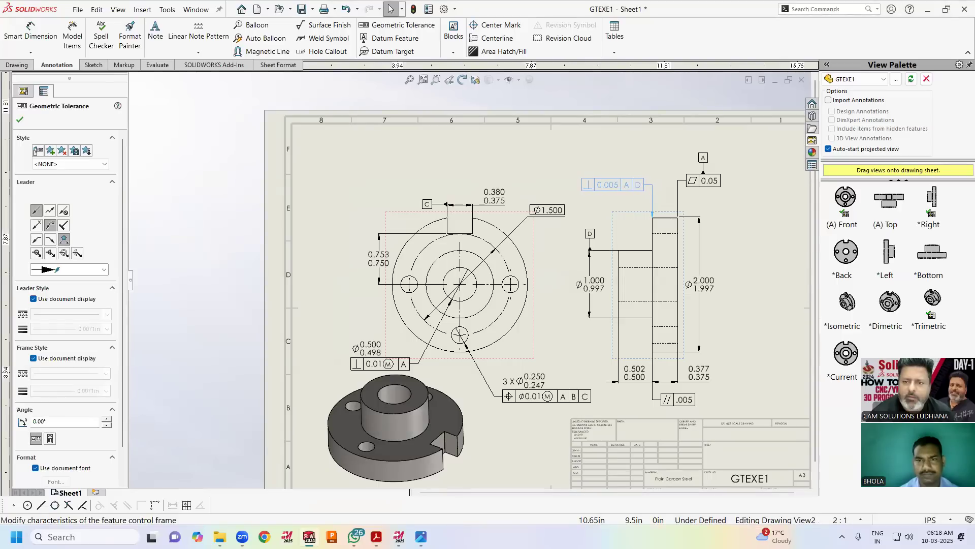
Change the perpendicularity tolerance's leader to a plain line without an arrowhead
left_click(93, 269)
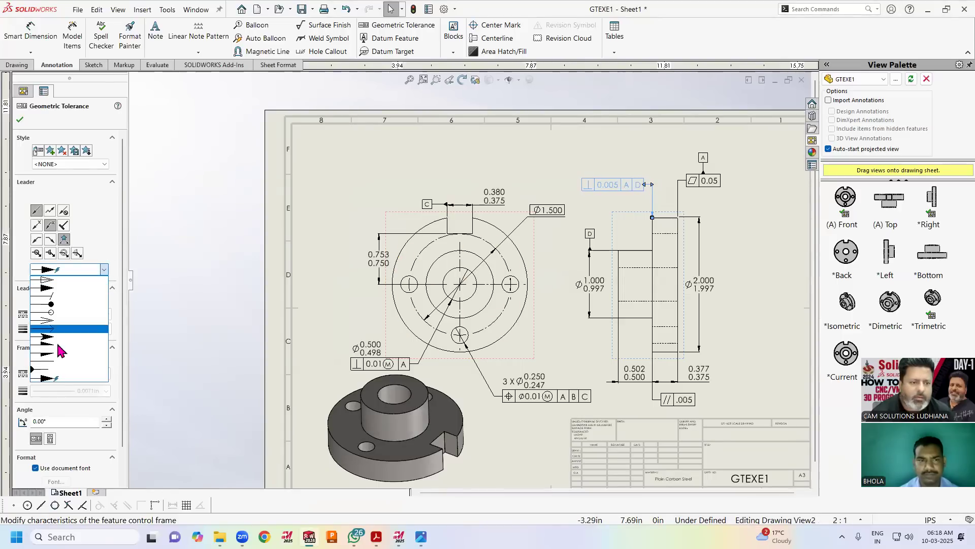
left_click(54, 362)
left_click(200, 266)
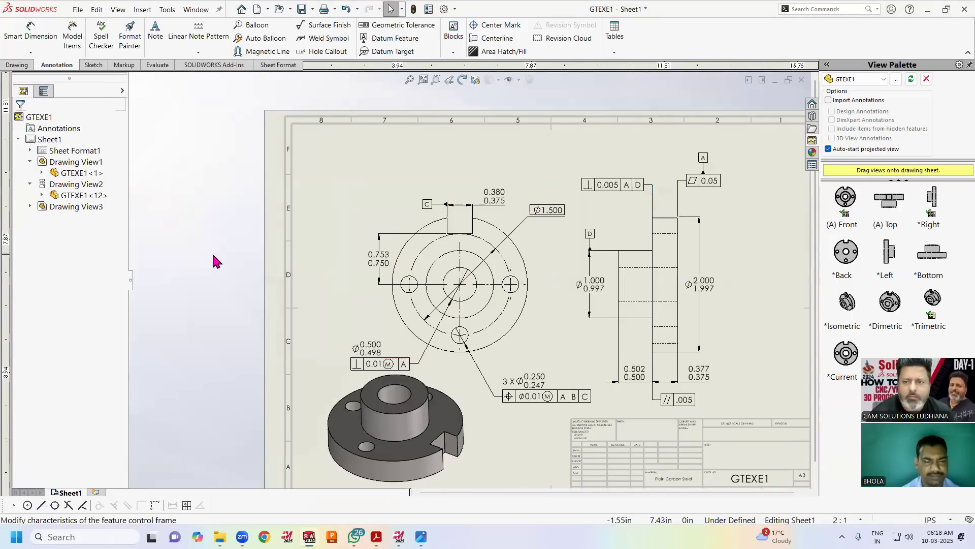
scroll(693, 239, "down", 4)
scroll(729, 235, "down", 2)
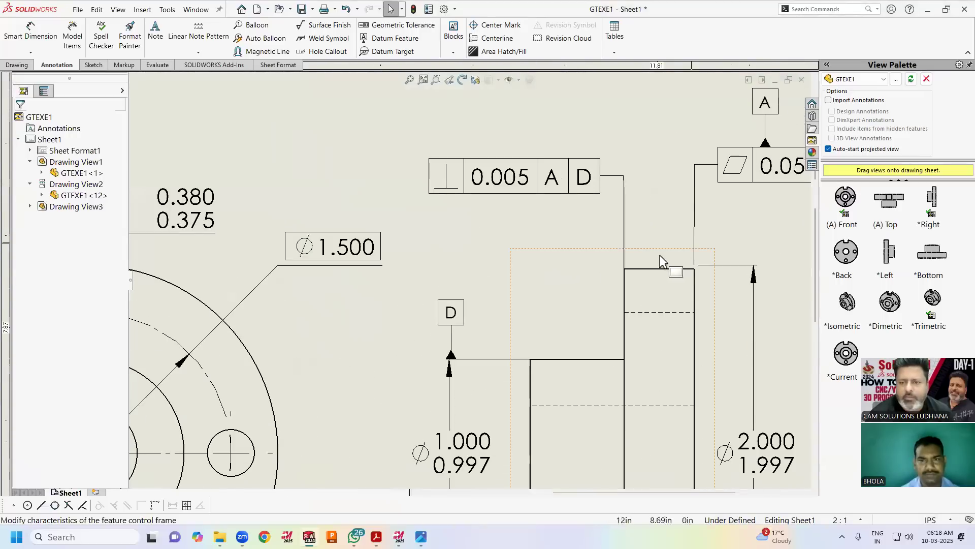
Examine the perpendicularity and flatness tolerance leaders in the side view against the whole sheet layout
left_click(623, 269)
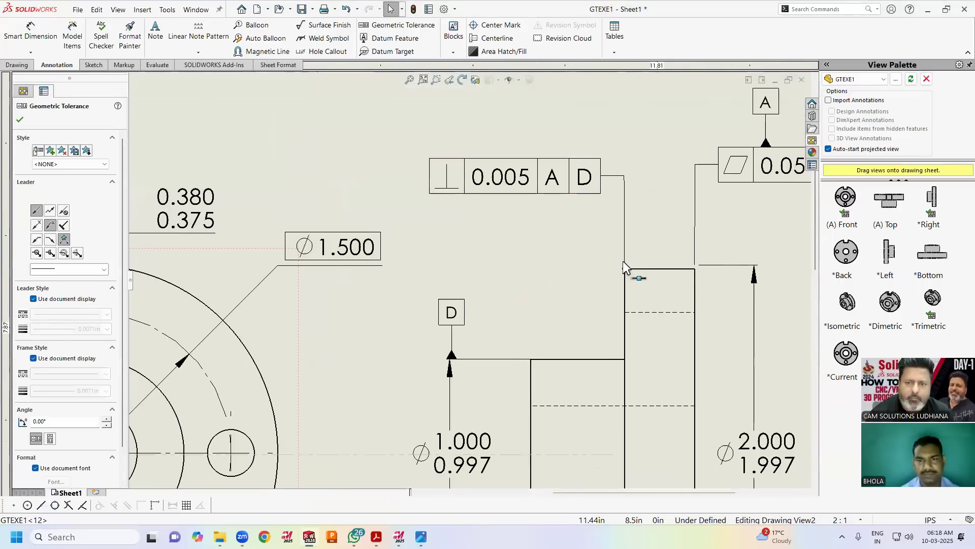
key("Escape")
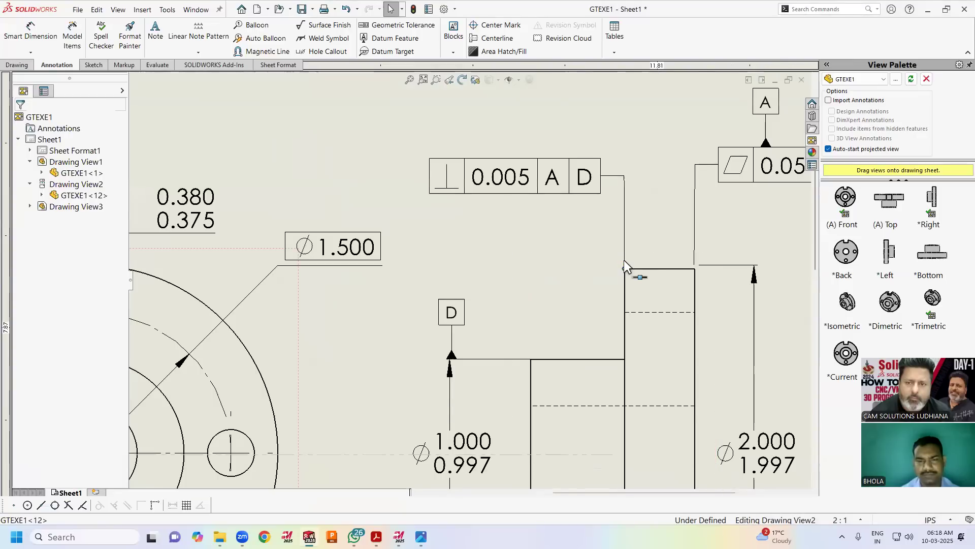
left_click(563, 279)
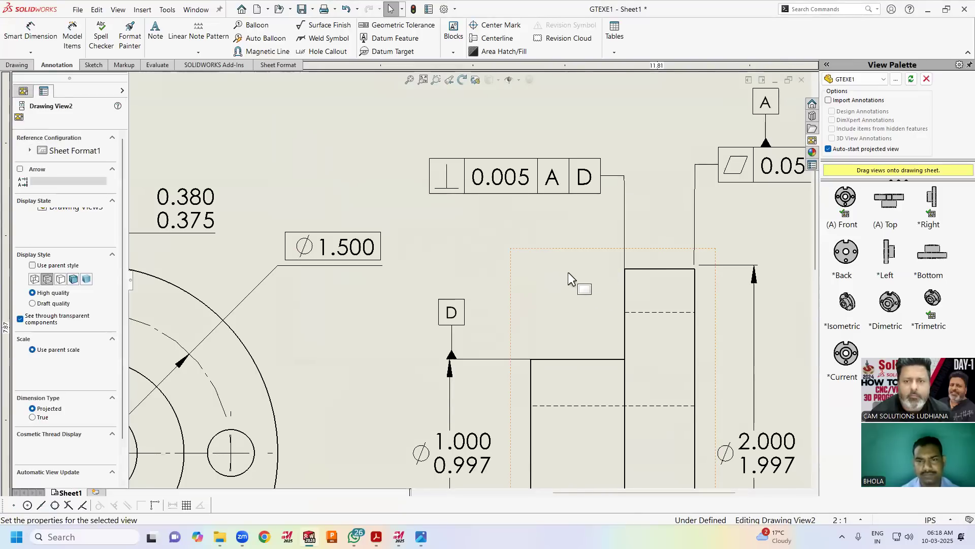
key("f")
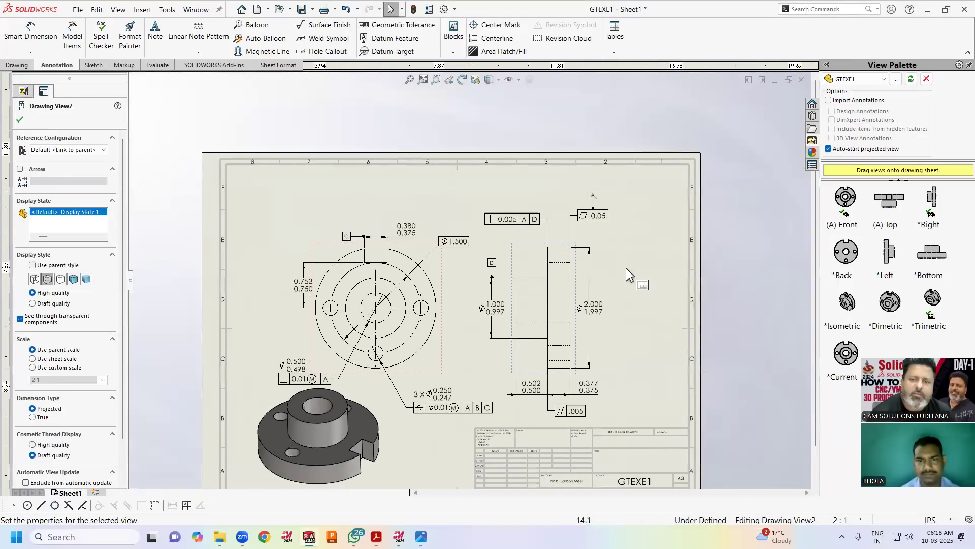
scroll(625, 268, "down", 1)
left_click(627, 268)
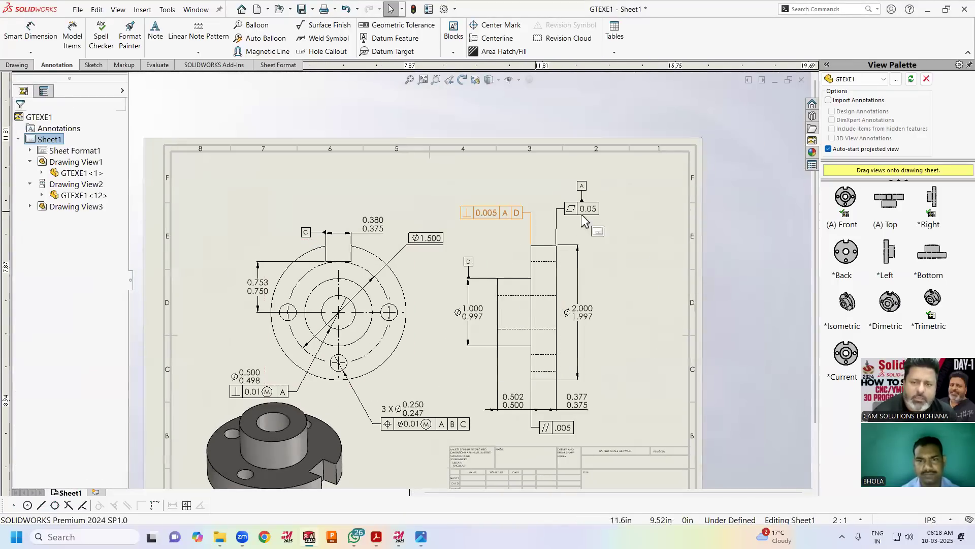
scroll(565, 217, "down", 3)
left_click(562, 218)
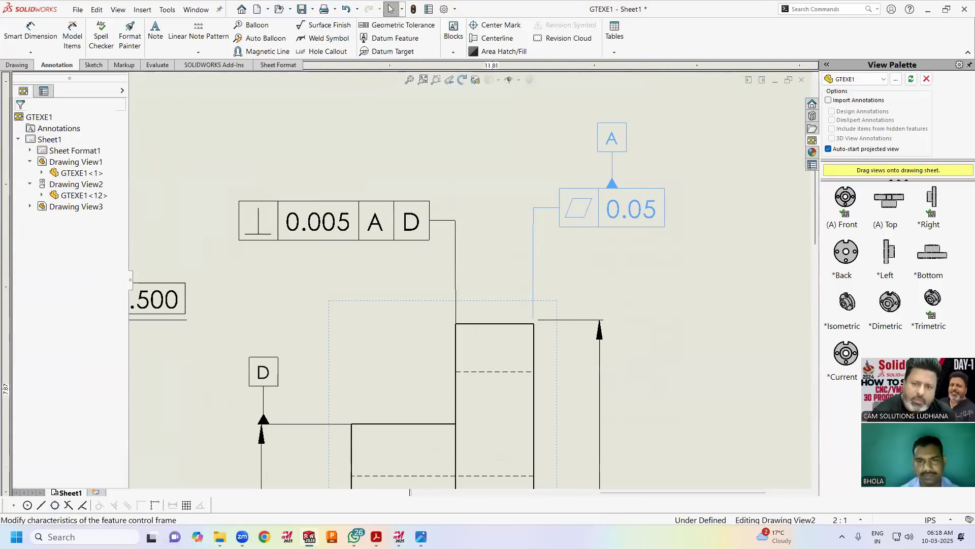
left_click(627, 268)
scroll(627, 267, "up", 4)
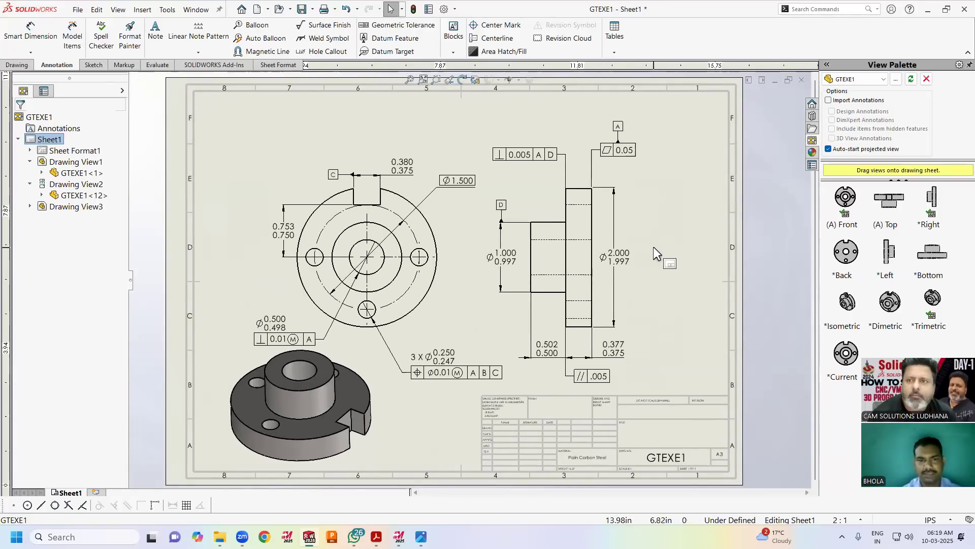
Display the bolt circle's 1.500 basic dimension as a radius and turn on break lines for it
left_click(431, 197)
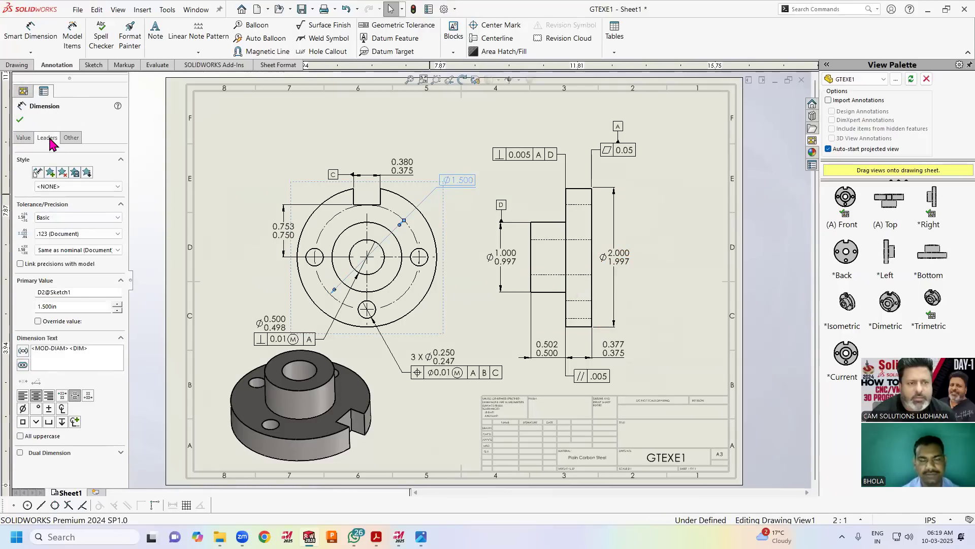
left_click(49, 139)
left_click(41, 205)
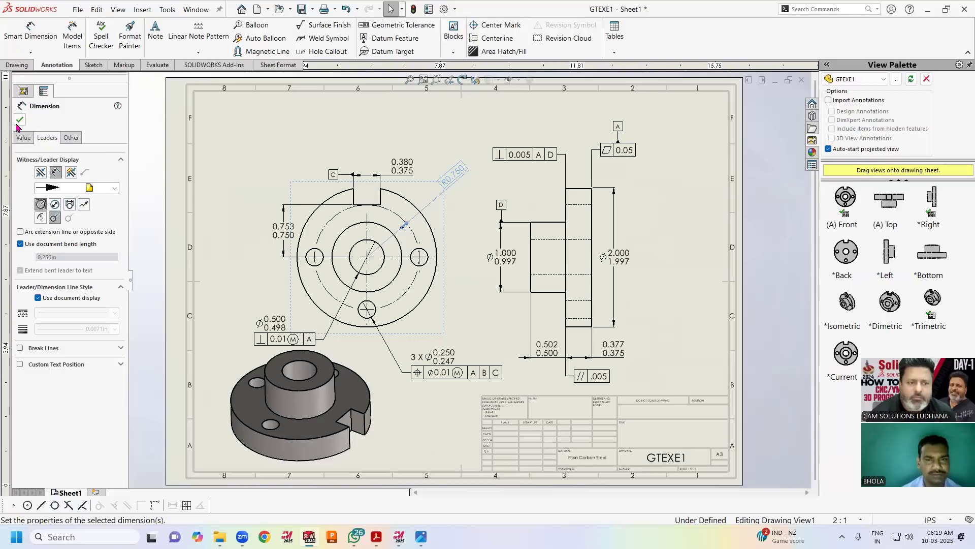
left_click(29, 350)
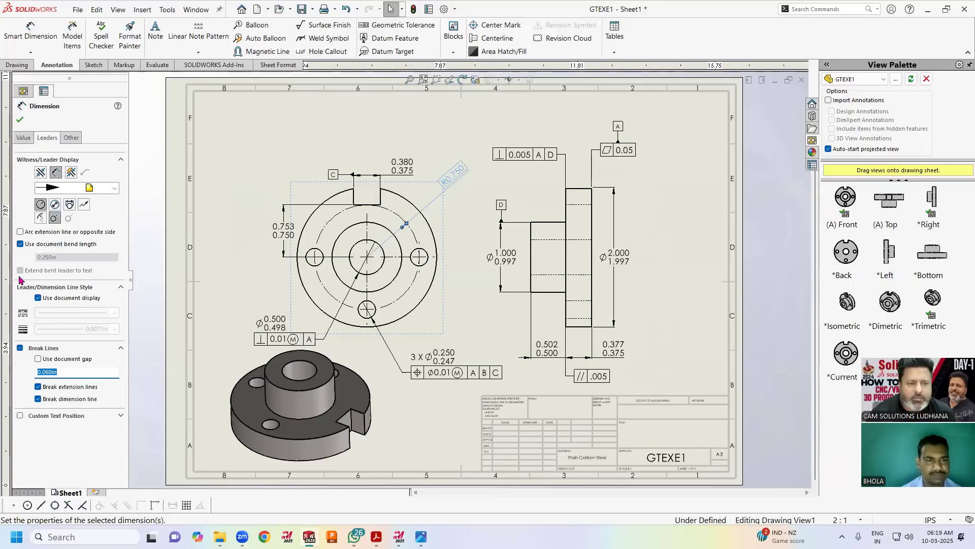
left_click(20, 121)
Move the bolt circle's radius dimension text in the front view closer to the flange outline
left_click_drag(452, 175, 445, 206)
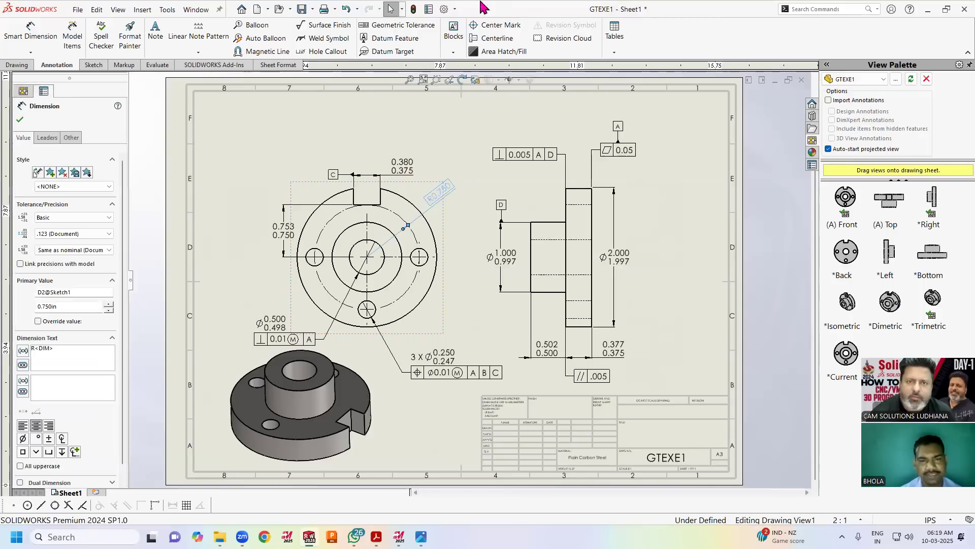
left_click(442, 10)
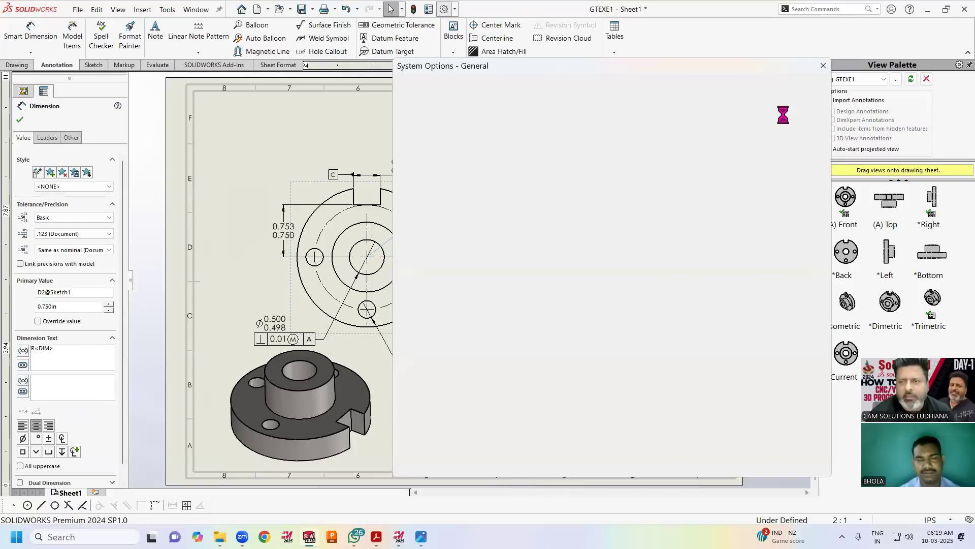
left_click(824, 66)
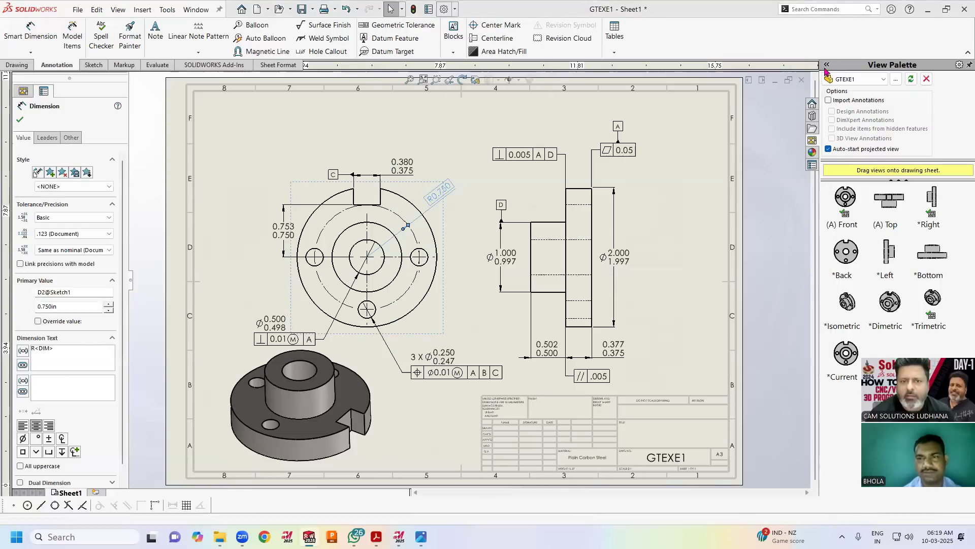
left_click(675, 293)
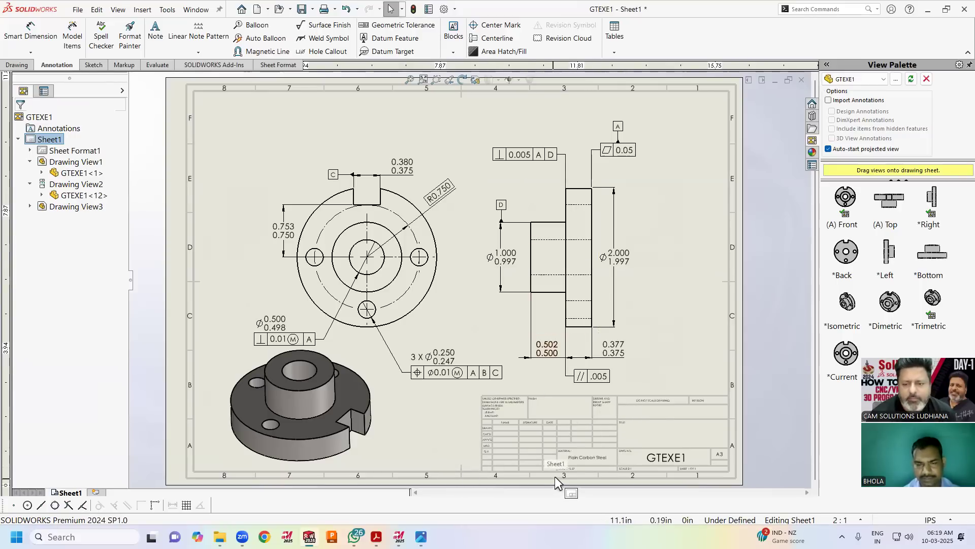
scroll(557, 475, "down", 2)
scroll(569, 427, "down", 1)
middle_click_drag(579, 430, 669, 475)
scroll(631, 433, "up", 4)
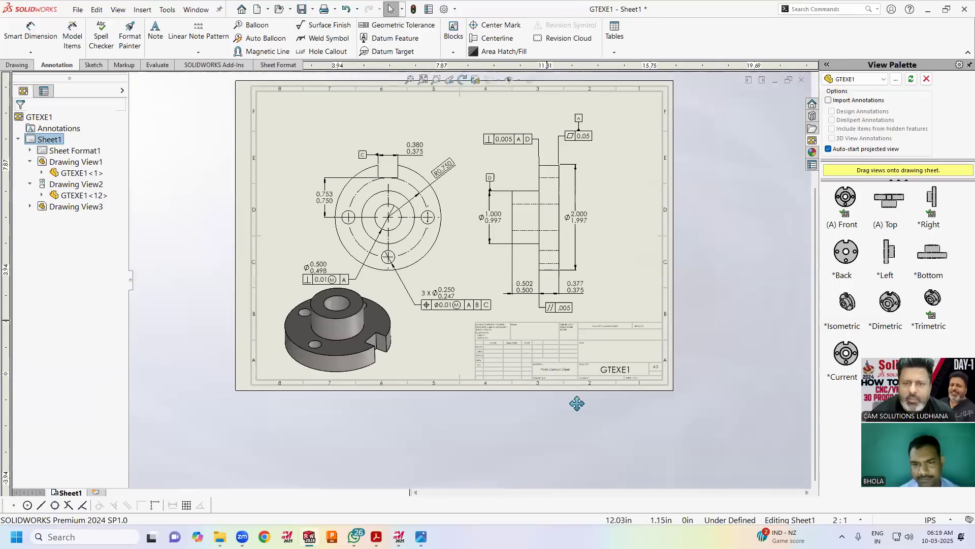